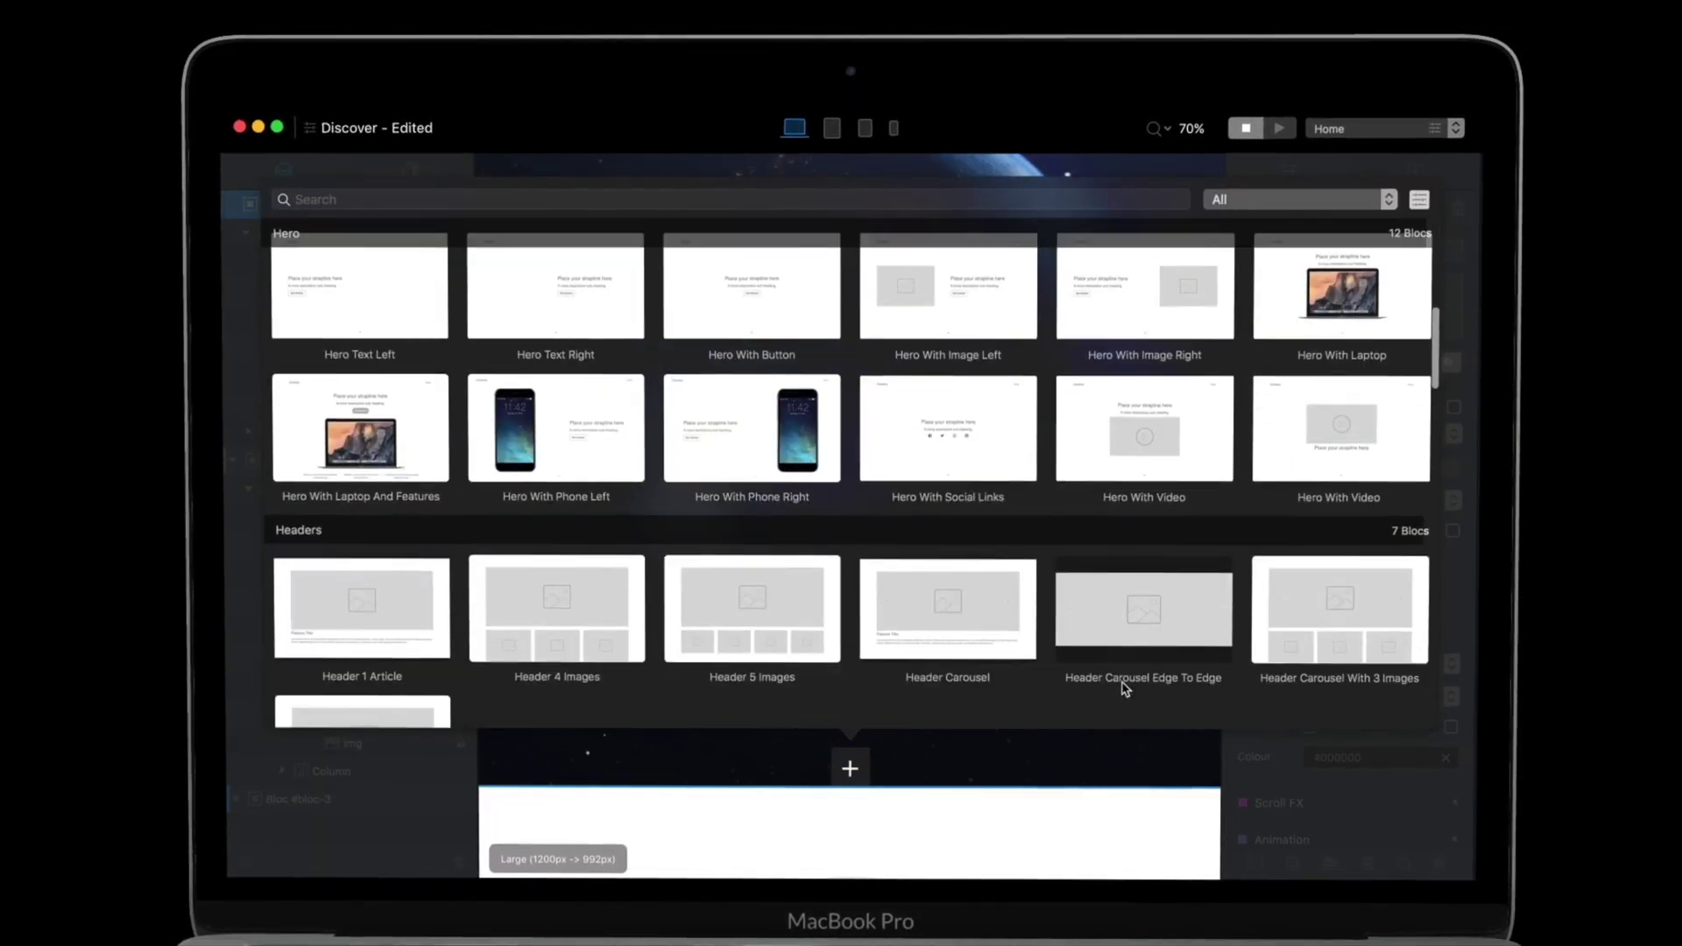
pyautogui.scroll(-12, 1124, 689)
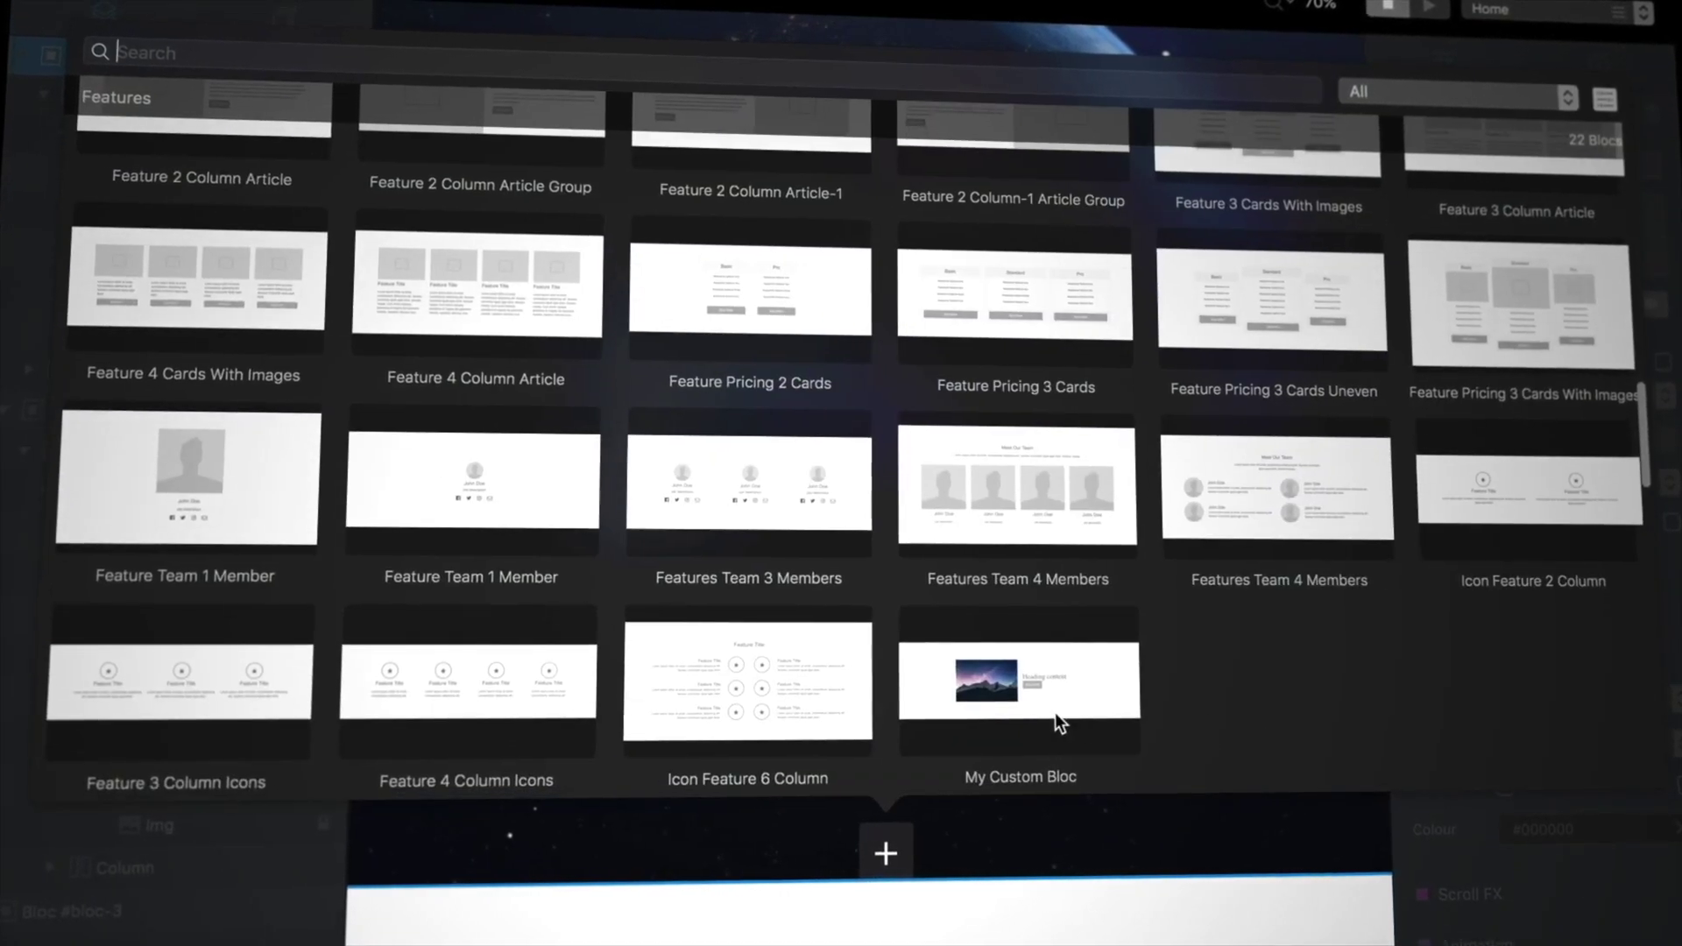
# Step: Insert a header bloc from the Headers library and add a paragraph bric beneath its heading
pyautogui.click(1006, 682)
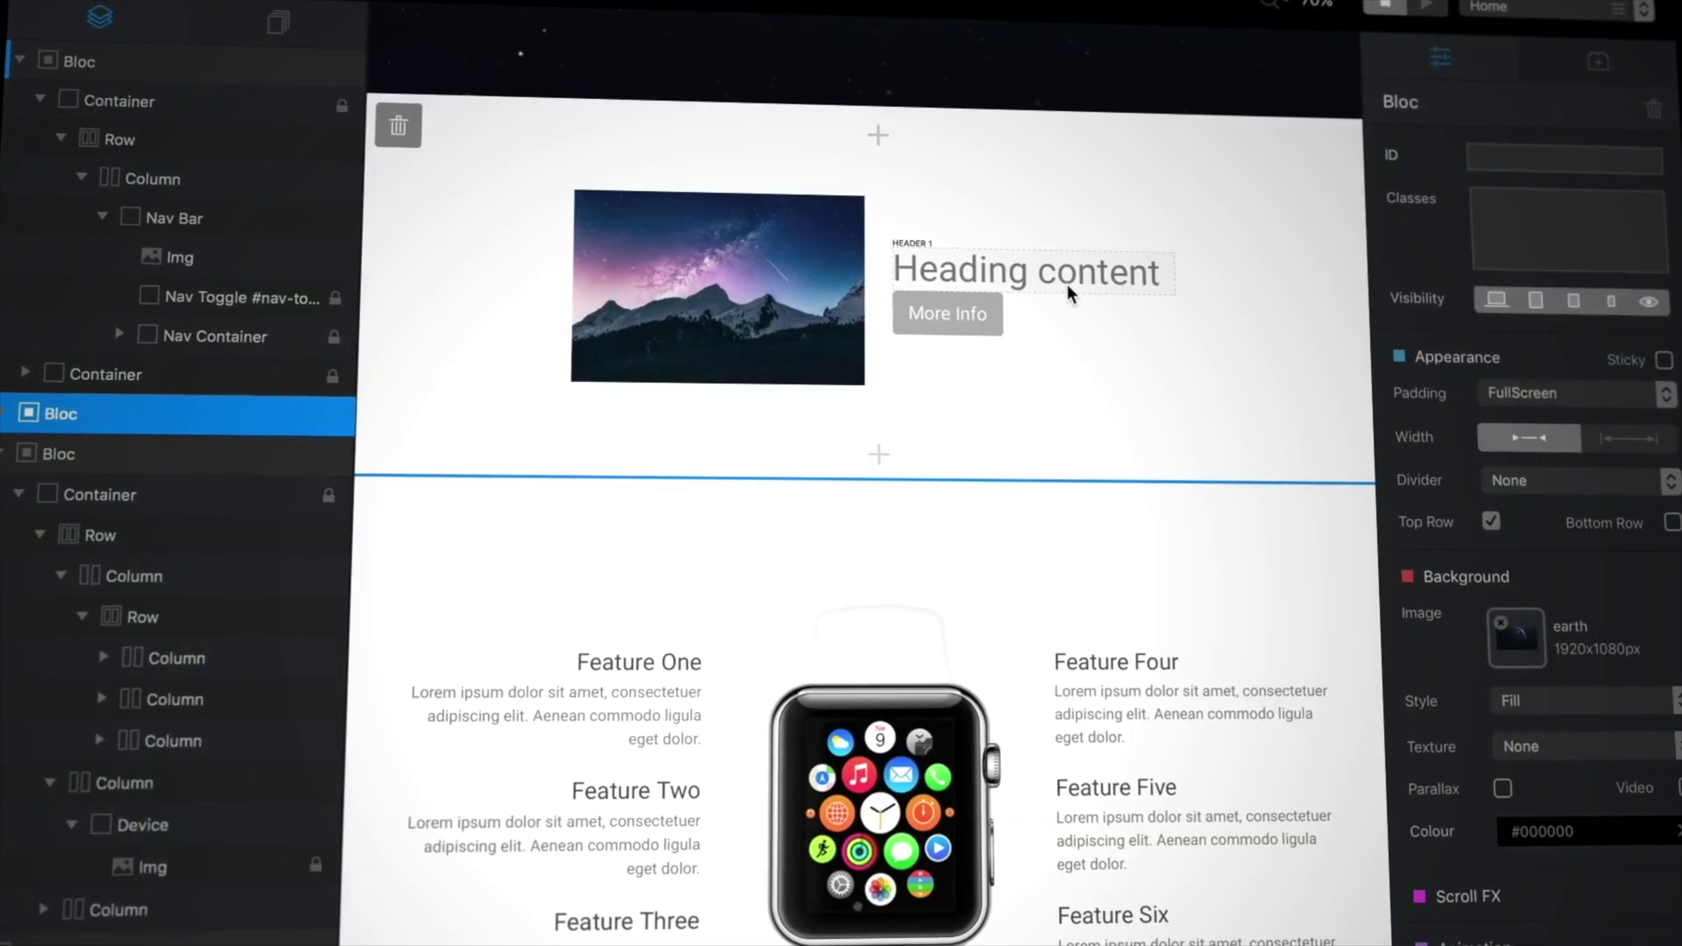
pyautogui.click(1067, 289)
pyautogui.click(1029, 308)
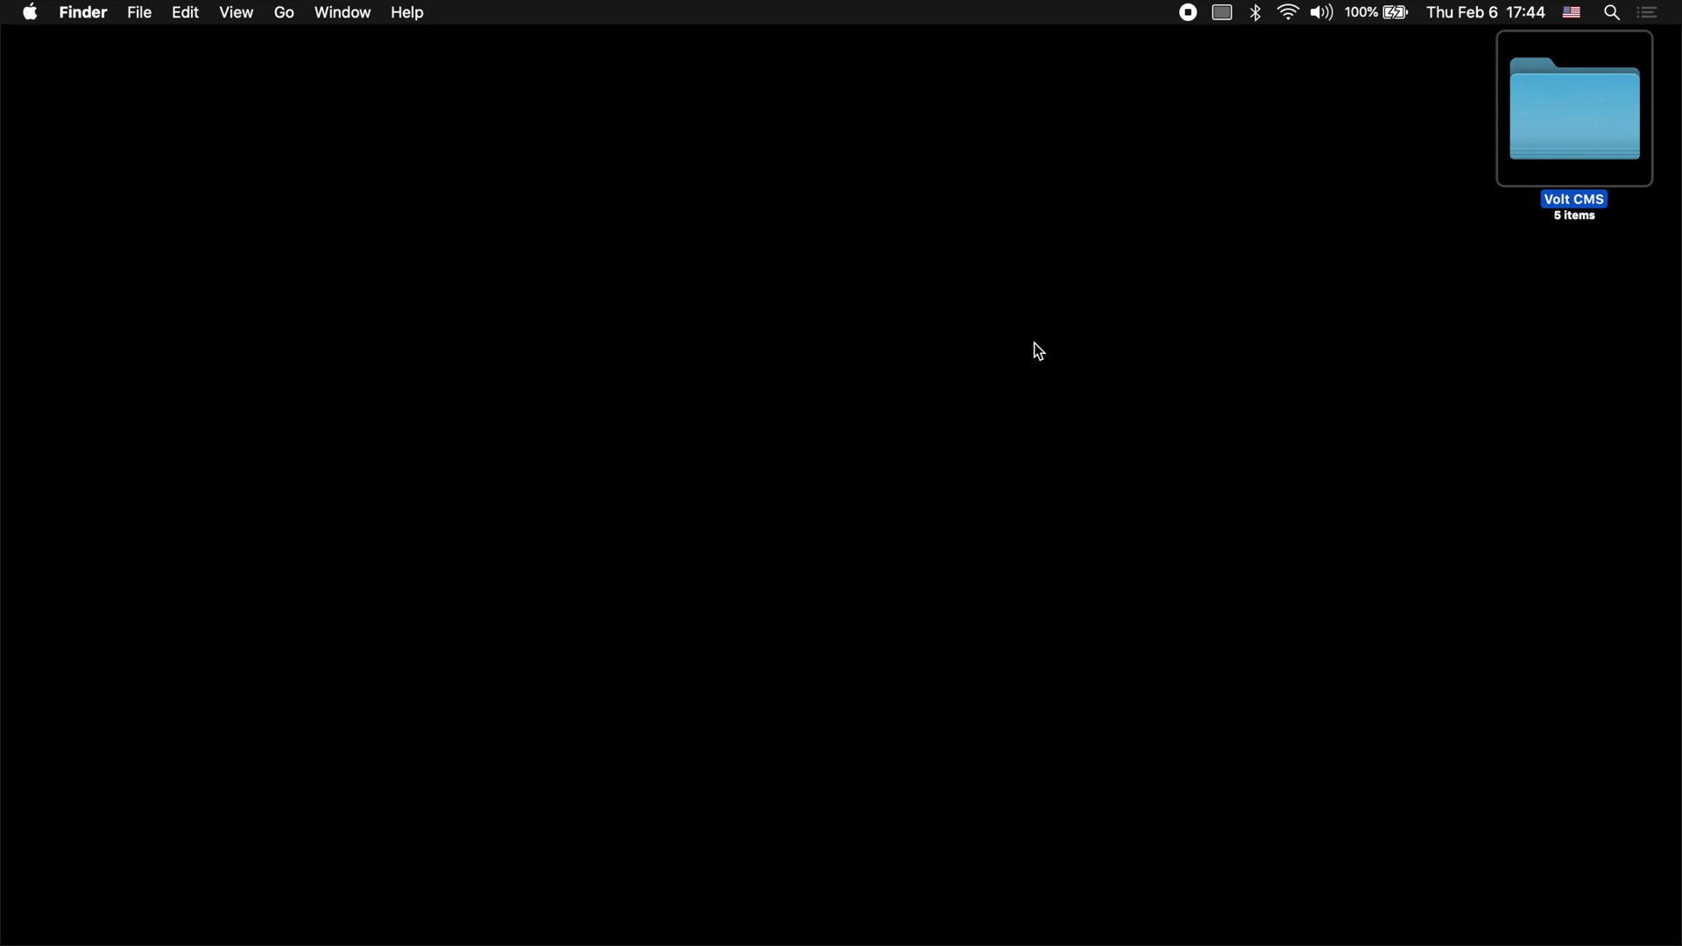
# Step: Open all five .bex files in the Volt CMS folder with Blocs and dismiss the install alerts
pyautogui.doubleClick(1568, 104)
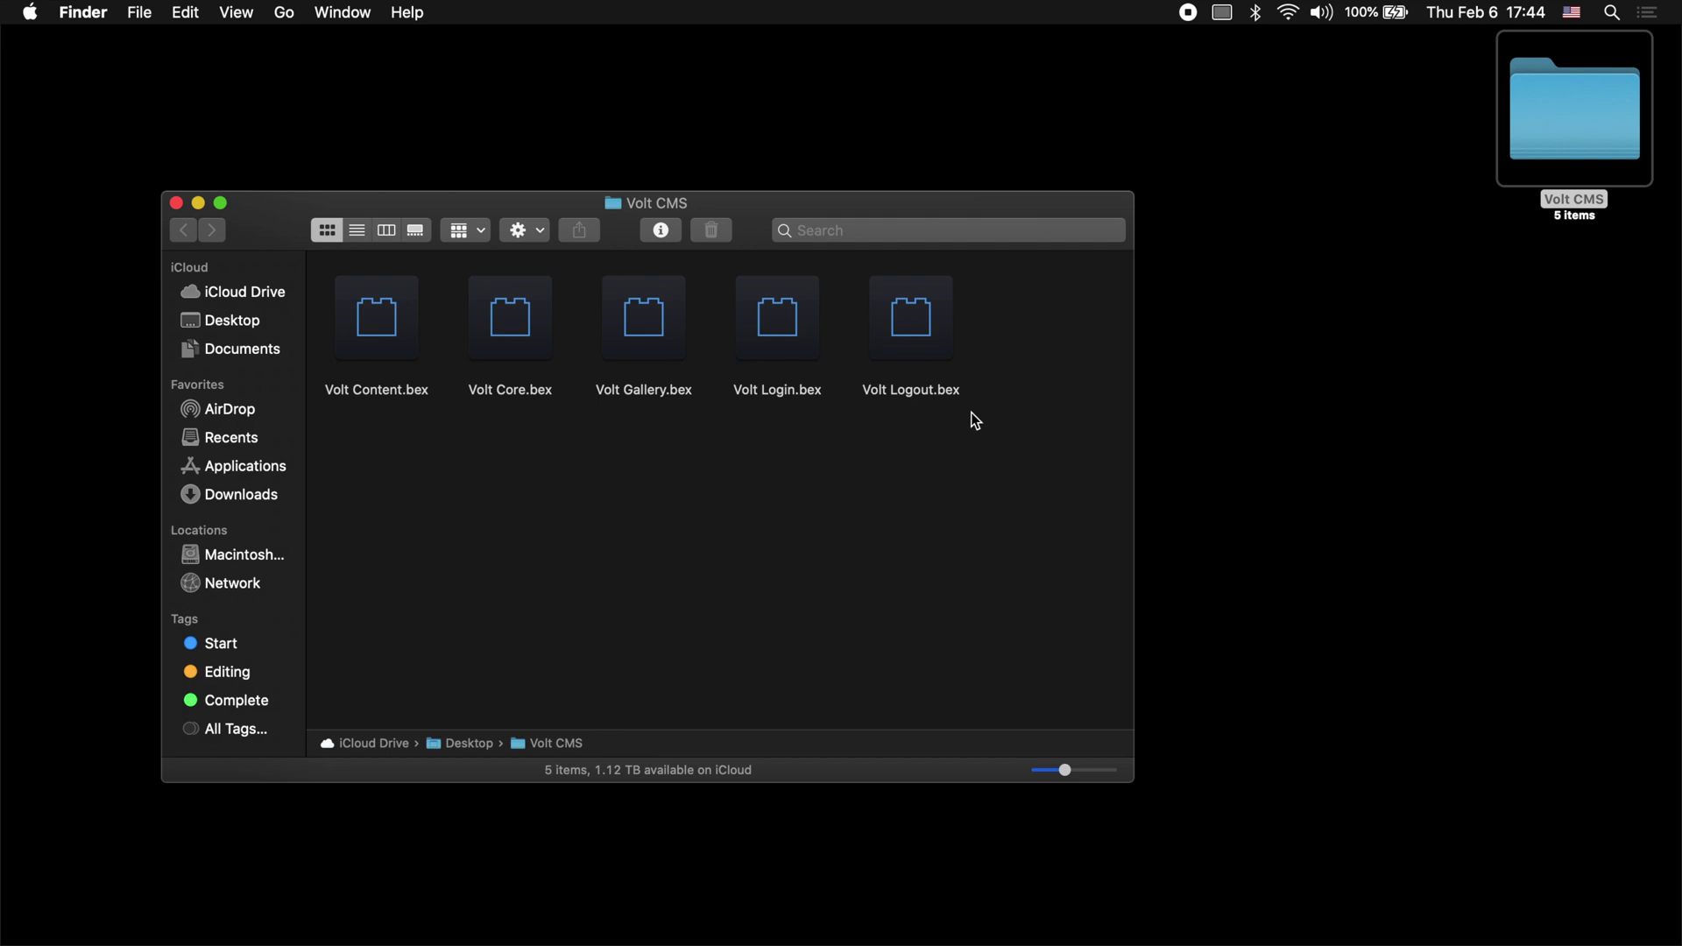
pyautogui.moveTo(1011, 440); pyautogui.dragTo(379, 327)
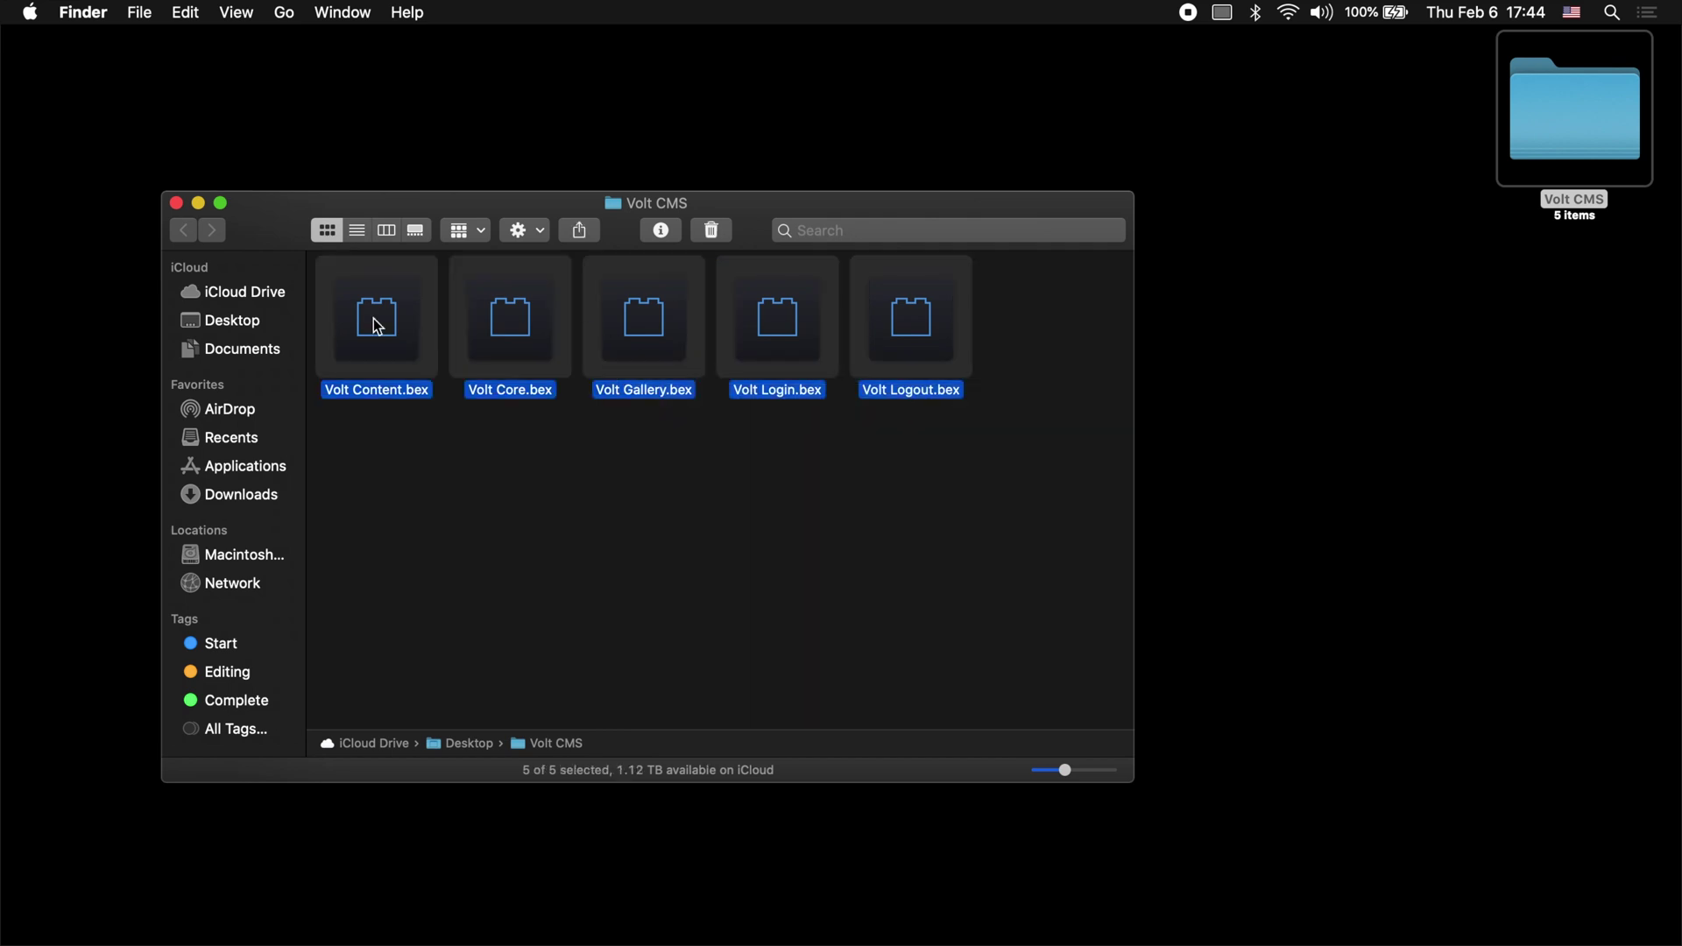
pyautogui.rightClick(388, 326)
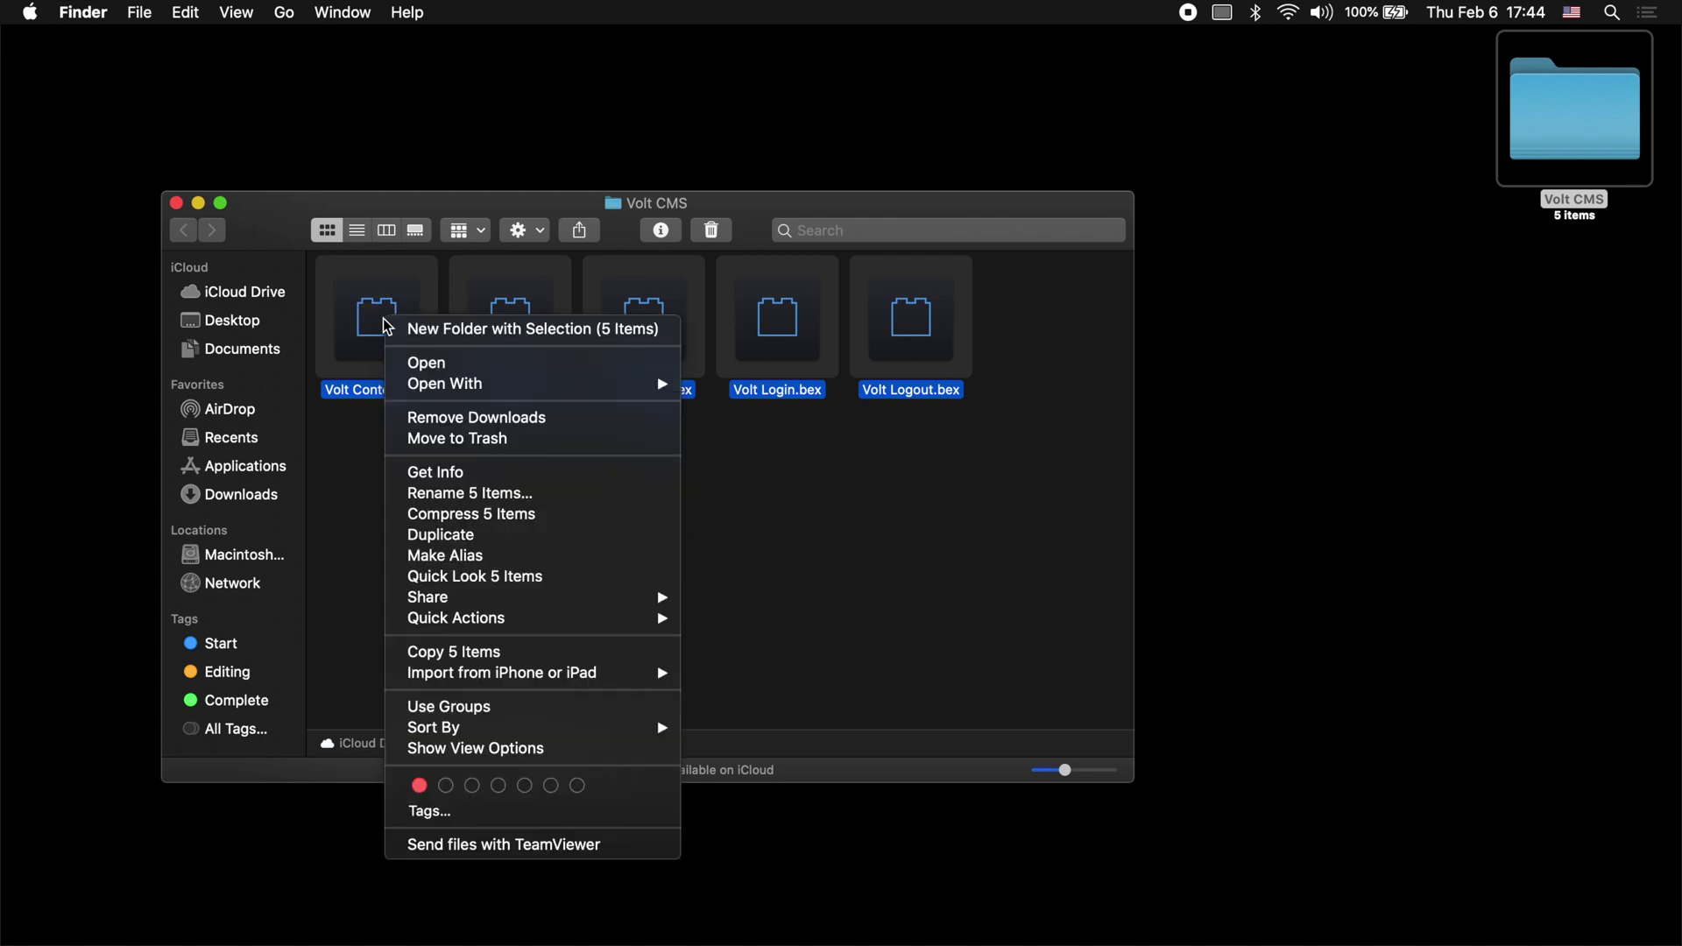
pyautogui.moveTo(479, 393)
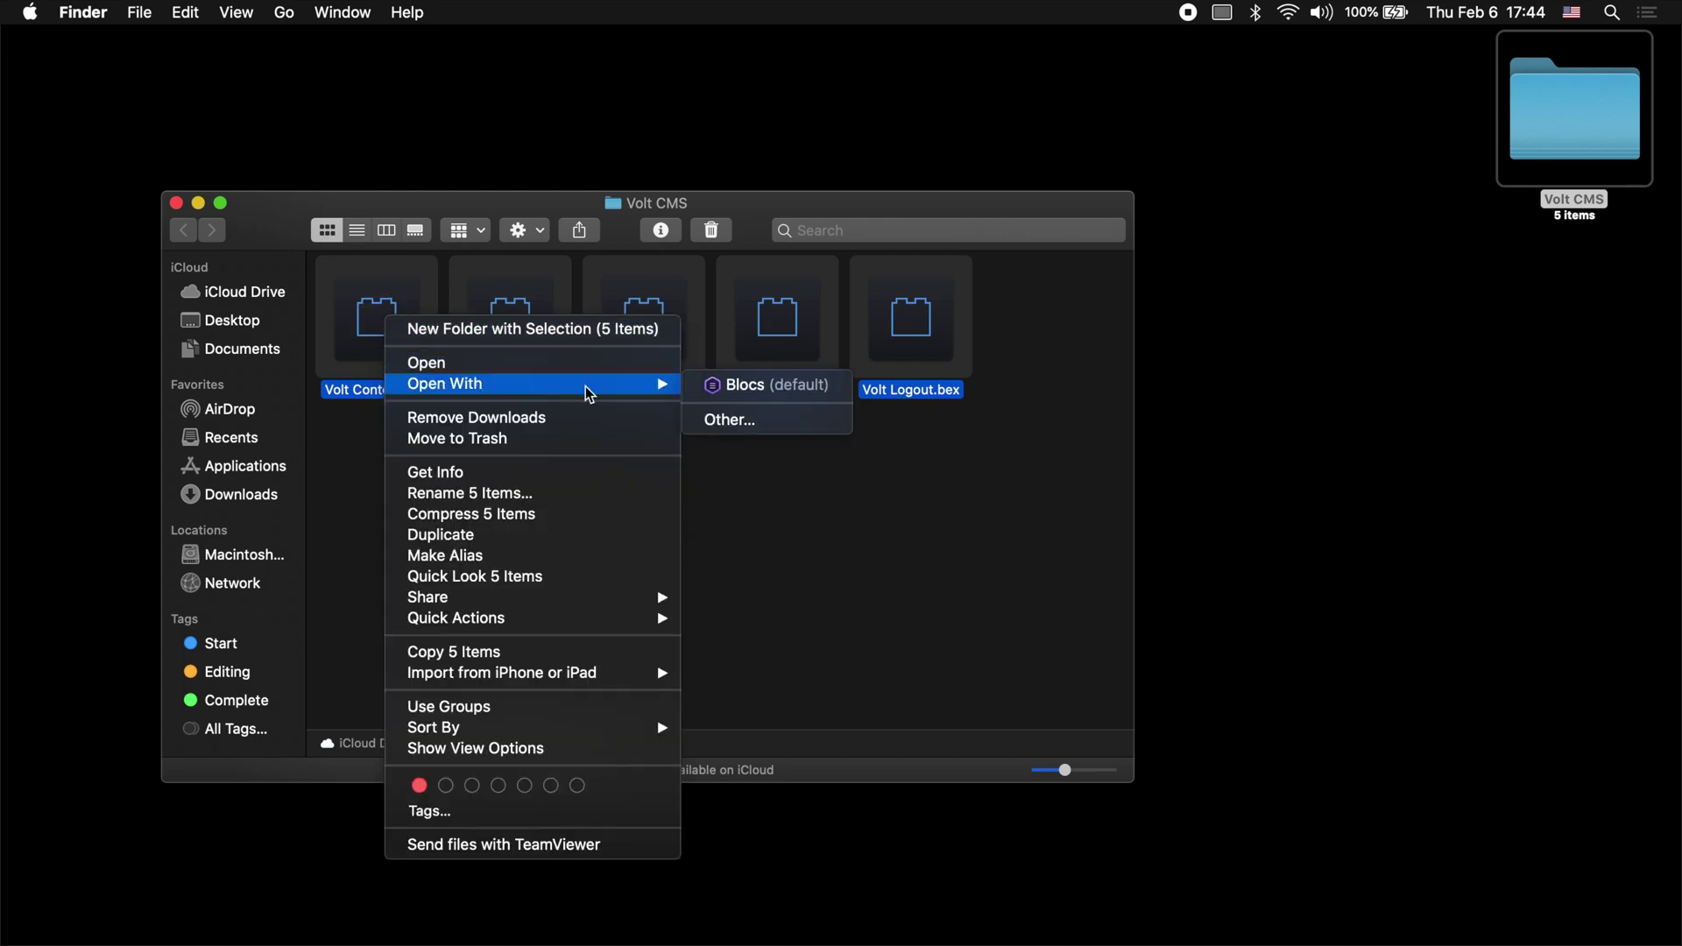
pyautogui.click(775, 387)
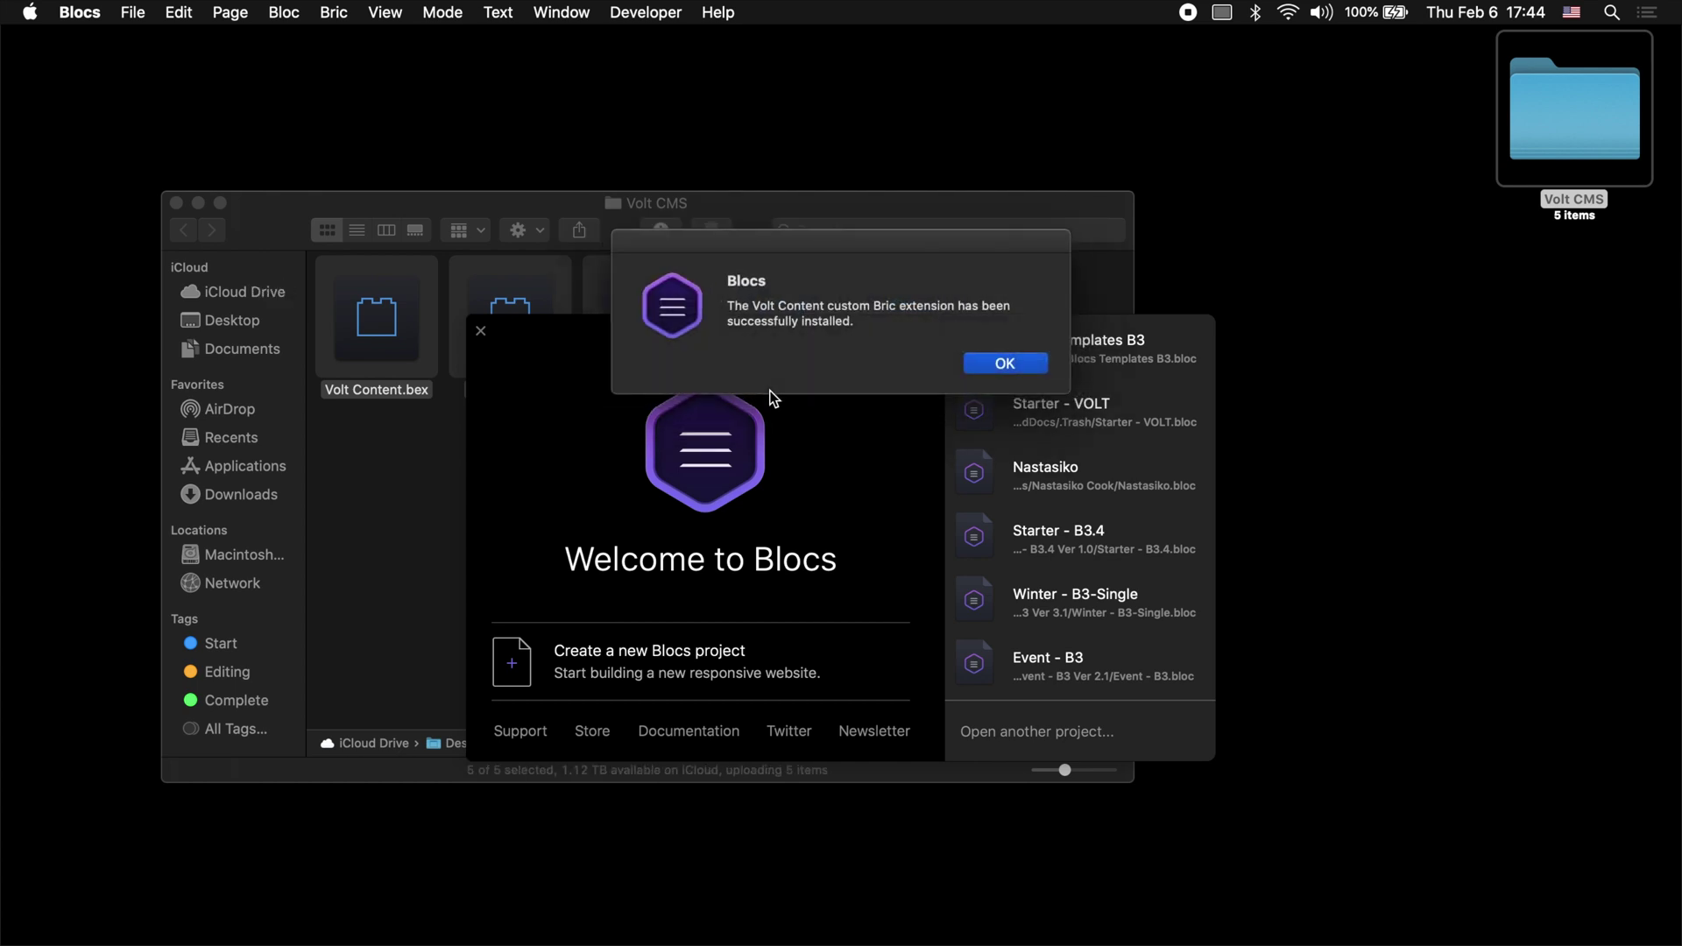
pyautogui.press('Return')
pyautogui.press('Return')
pyautogui.press('Return')
pyautogui.press('Return')
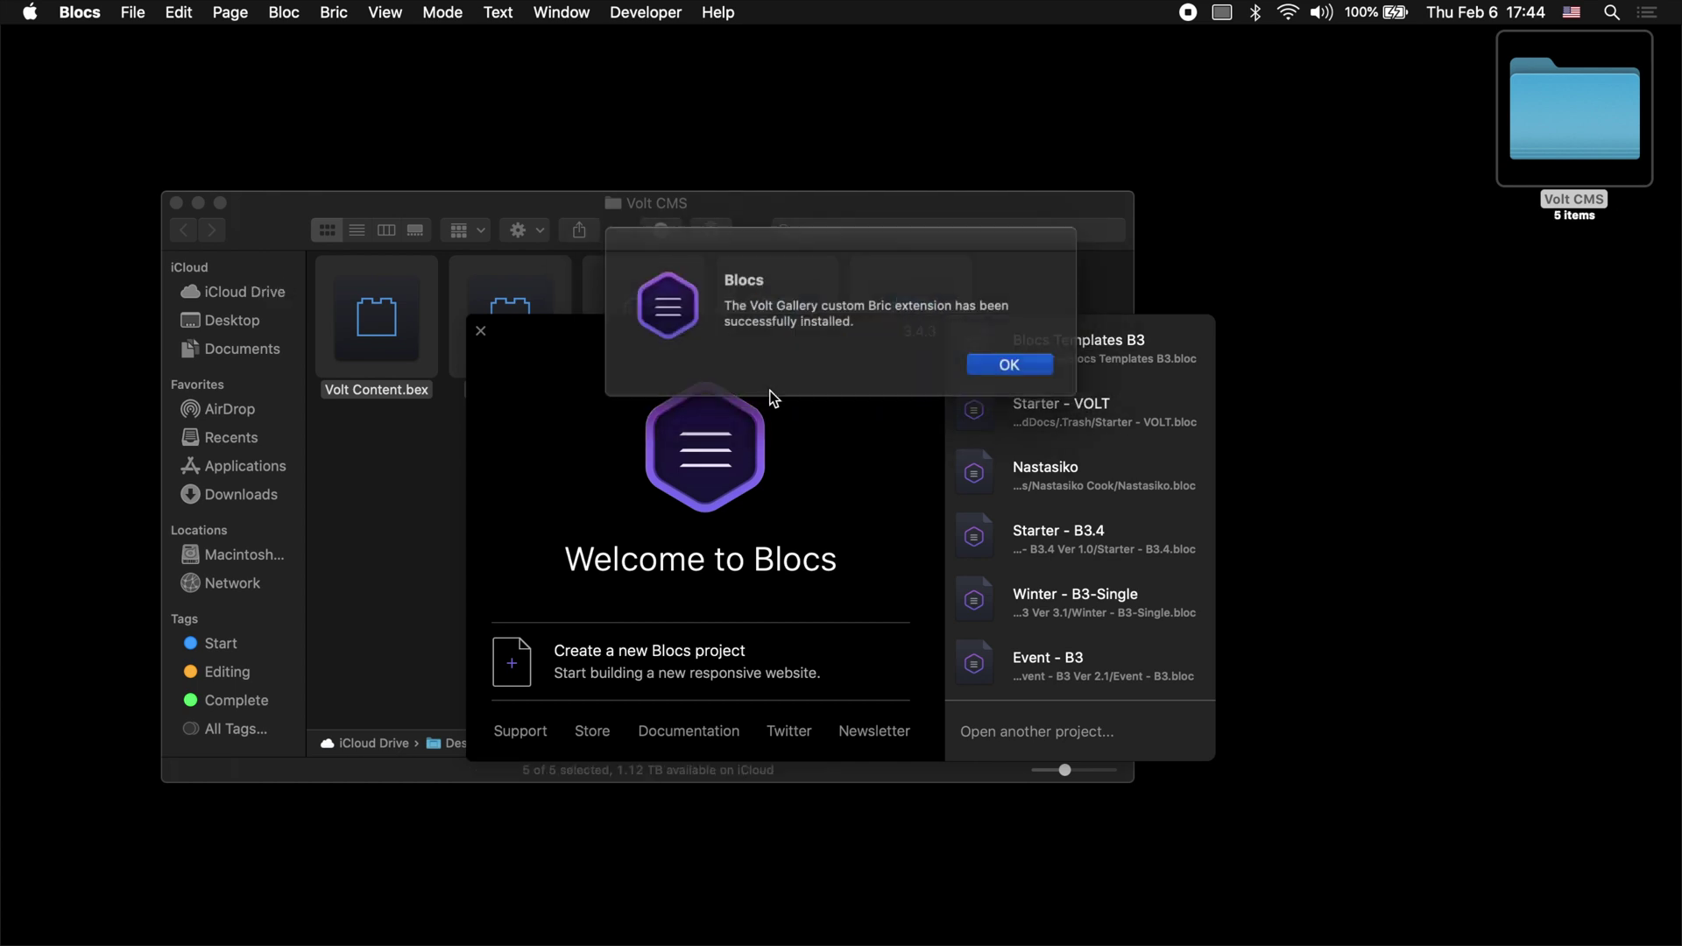
pyautogui.press('Return')
pyautogui.press('Return')
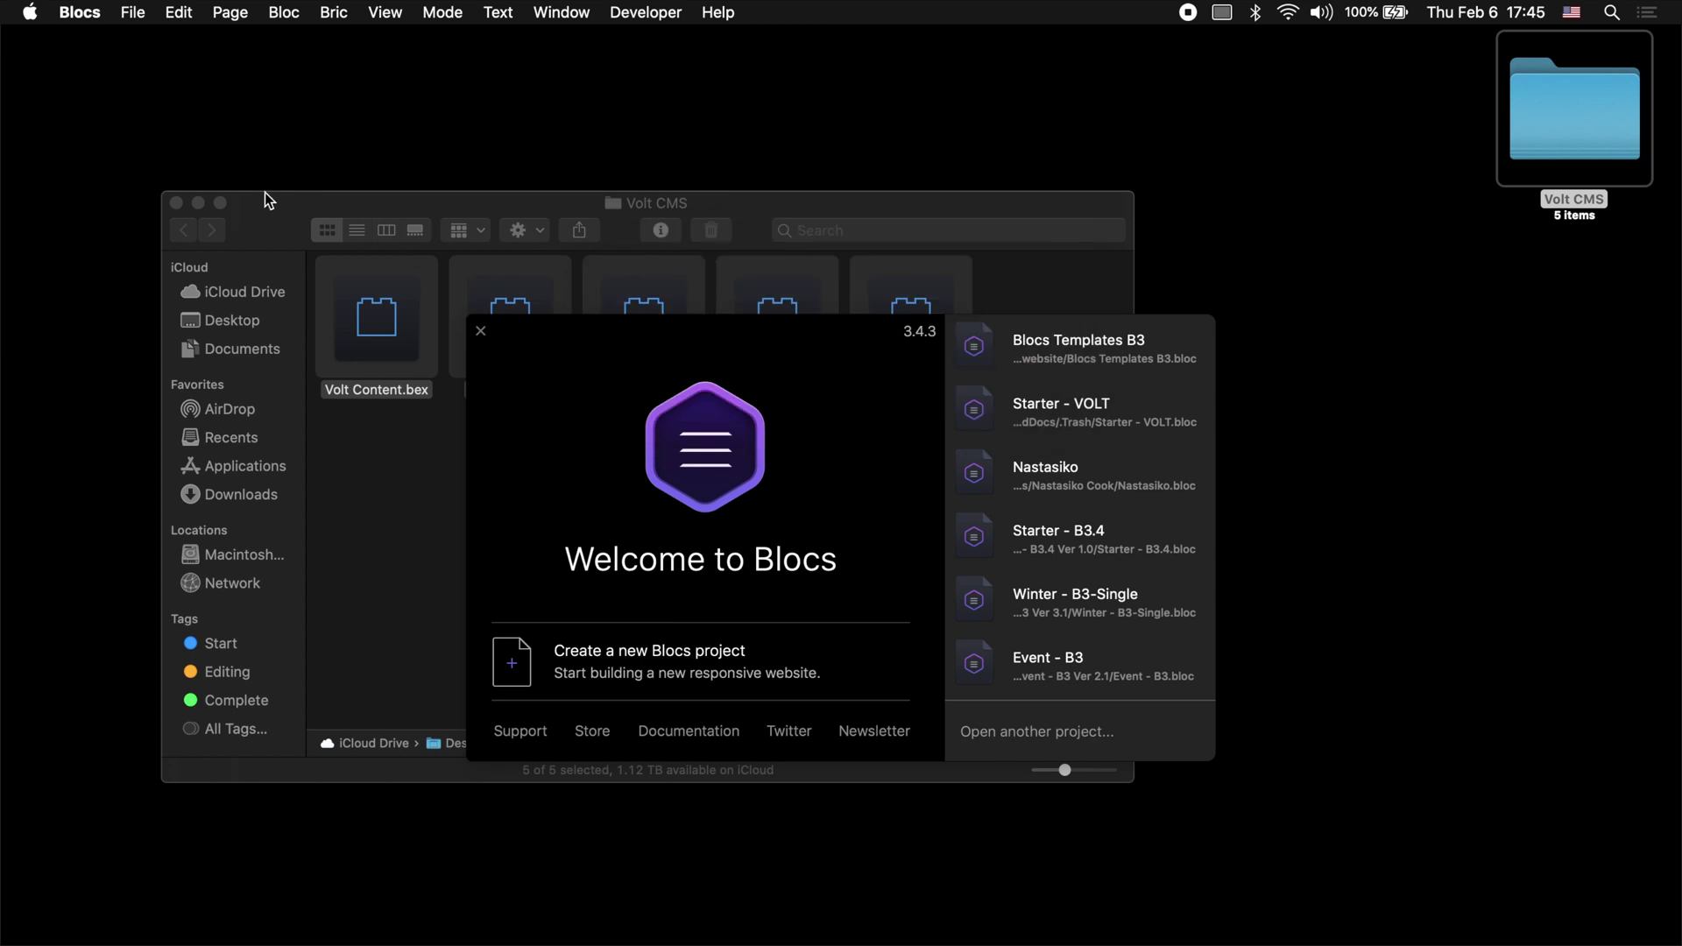
# Step: Close the Volt CMS Finder window and show the Blocs Templates B3 page list
pyautogui.click(175, 200)
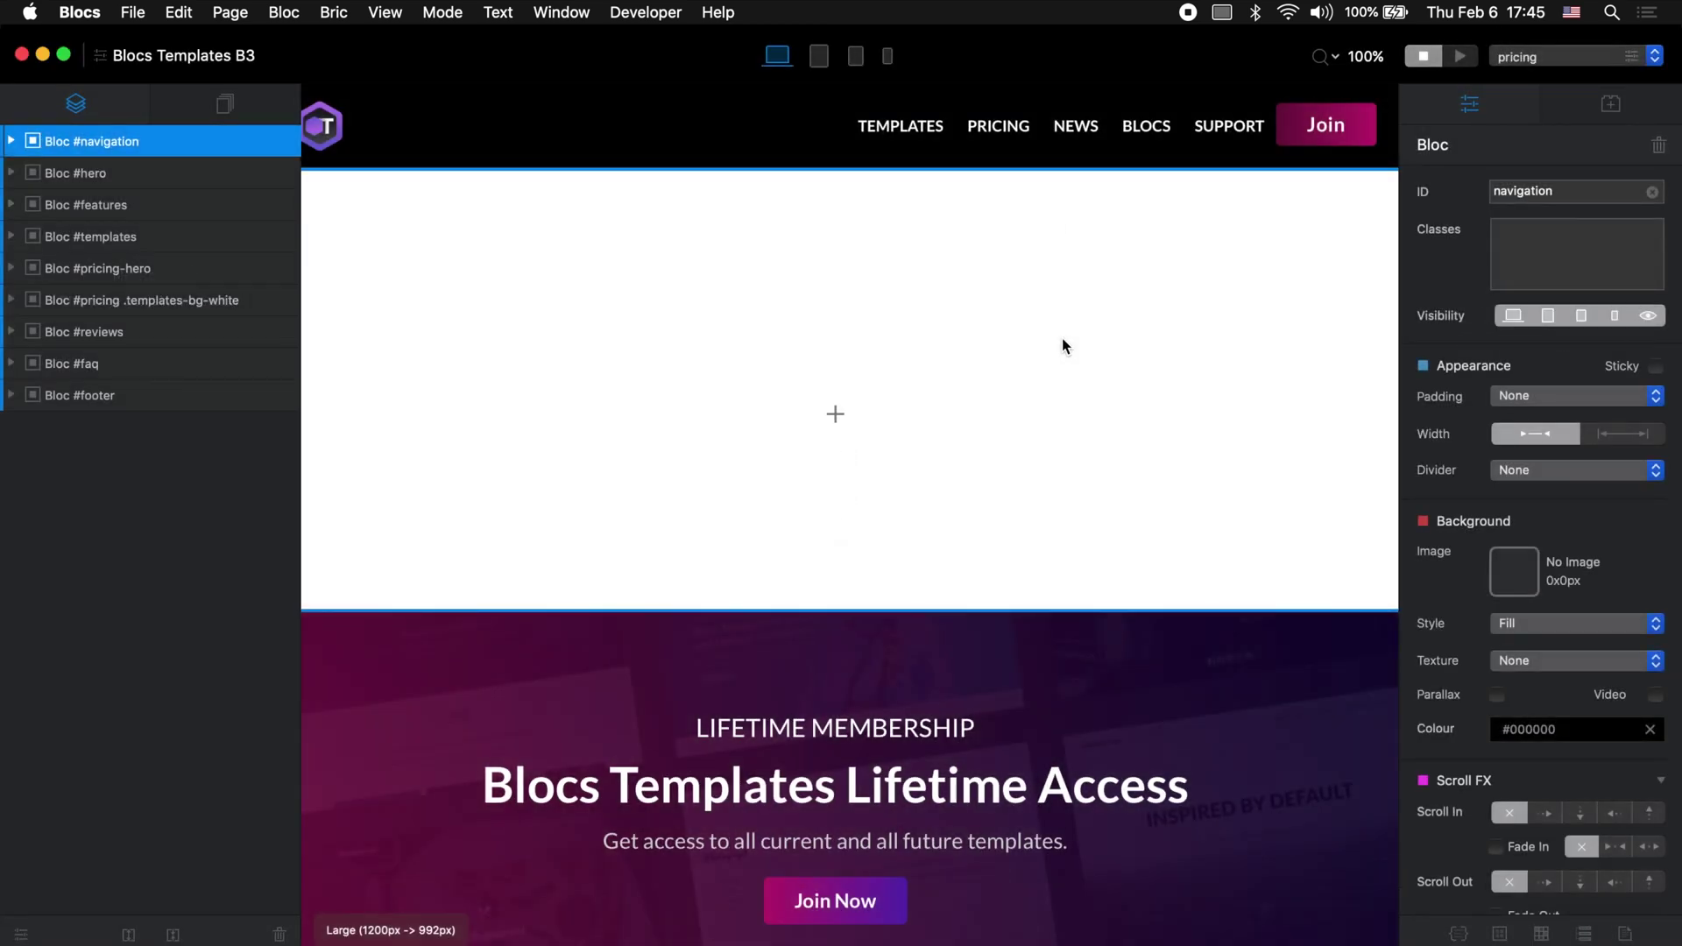
pyautogui.click(226, 105)
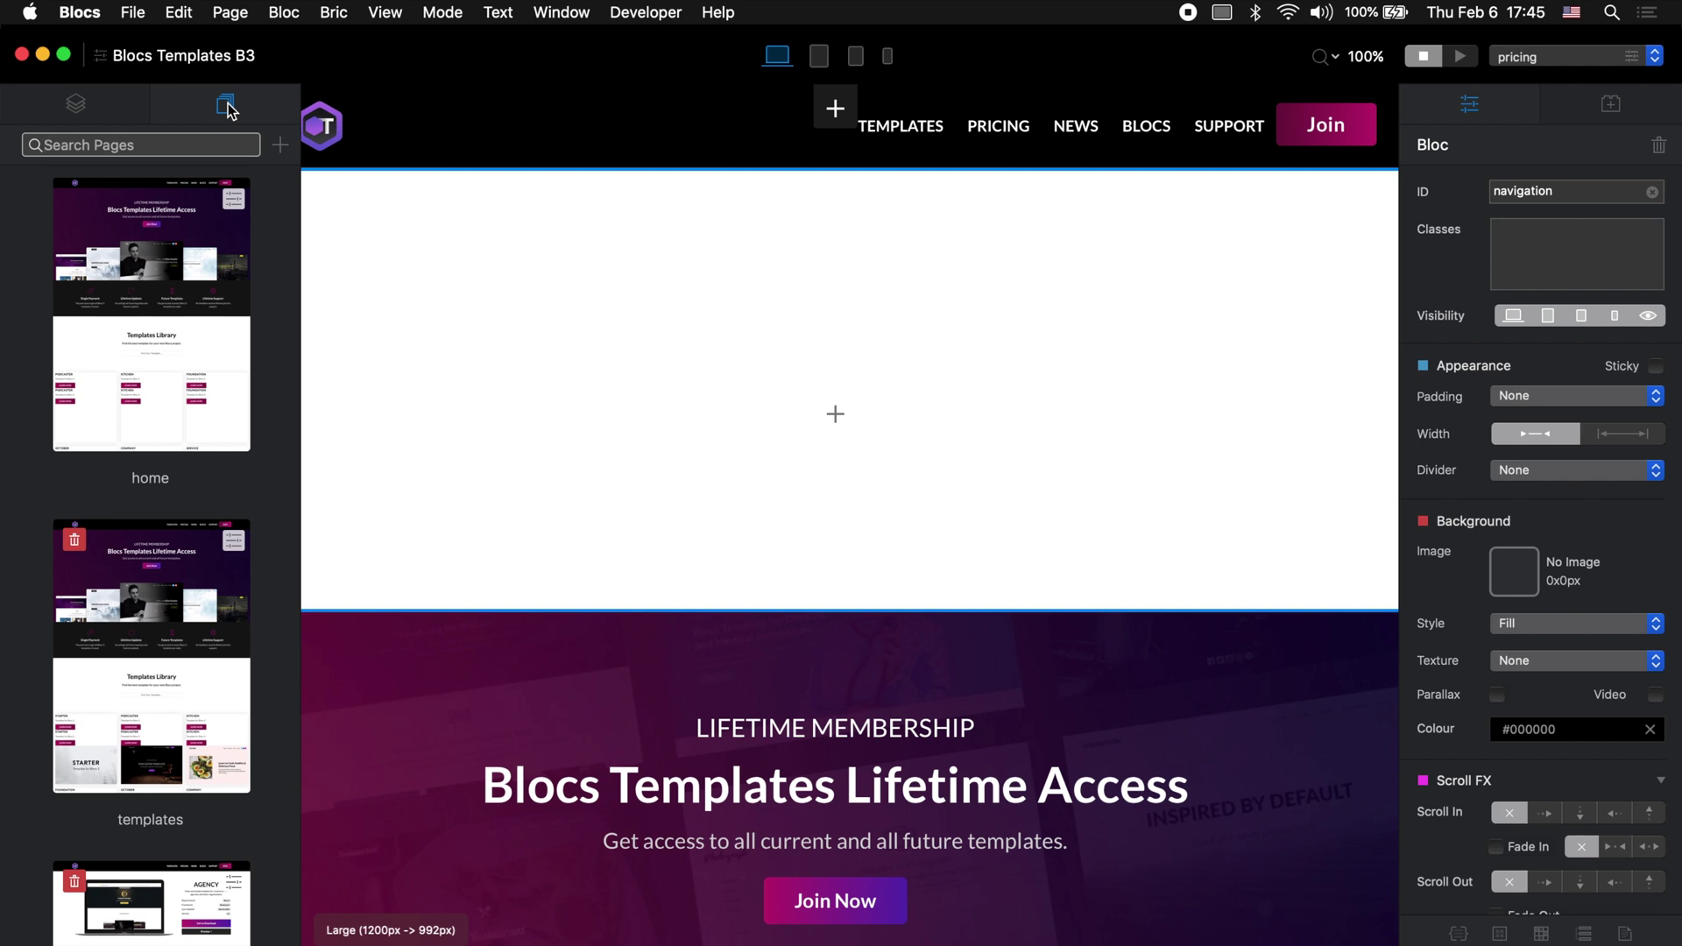
pyautogui.click(904, 734)
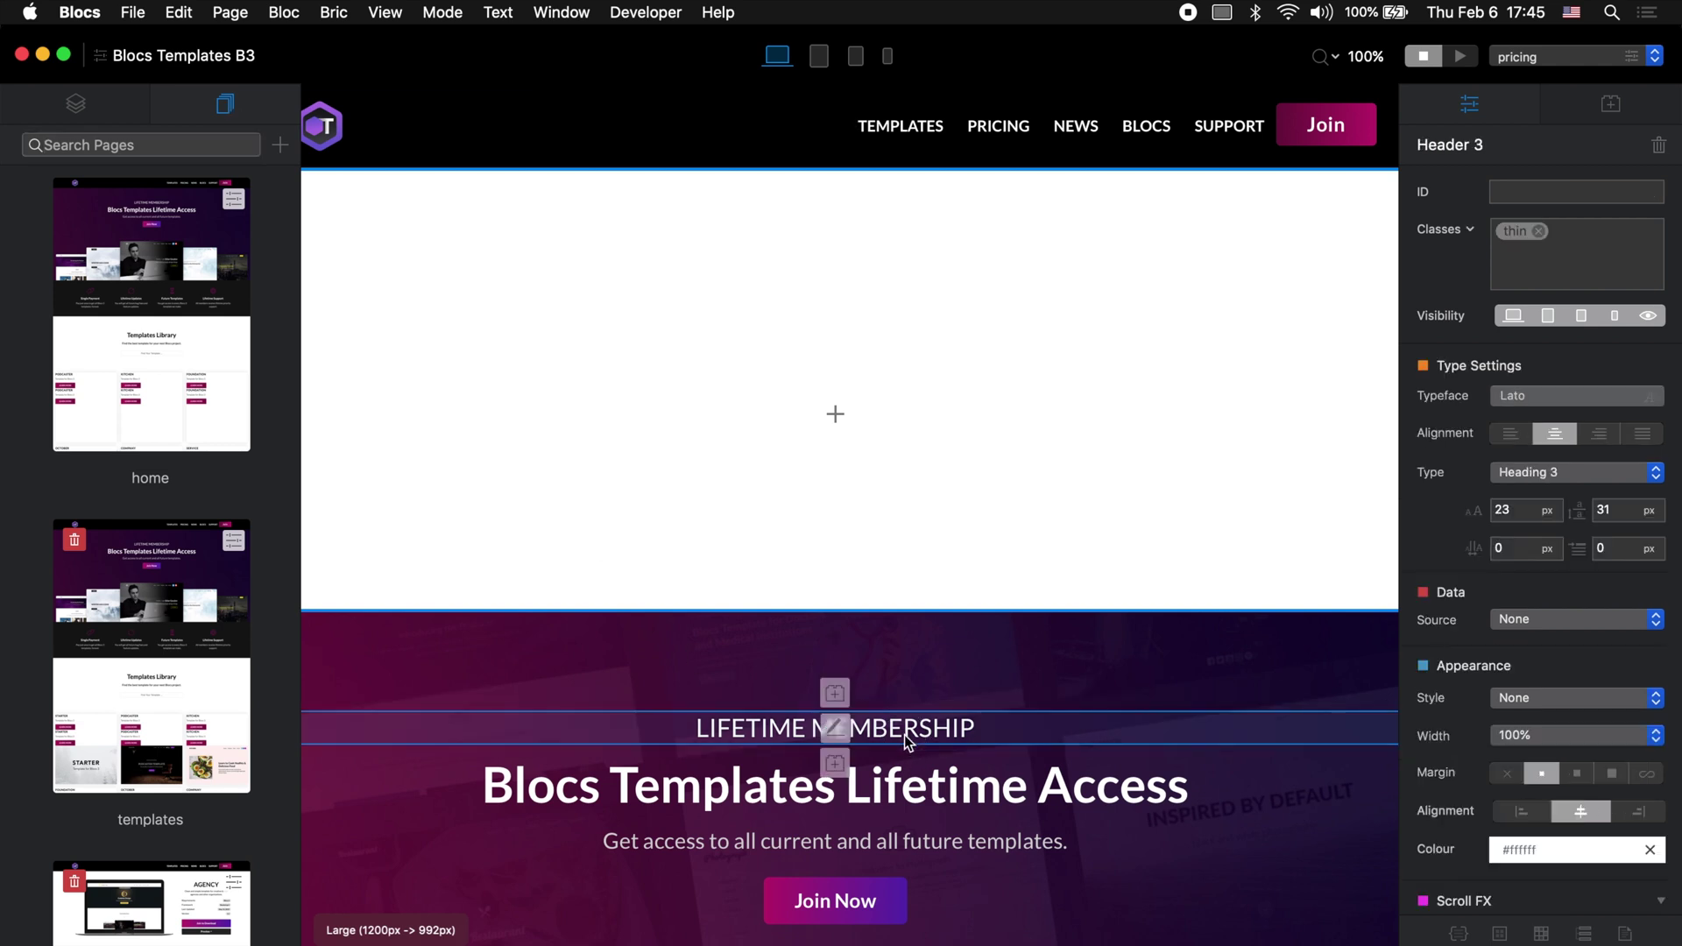
pyautogui.click(835, 693)
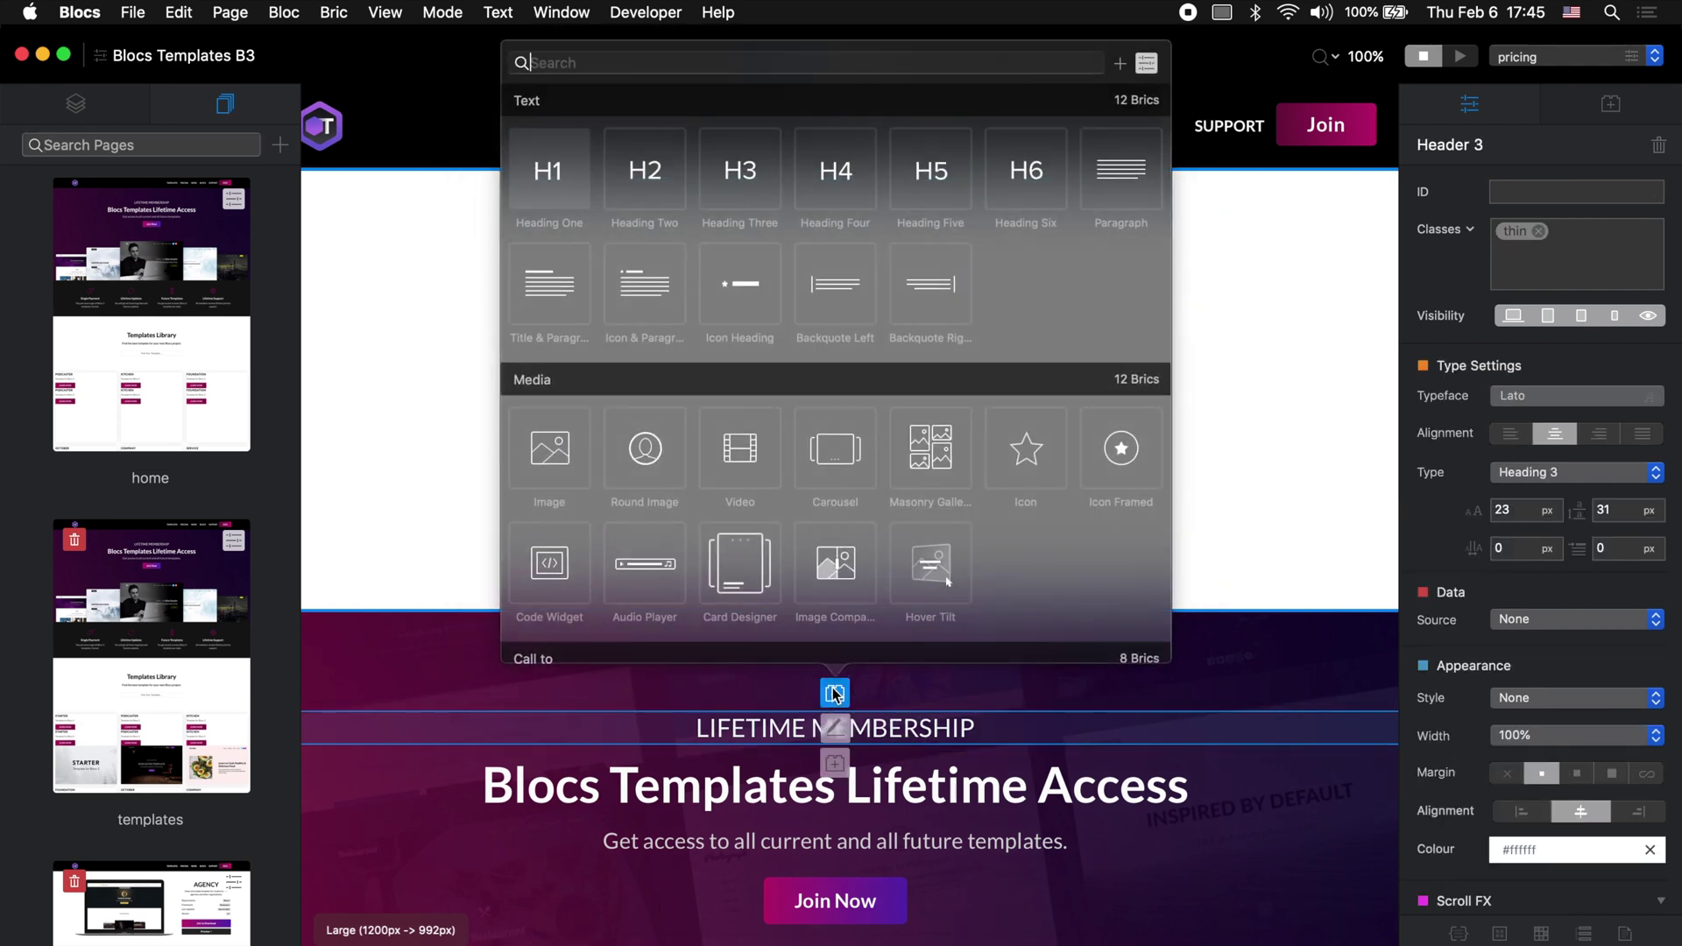
pyautogui.write('volt')
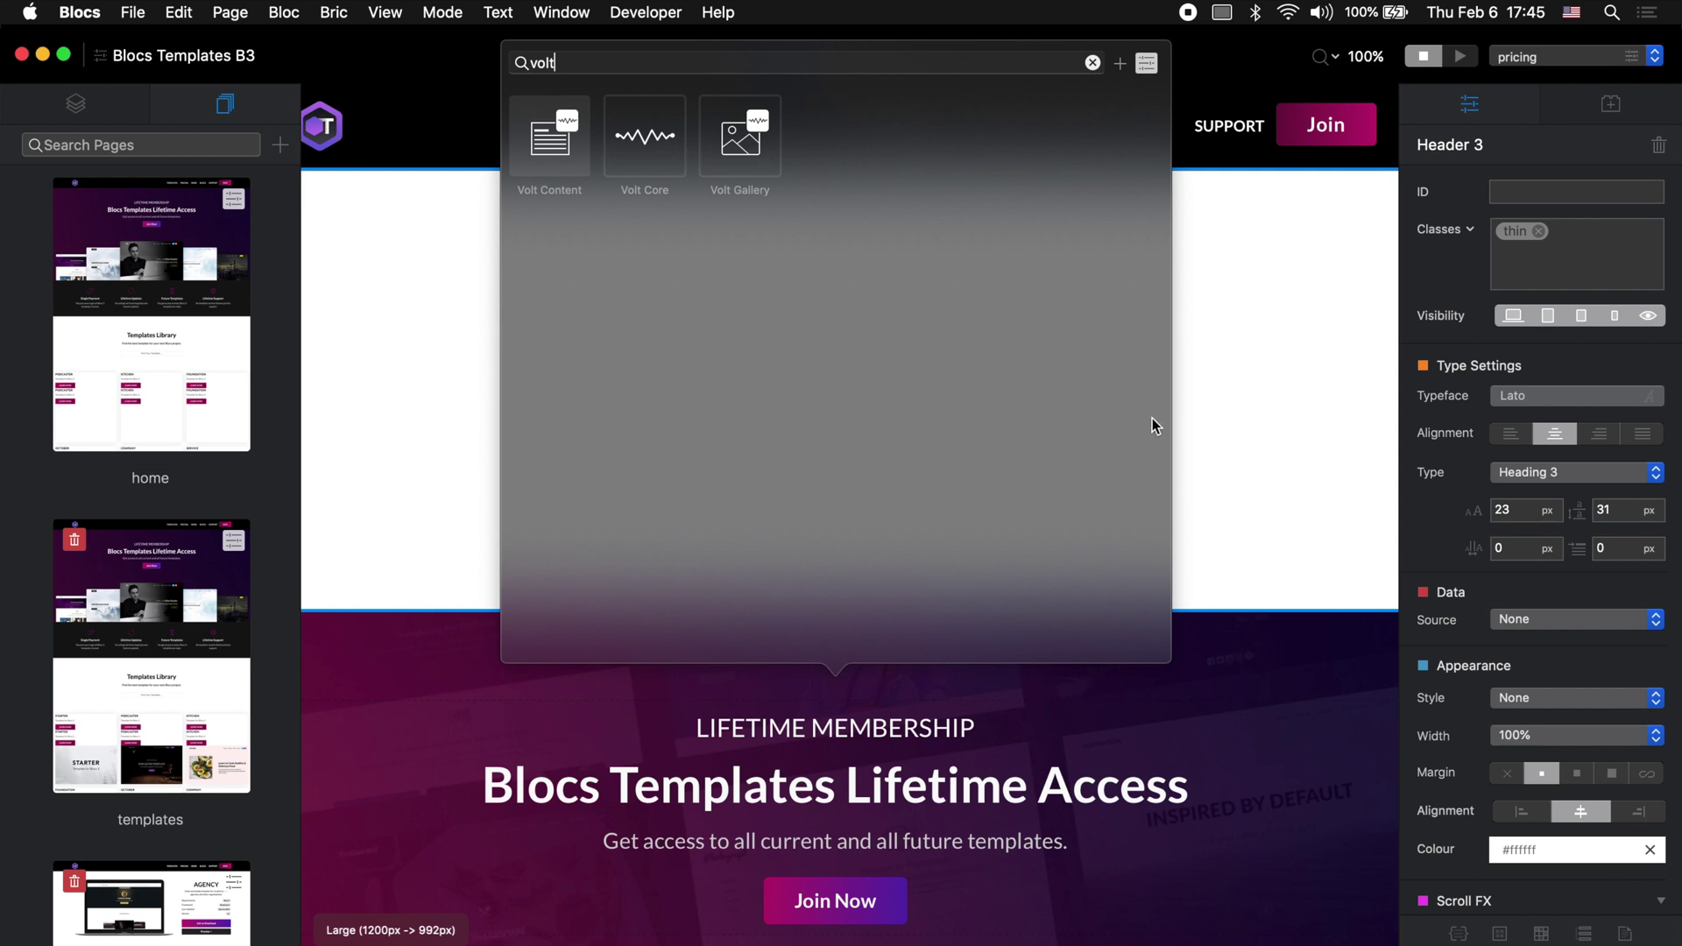
pyautogui.click(1272, 392)
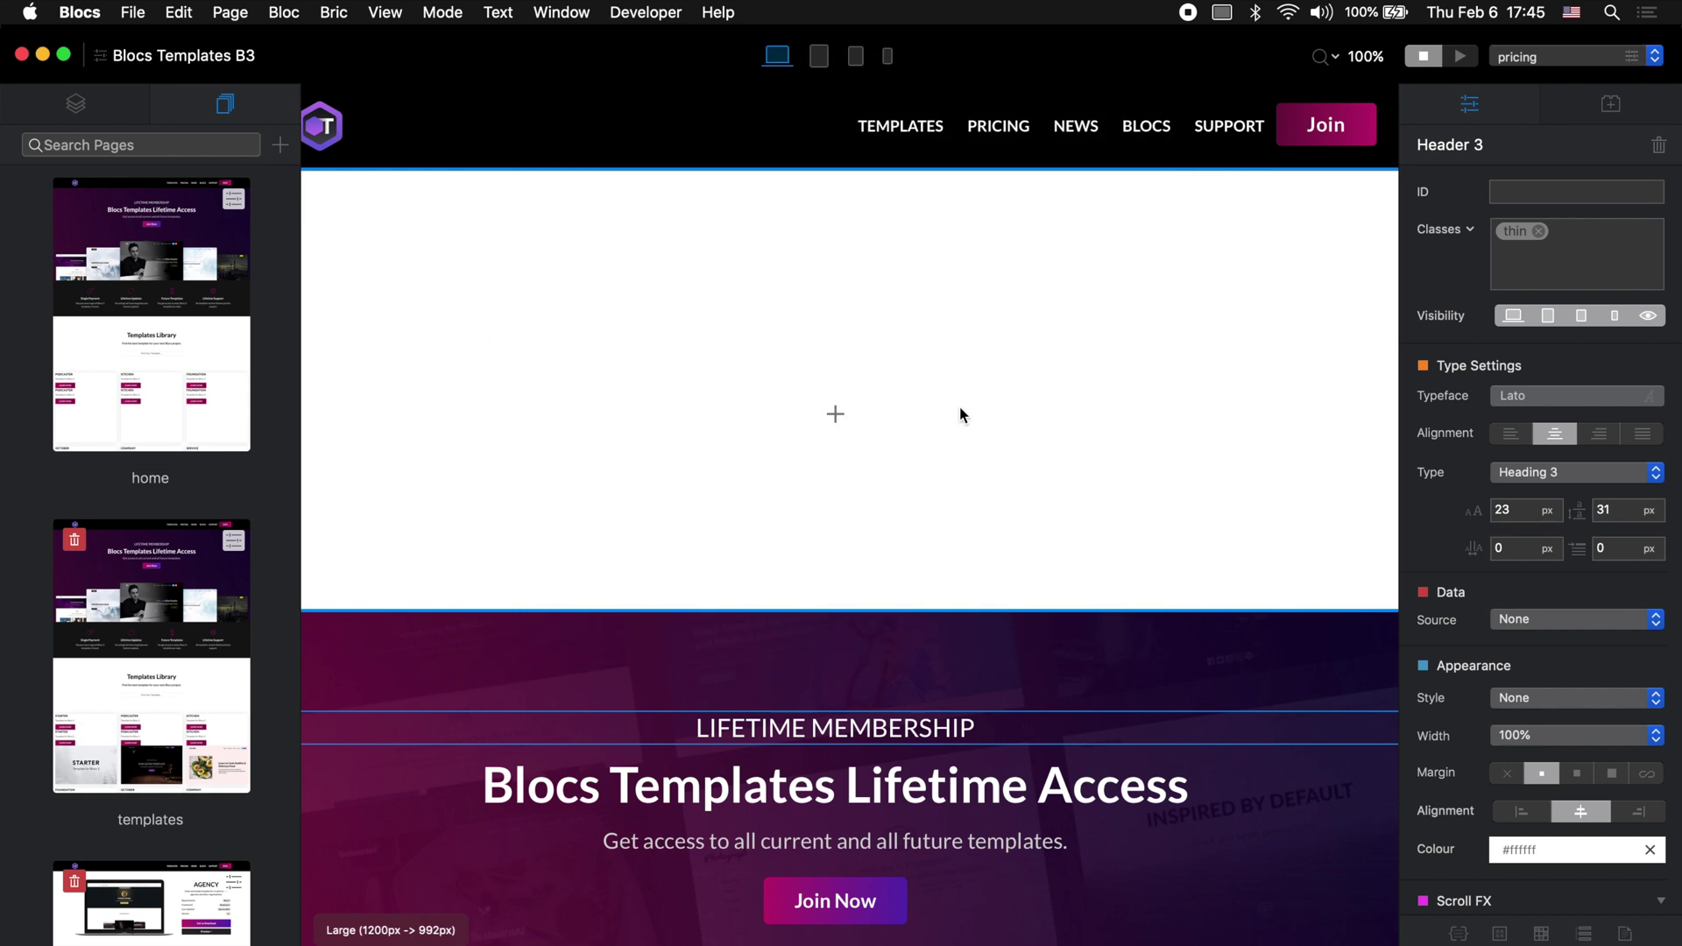
pyautogui.click(836, 413)
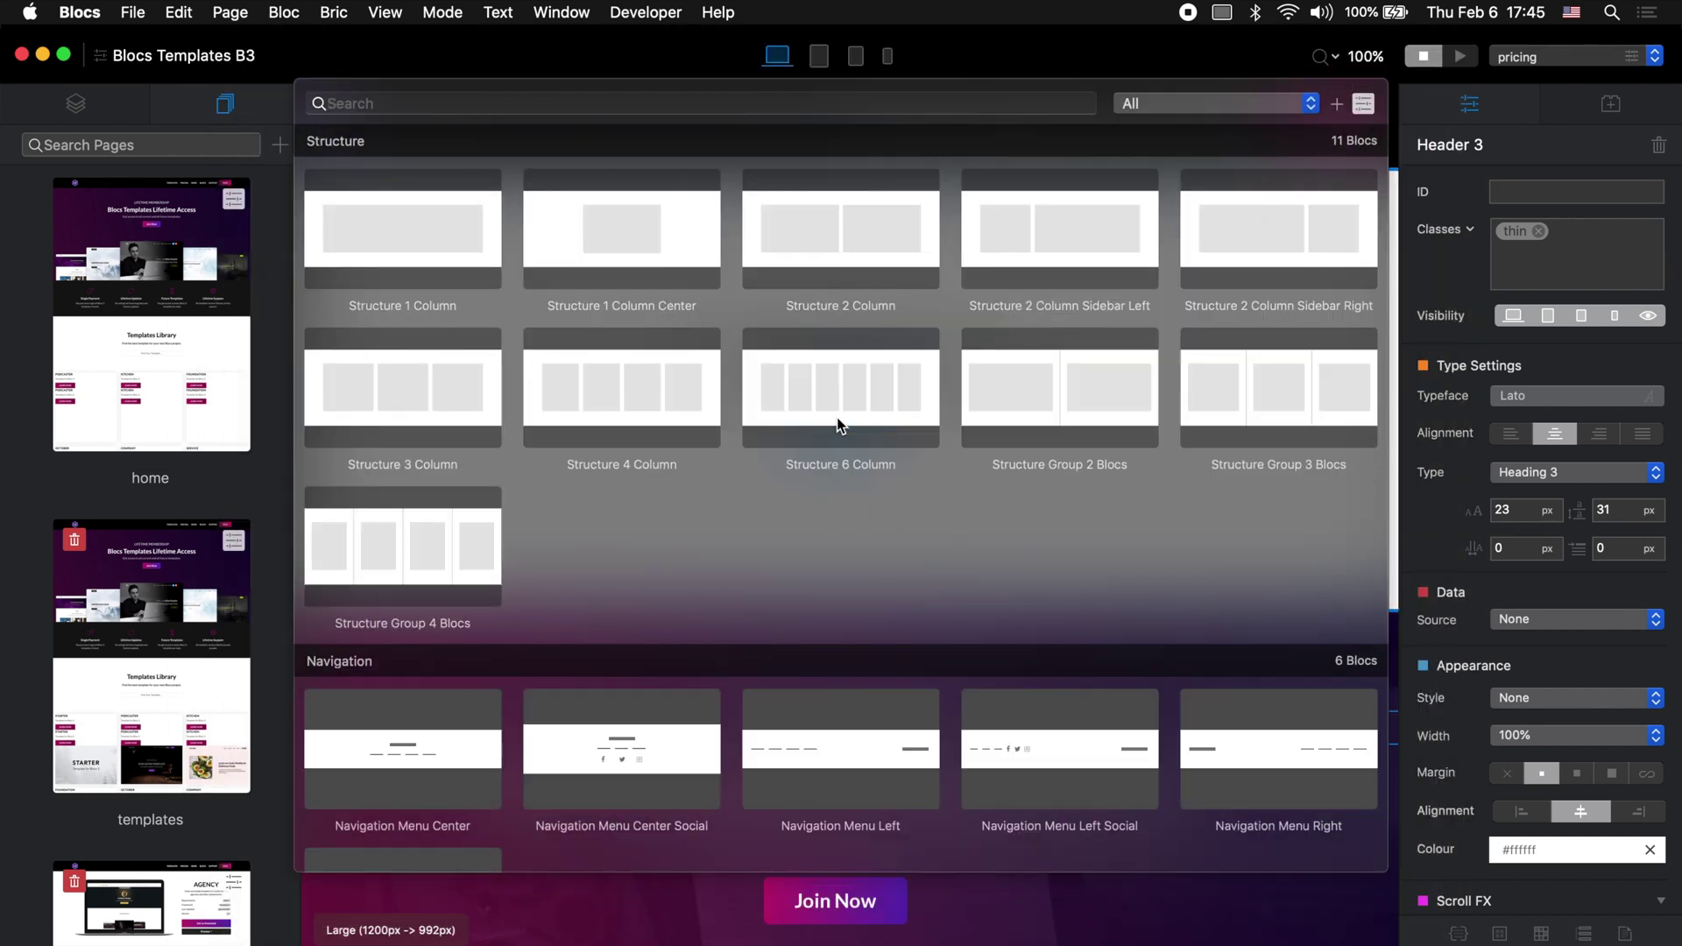
pyautogui.write('volt')
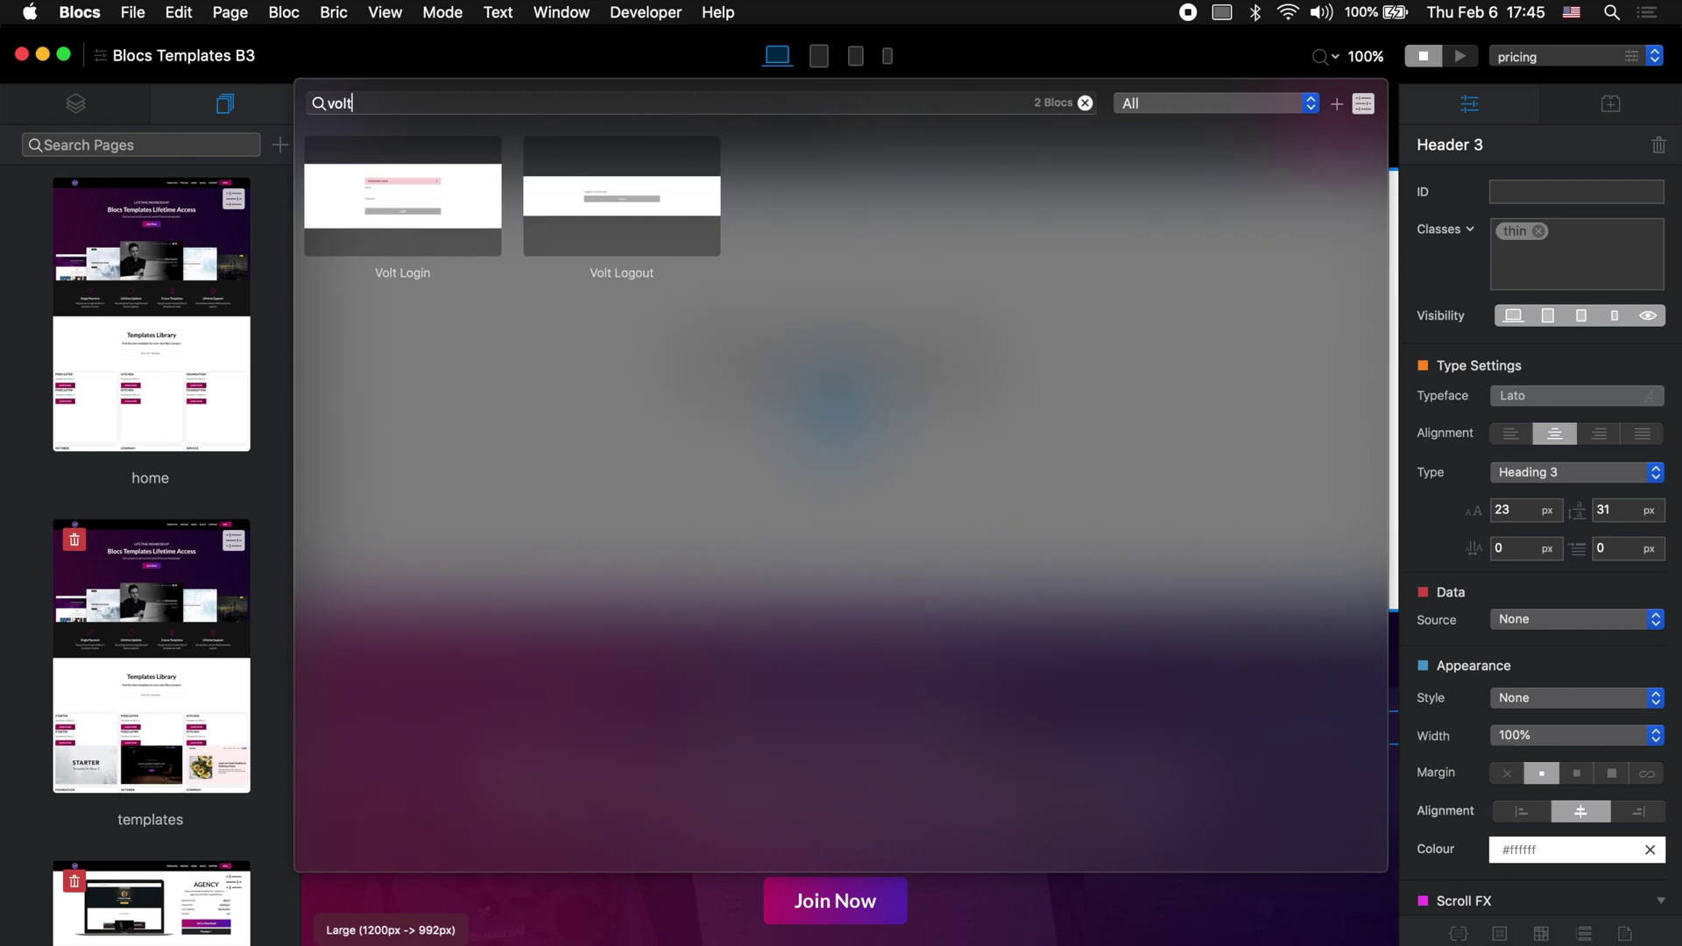
pyautogui.press('BackSpace')
pyautogui.press('BackSpace')
pyautogui.press('BackSpace')
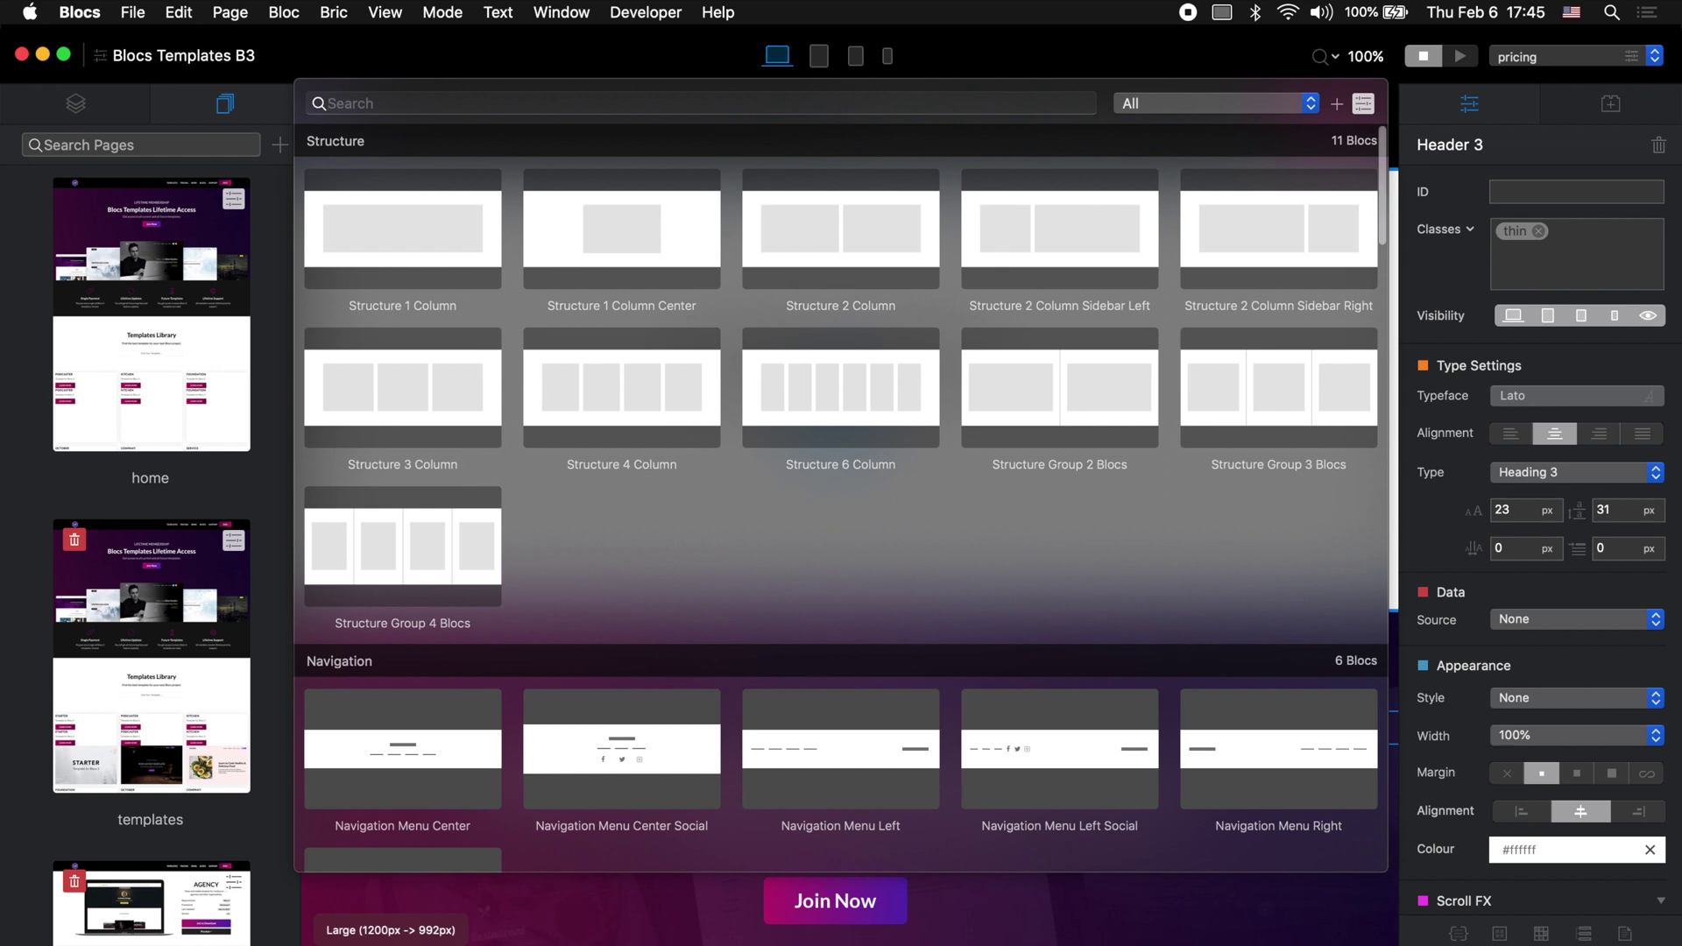
pyautogui.click(1171, 923)
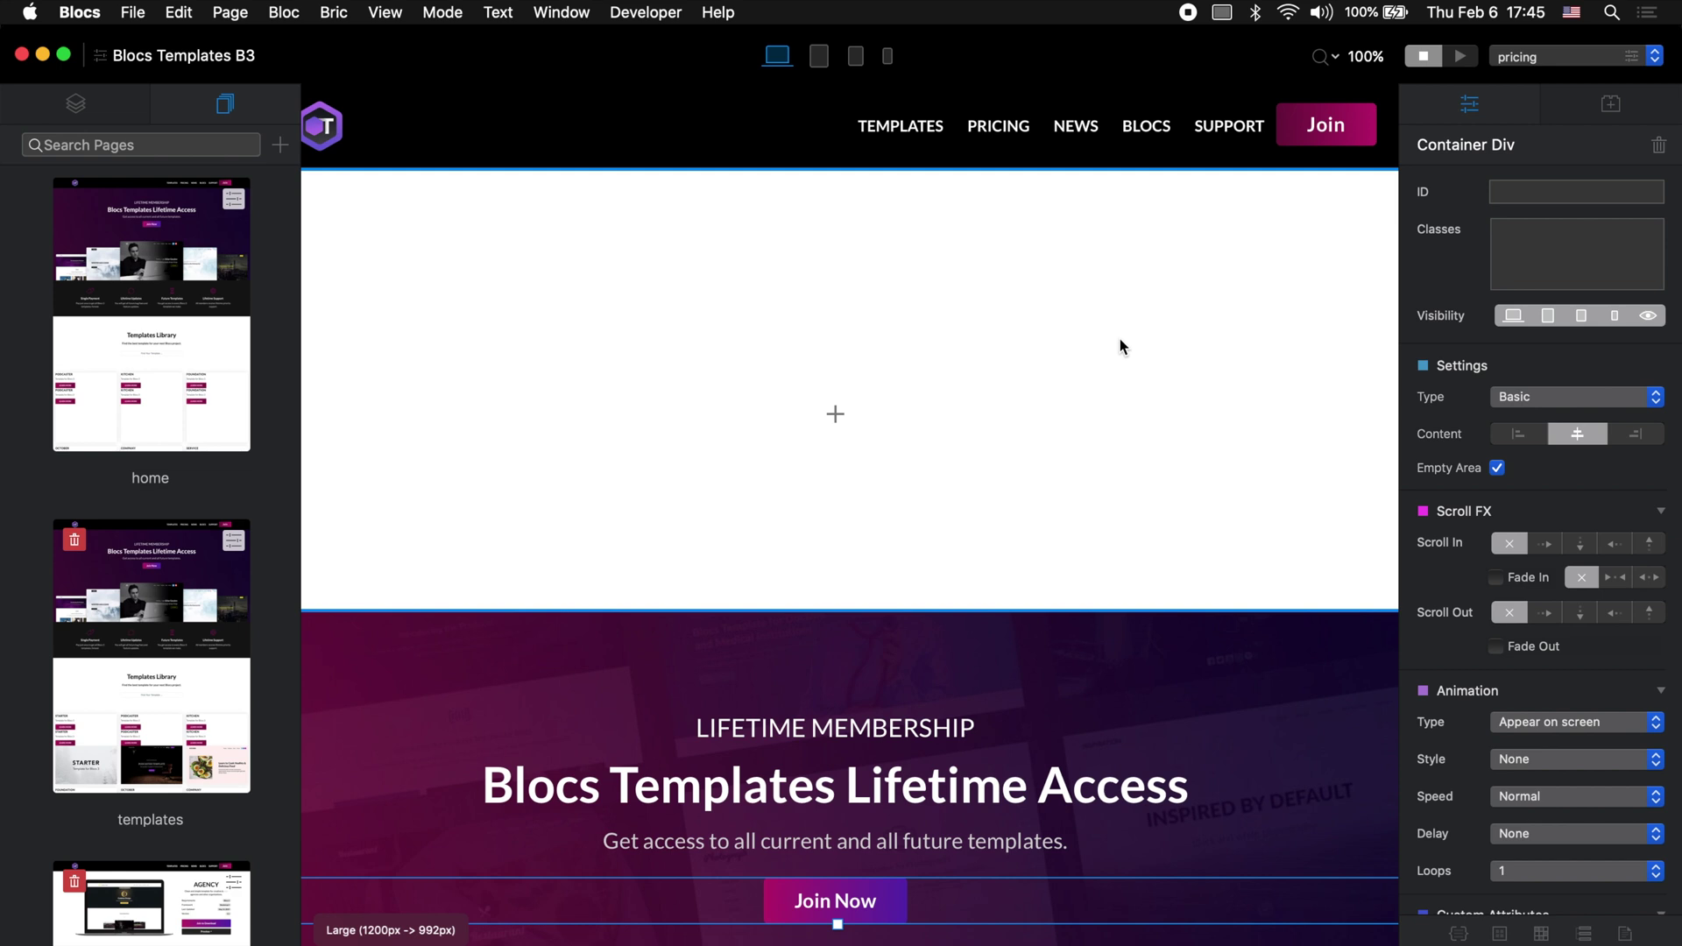
# Step: Insert a Volt Core bric into the footer directly above the Follow Links element
pyautogui.scroll(-5, 1120, 338)
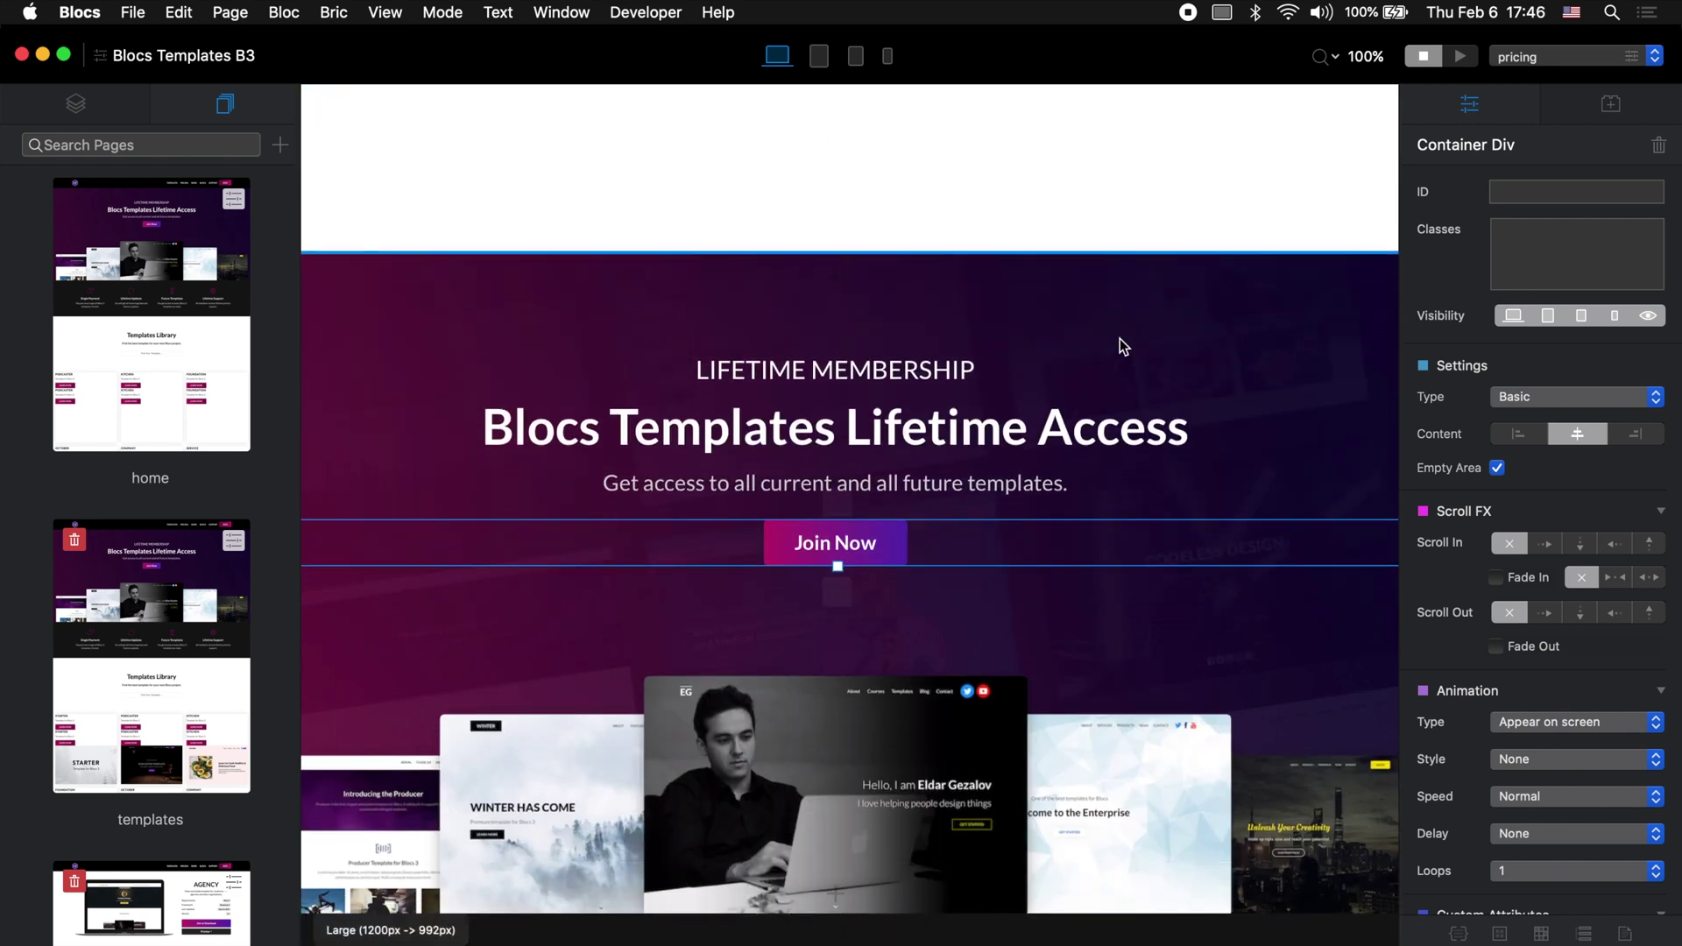
pyautogui.click(81, 109)
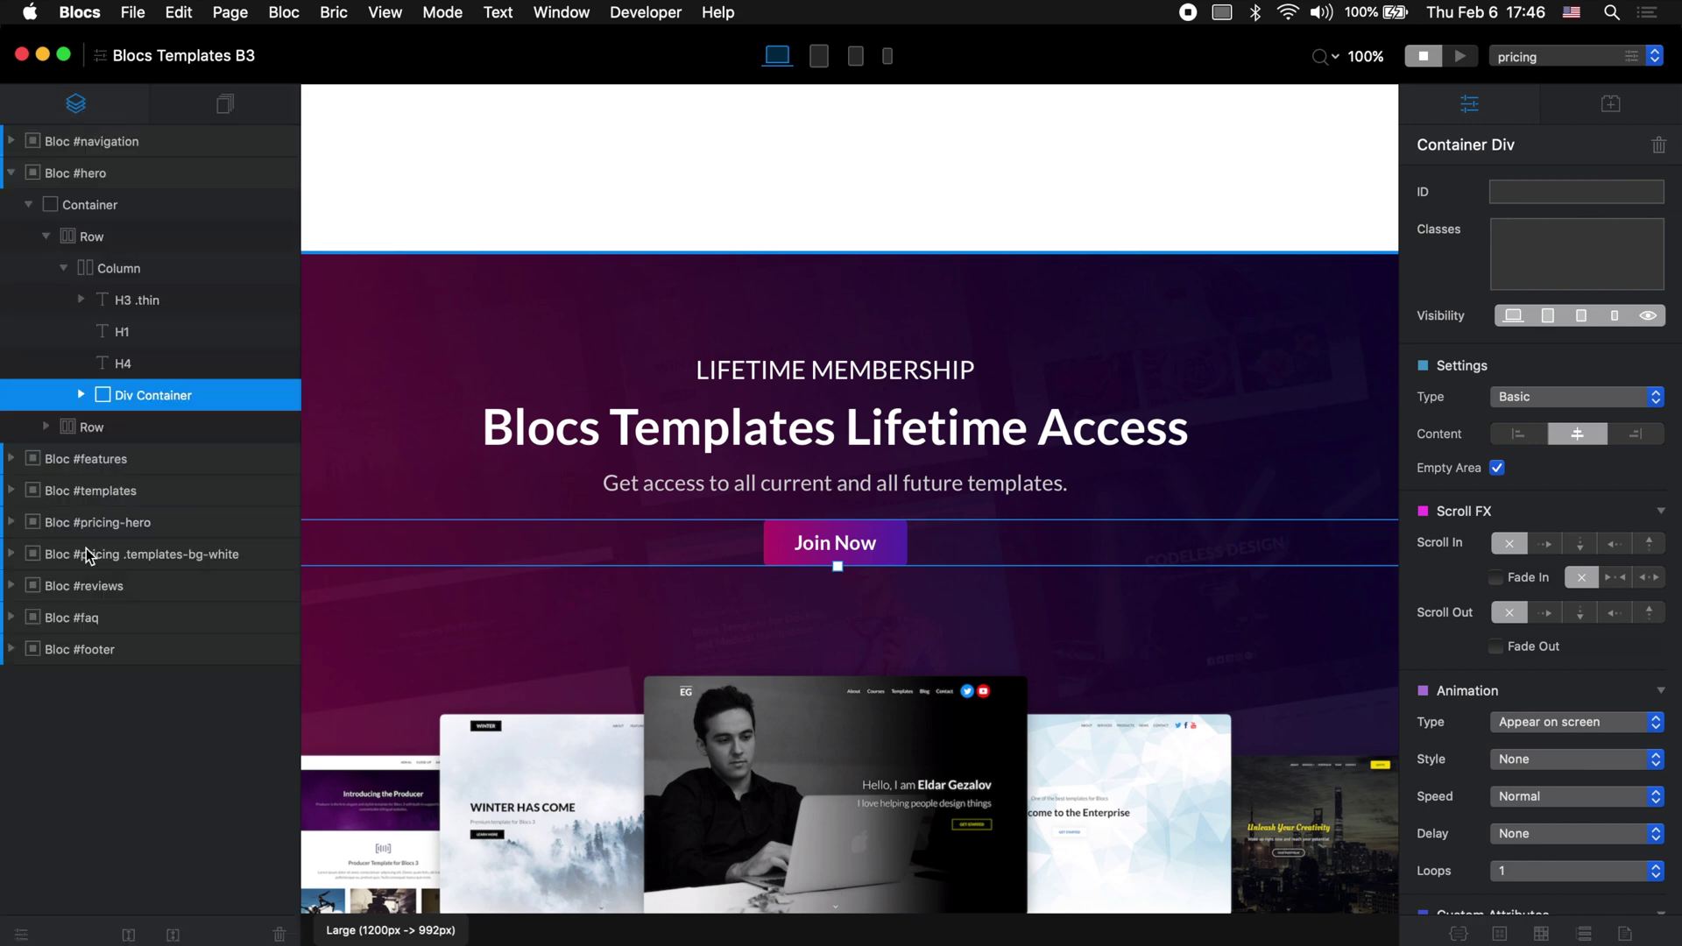
pyautogui.scroll(-10, 782, 396)
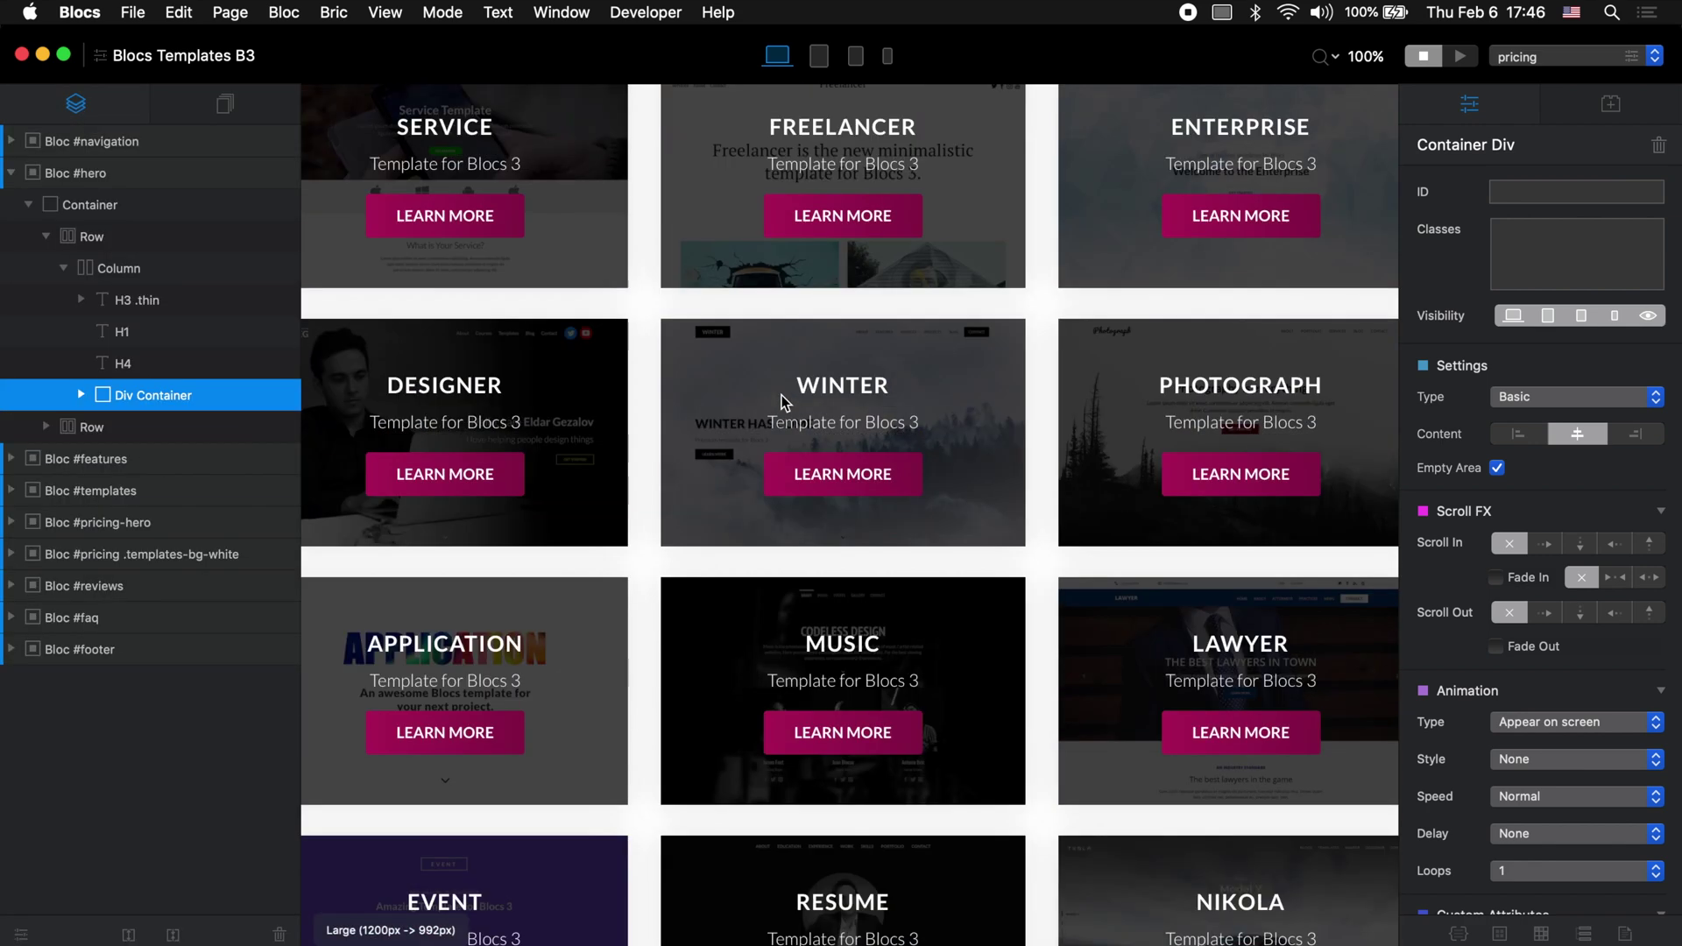
pyautogui.scroll(-15, 782, 395)
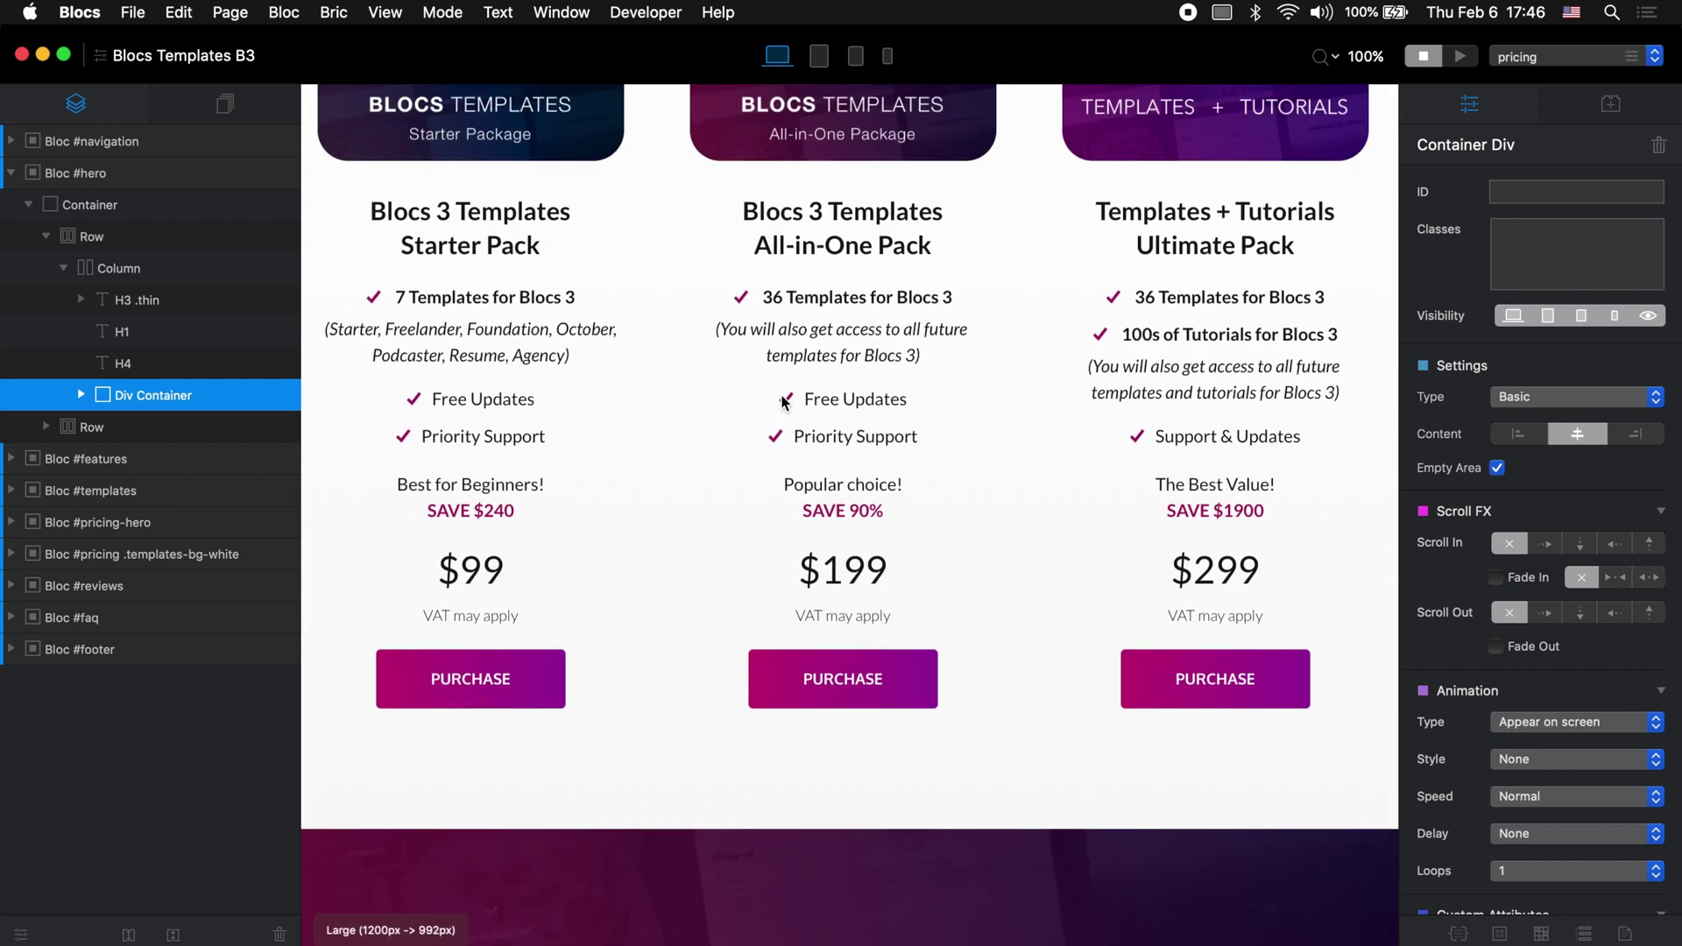
pyautogui.scroll(-15, 784, 401)
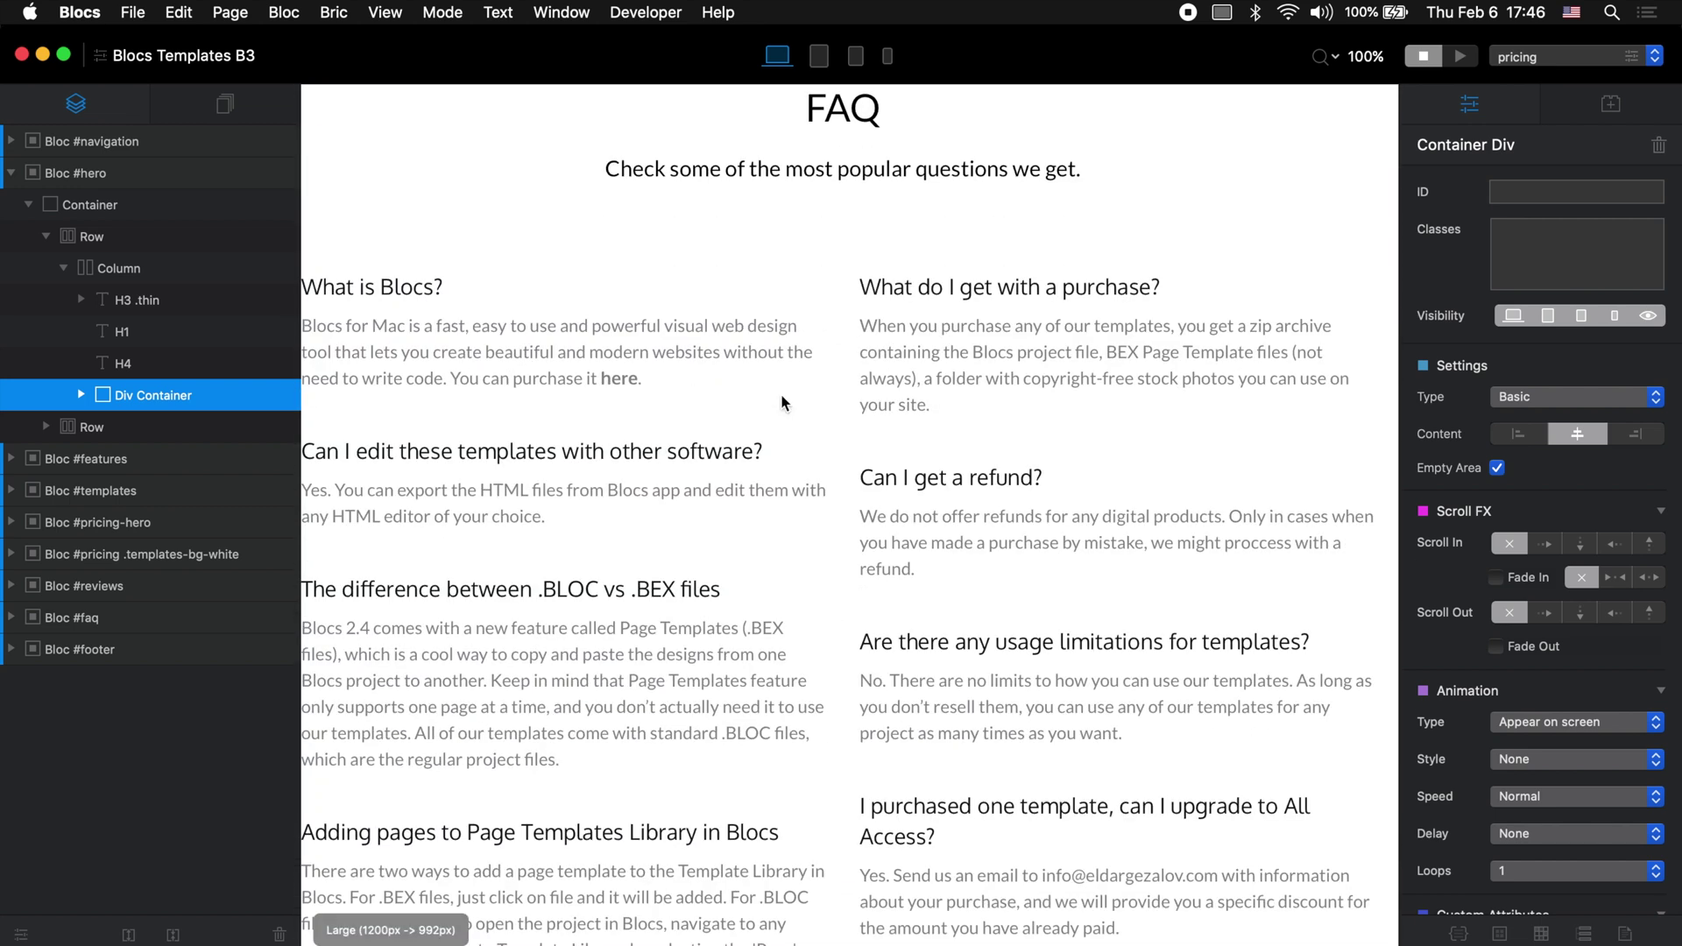
pyautogui.scroll(-8, 780, 403)
pyautogui.click(1140, 669)
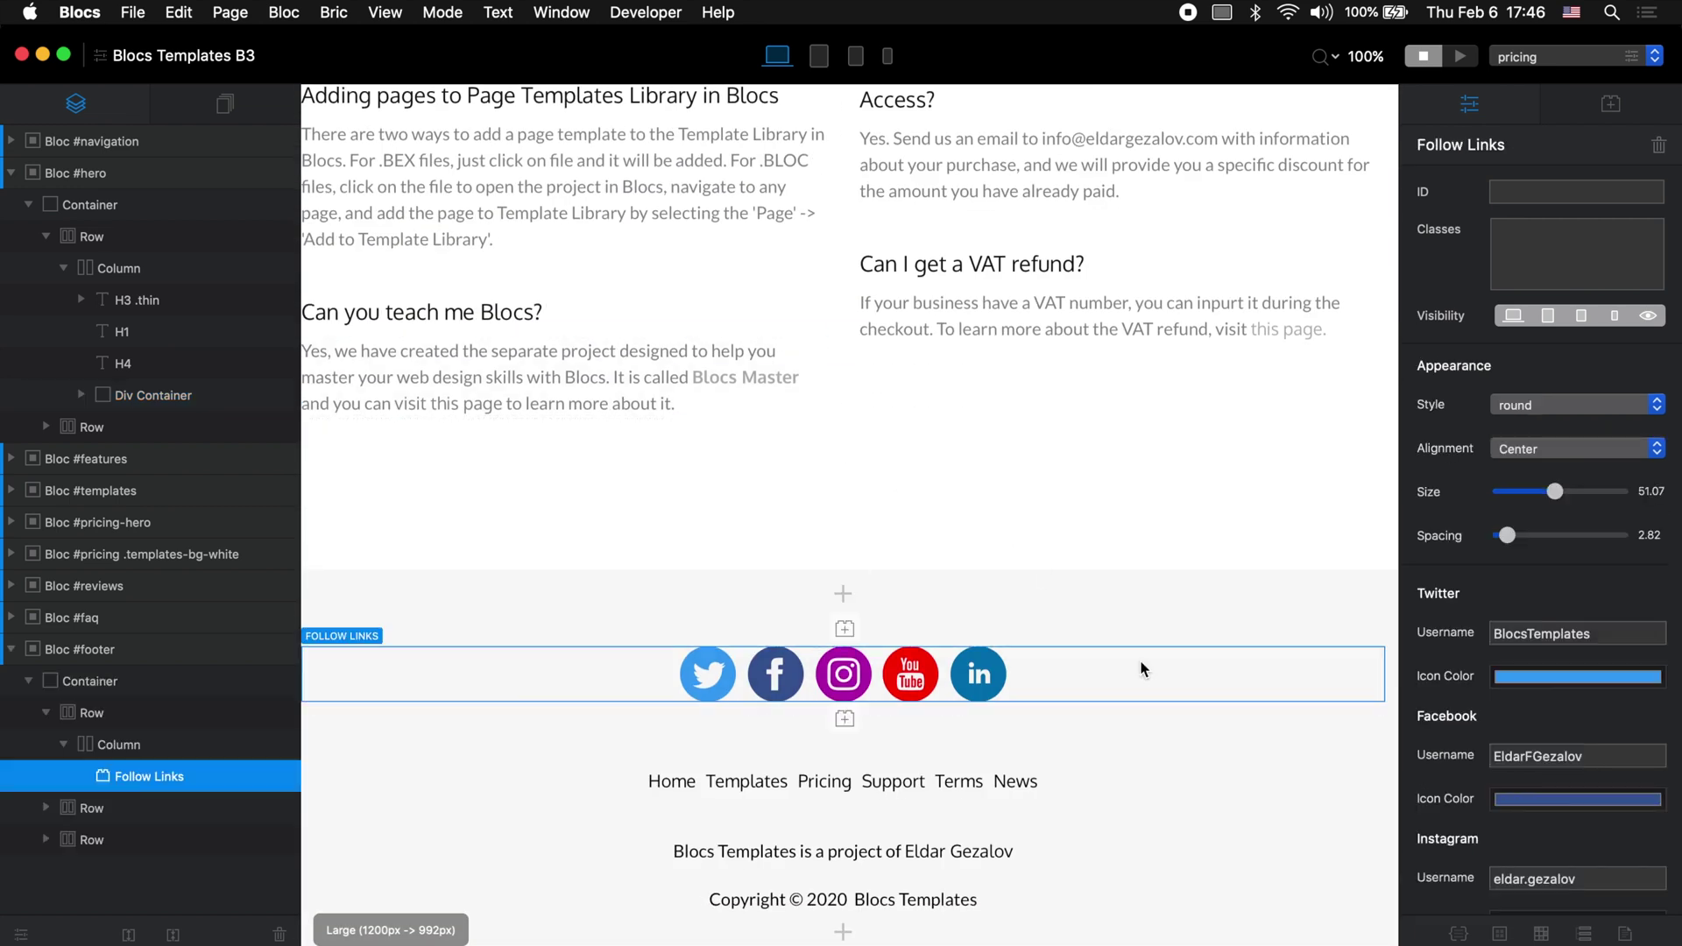
pyautogui.click(843, 629)
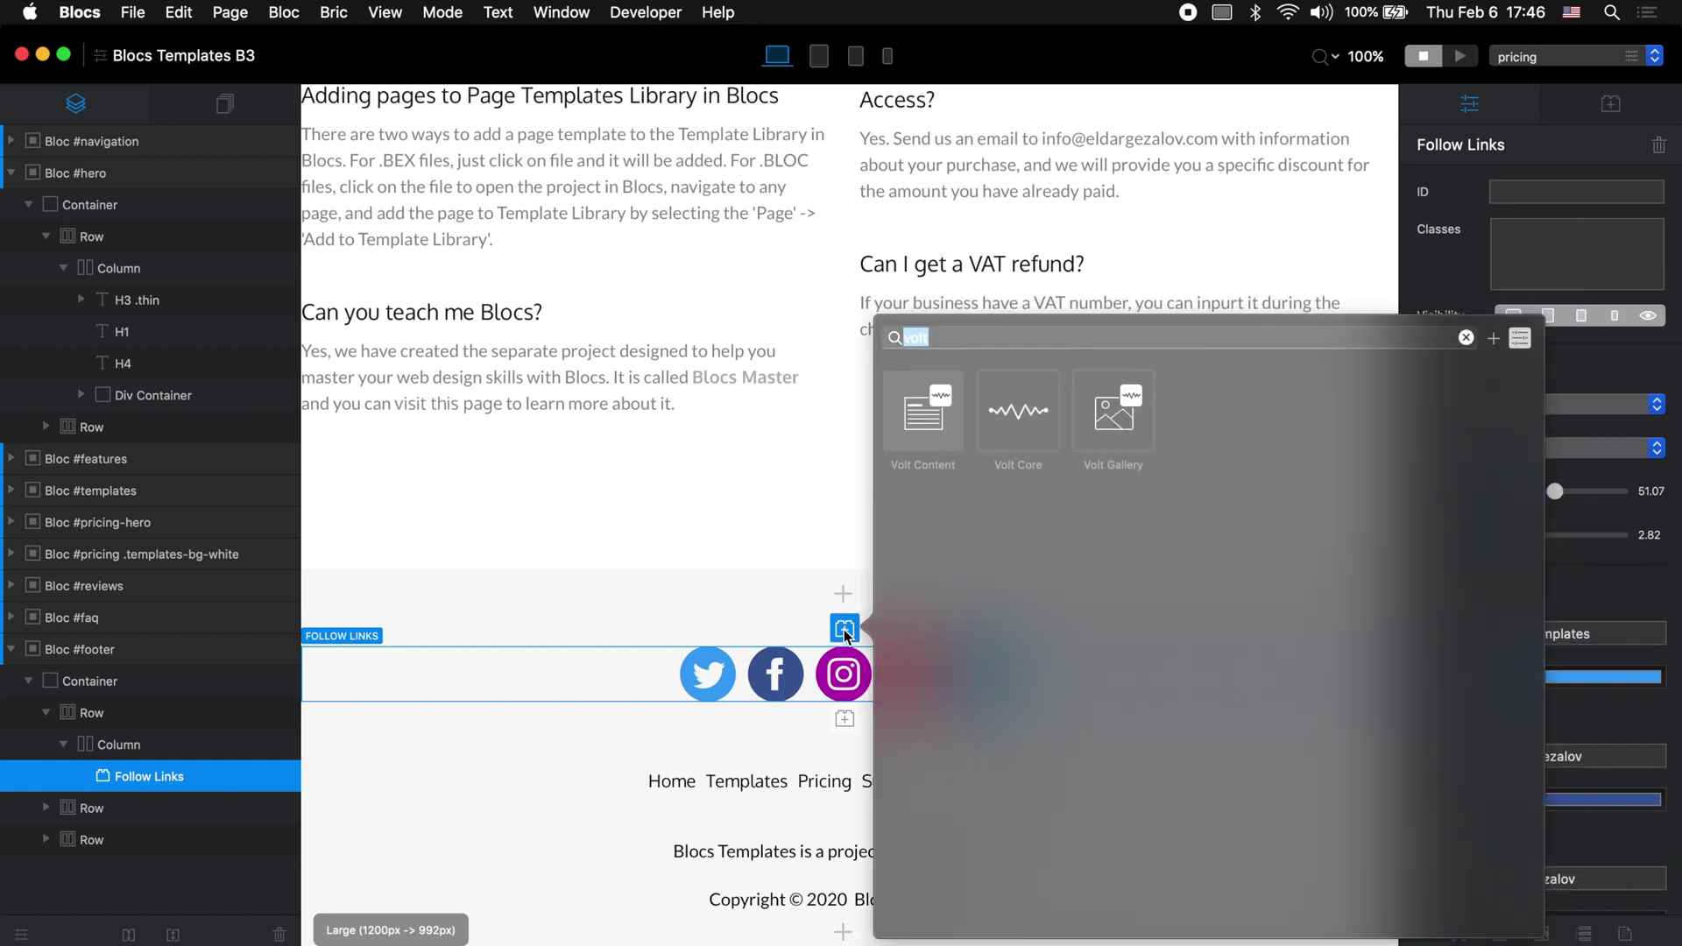
pyautogui.click(1021, 419)
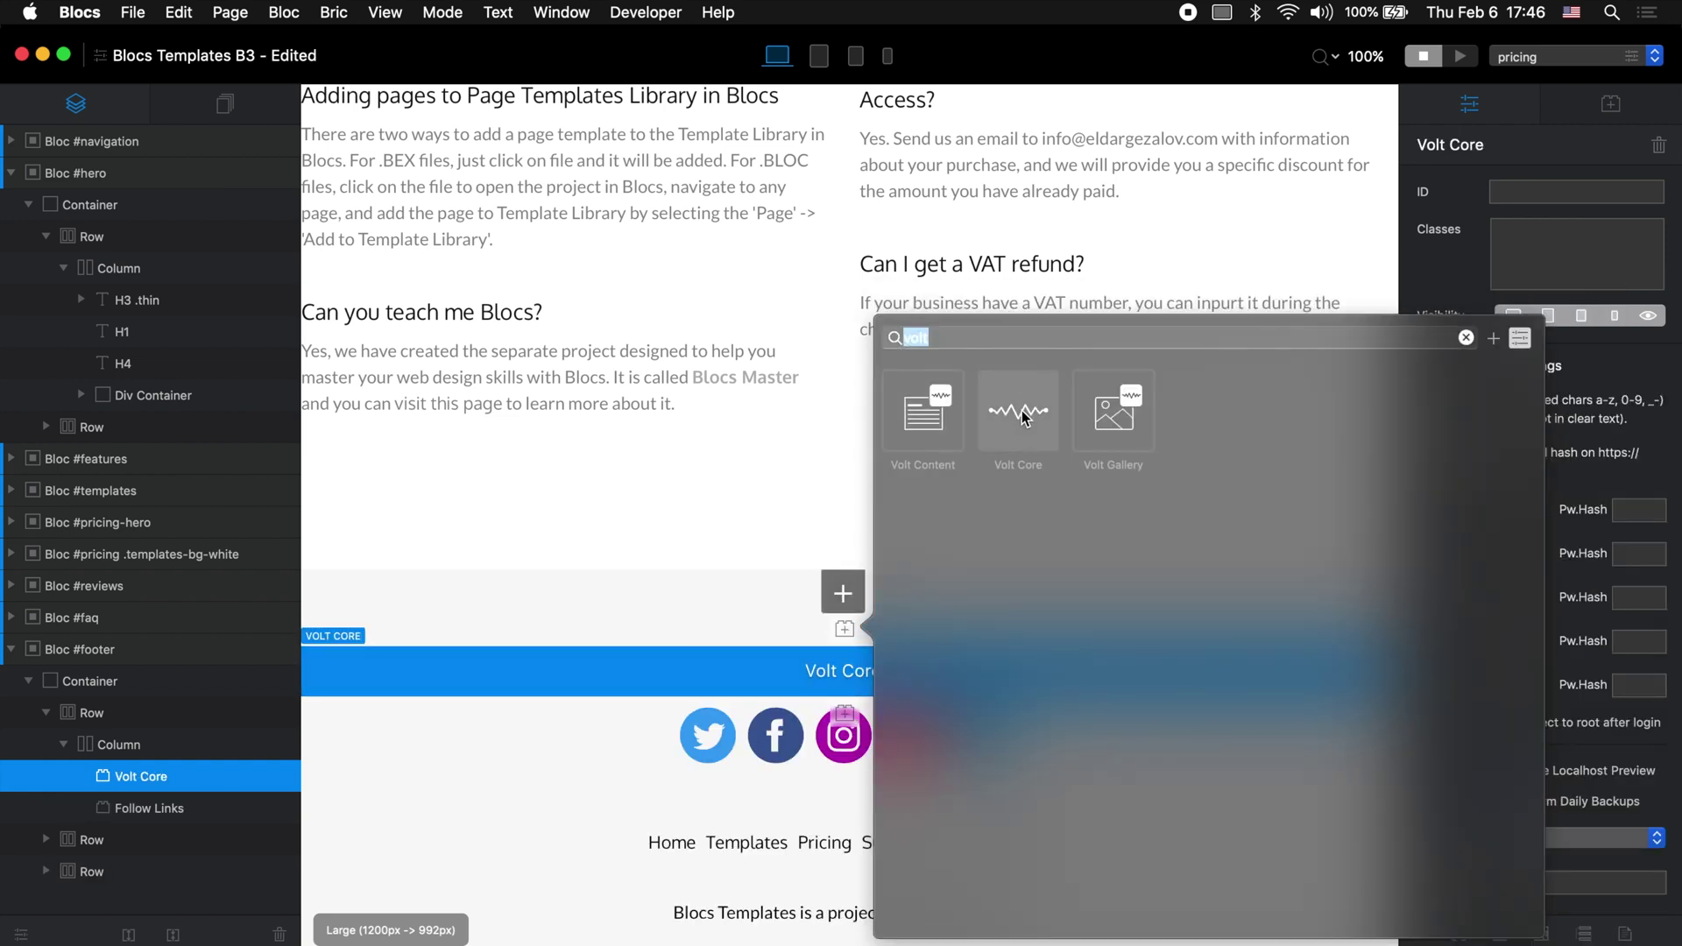
pyautogui.click(723, 671)
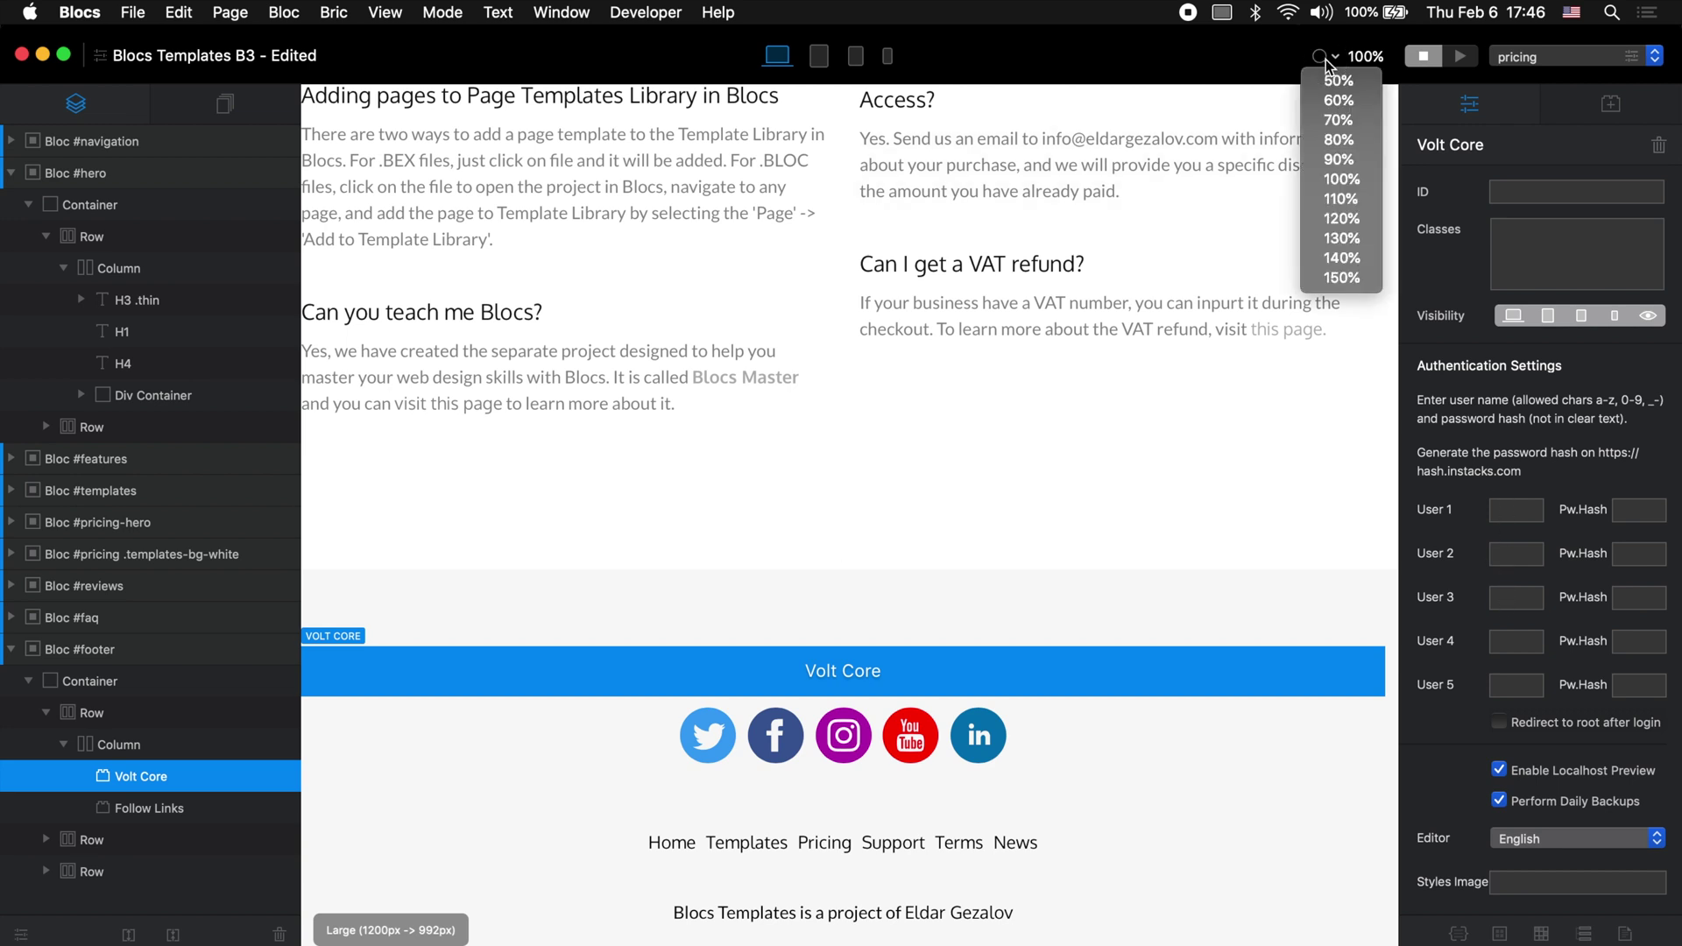
# Step: Zoom the canvas to 90% and enter the first user's login name in Volt Core's User 1 field
pyautogui.click(1339, 159)
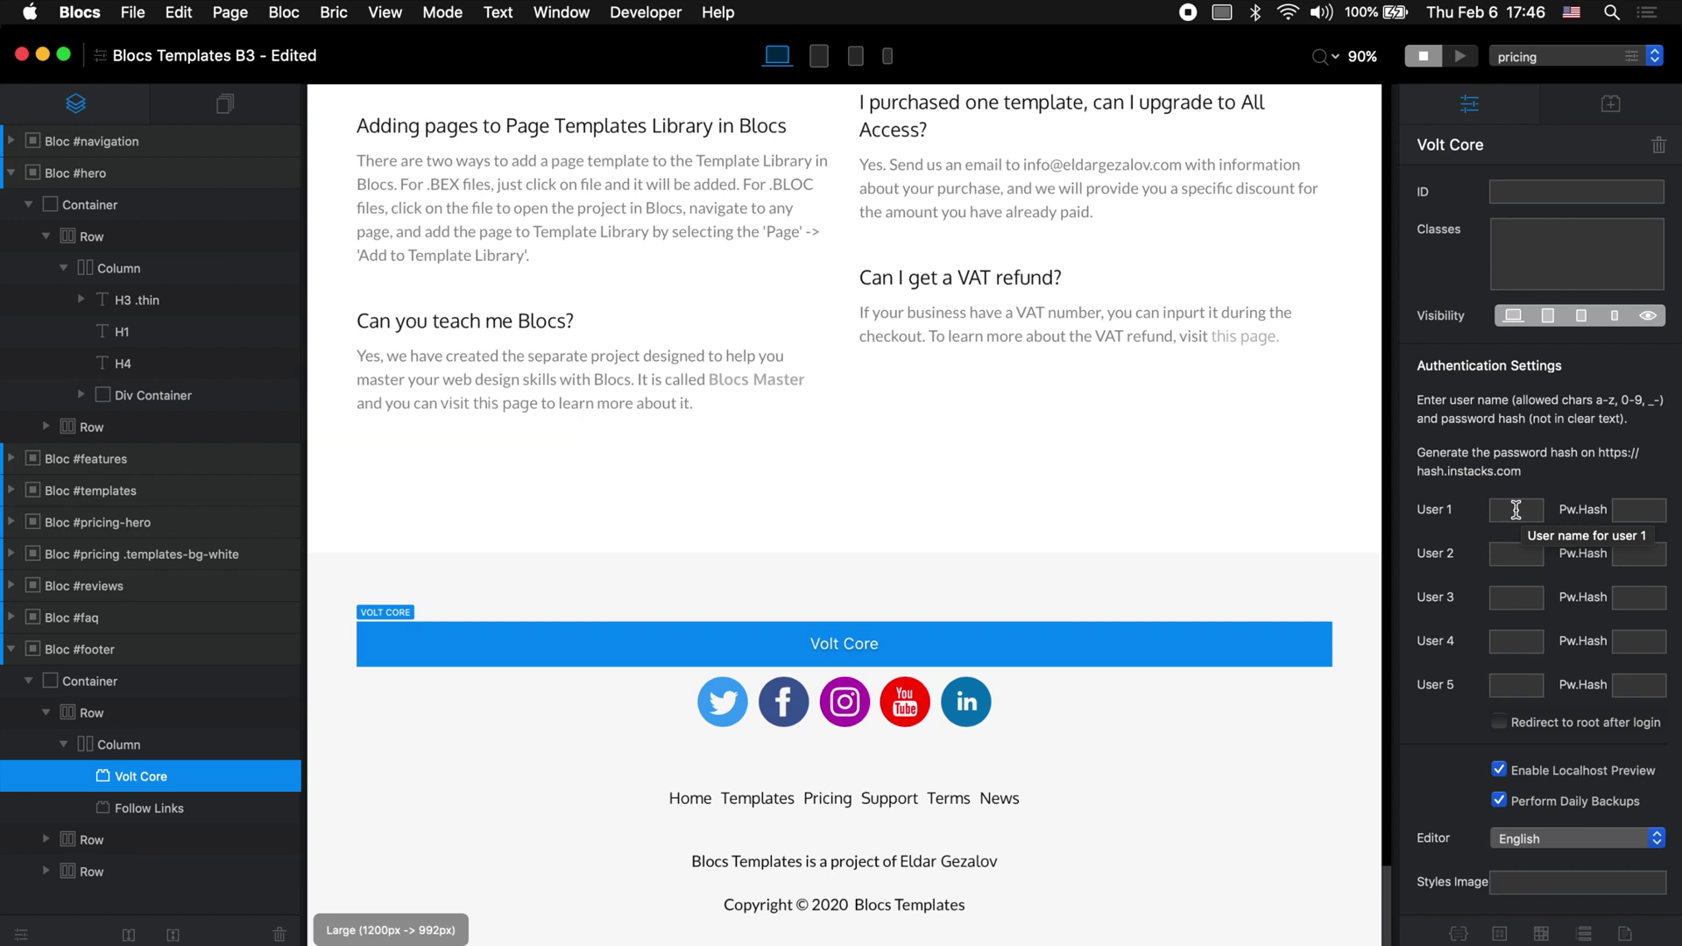
pyautogui.click(1515, 510)
pyautogui.write('eldar')
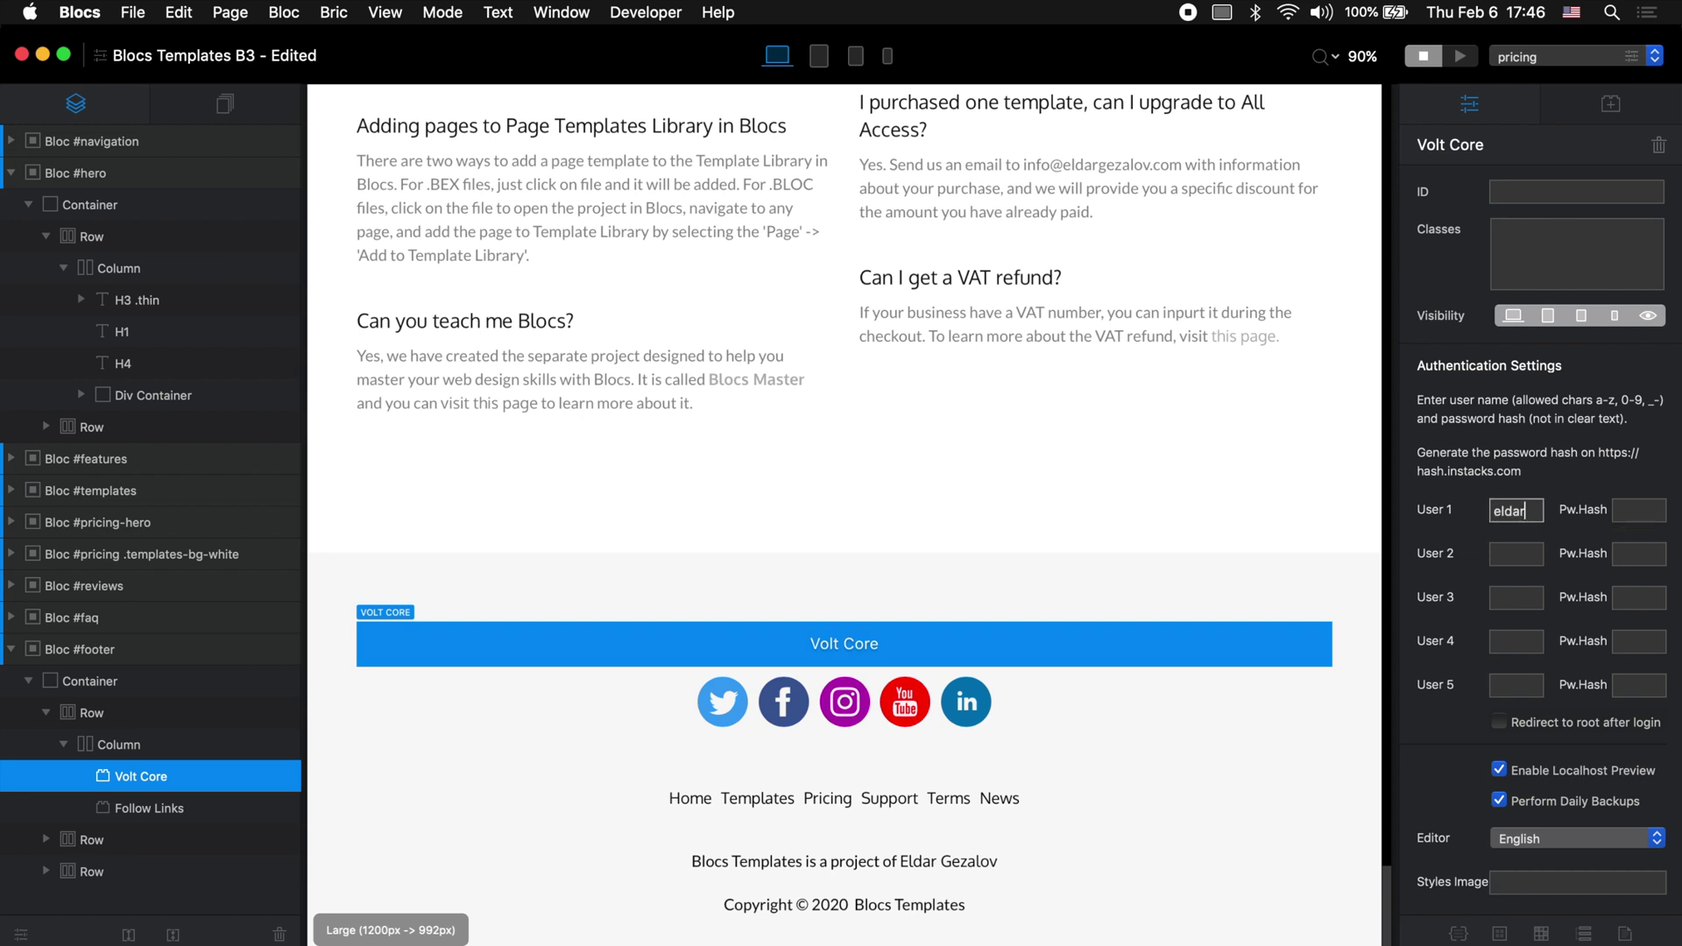
pyautogui.doubleClick(1511, 511)
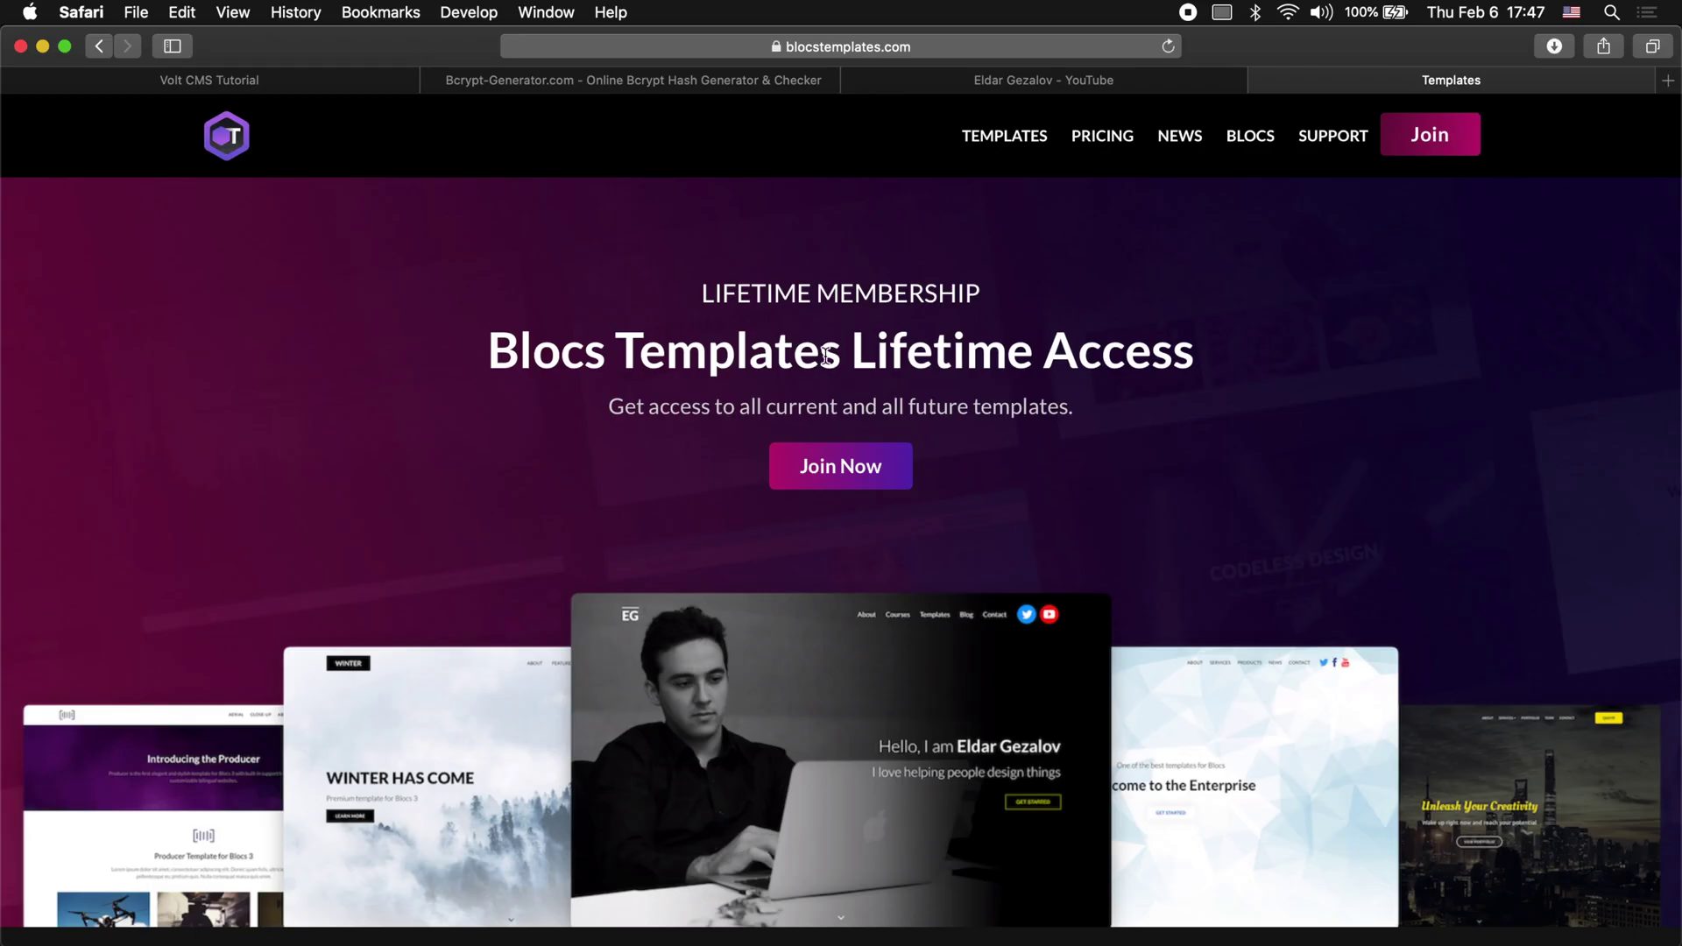
# Step: Generate a bcrypt hash of the chosen password on Bcrypt-Generator.com and select the result
pyautogui.click(642, 81)
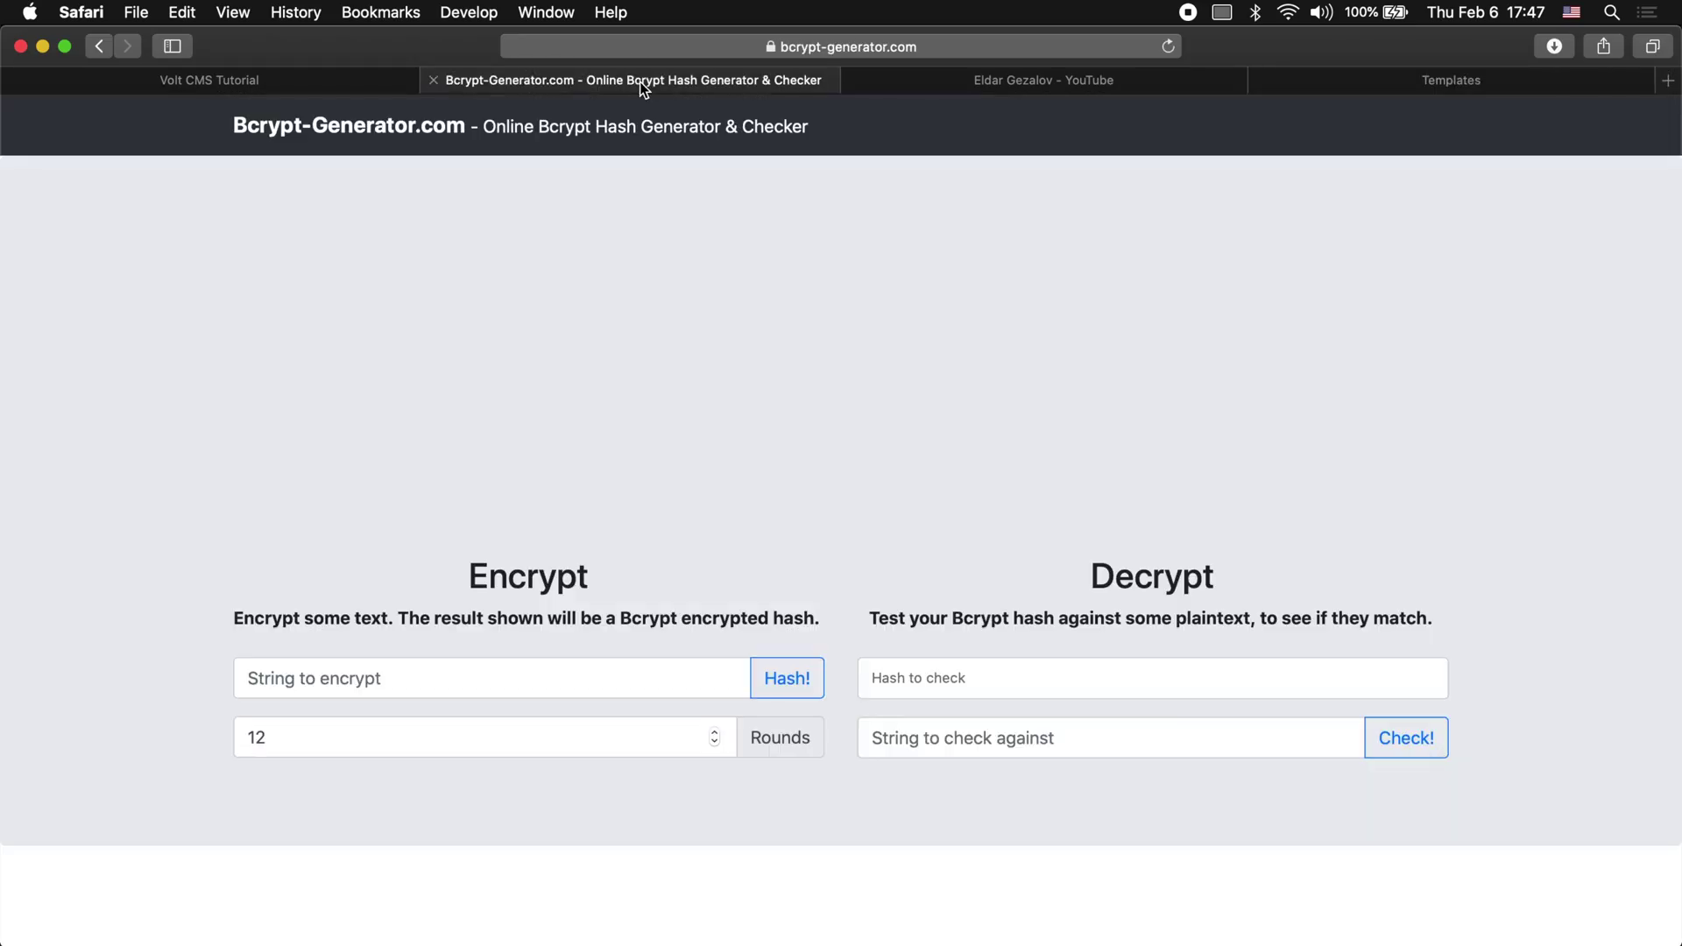
pyautogui.click(539, 679)
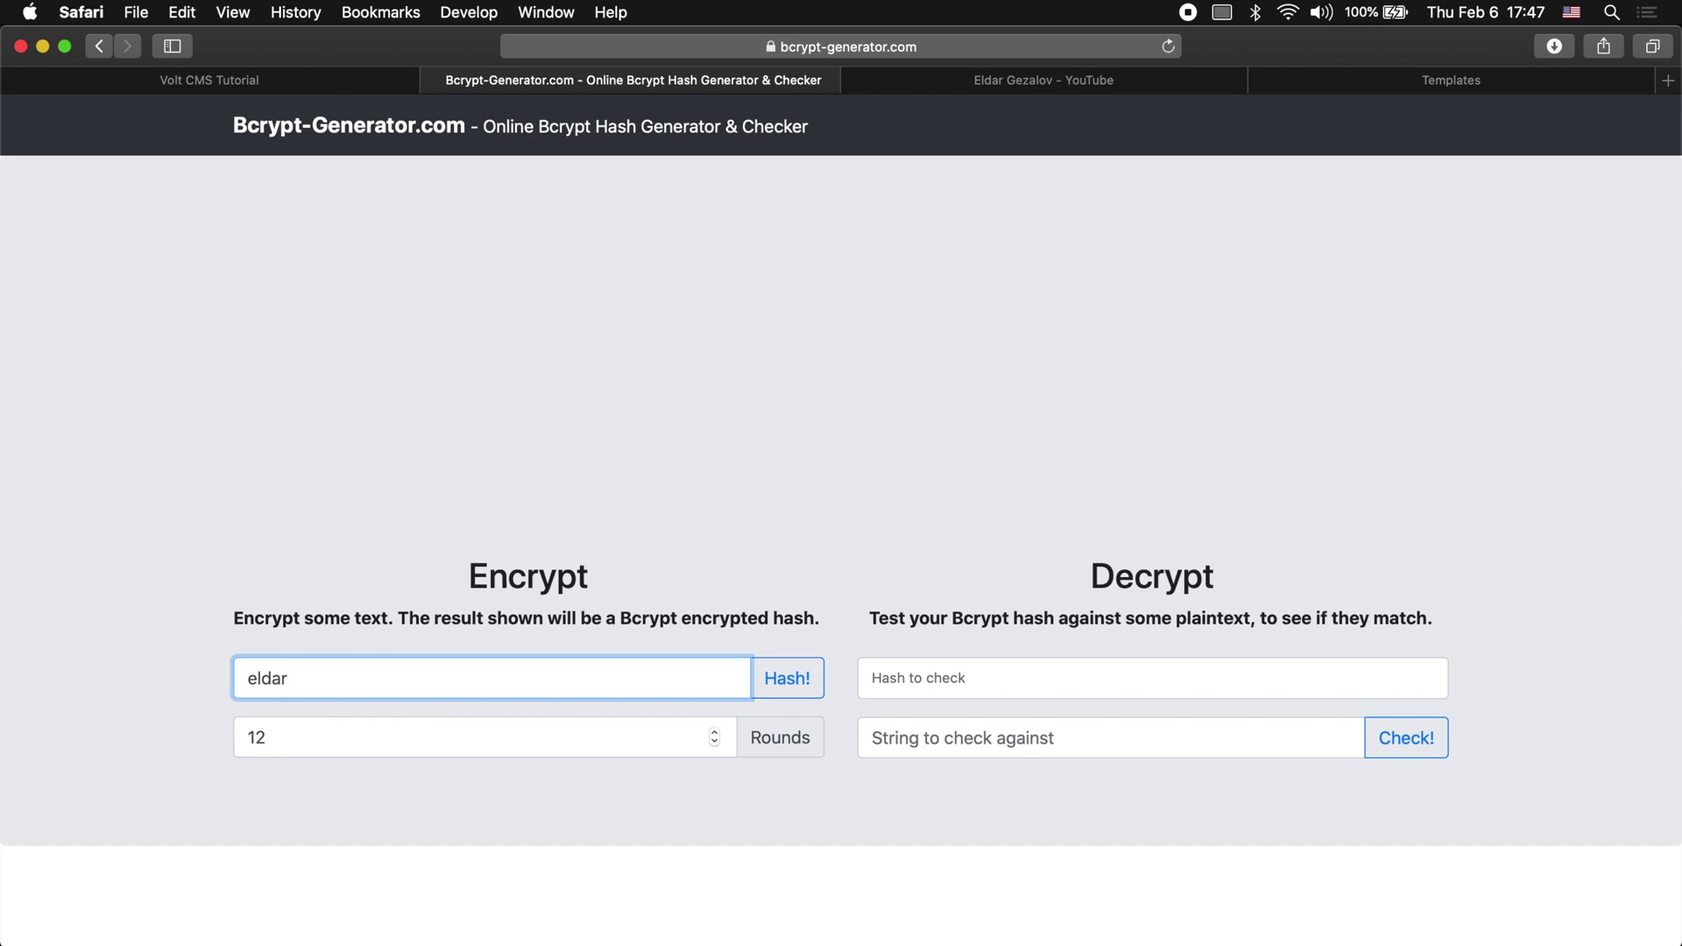
pyautogui.click(807, 683)
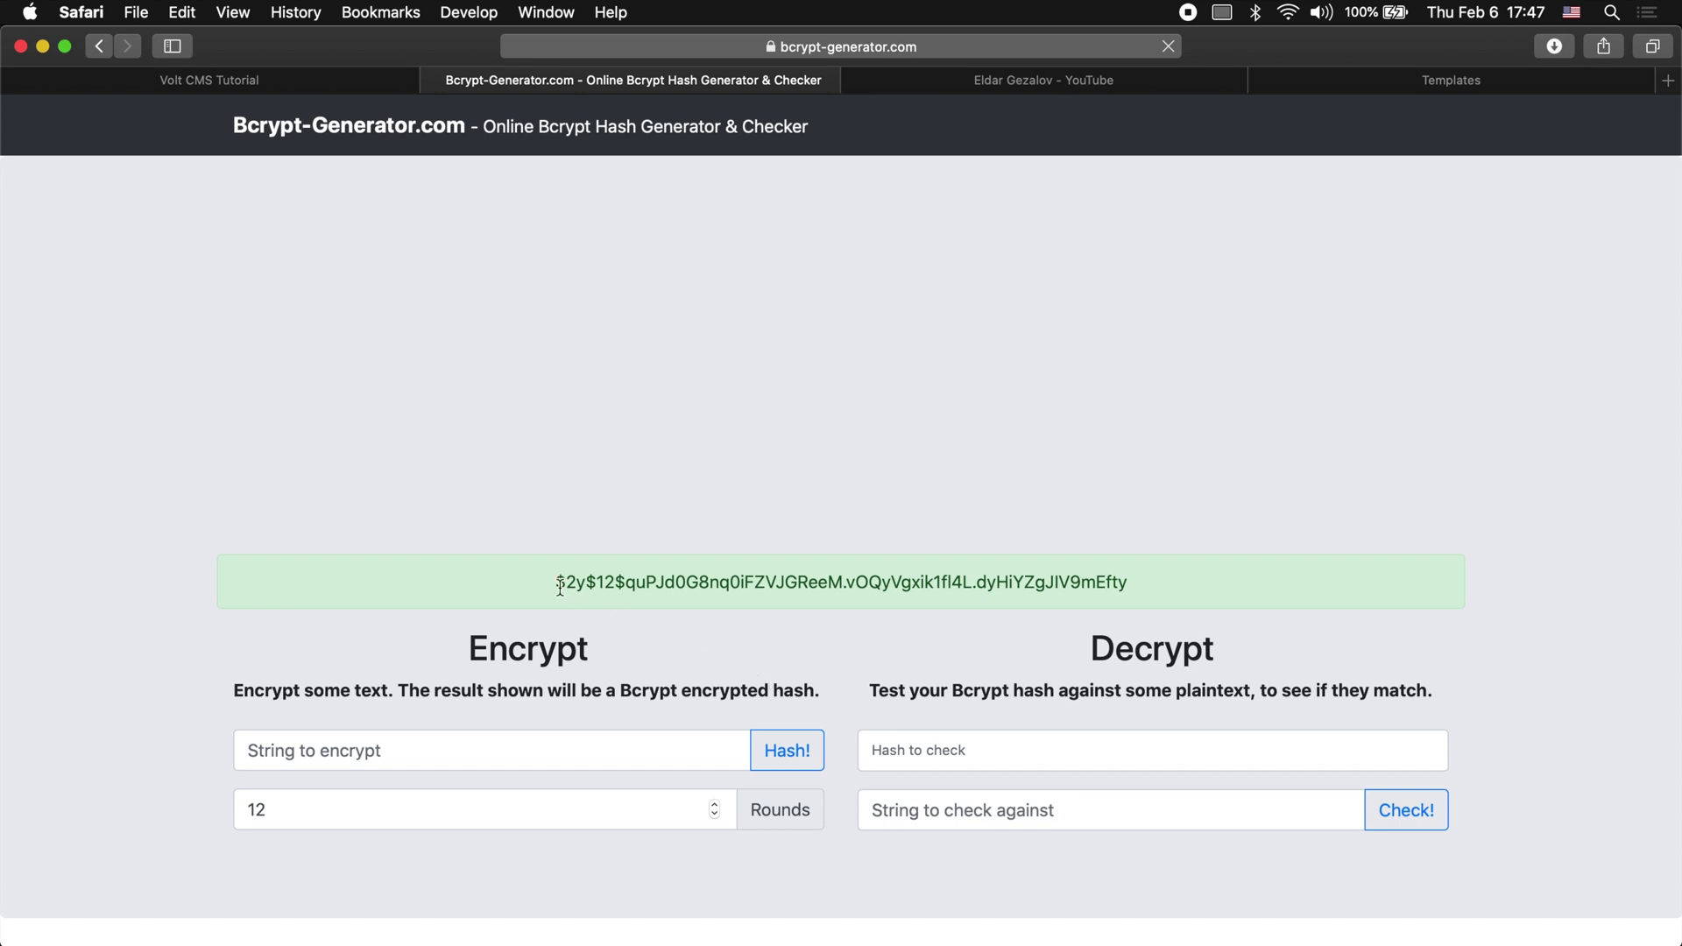
pyautogui.moveTo(551, 585); pyautogui.dragTo(1144, 583)
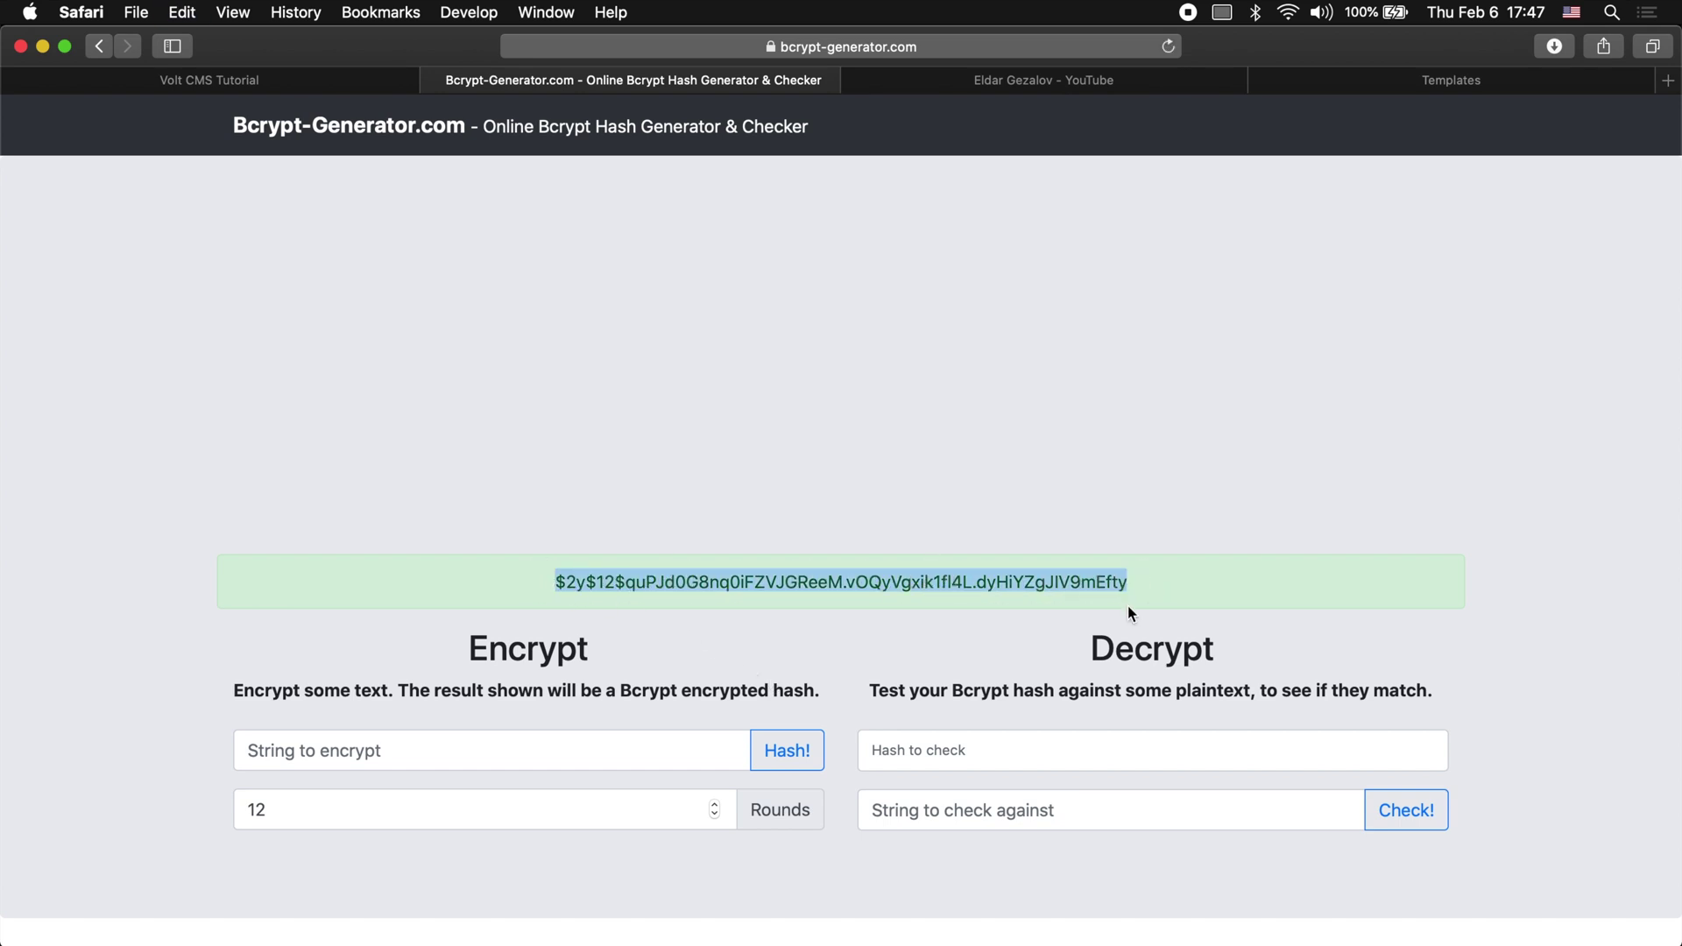
# Step: Paste the bcrypt hash into Volt Core's User 1 Pw.Hash field
pyautogui.press('super+Tab')
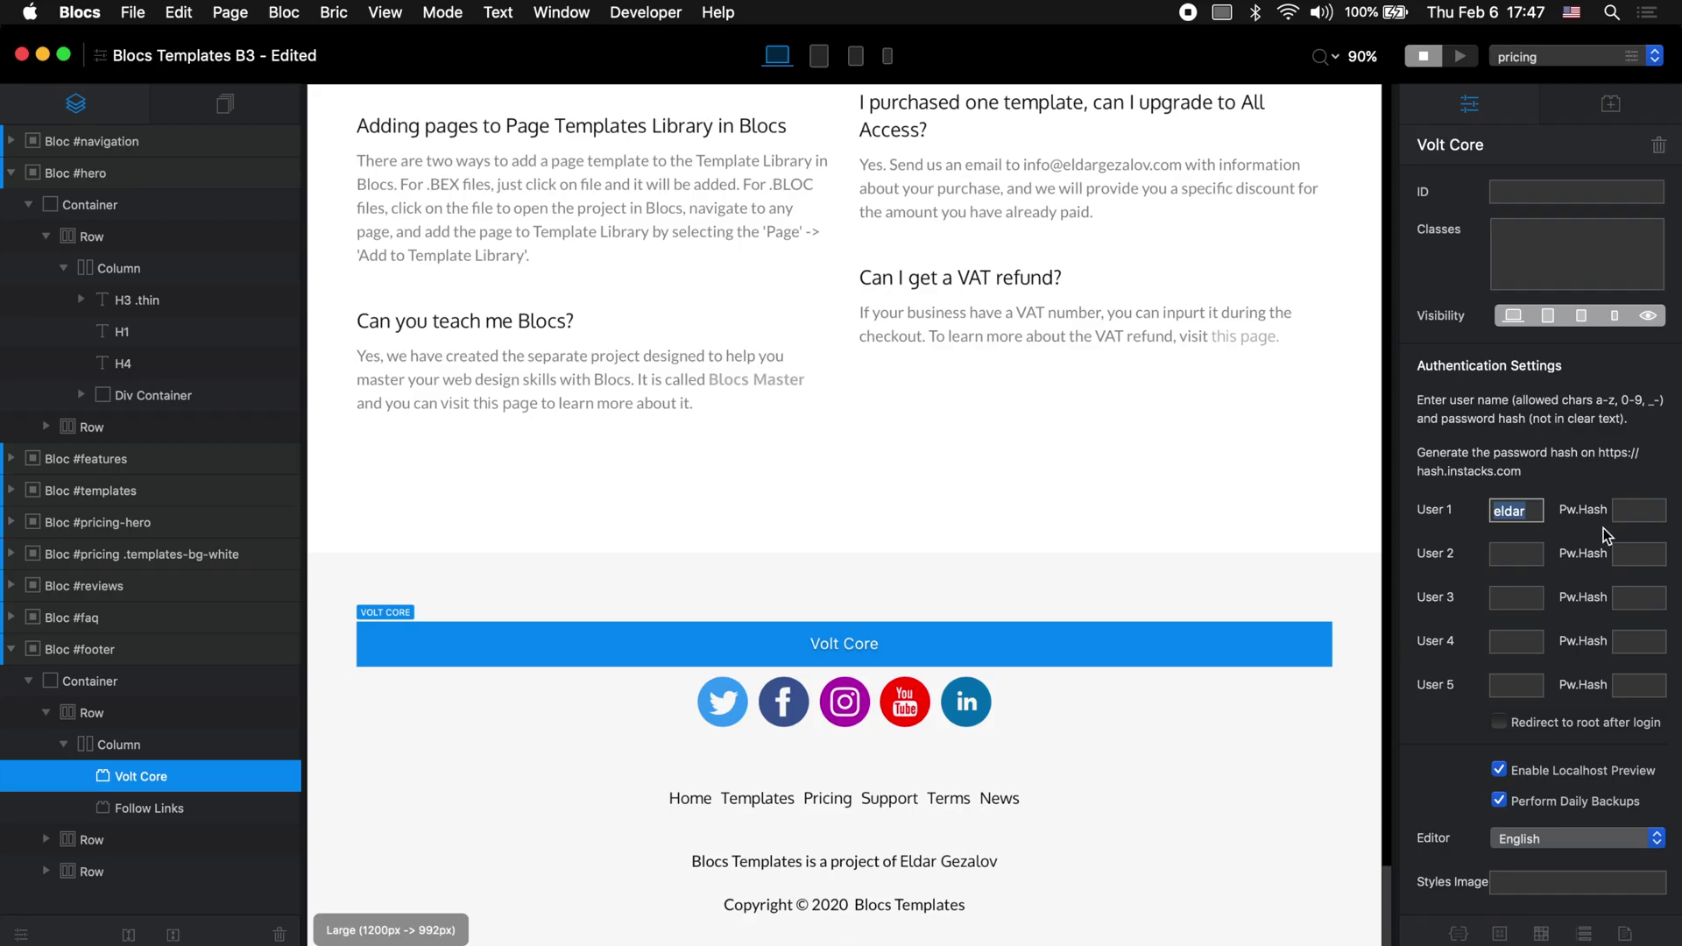
pyautogui.click(1639, 511)
pyautogui.press('super+v')
pyautogui.scroll(-2, 1554, 522)
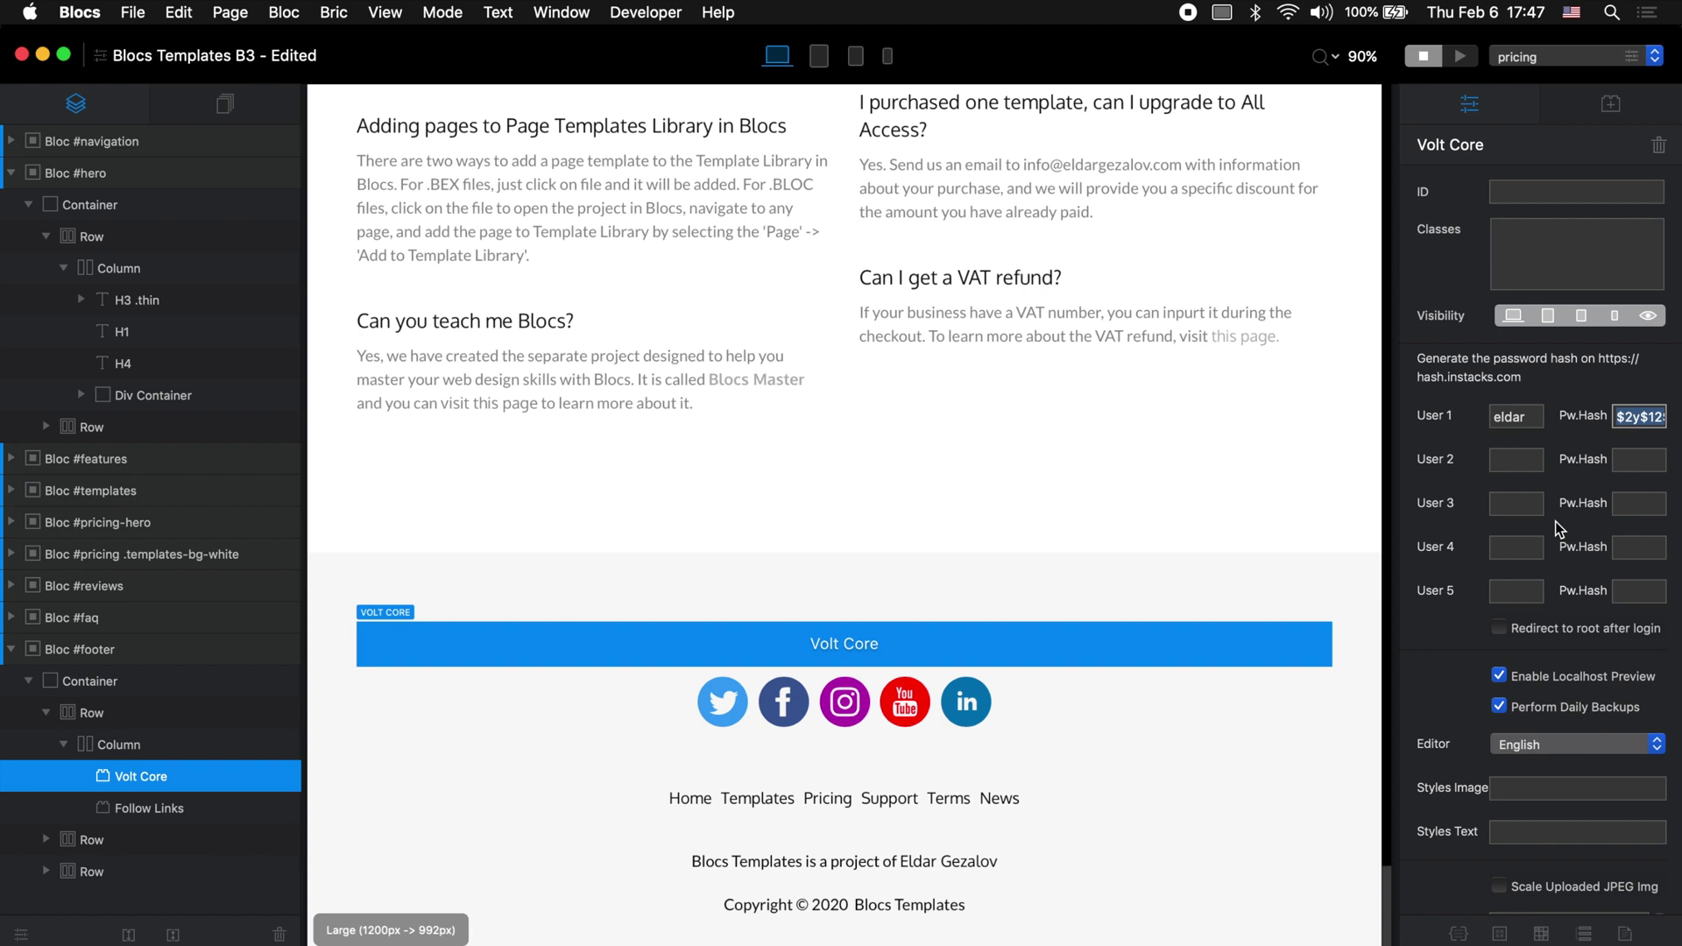
pyautogui.scroll(-1, 1554, 522)
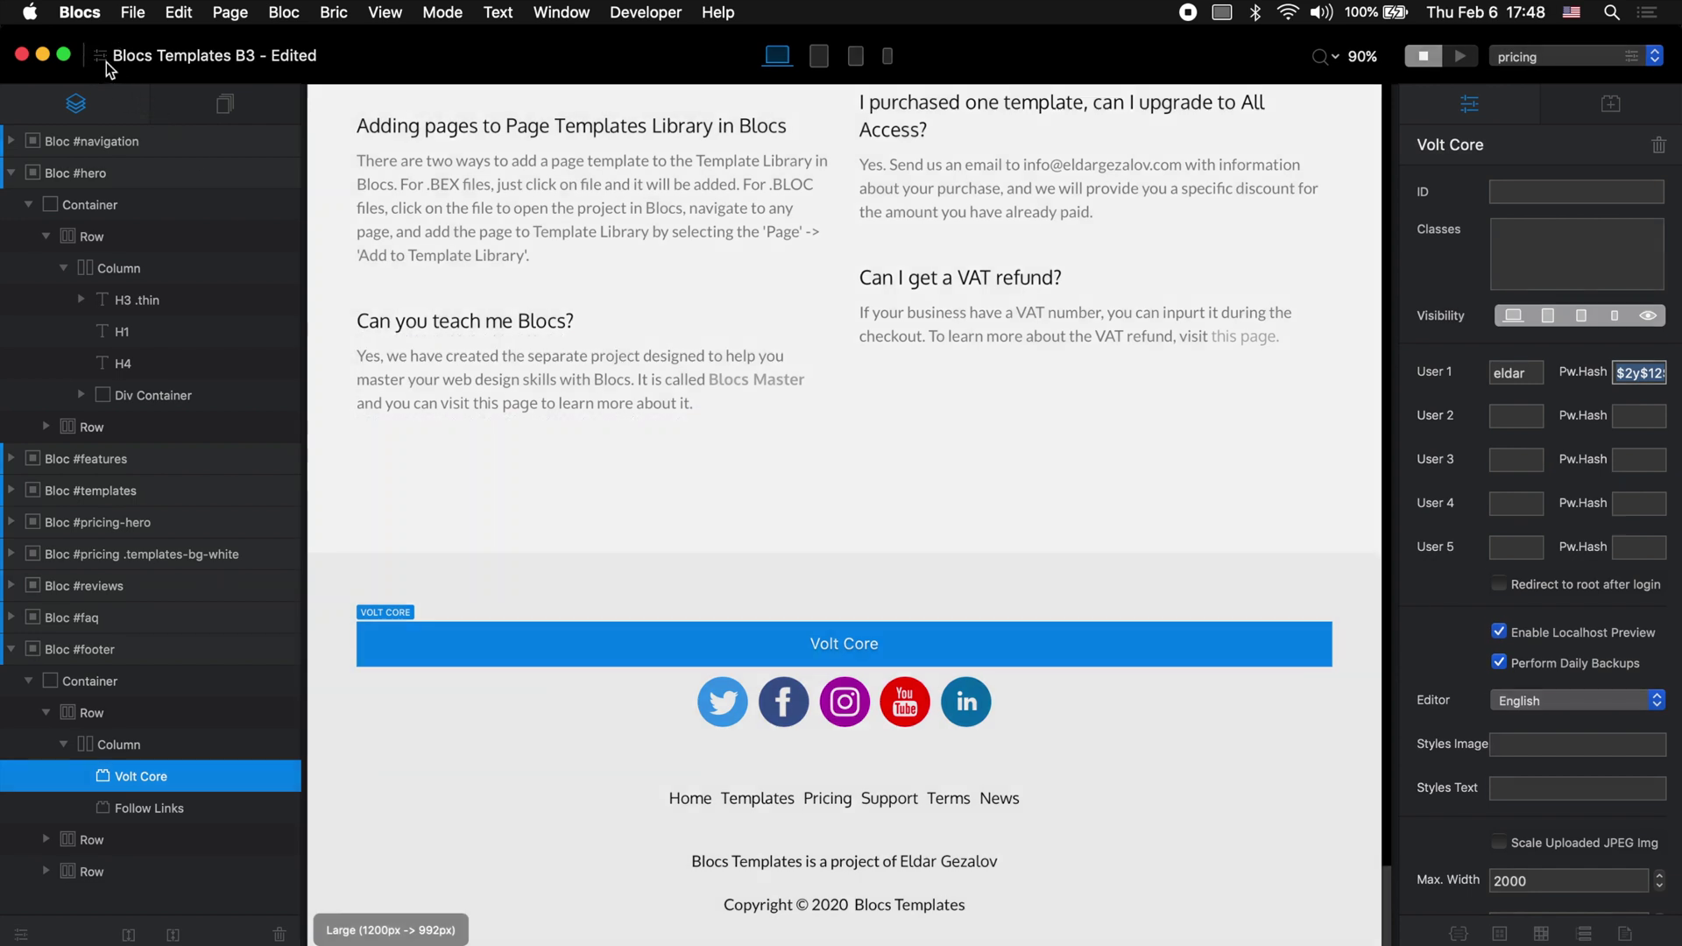
# Step: Check the web address in Project Settings and close the dialog
pyautogui.click(107, 62)
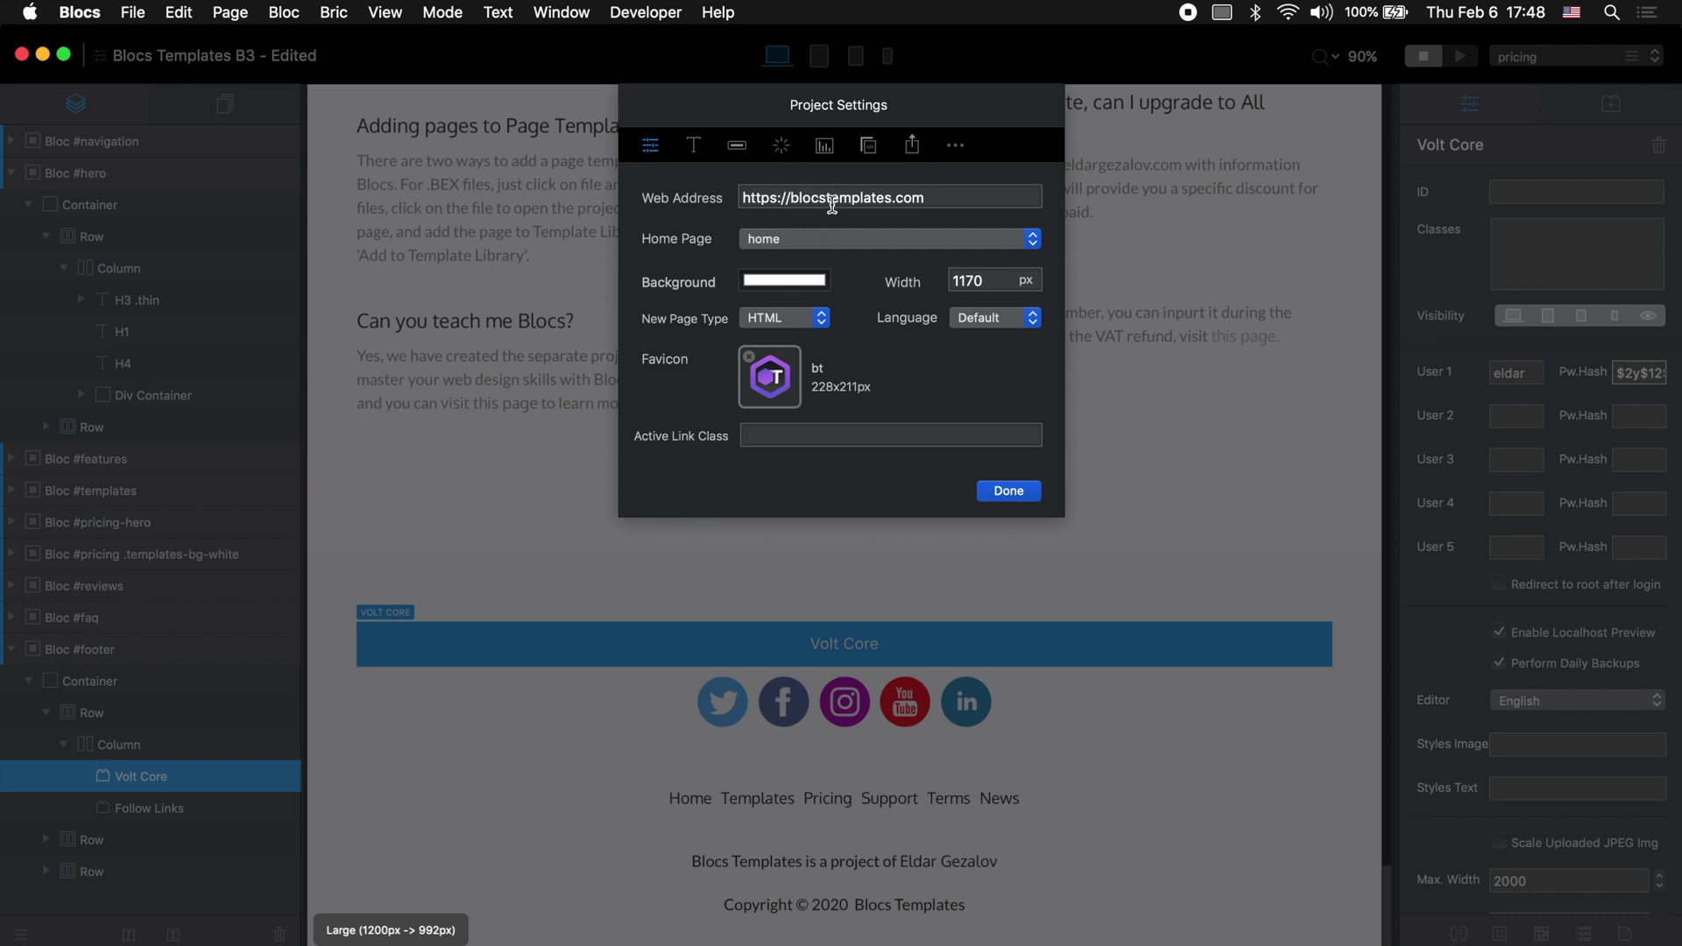
pyautogui.click(1008, 490)
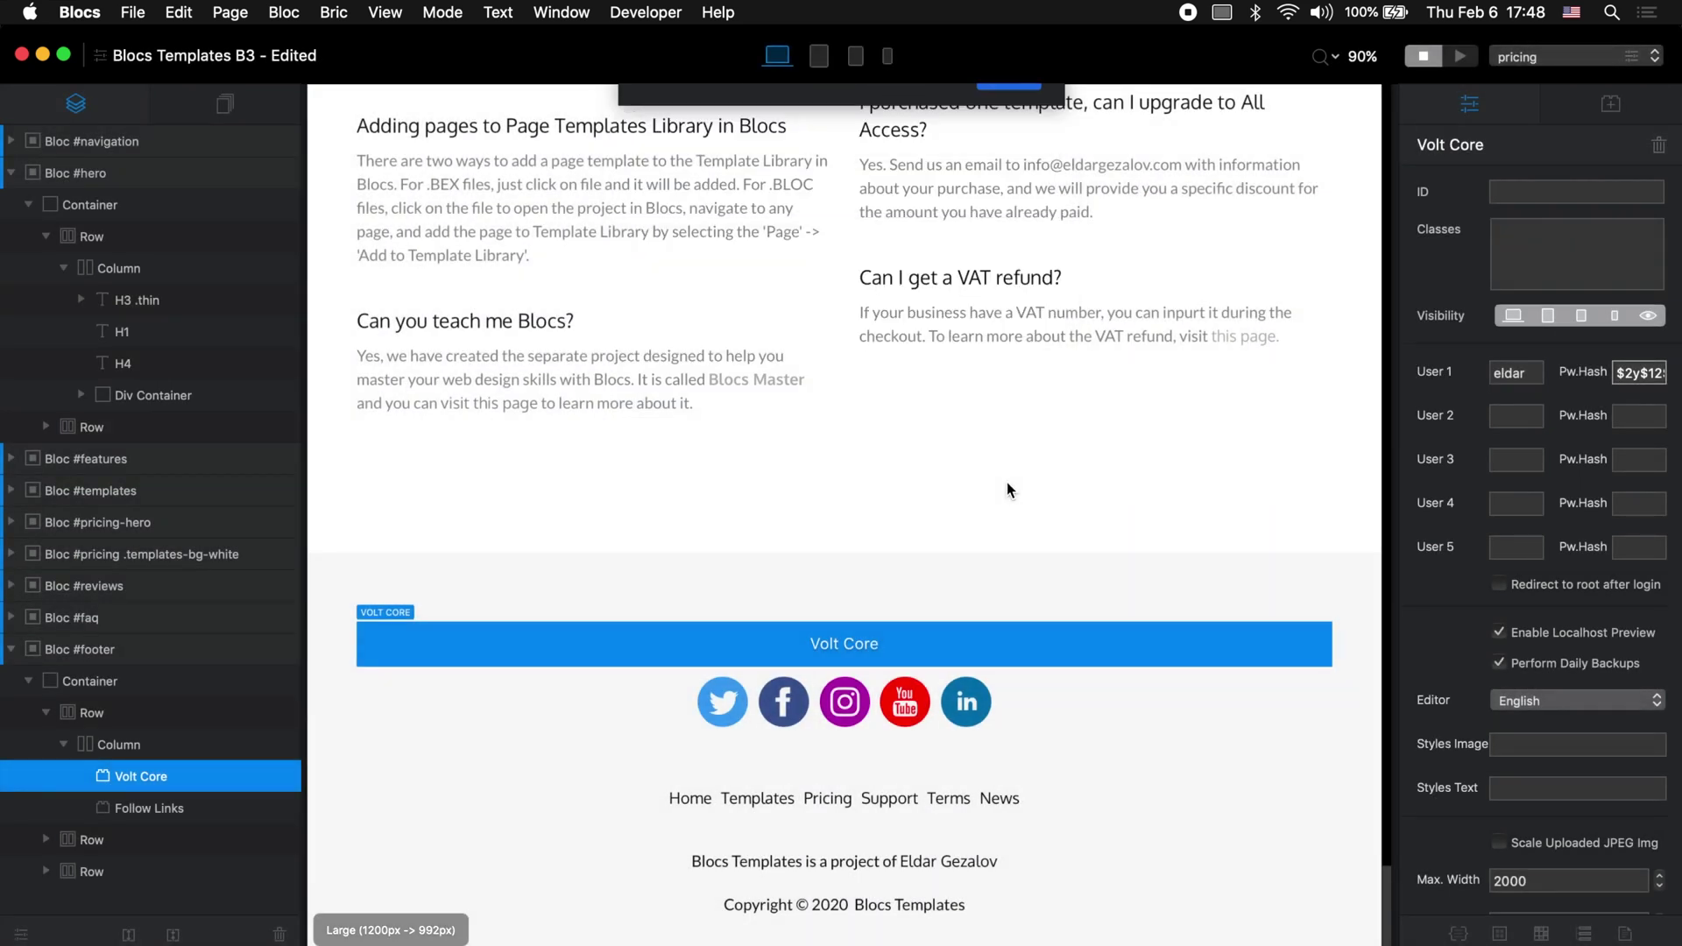
pyautogui.scroll(-2, 1542, 613)
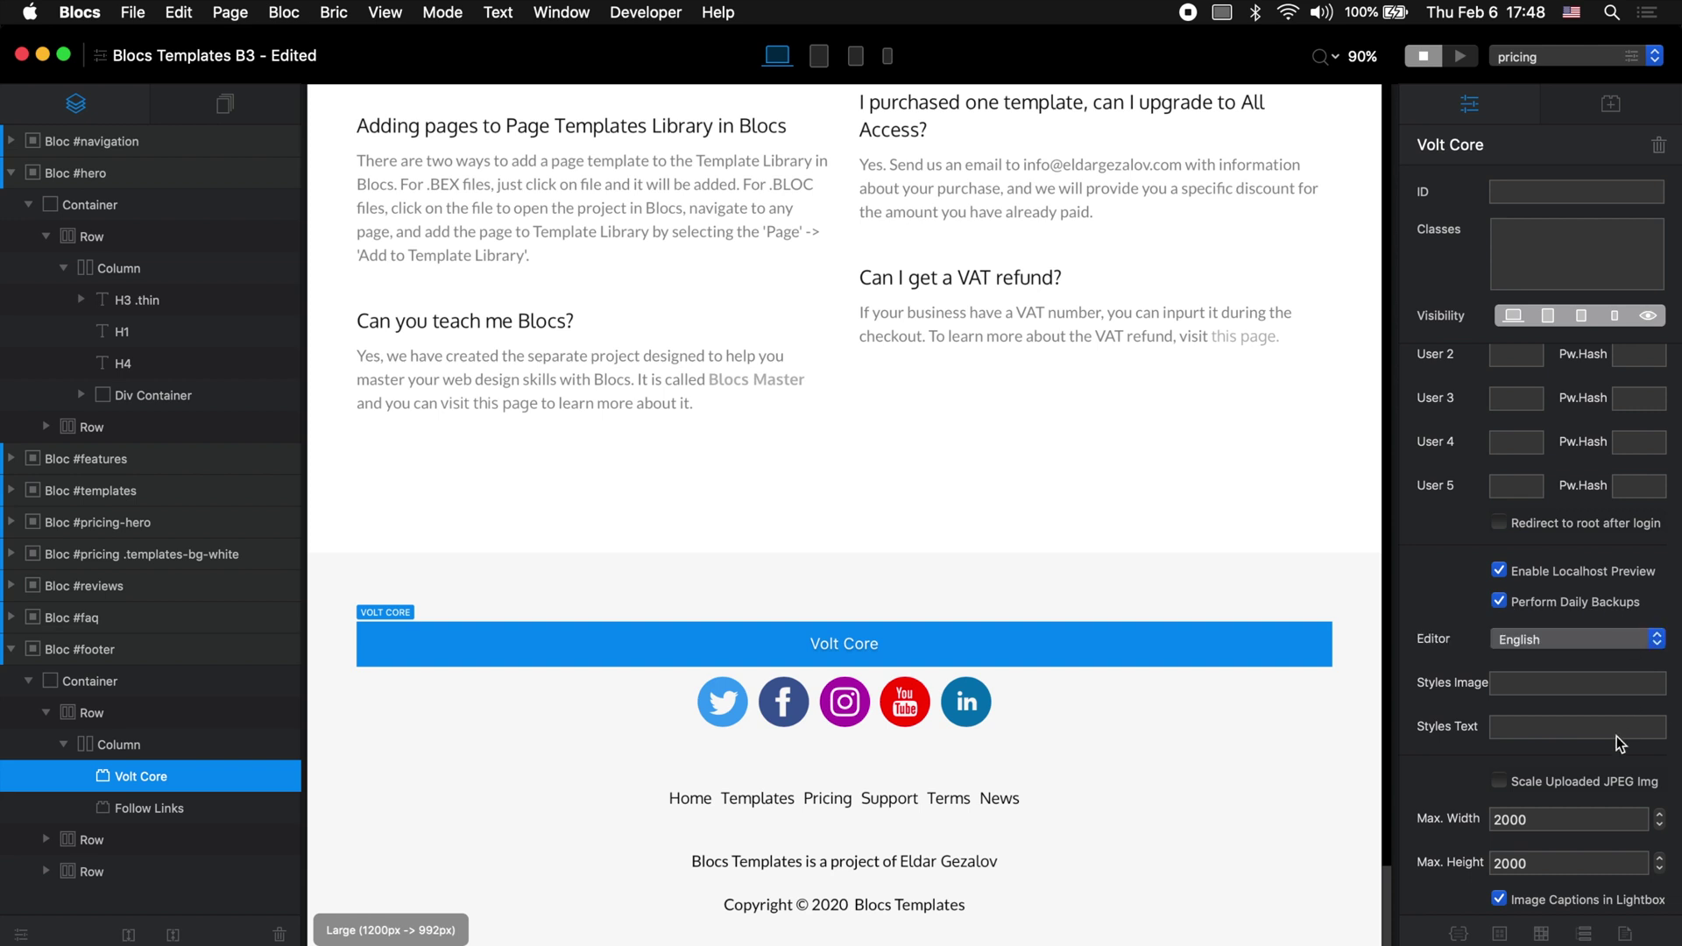
# Step: Keep English as Volt Core's editor language and tick 'Scale Uploaded JPEG Img' (2000 px max)
pyautogui.scroll(-2, 1617, 736)
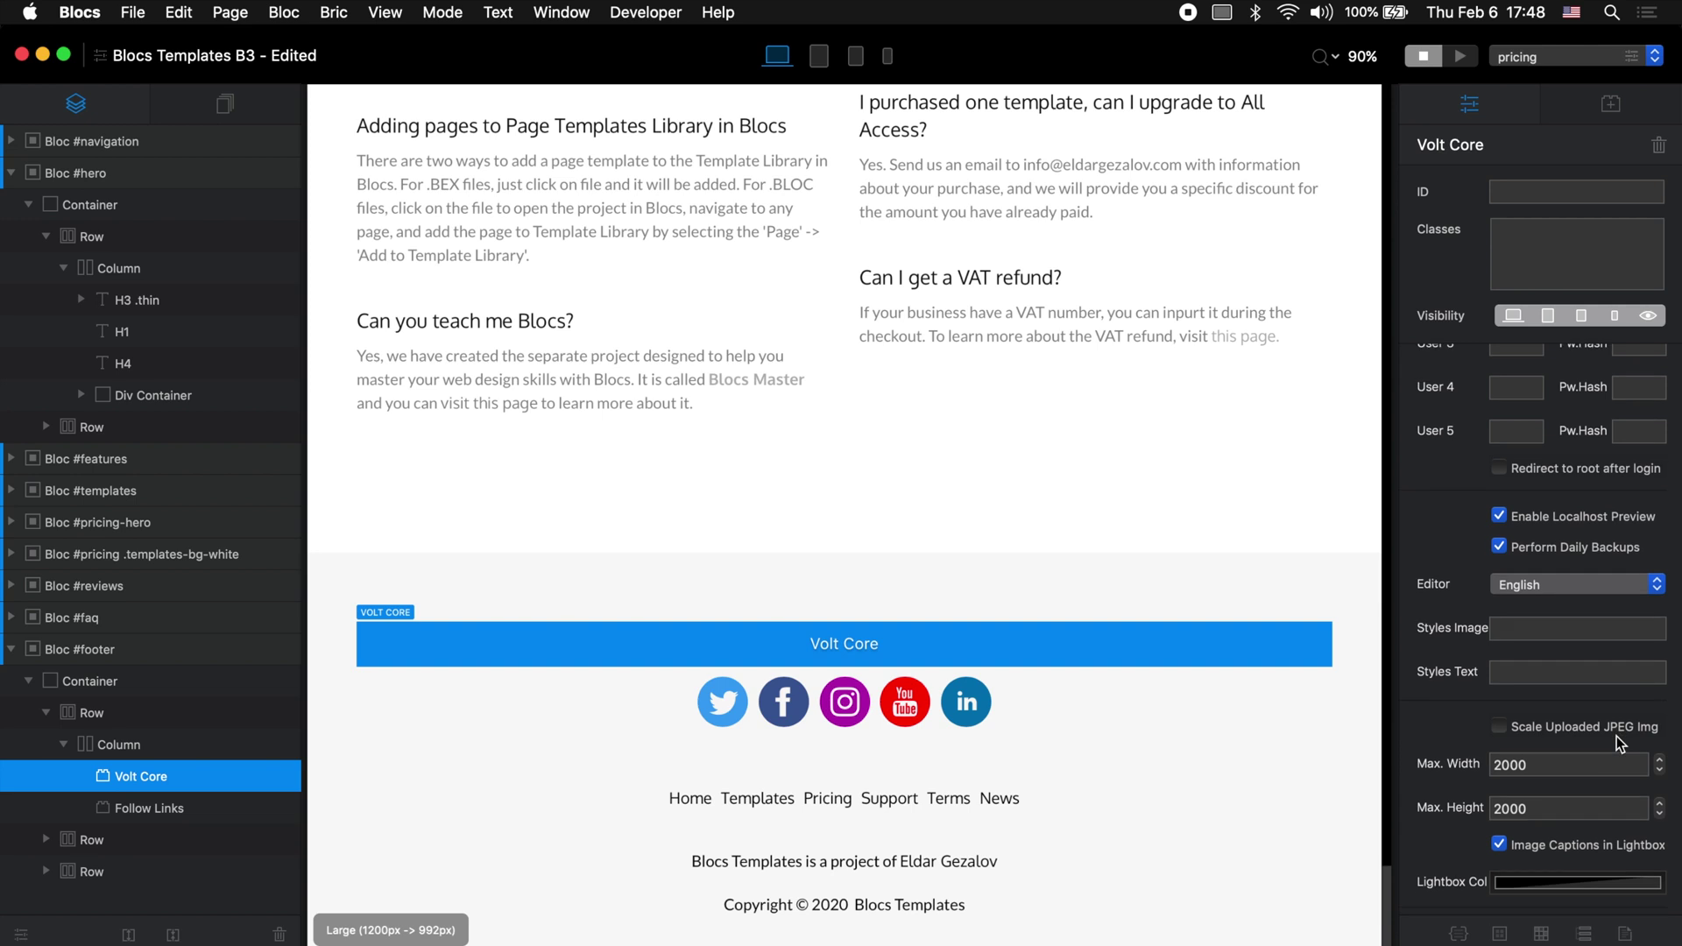
pyautogui.click(1599, 575)
pyautogui.click(1450, 575)
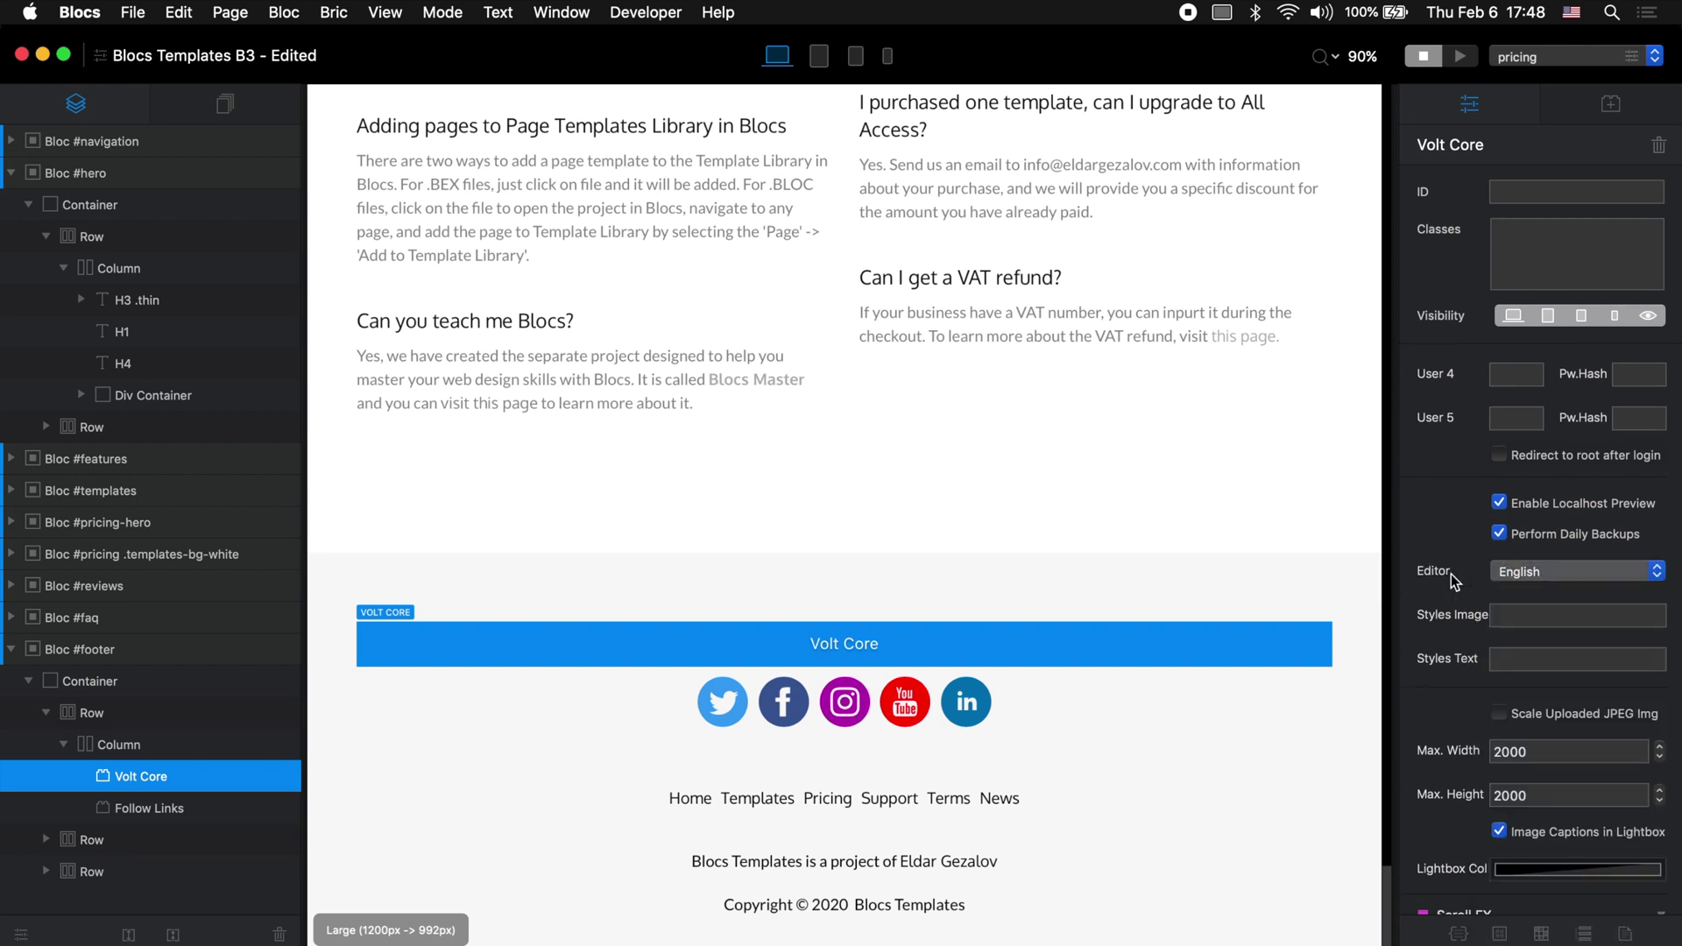
pyautogui.scroll(-5, 1454, 631)
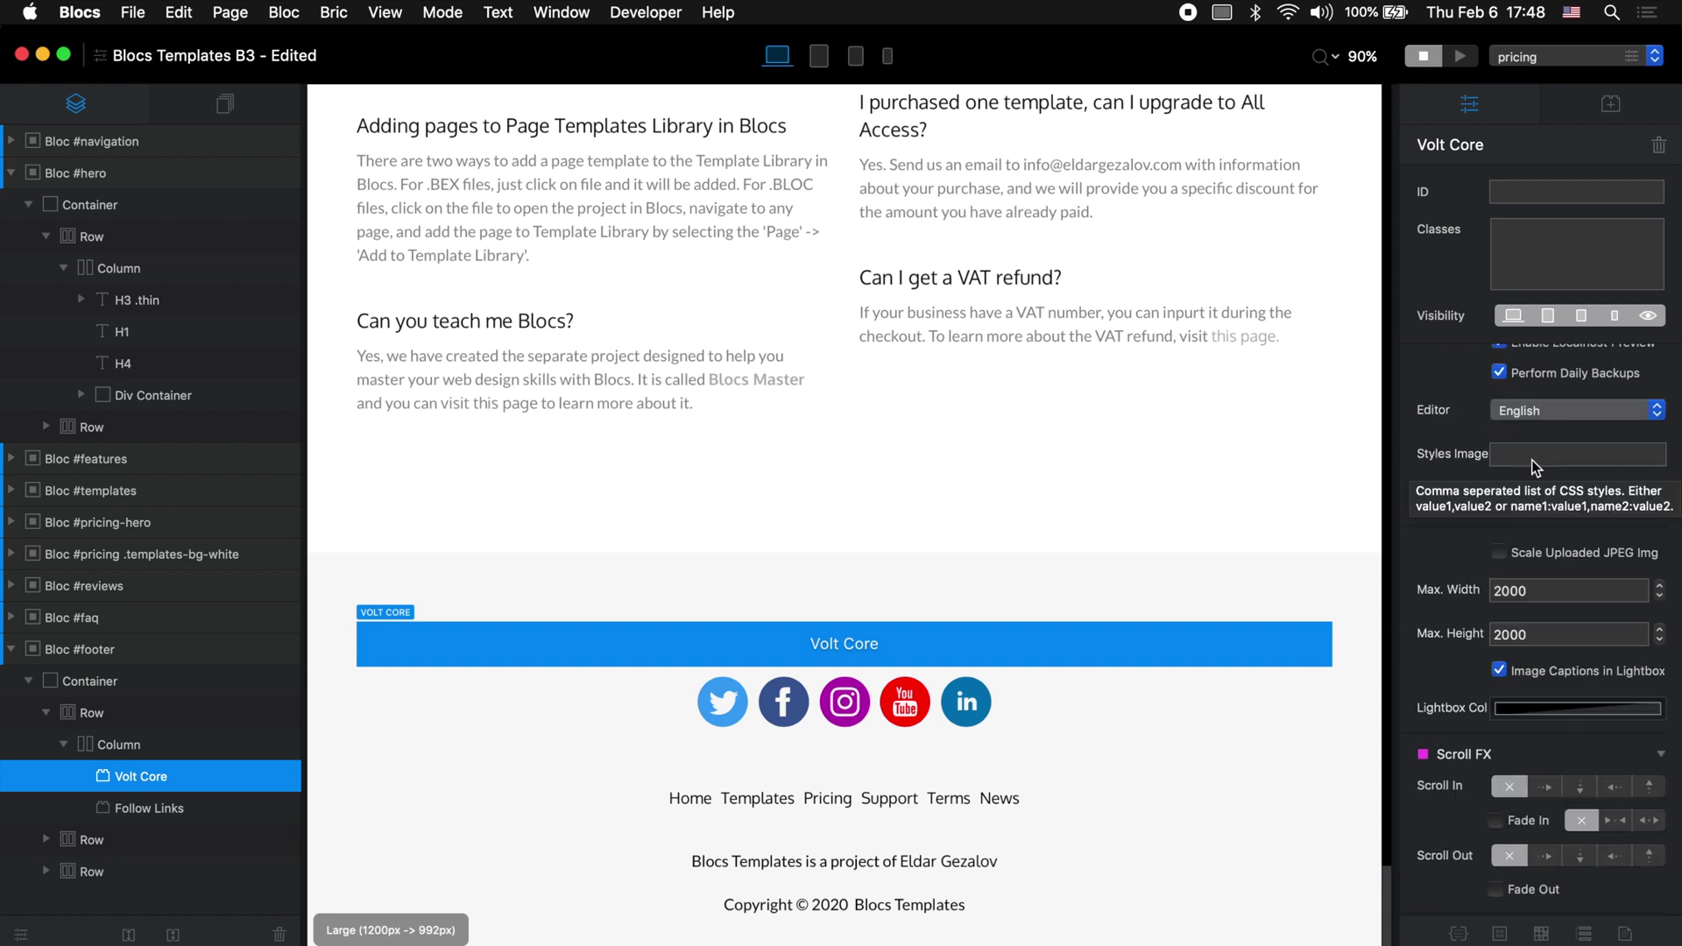
pyautogui.click(1532, 455)
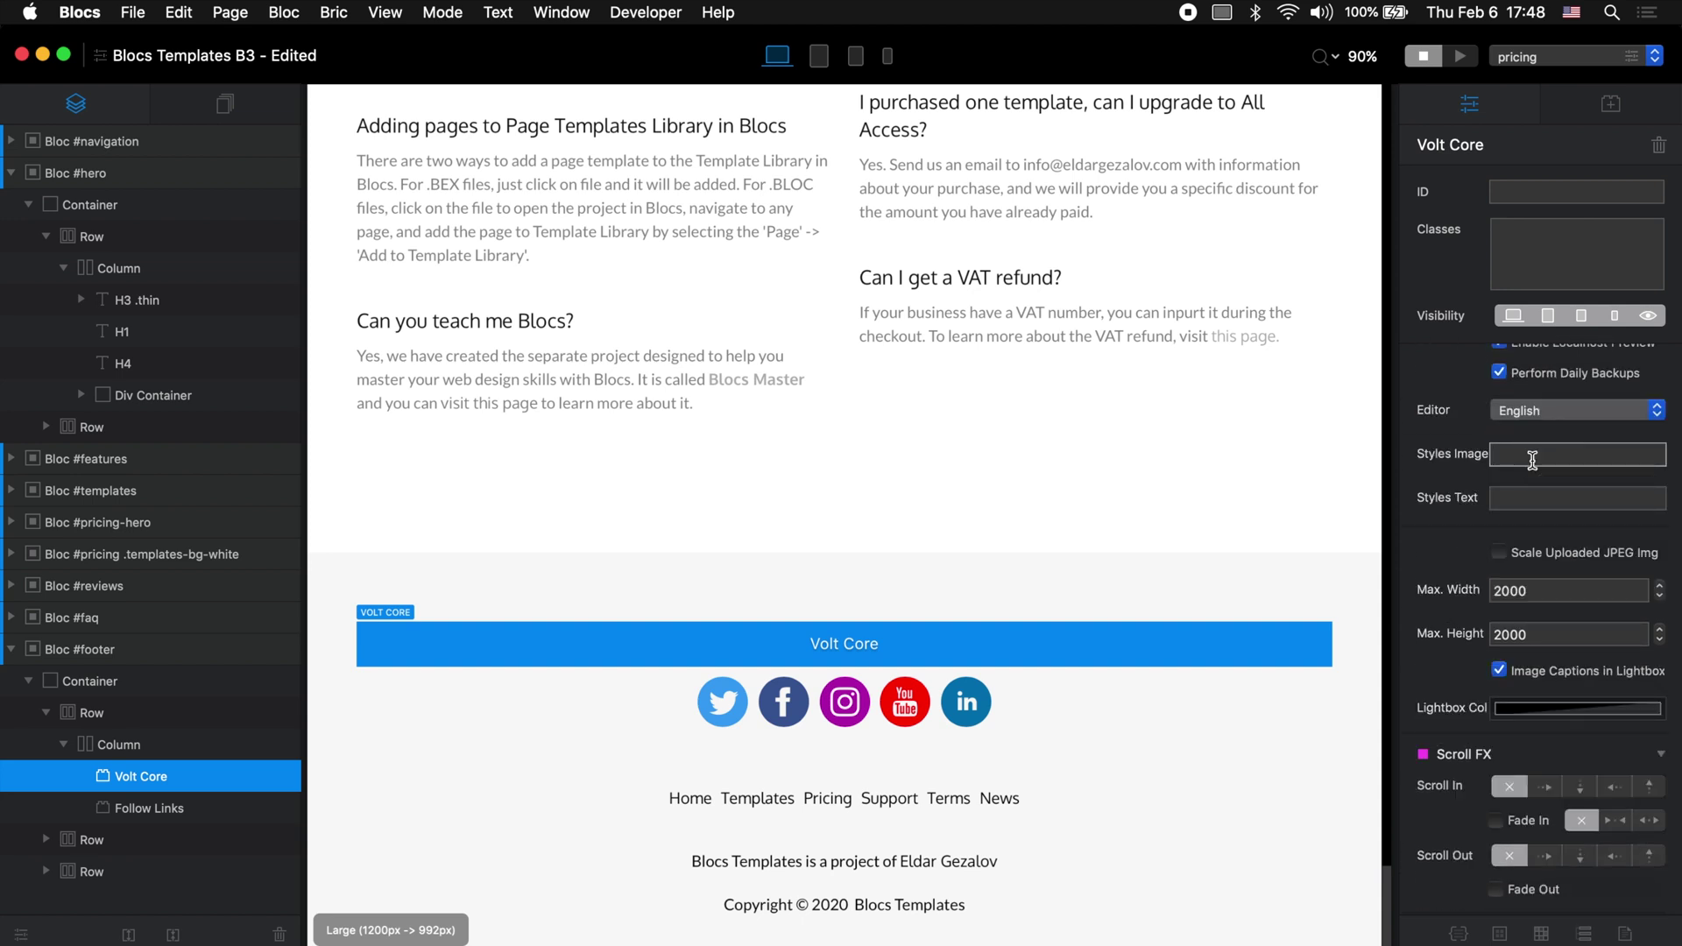
pyautogui.click(1565, 501)
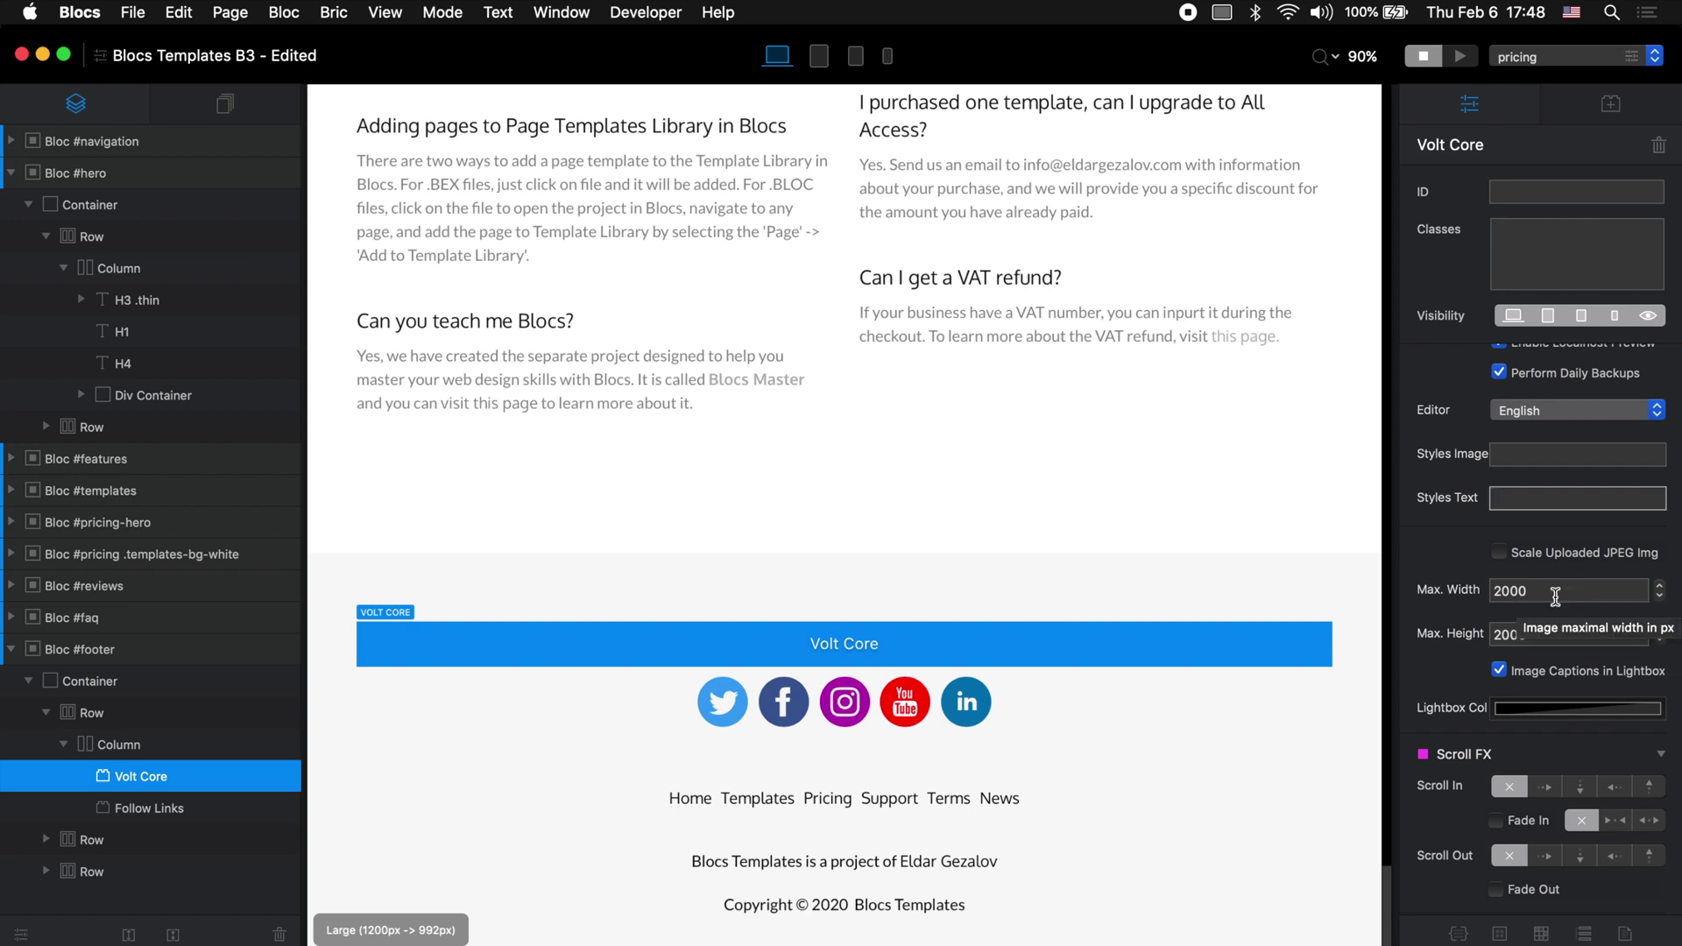
pyautogui.click(1499, 553)
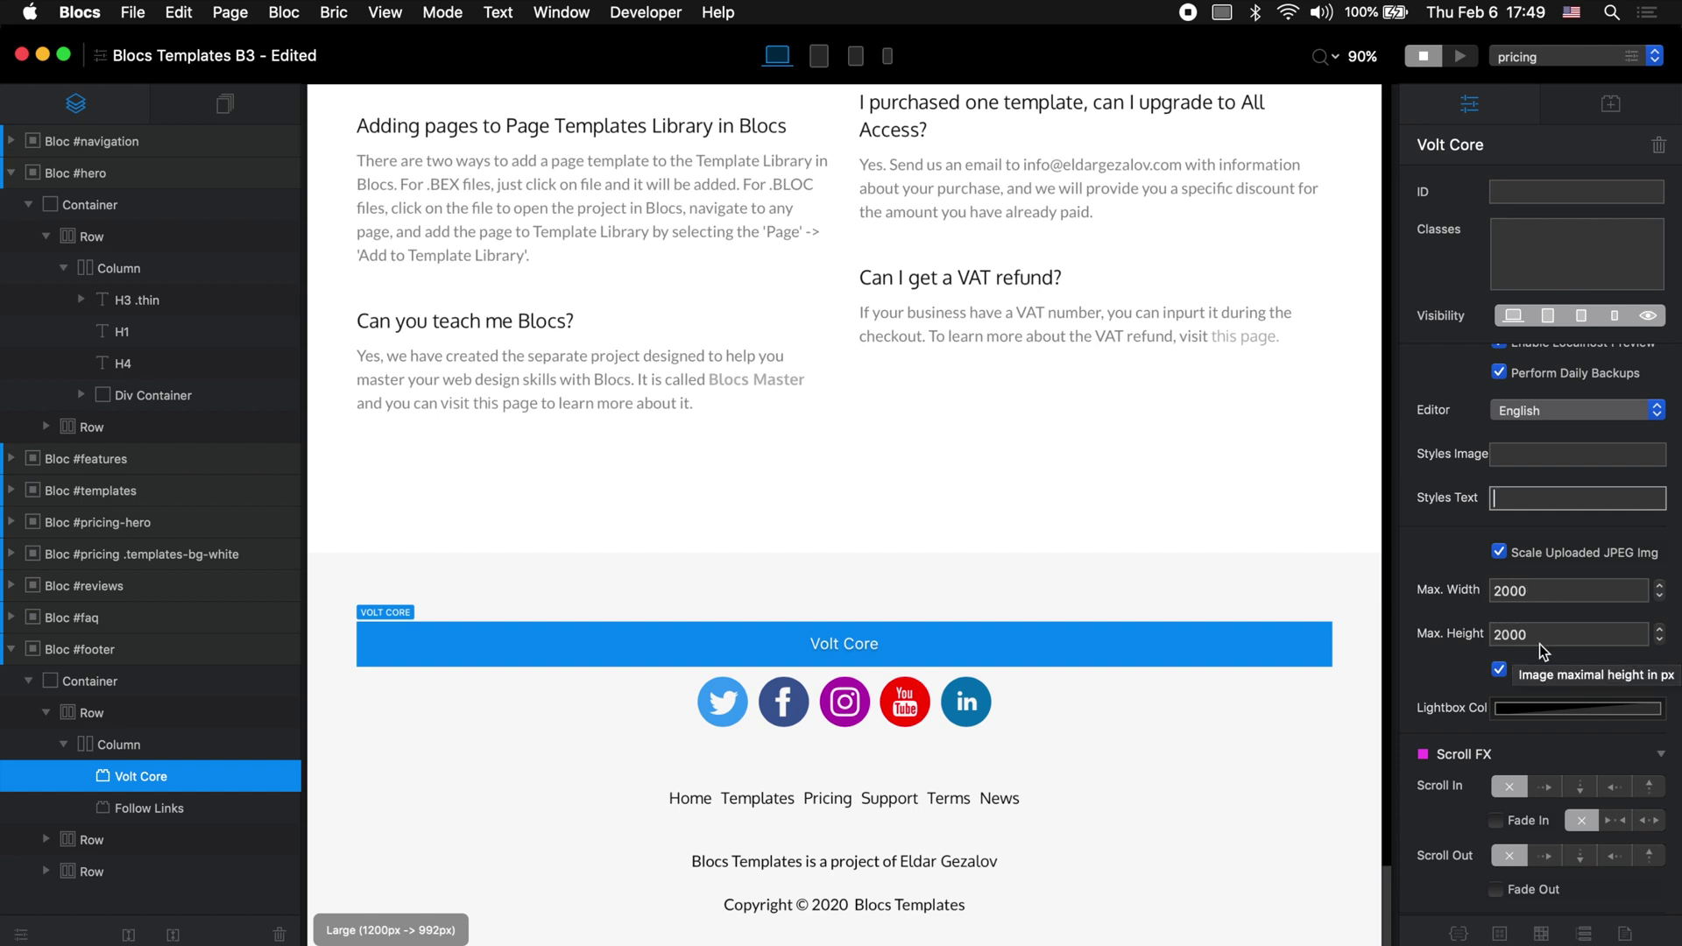
# Step: Turn JPEG scaling back off and set Volt Core's image style to shadow
pyautogui.click(1501, 555)
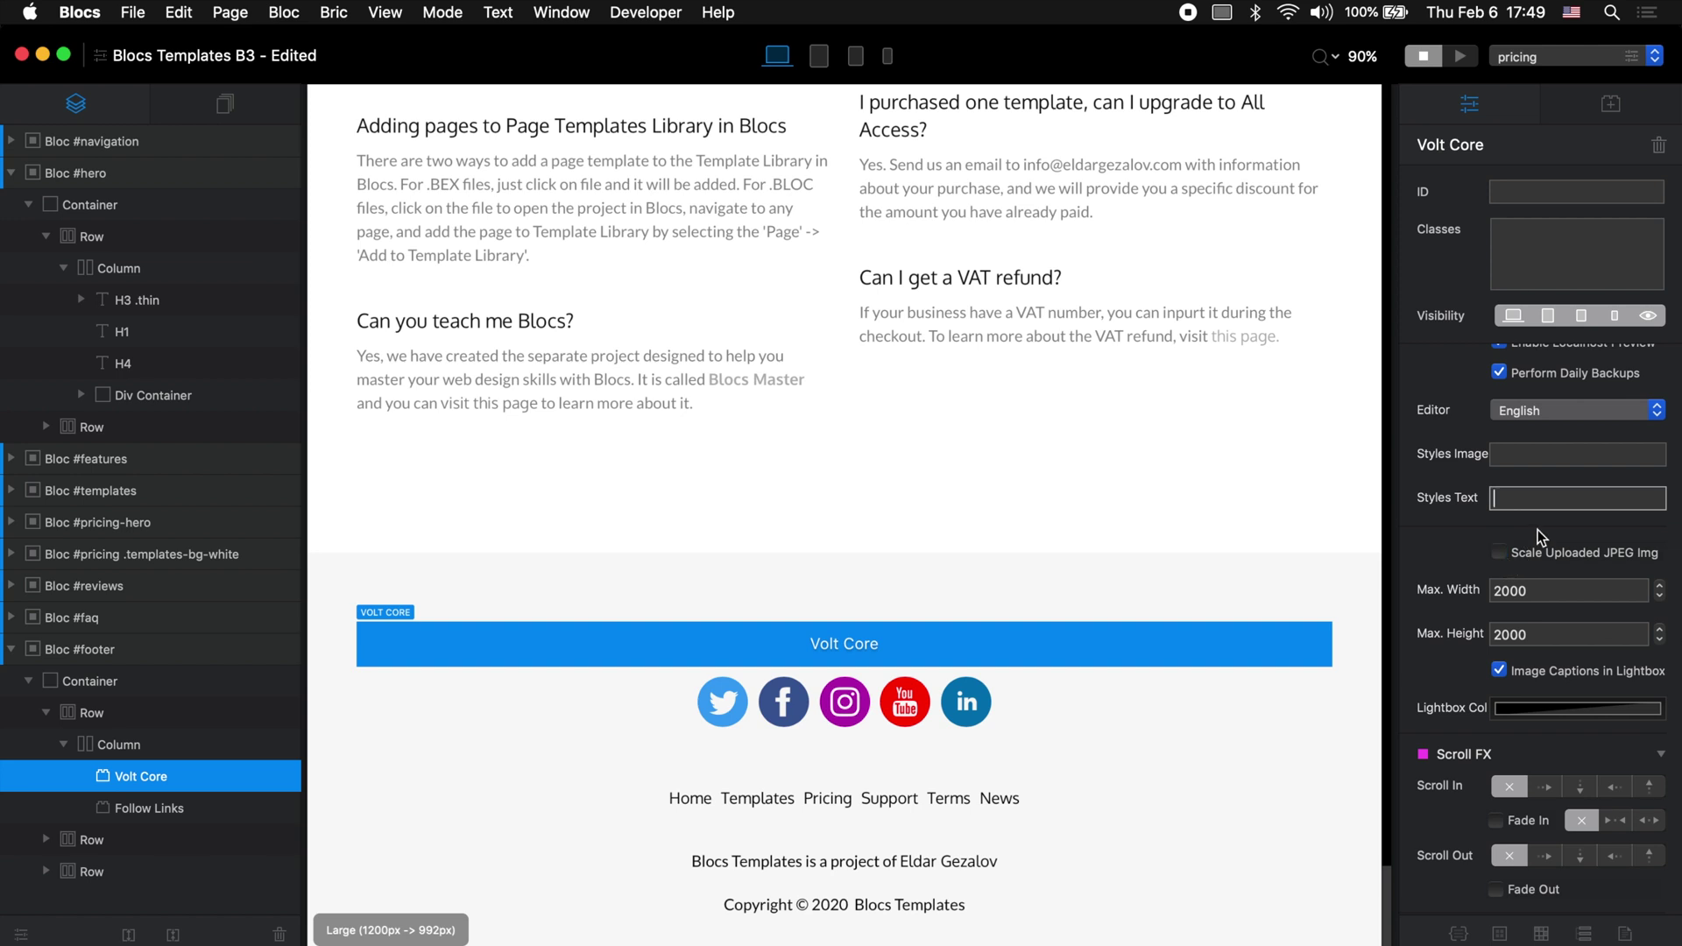
pyautogui.click(1527, 453)
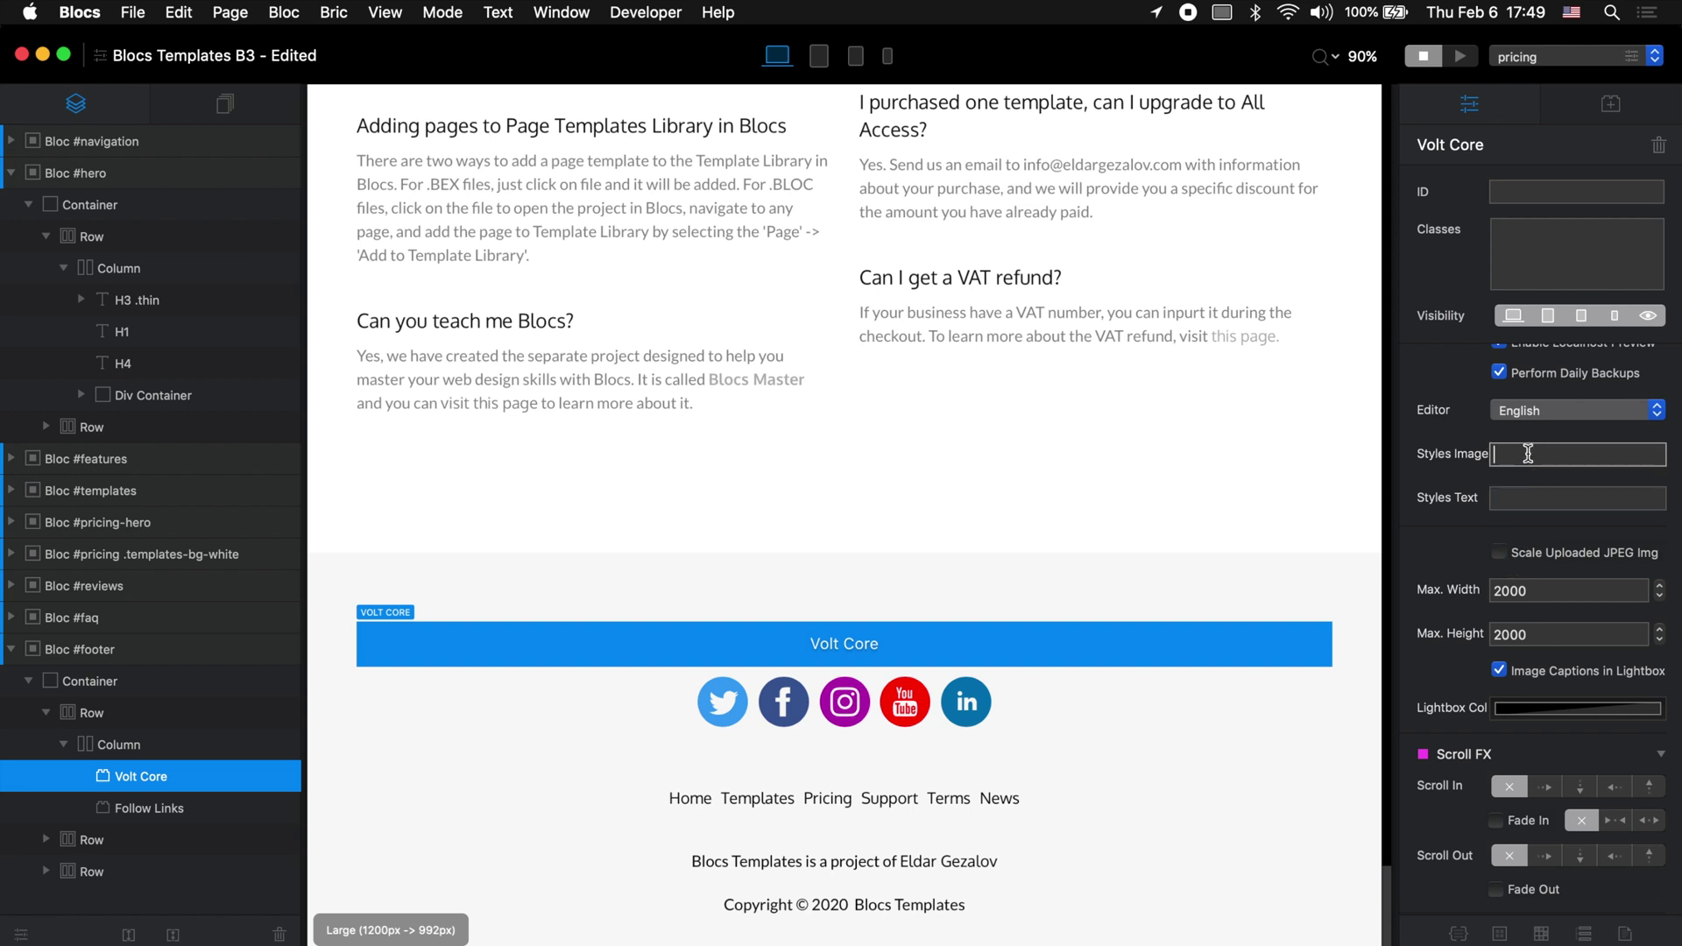
pyautogui.write('shadow')
pyautogui.press('Return')
# Step: Enter 'black-text, red-text' as Volt Core's text styles and open the Class Manager
pyautogui.click(1529, 500)
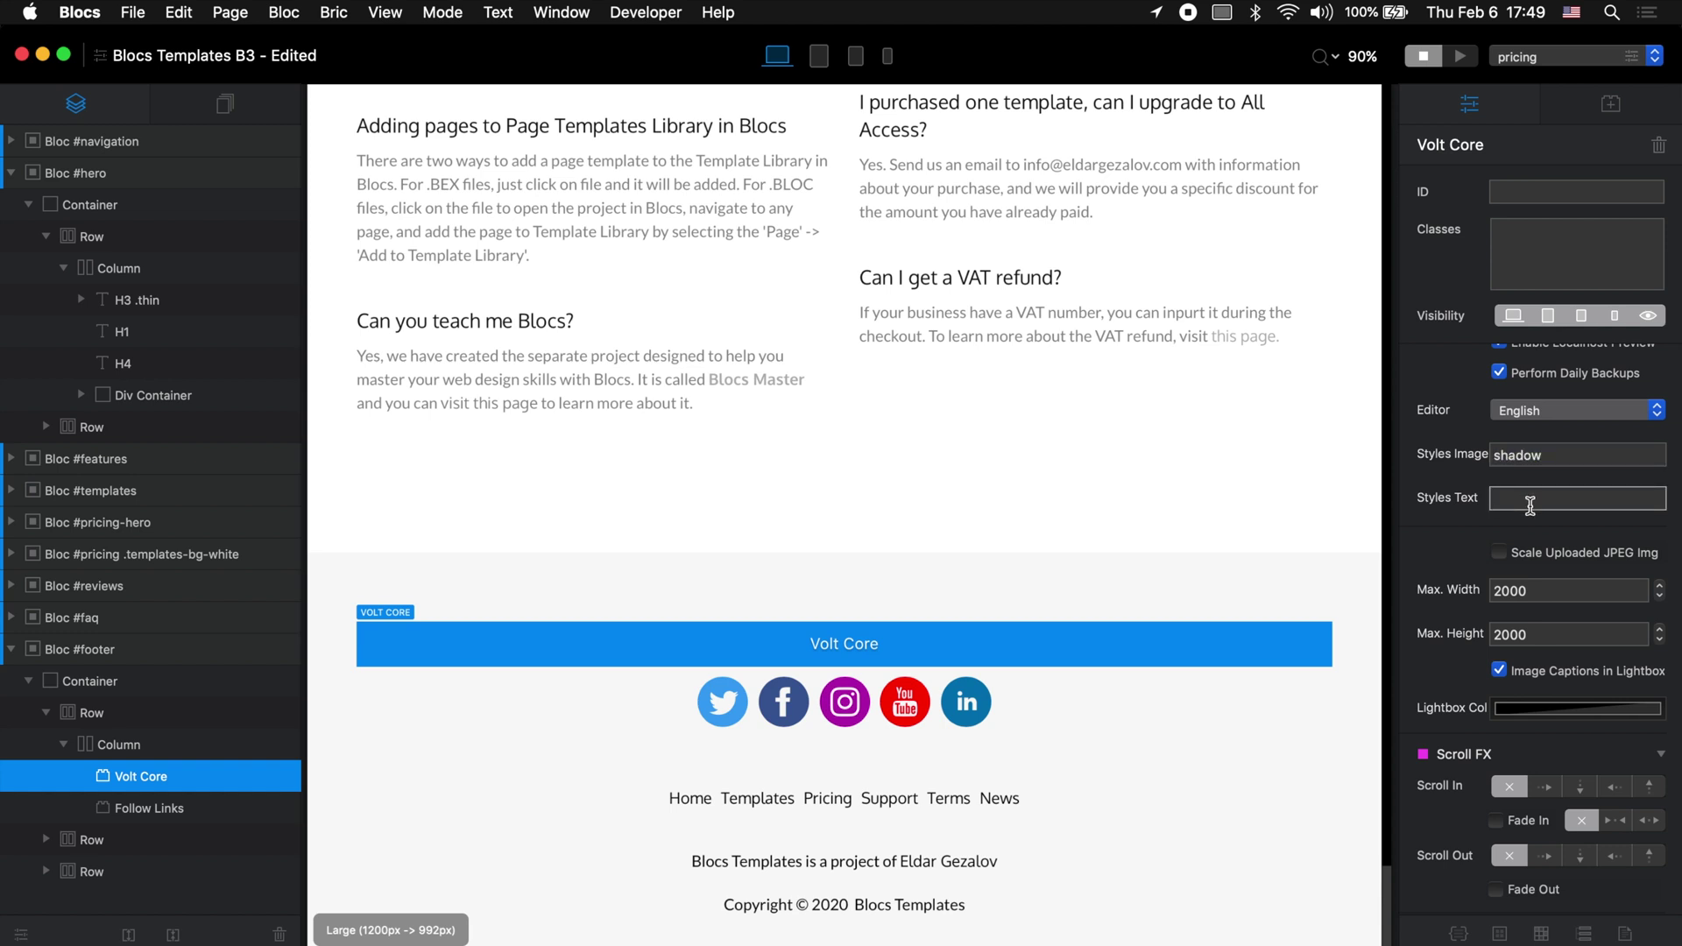
pyautogui.write('black-text, red-text')
pyautogui.press('Return')
pyautogui.click(1458, 934)
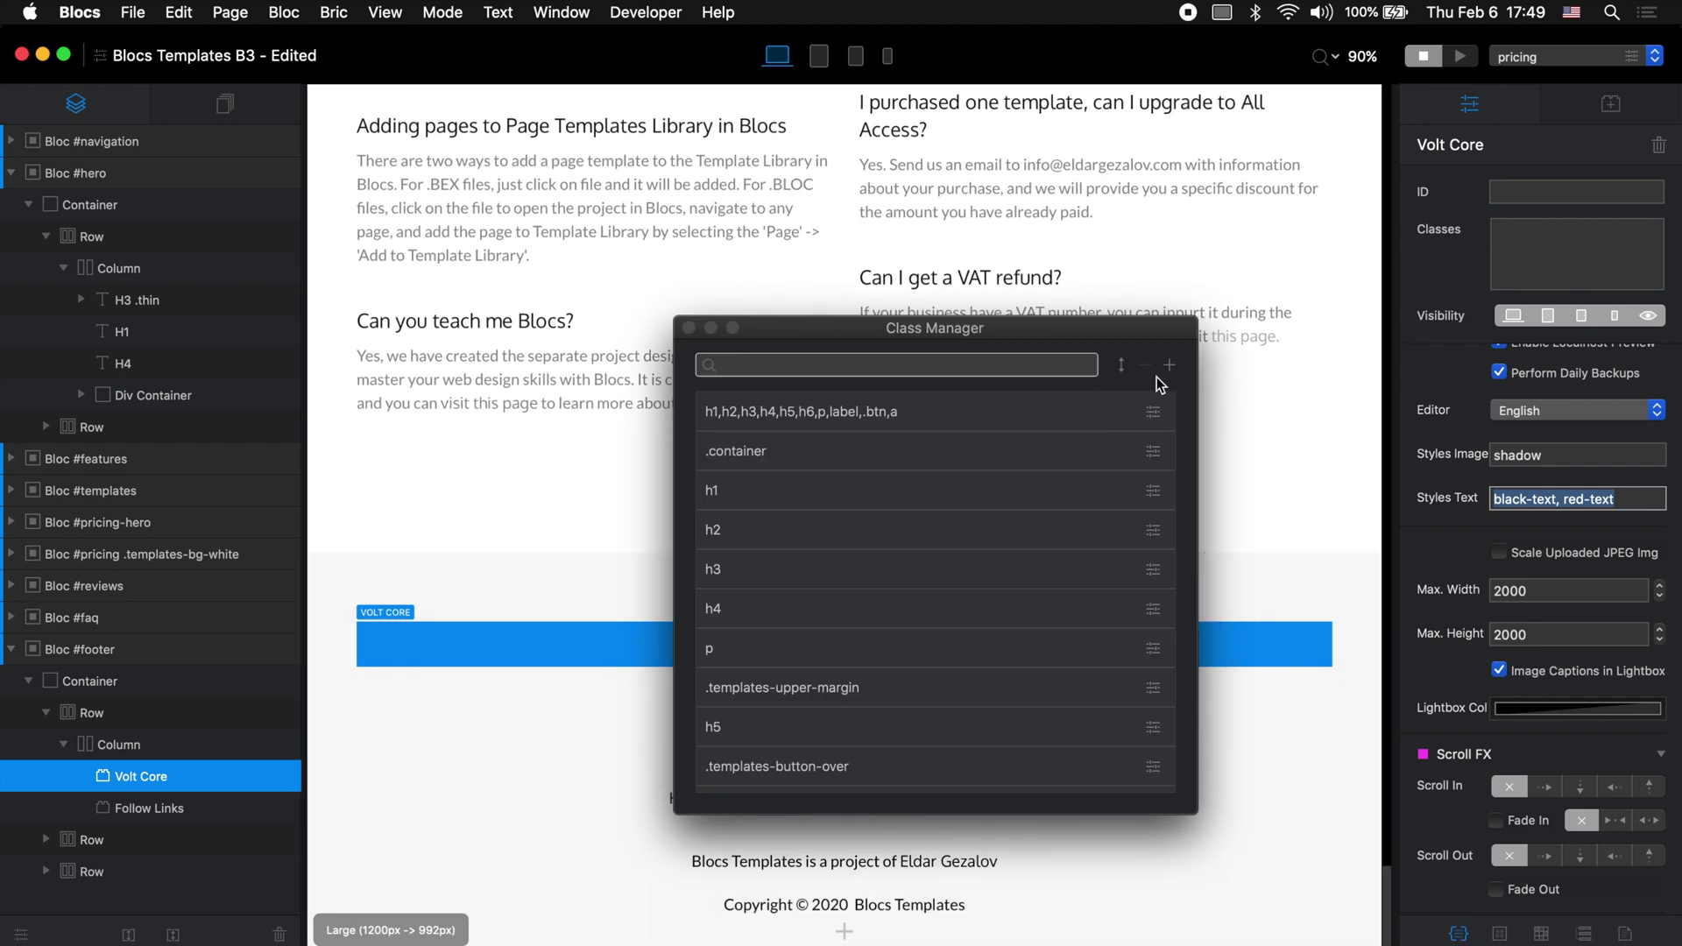
# Step: Add three new classes in the Class Manager: shadow, black-text and red-text
pyautogui.click(1170, 366)
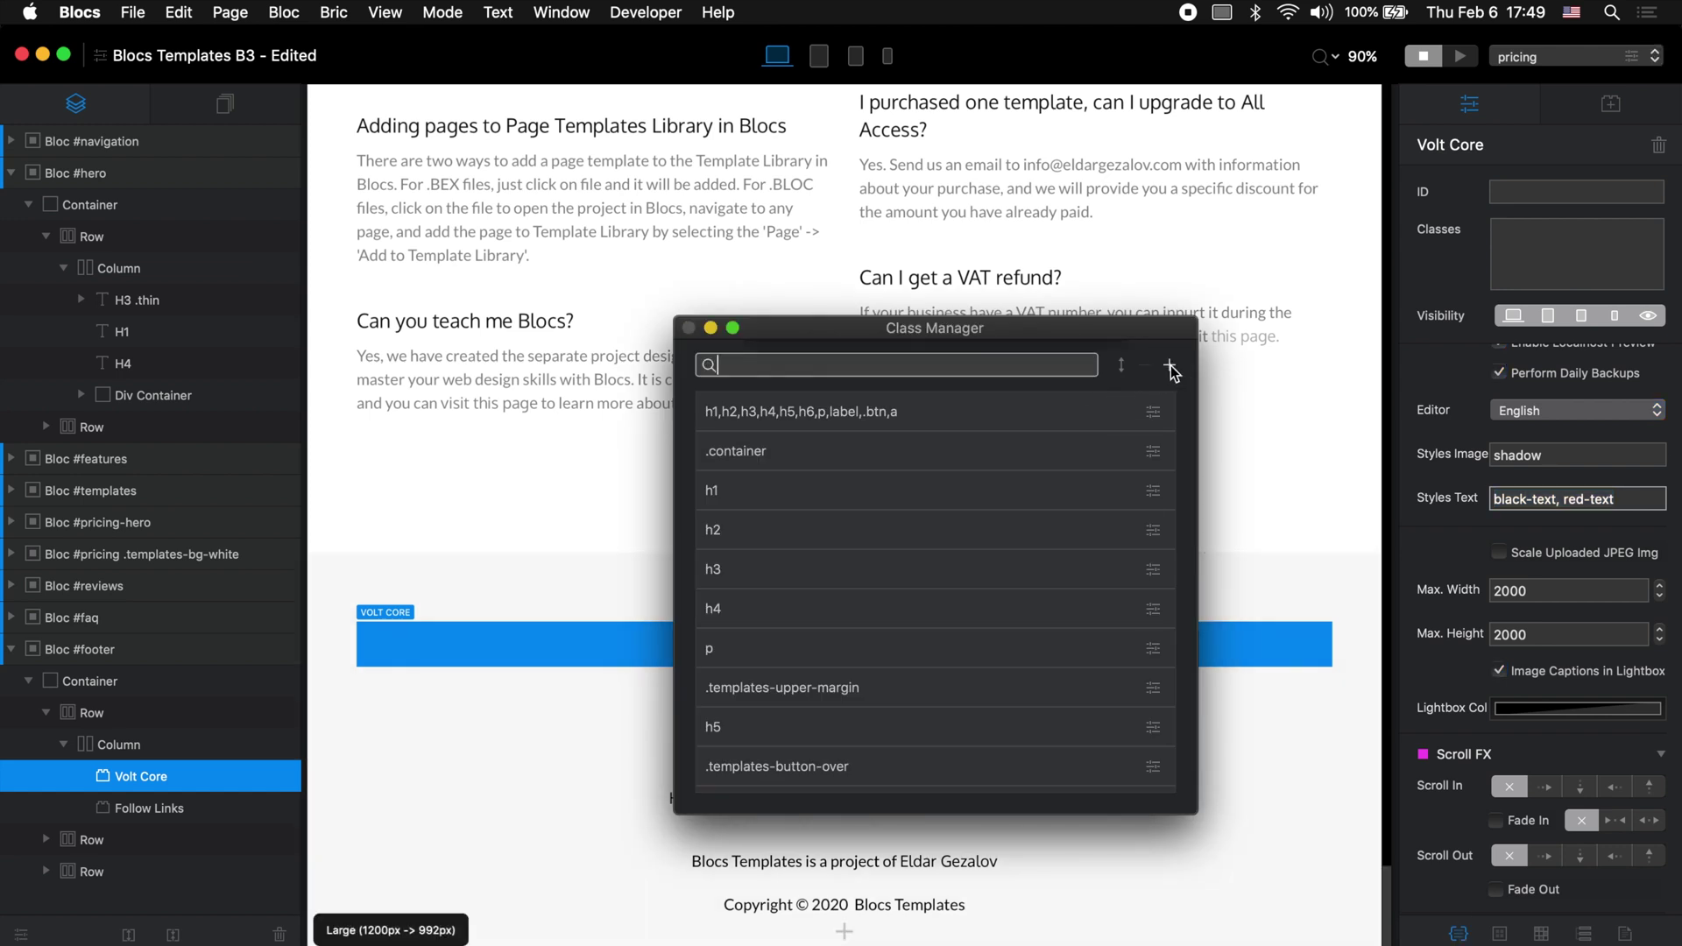
pyautogui.write('shadow')
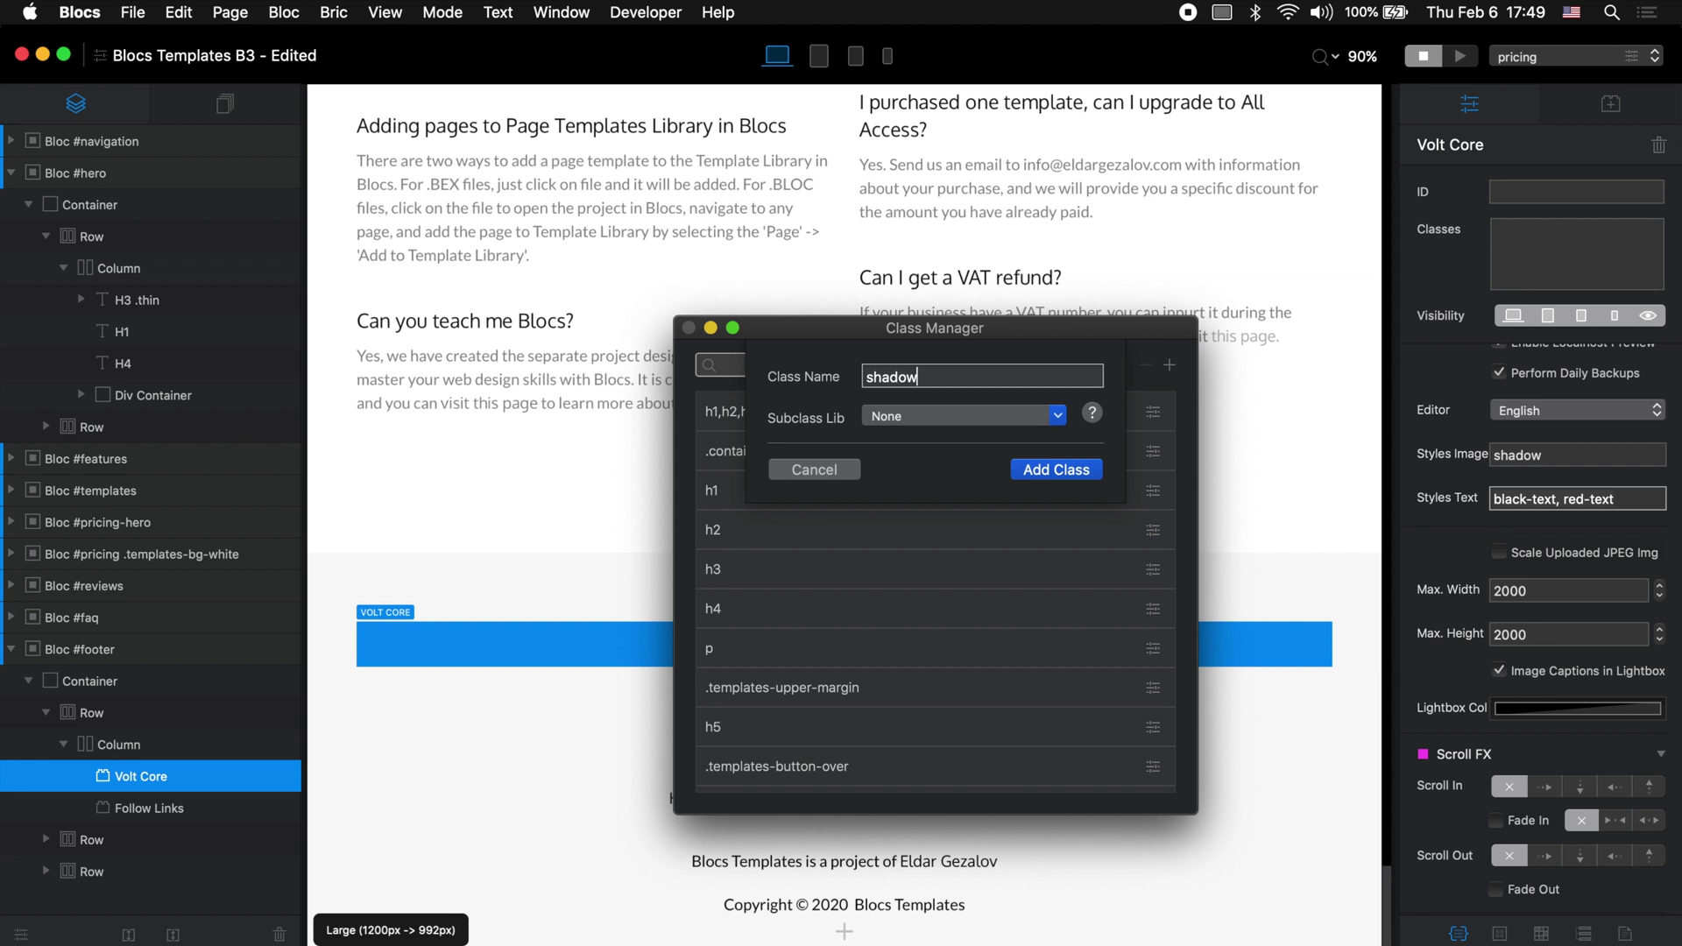
pyautogui.press('Return')
pyautogui.click(1169, 366)
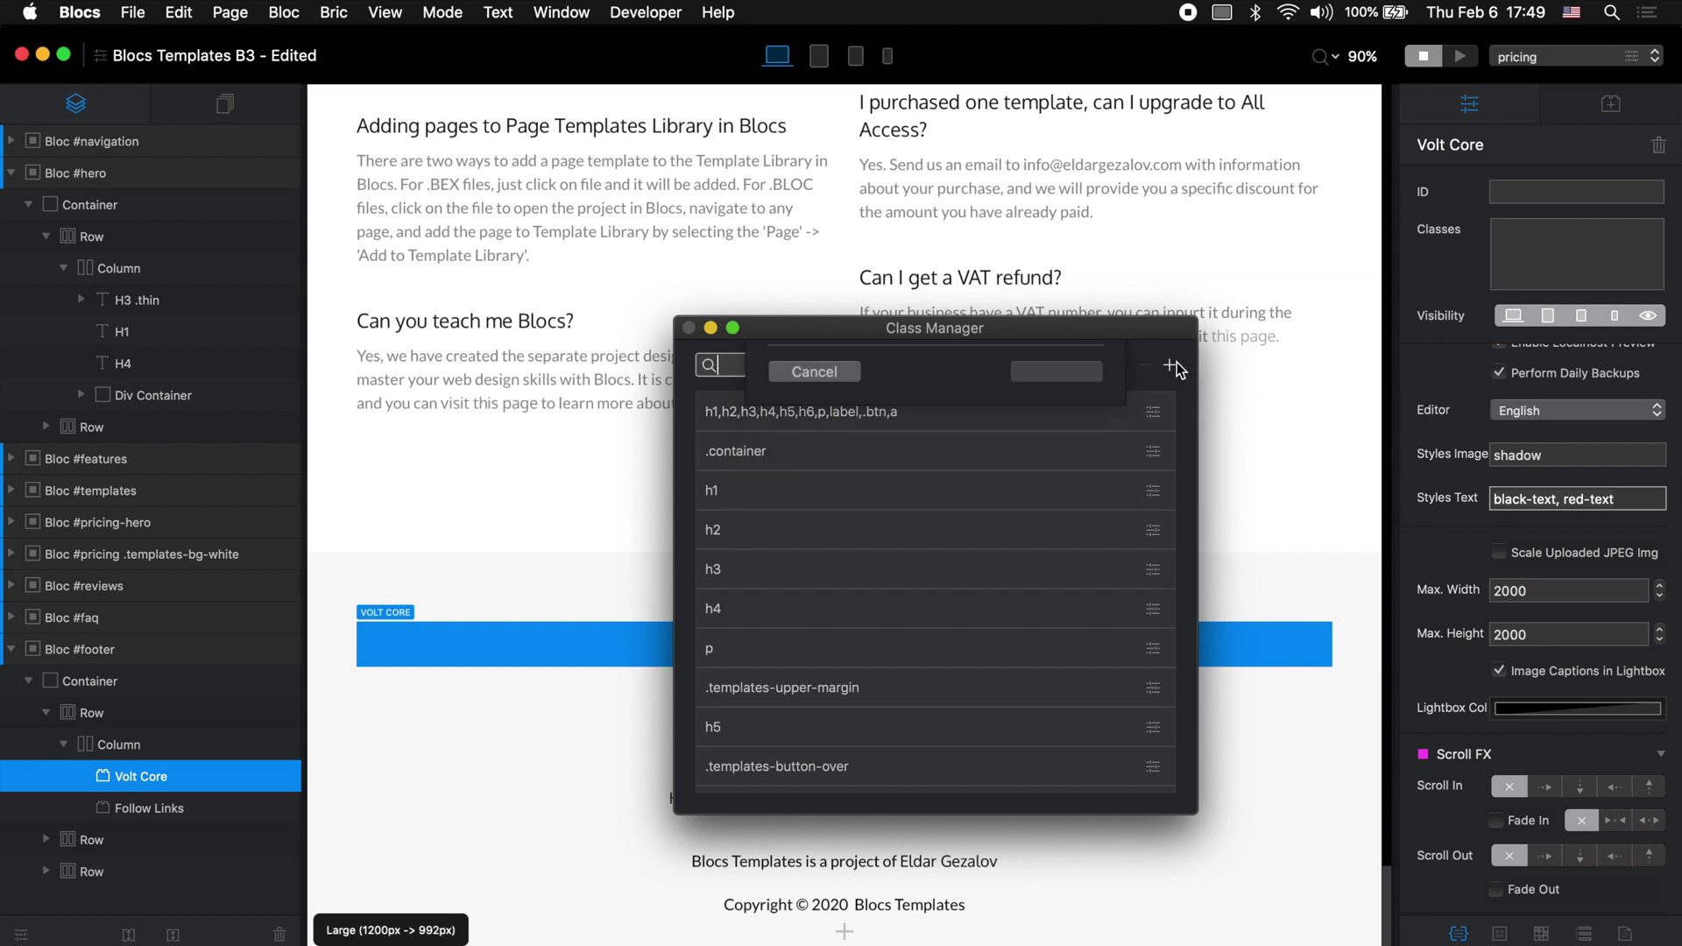
pyautogui.write('black-text')
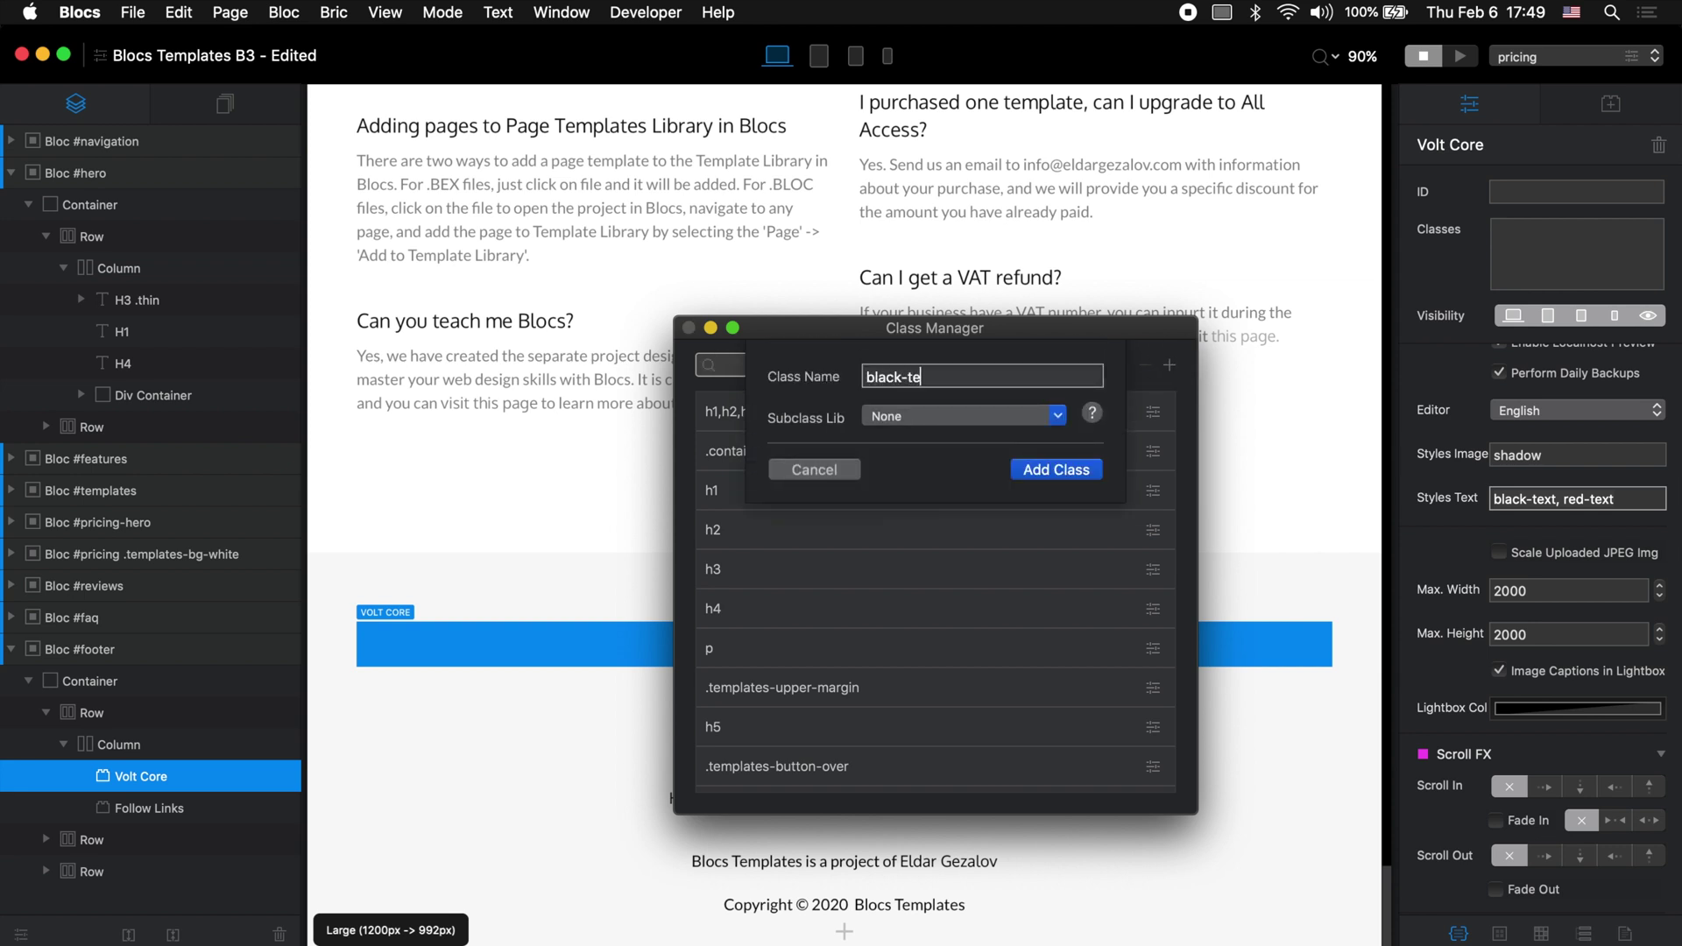
pyautogui.press('Return')
pyautogui.click(1171, 366)
pyautogui.write('red-text')
pyautogui.press('Return')
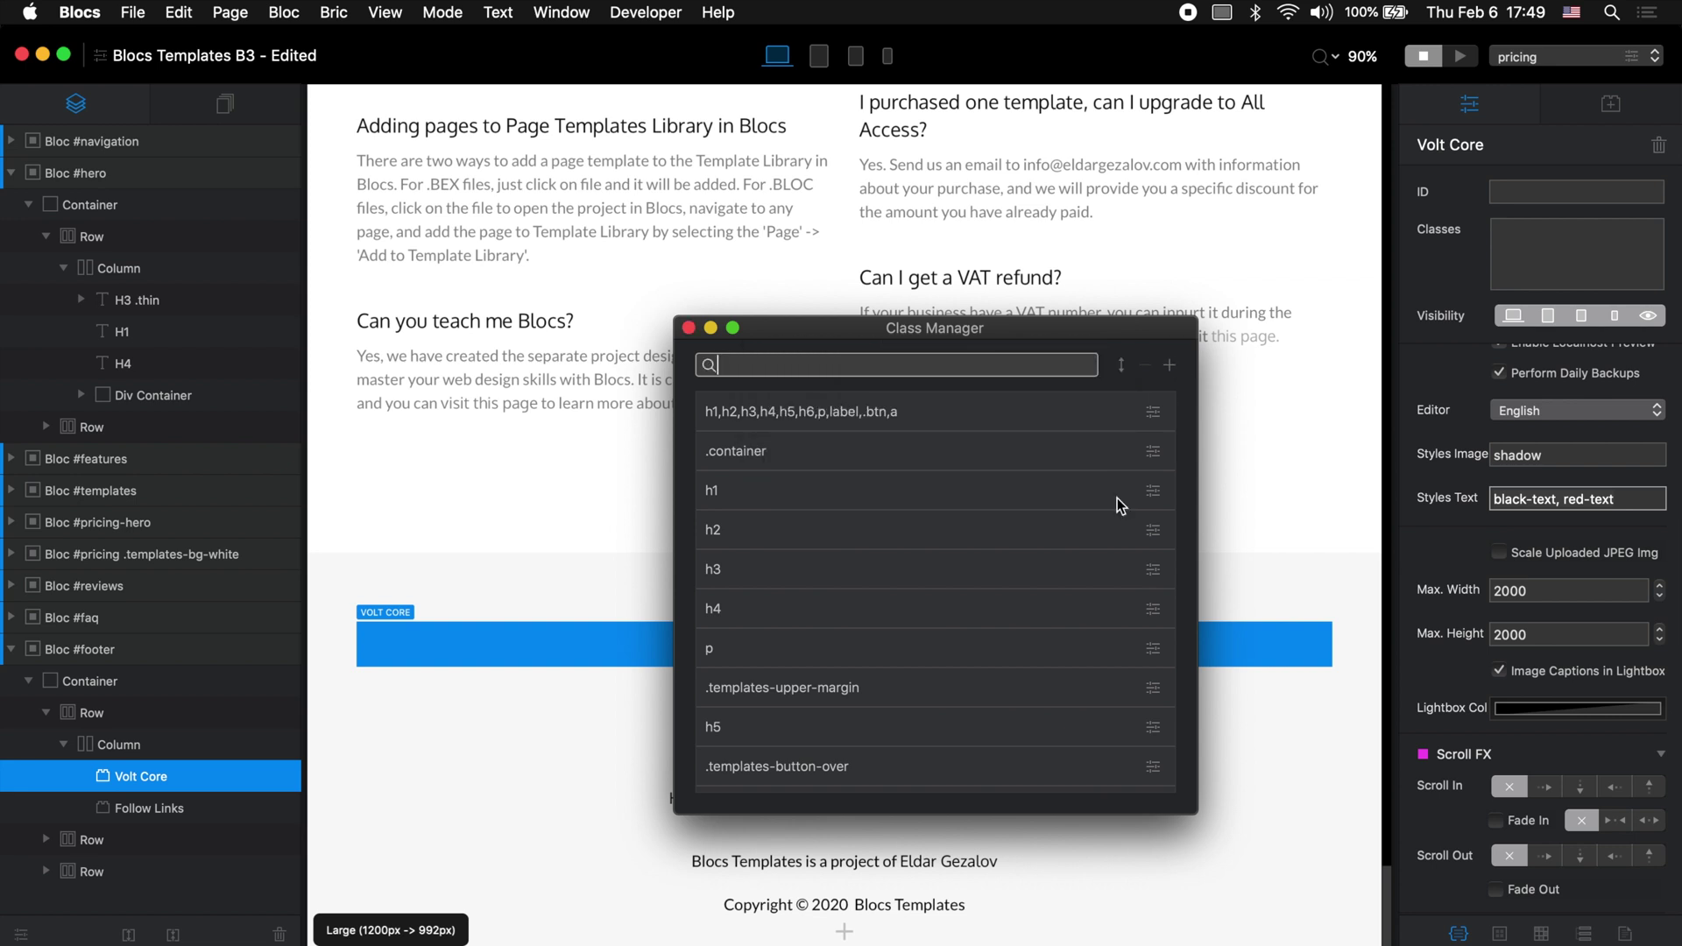
pyautogui.scroll(-15, 1080, 565)
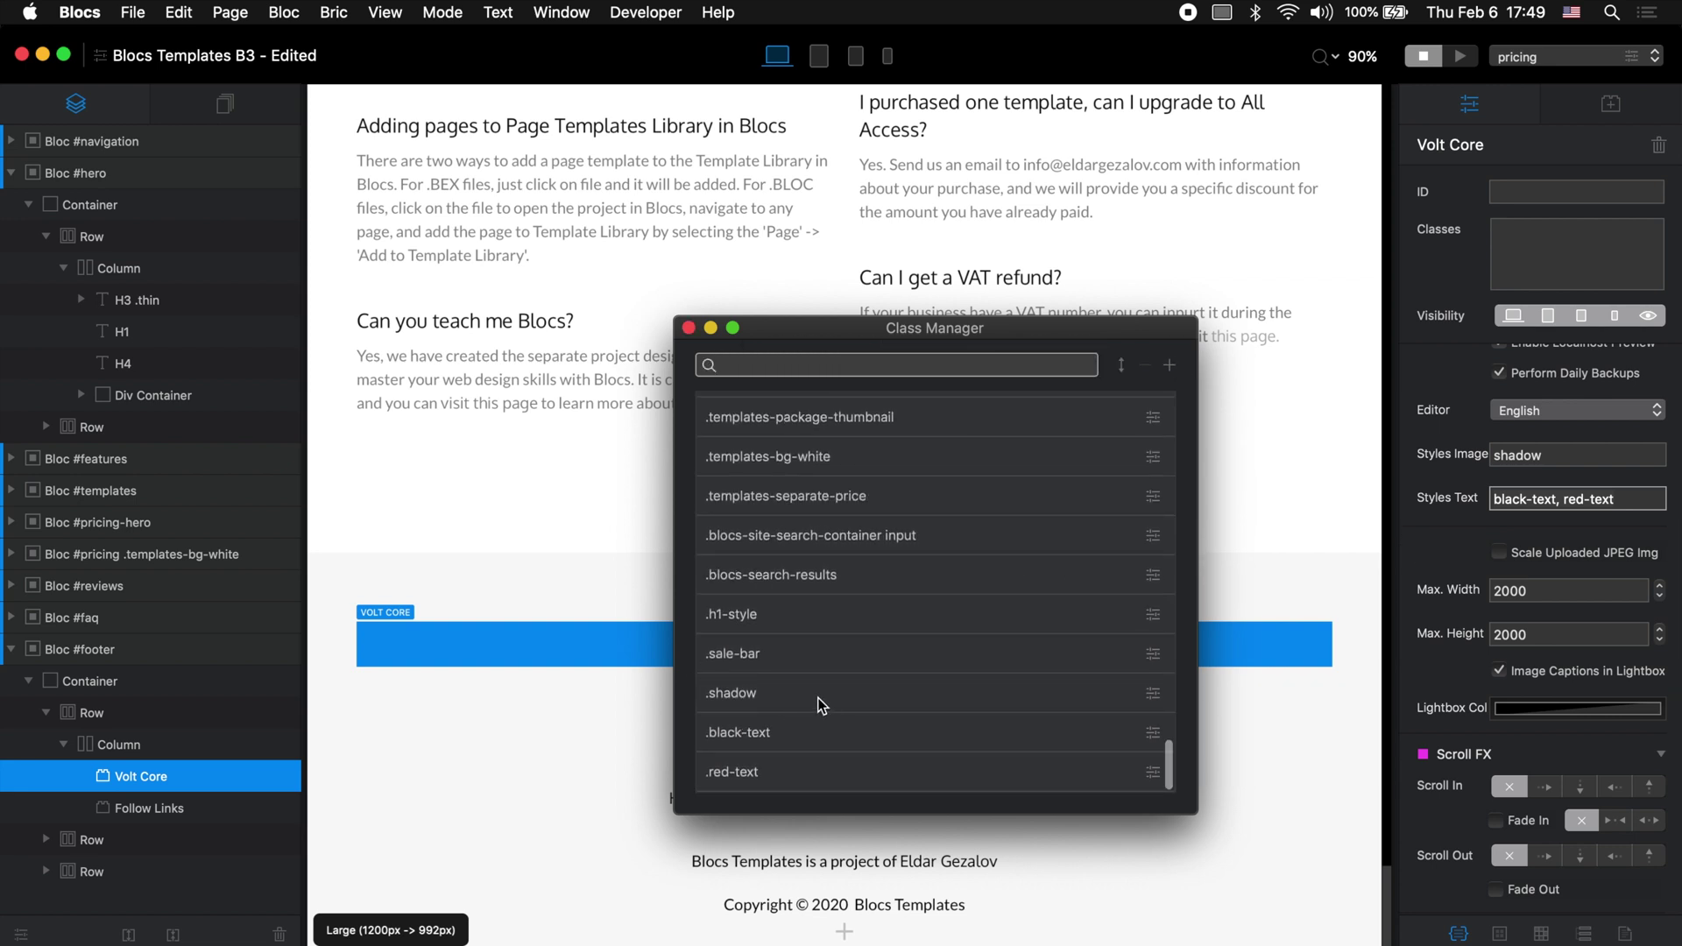
# Step: Make the shadow class a box shadow with blur 30 and shadow colour opacity 52%
pyautogui.doubleClick(817, 696)
pyautogui.click(771, 409)
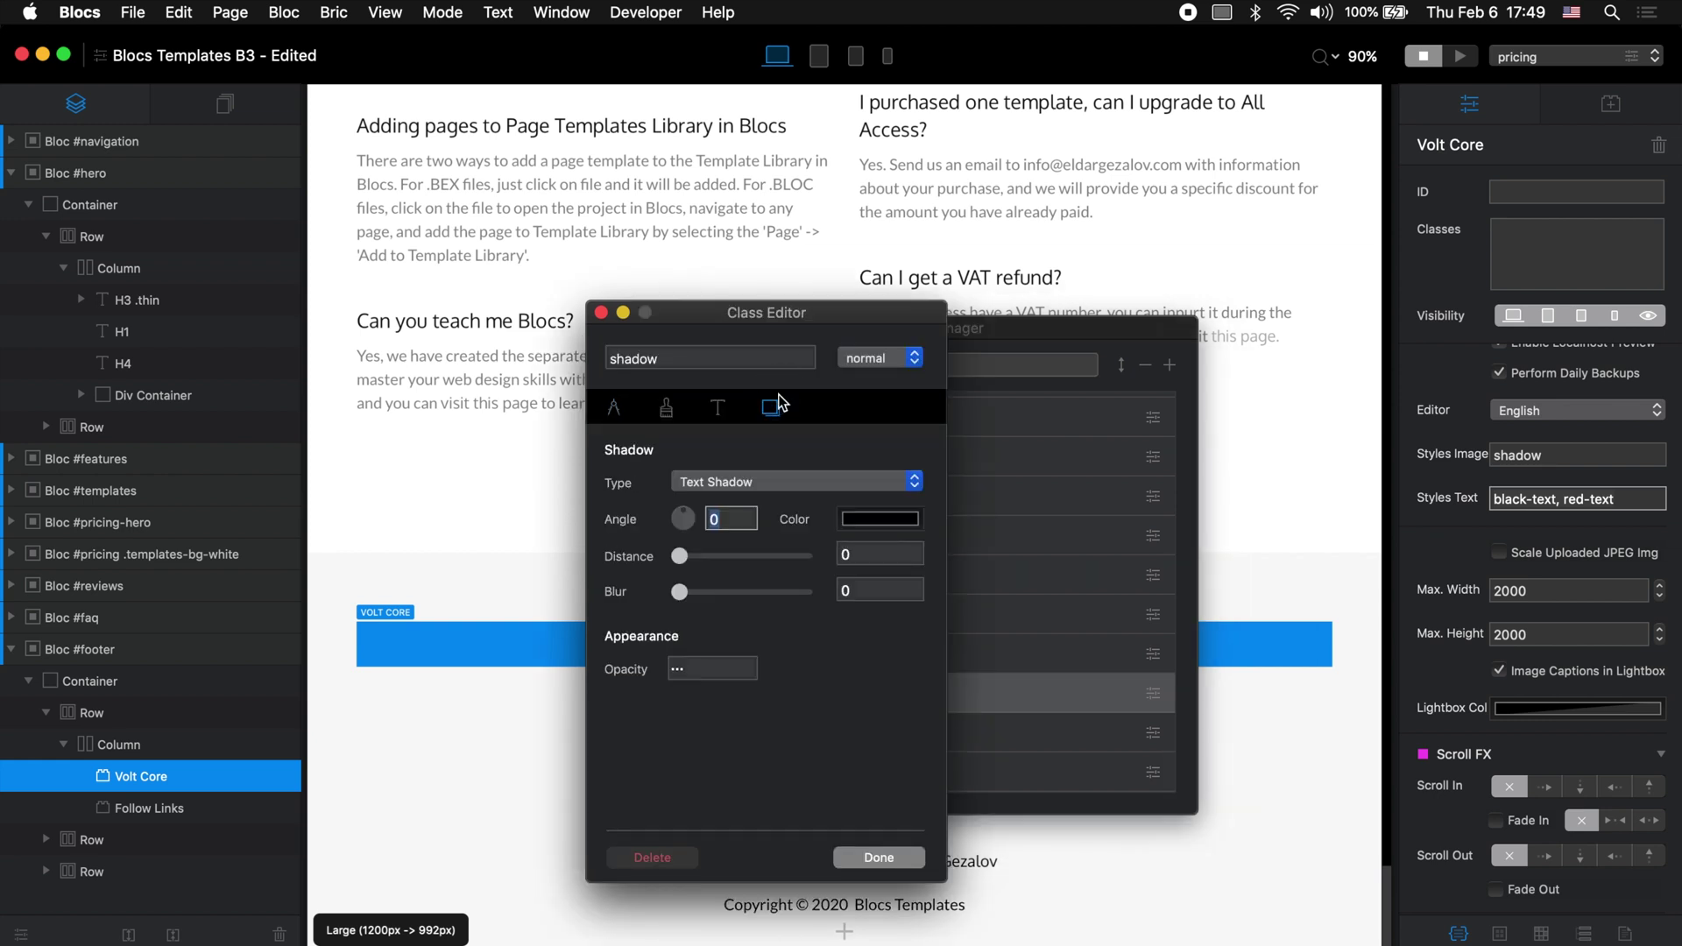
pyautogui.click(831, 486)
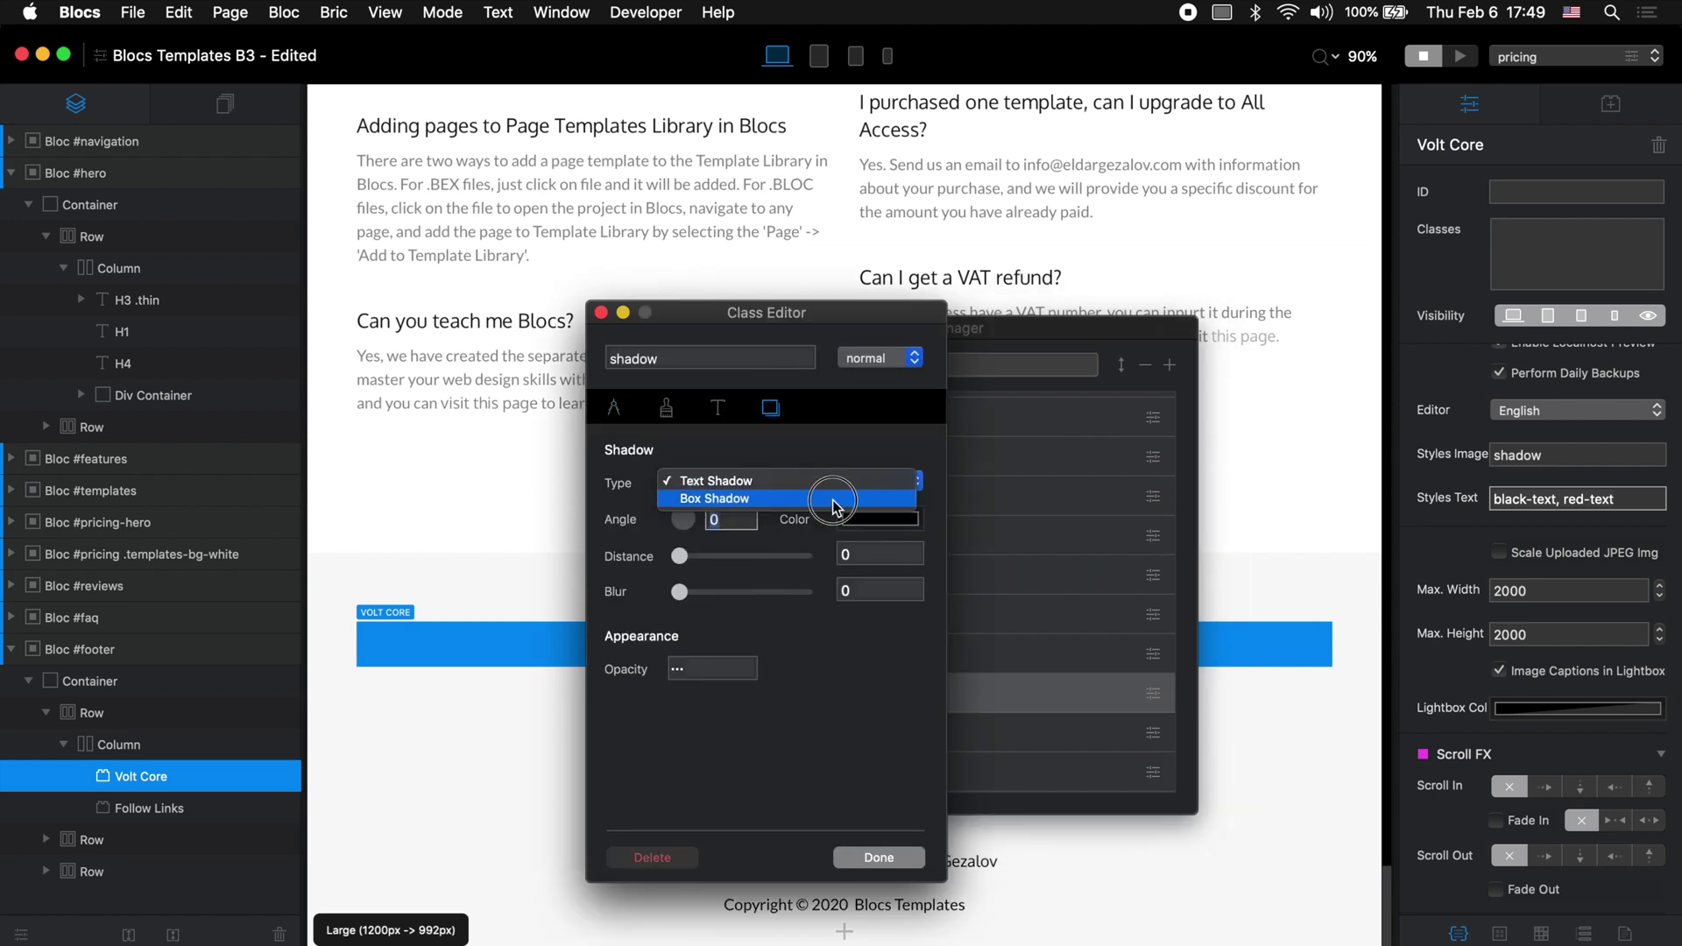
pyautogui.click(814, 499)
pyautogui.moveTo(680, 592); pyautogui.dragTo(804, 592)
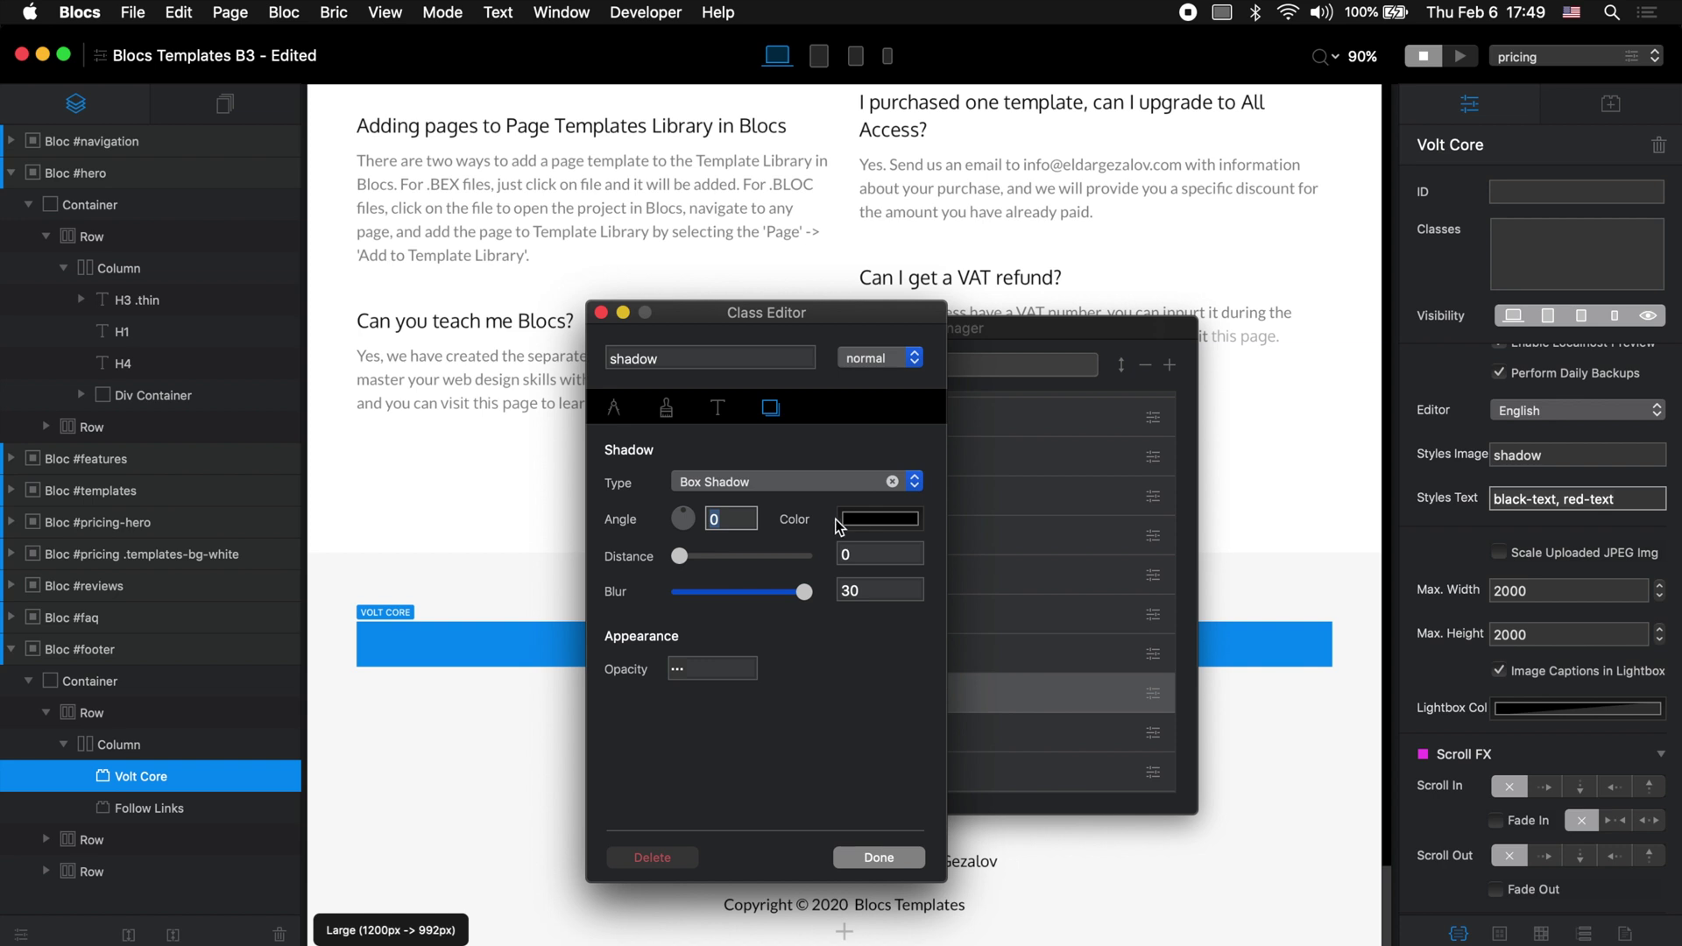
pyautogui.click(878, 519)
pyautogui.click(1035, 640)
pyautogui.moveTo(1035, 639)
pyautogui.mouseDown()
pyautogui.moveTo(1021, 639)
pyautogui.moveTo(1050, 640)
pyautogui.mouseUp()
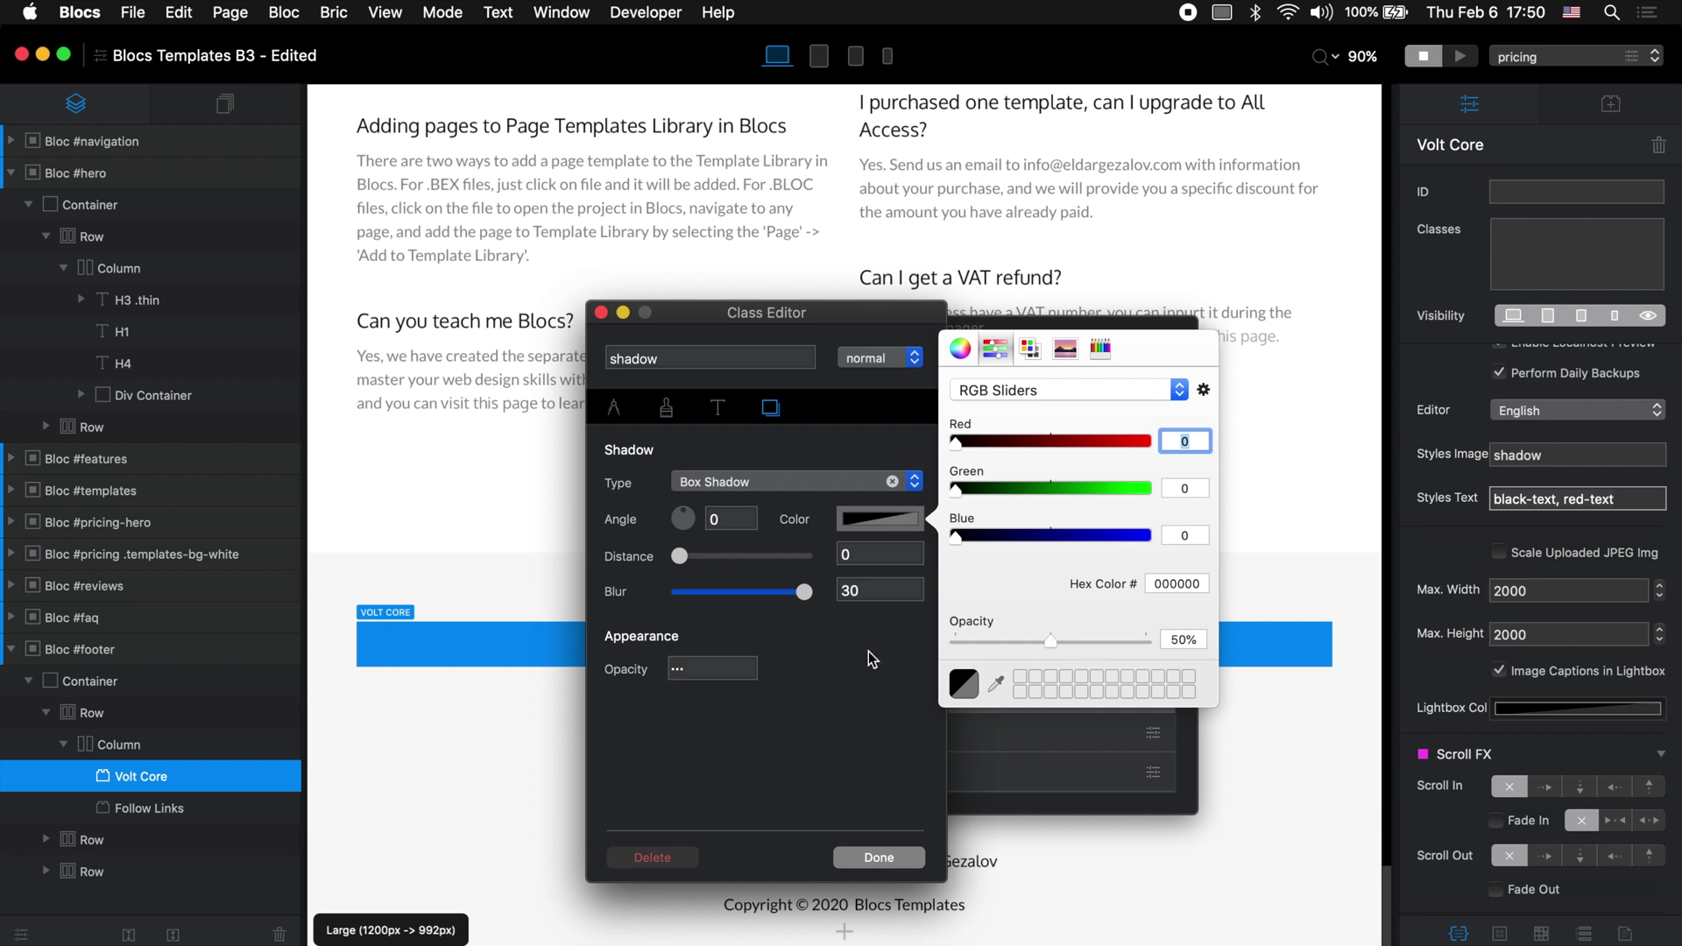
pyautogui.click(823, 655)
pyautogui.click(880, 857)
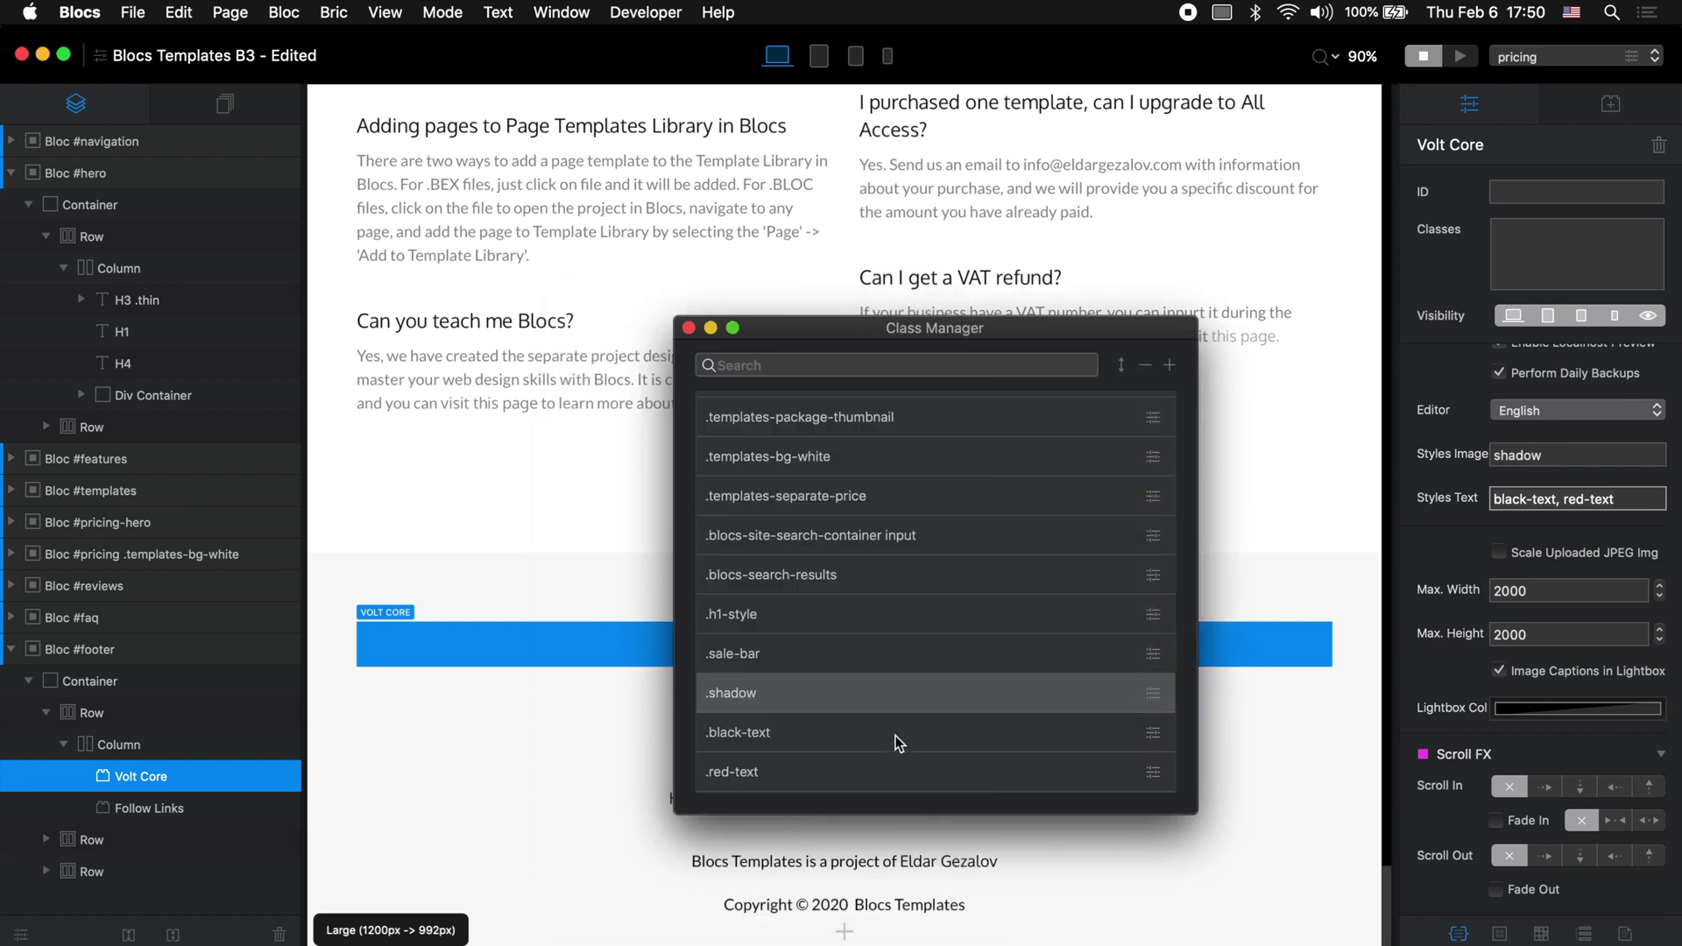
# Step: Set the black-text class's typography colour to black at 100% opacity
pyautogui.doubleClick(898, 743)
pyautogui.click(720, 408)
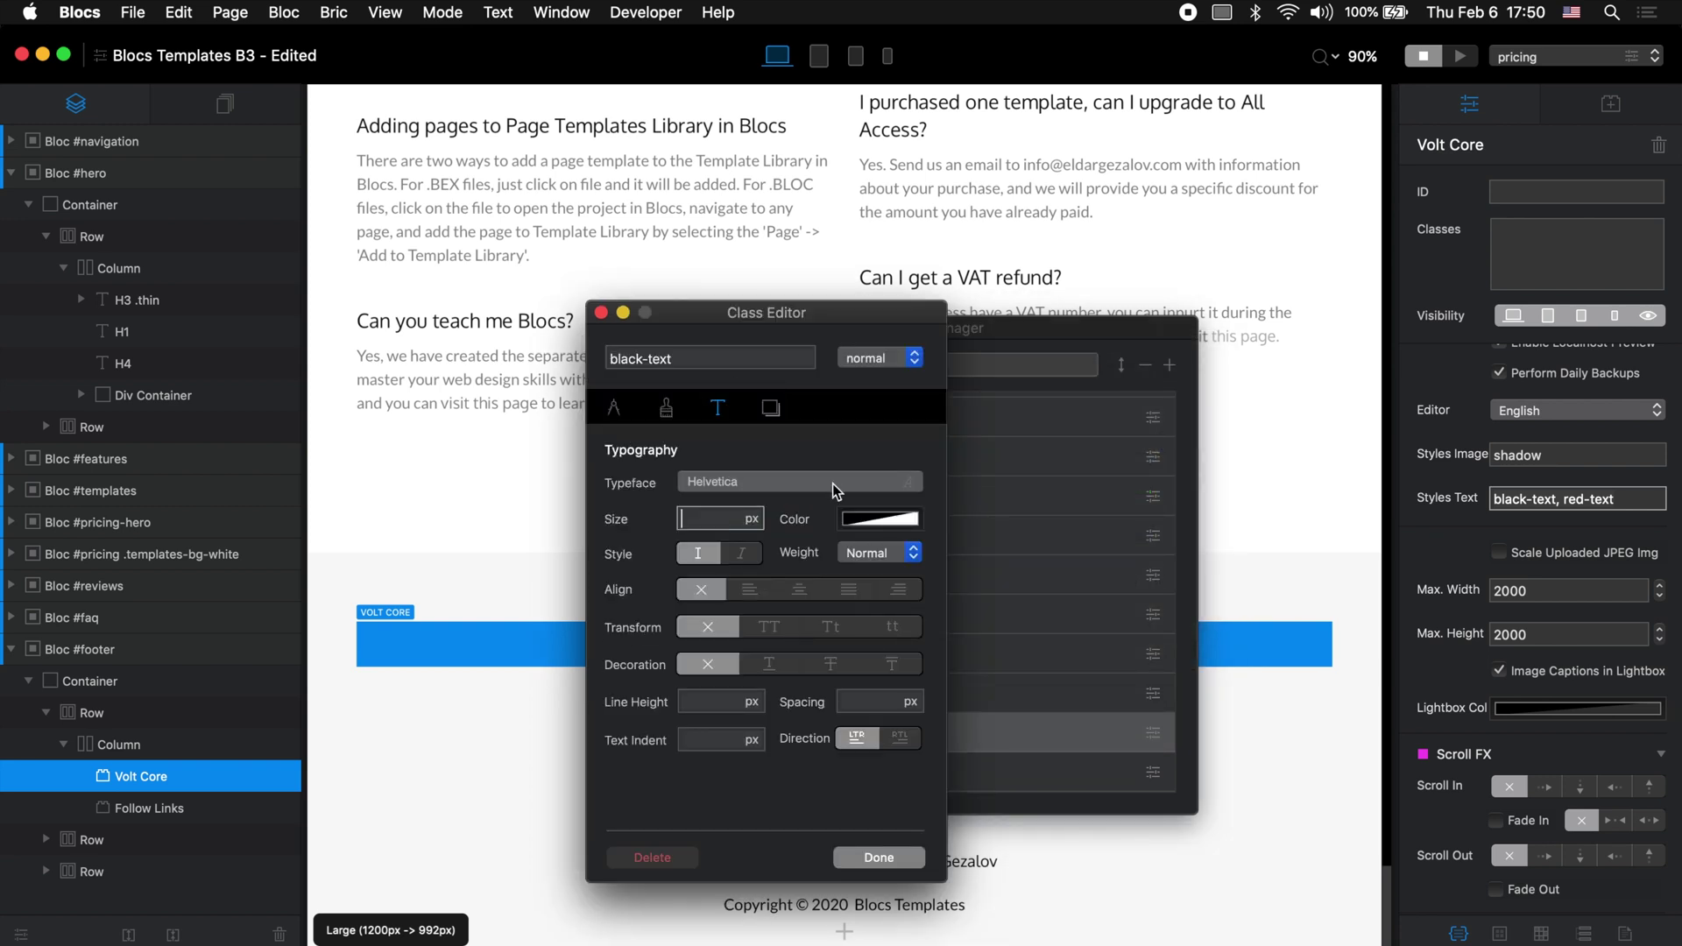
pyautogui.click(880, 519)
pyautogui.click(1091, 639)
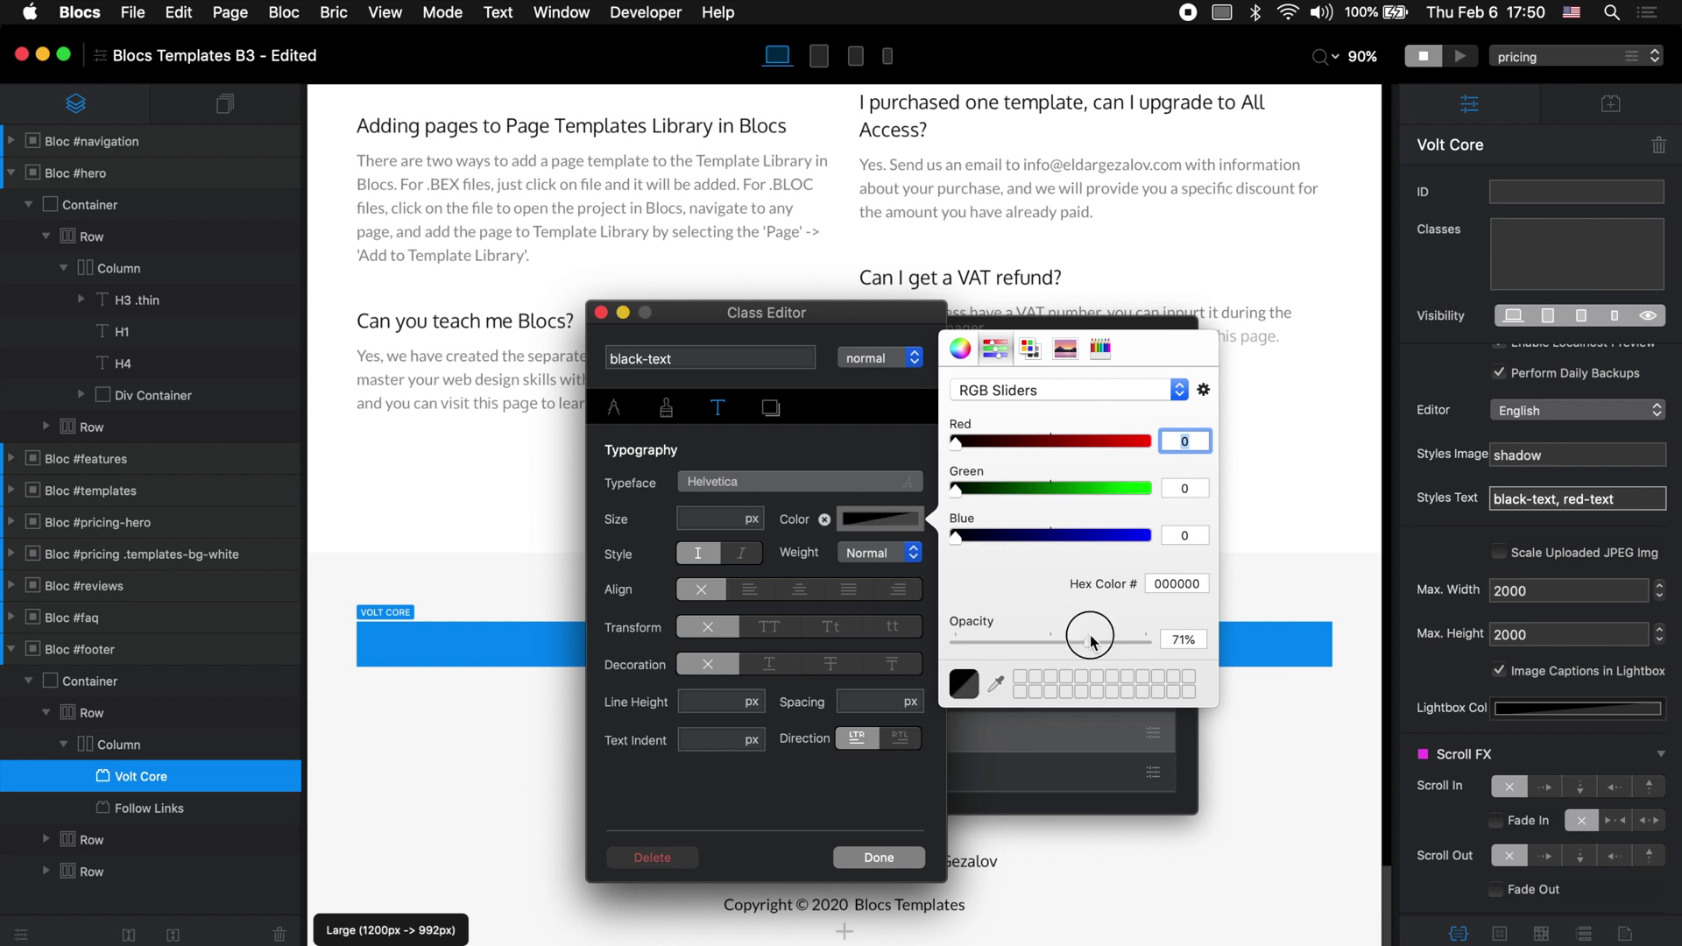
pyautogui.click(907, 857)
# Step: Set the red-text class colour to red 255 at 100% opacity, then close the Class Manager
pyautogui.doubleClick(933, 772)
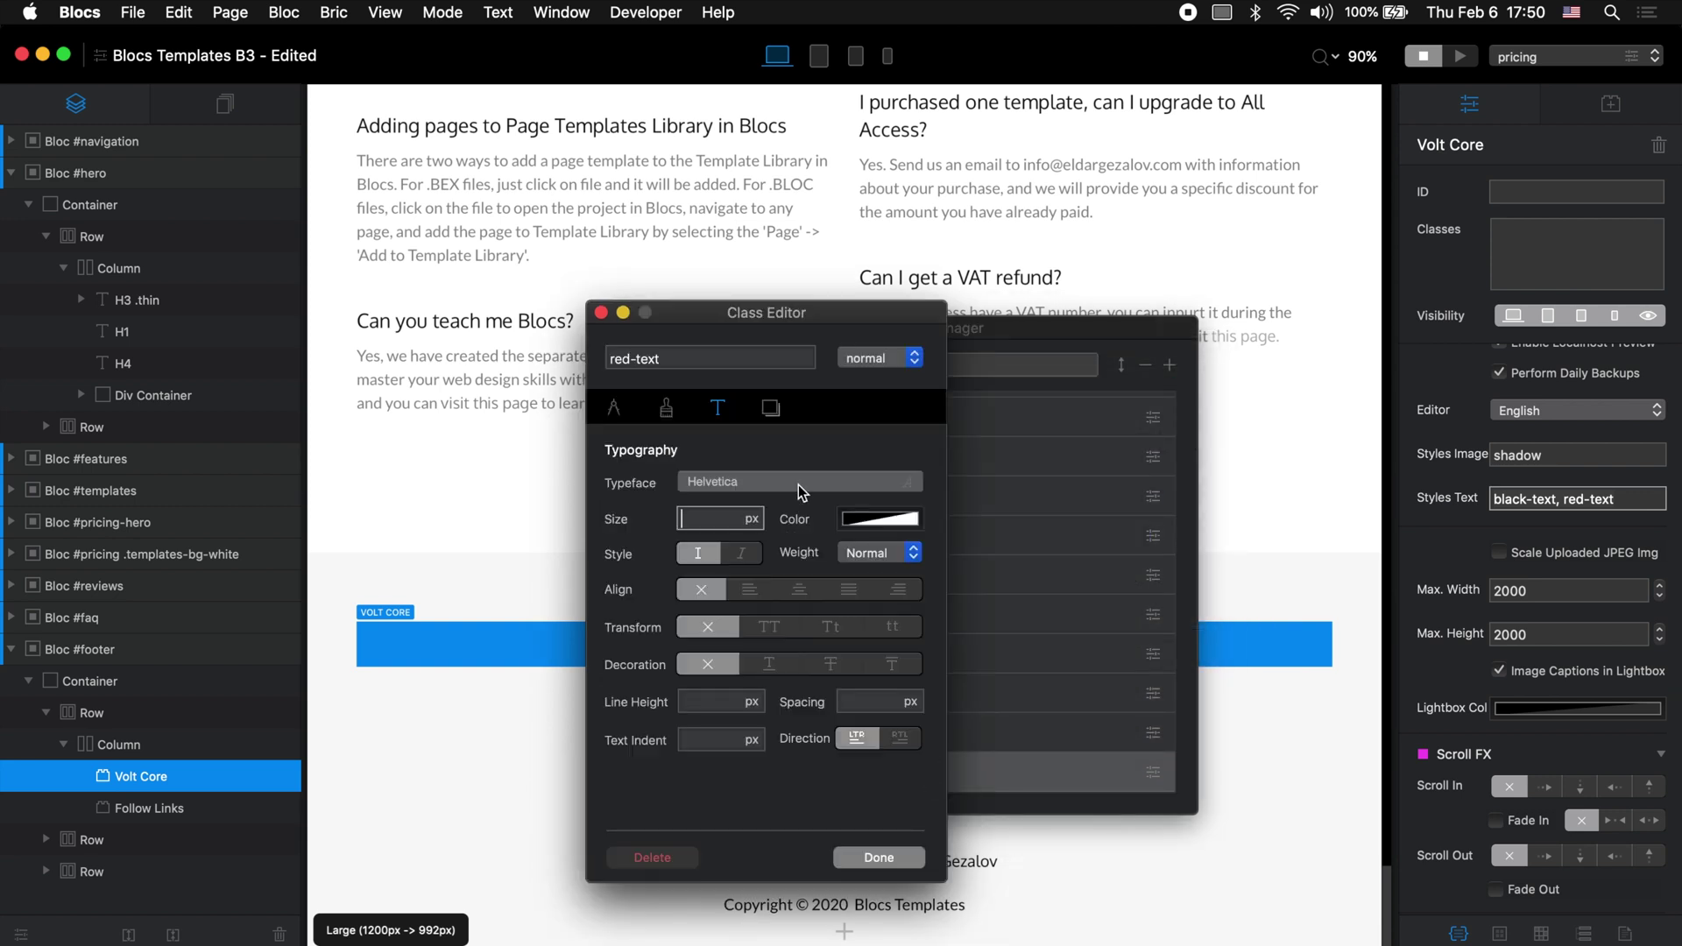
pyautogui.click(881, 518)
pyautogui.moveTo(1130, 441); pyautogui.dragTo(1149, 440)
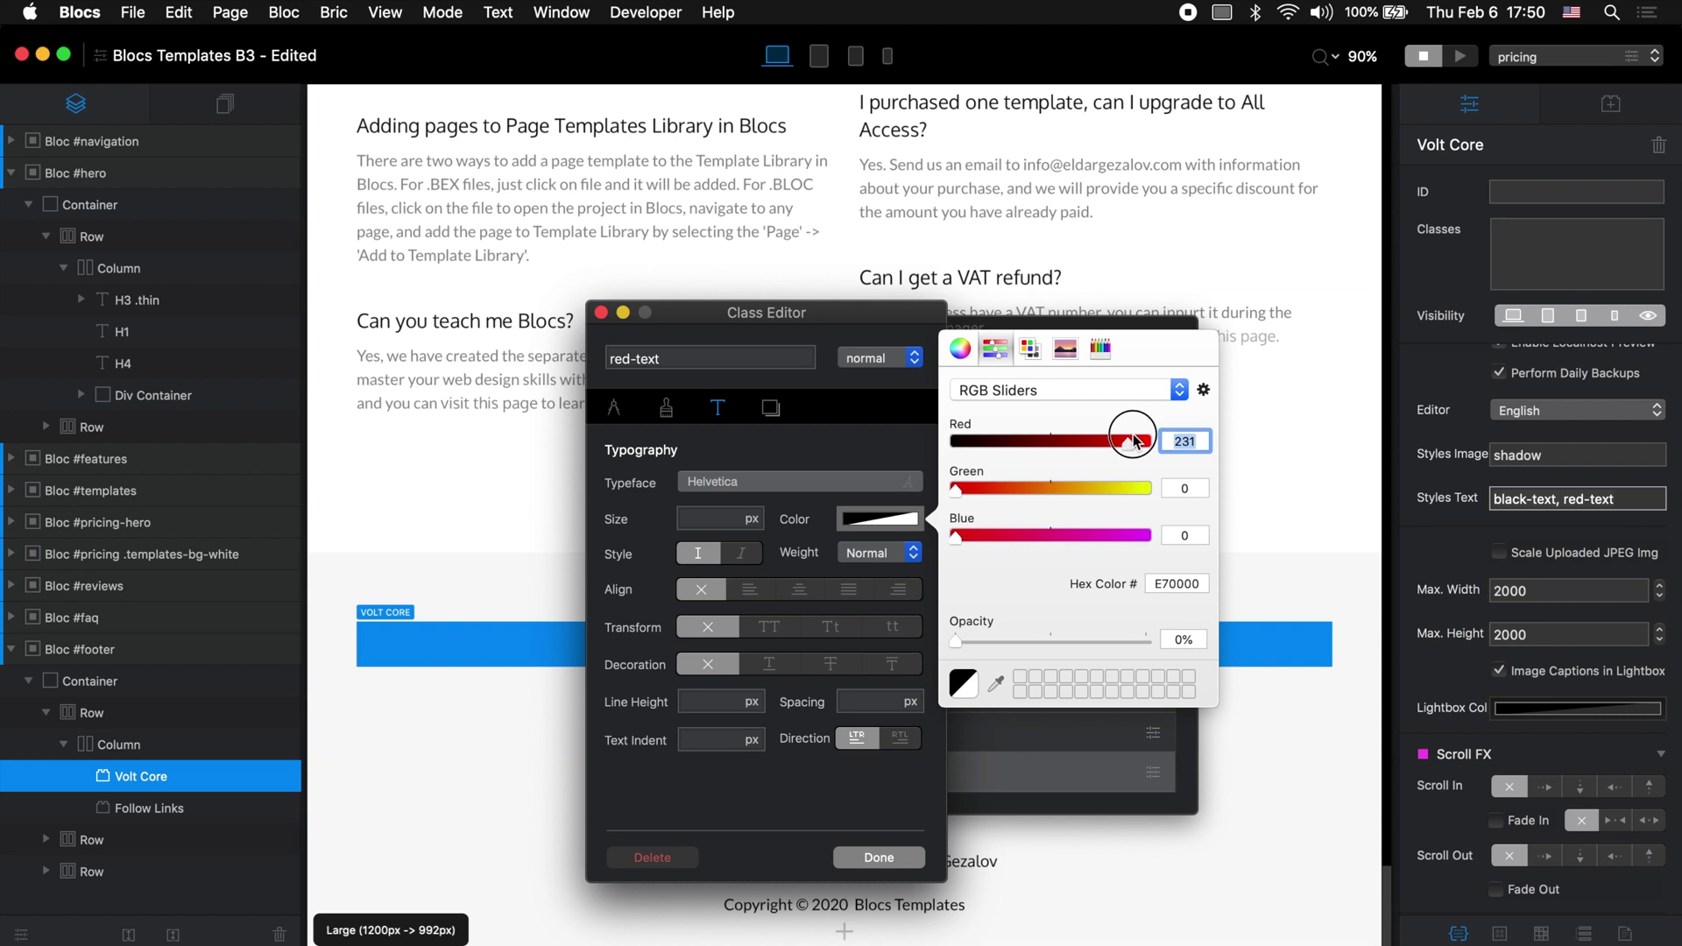
pyautogui.click(1184, 442)
pyautogui.moveTo(1113, 641); pyautogui.dragTo(1237, 639)
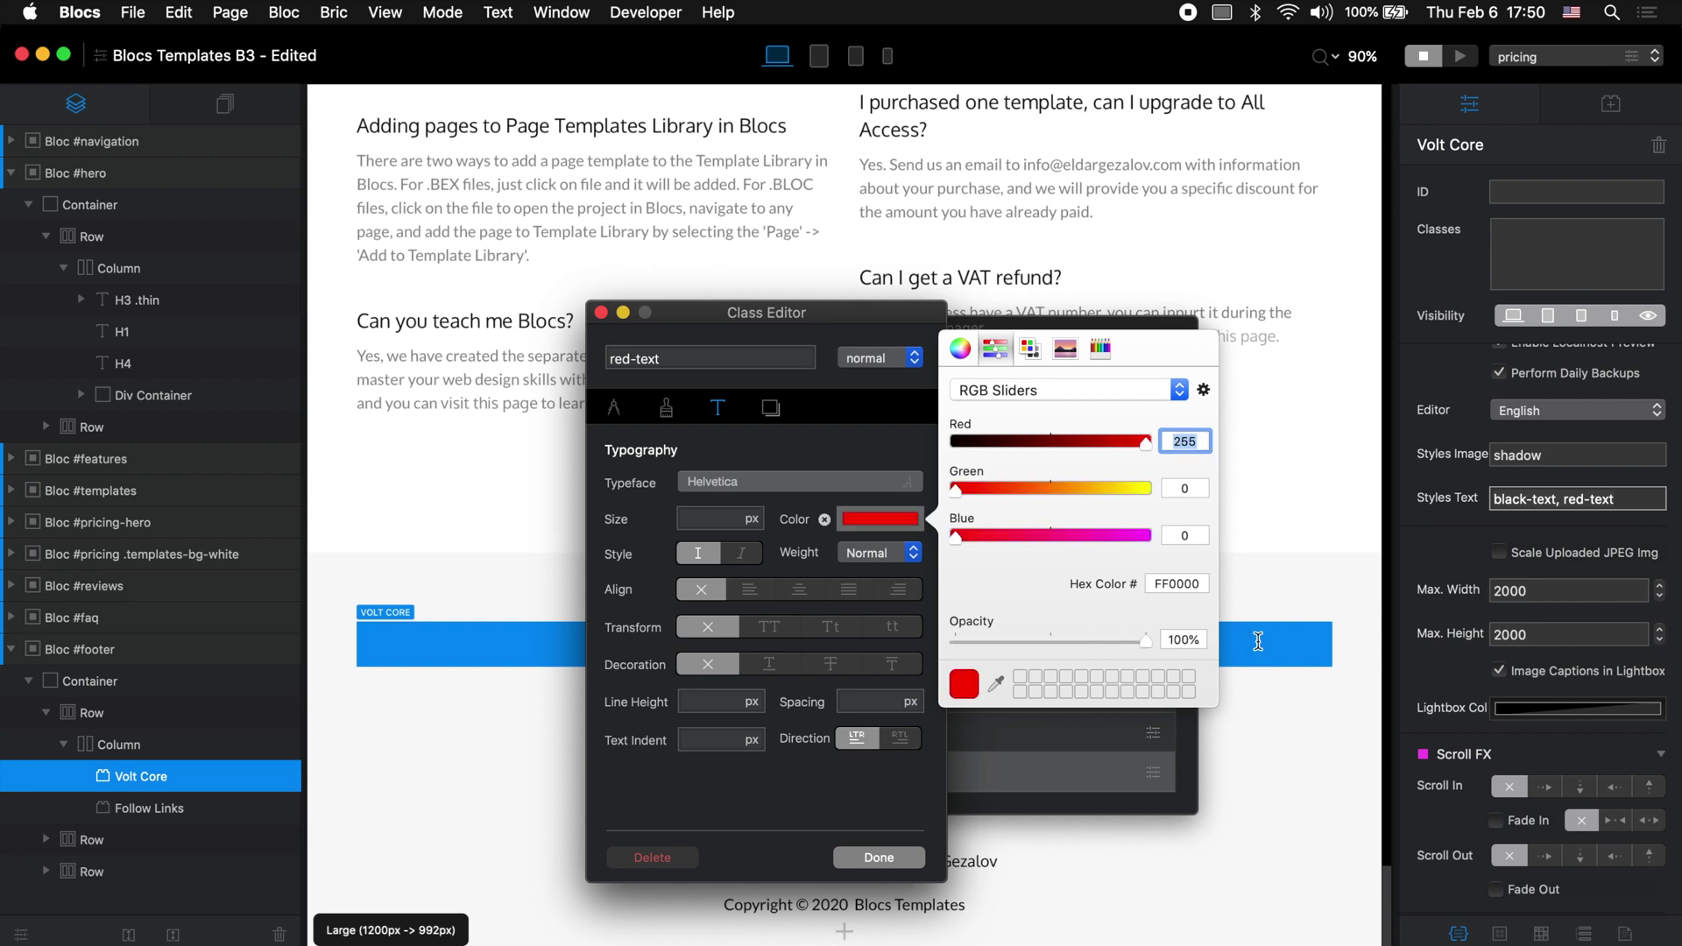
pyautogui.click(846, 832)
pyautogui.click(879, 857)
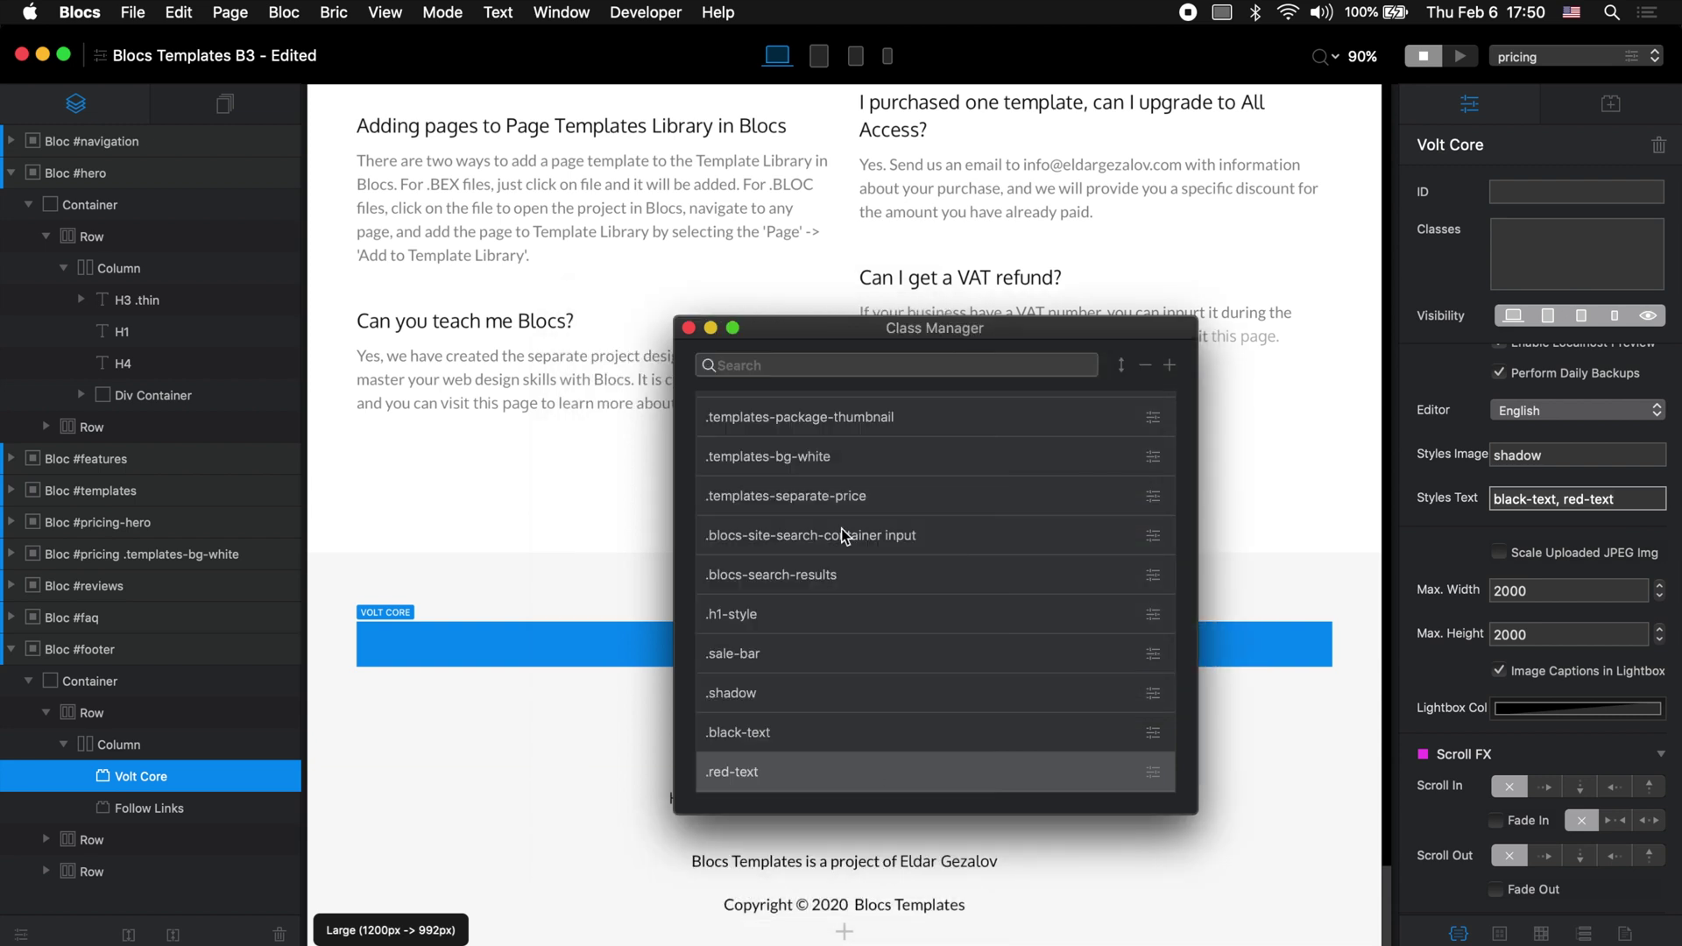
pyautogui.click(689, 328)
# Step: Check the classes listed in the Volt Core Styles Text field, then scroll the canvas back up
pyautogui.scroll(10, 1500, 438)
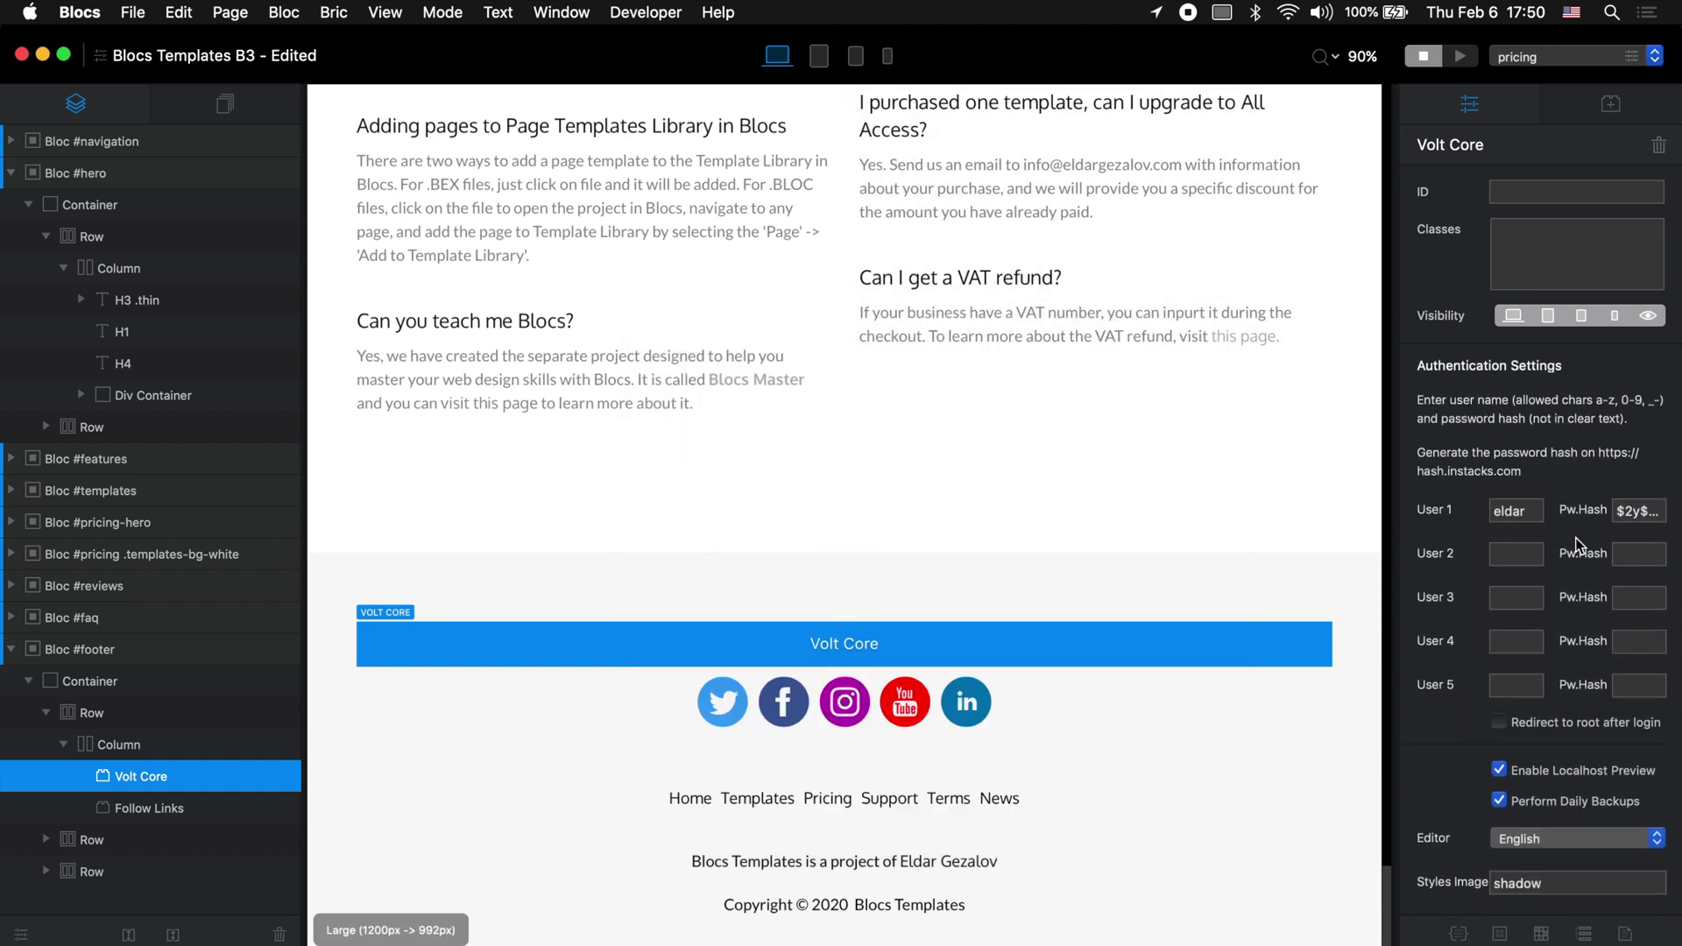
pyautogui.scroll(-6, 1575, 545)
pyautogui.click(1542, 704)
pyautogui.scroll(-3, 1542, 704)
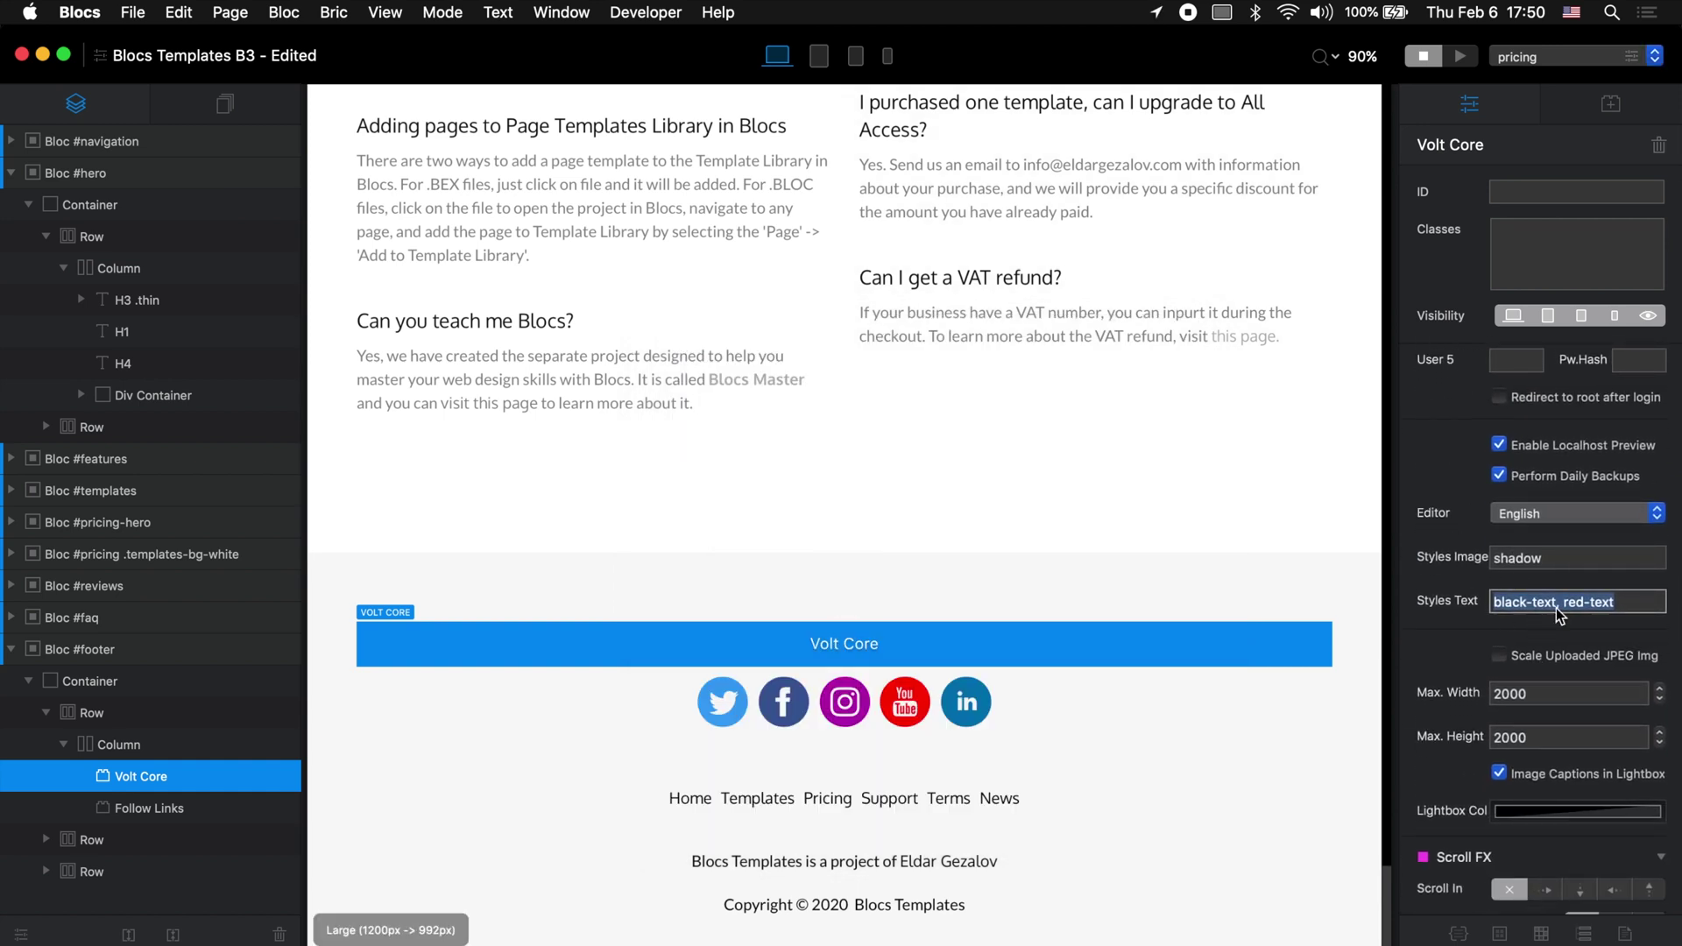
pyautogui.scroll(5, 1511, 545)
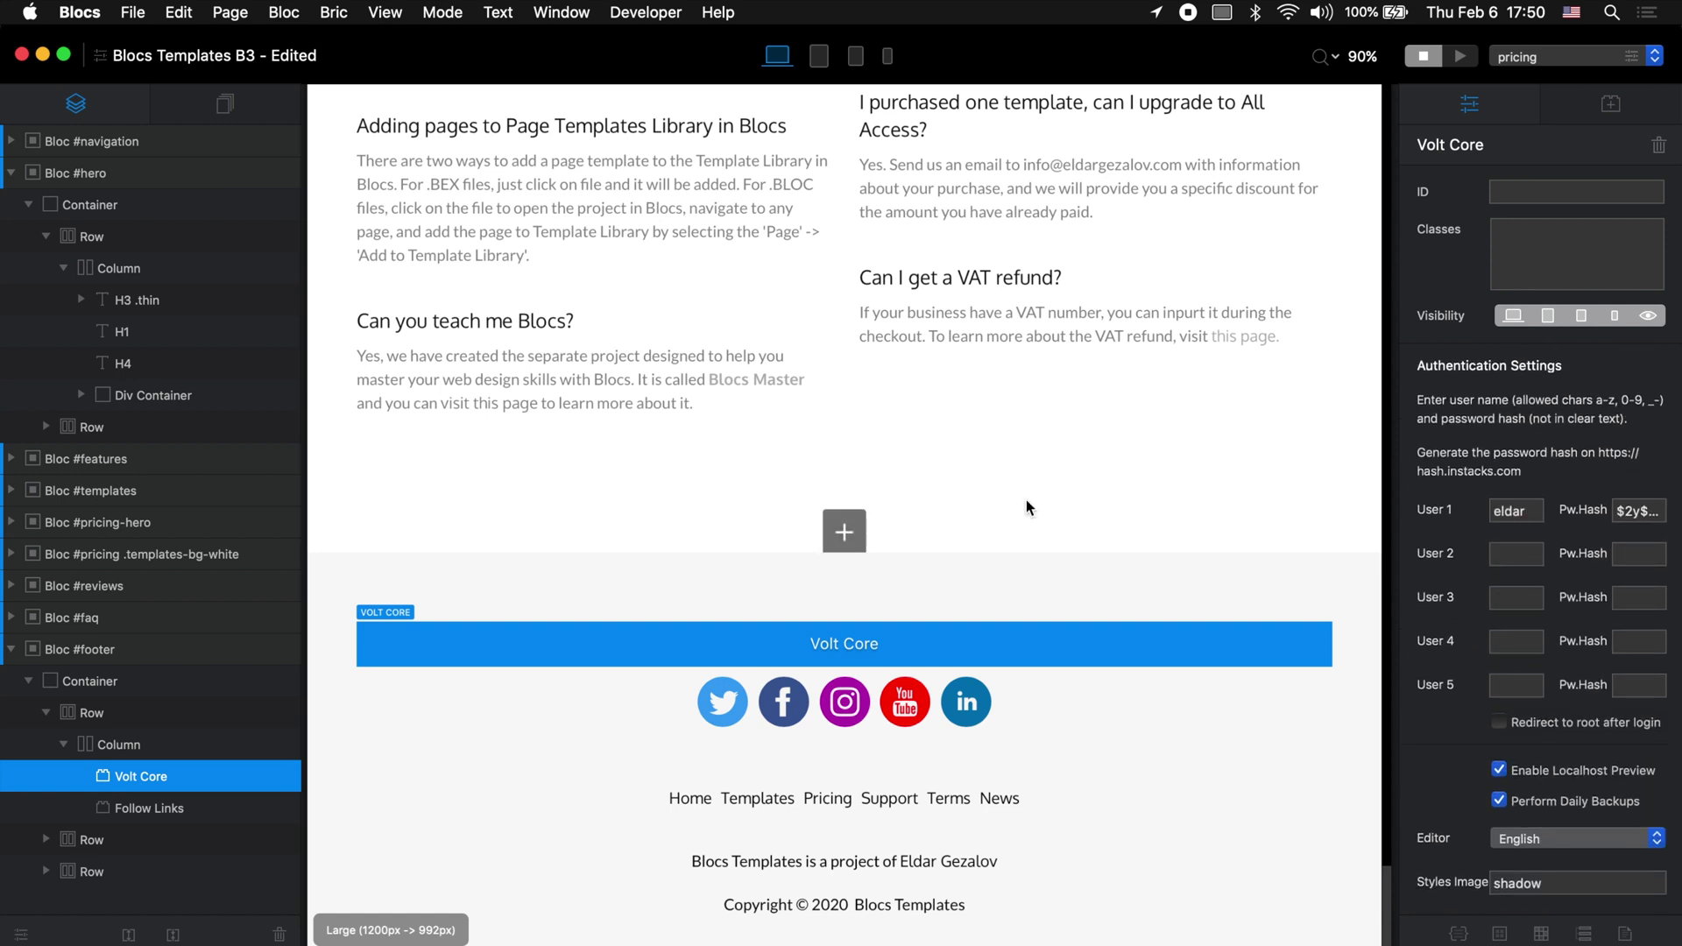
pyautogui.scroll(10, 1027, 501)
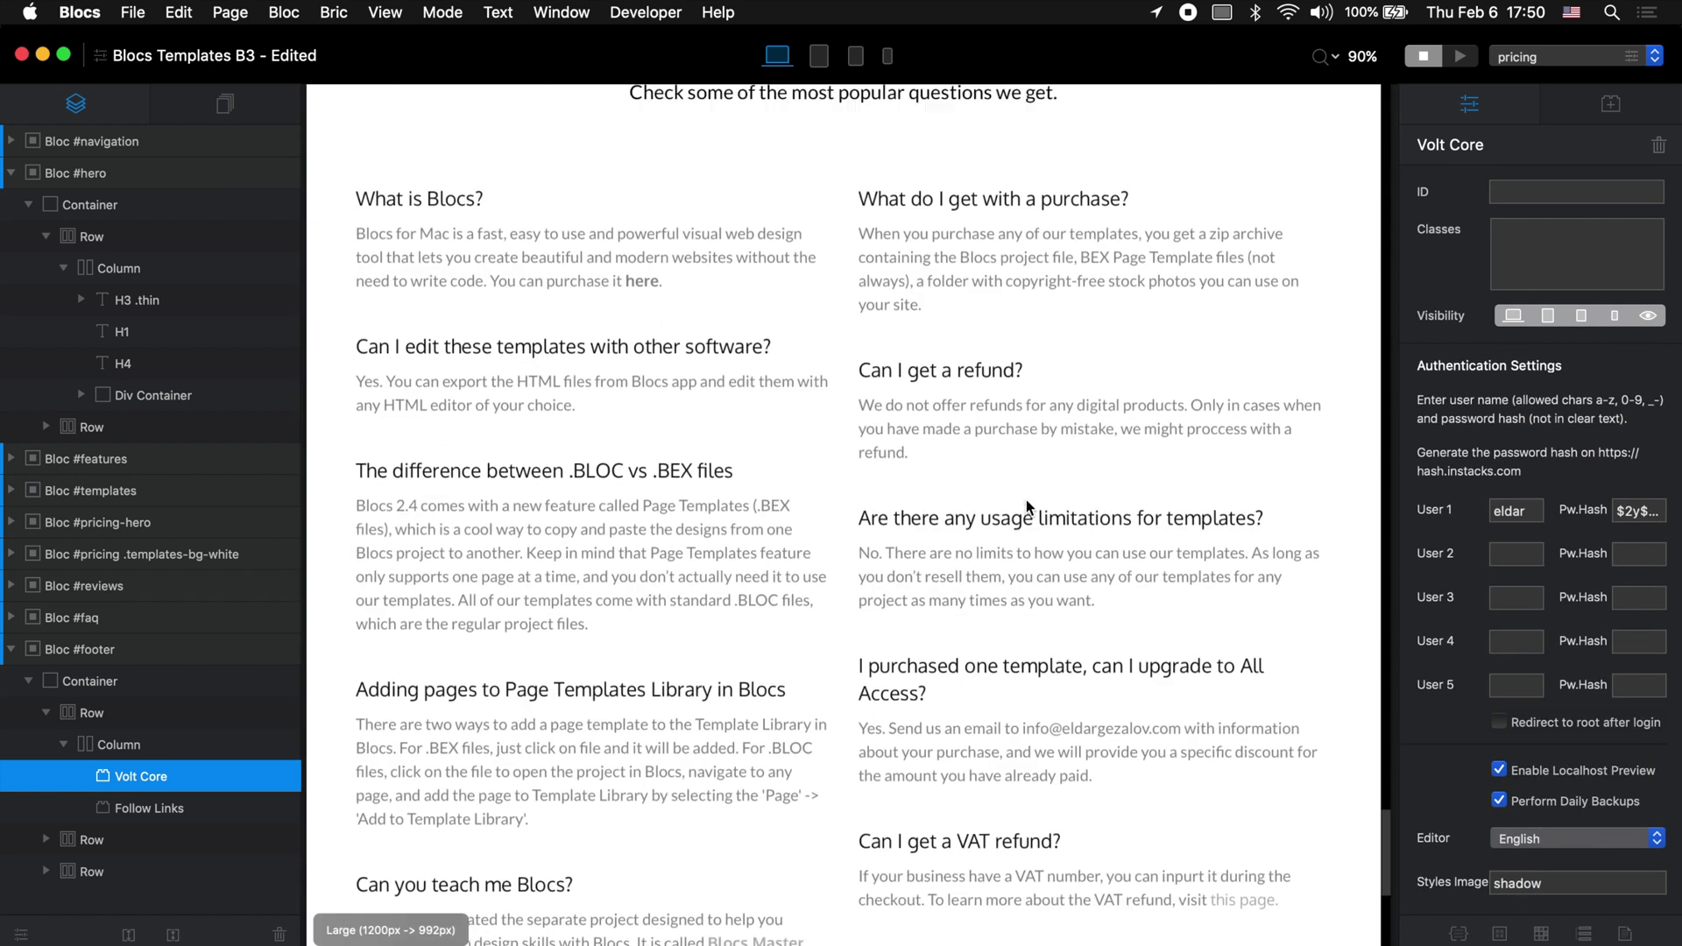
# Step: Add a page named 'login' with Use in Primary Menu unchecked
pyautogui.click(225, 105)
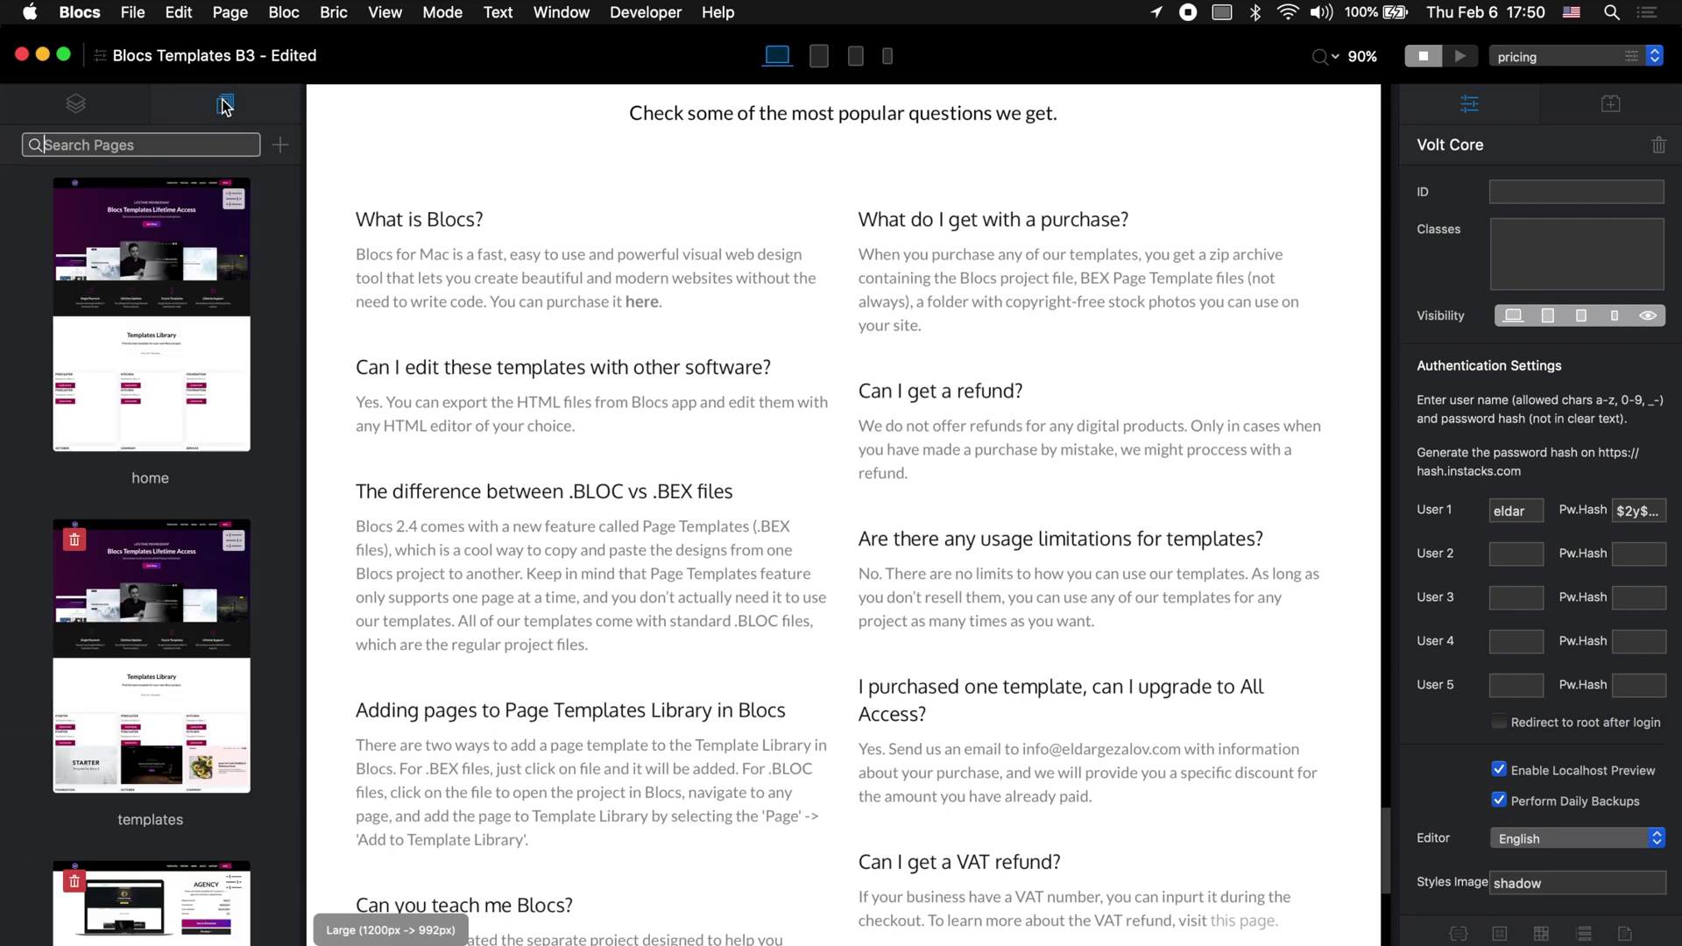
pyautogui.click(281, 146)
pyautogui.write('login')
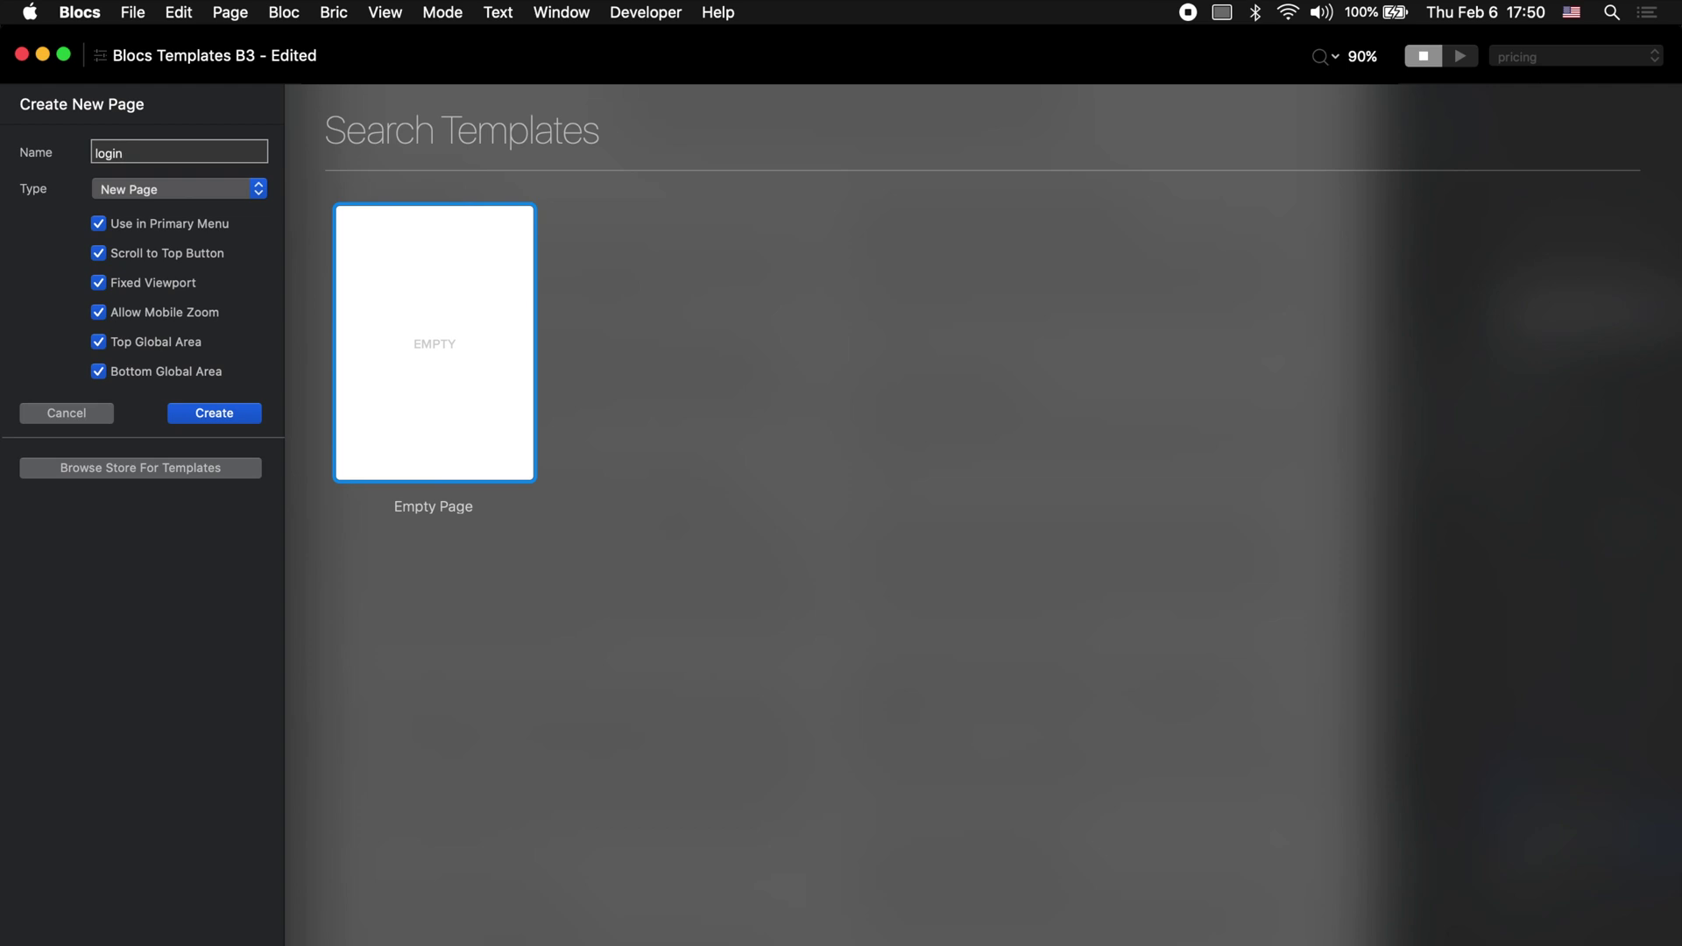
pyautogui.click(98, 225)
pyautogui.click(222, 412)
pyautogui.scroll(10, 970, 391)
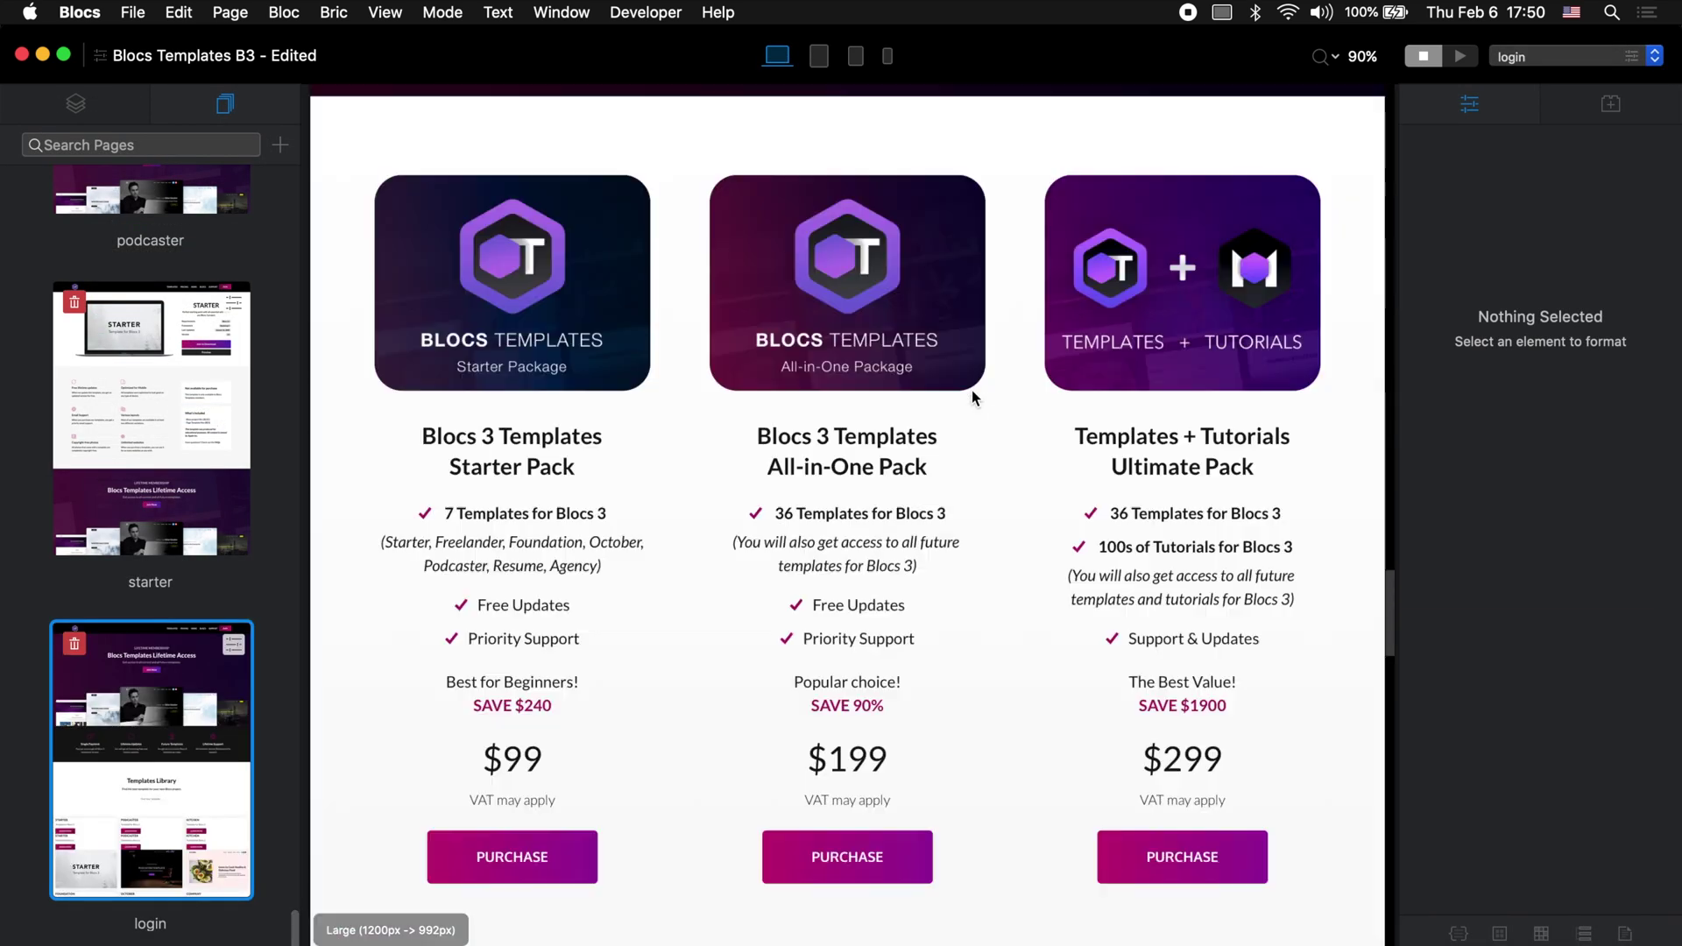
pyautogui.scroll(10, 971, 391)
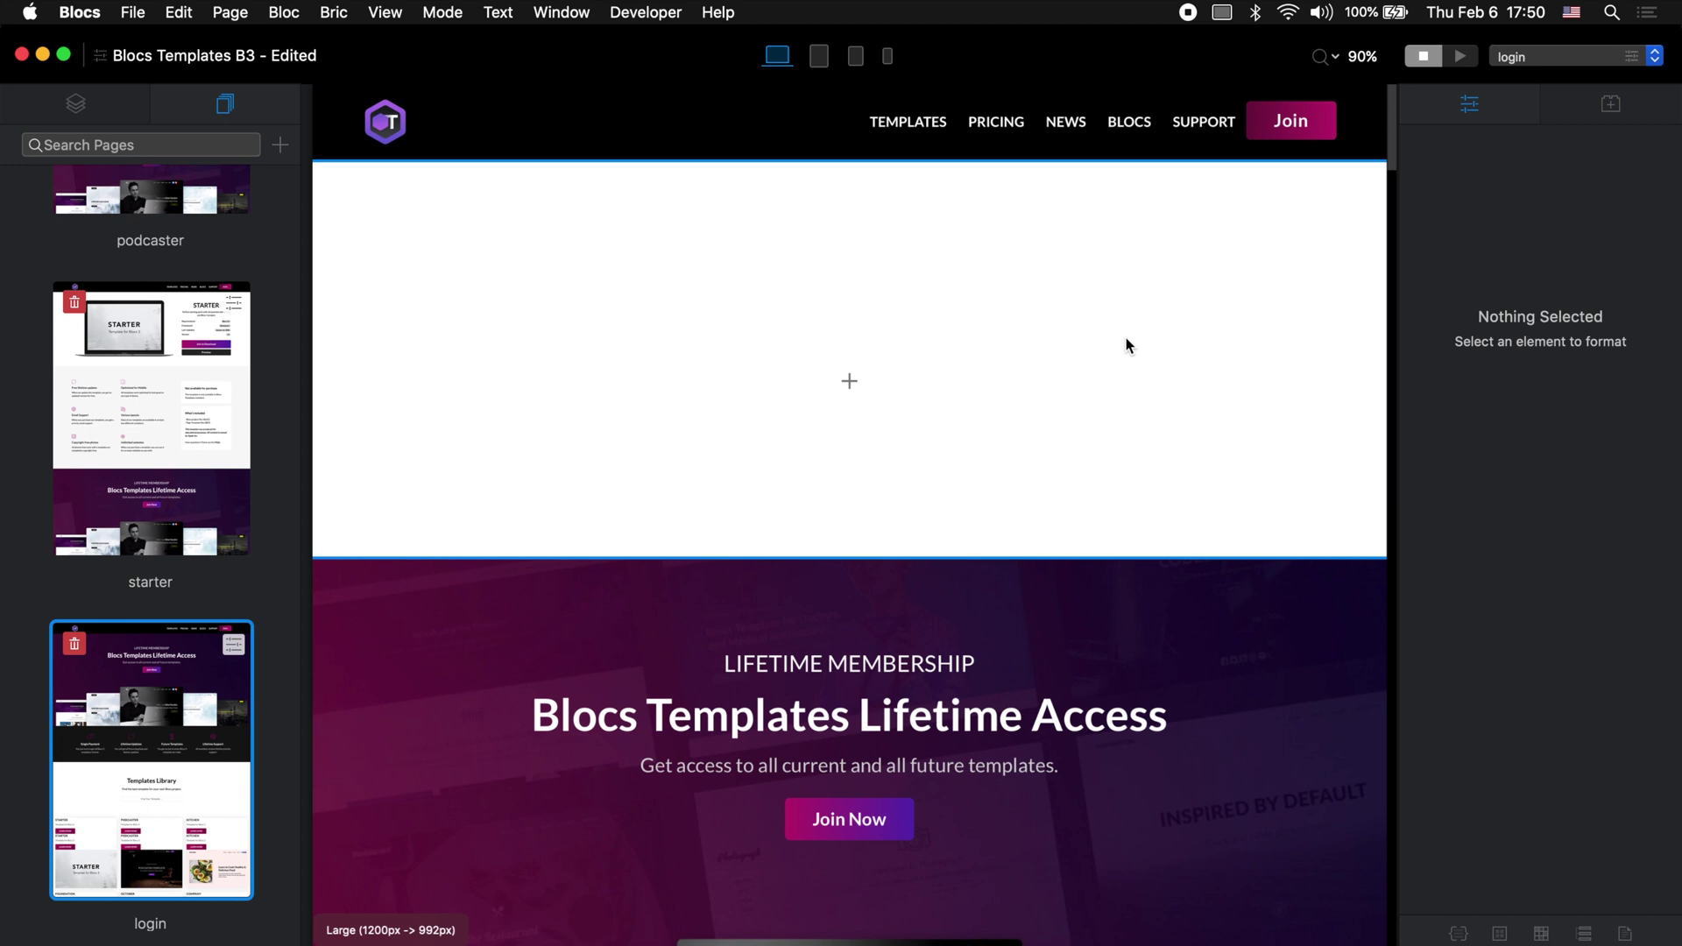
# Step: Insert the Volt Login bloc and then the Volt Logout bloc into the login page
pyautogui.click(849, 380)
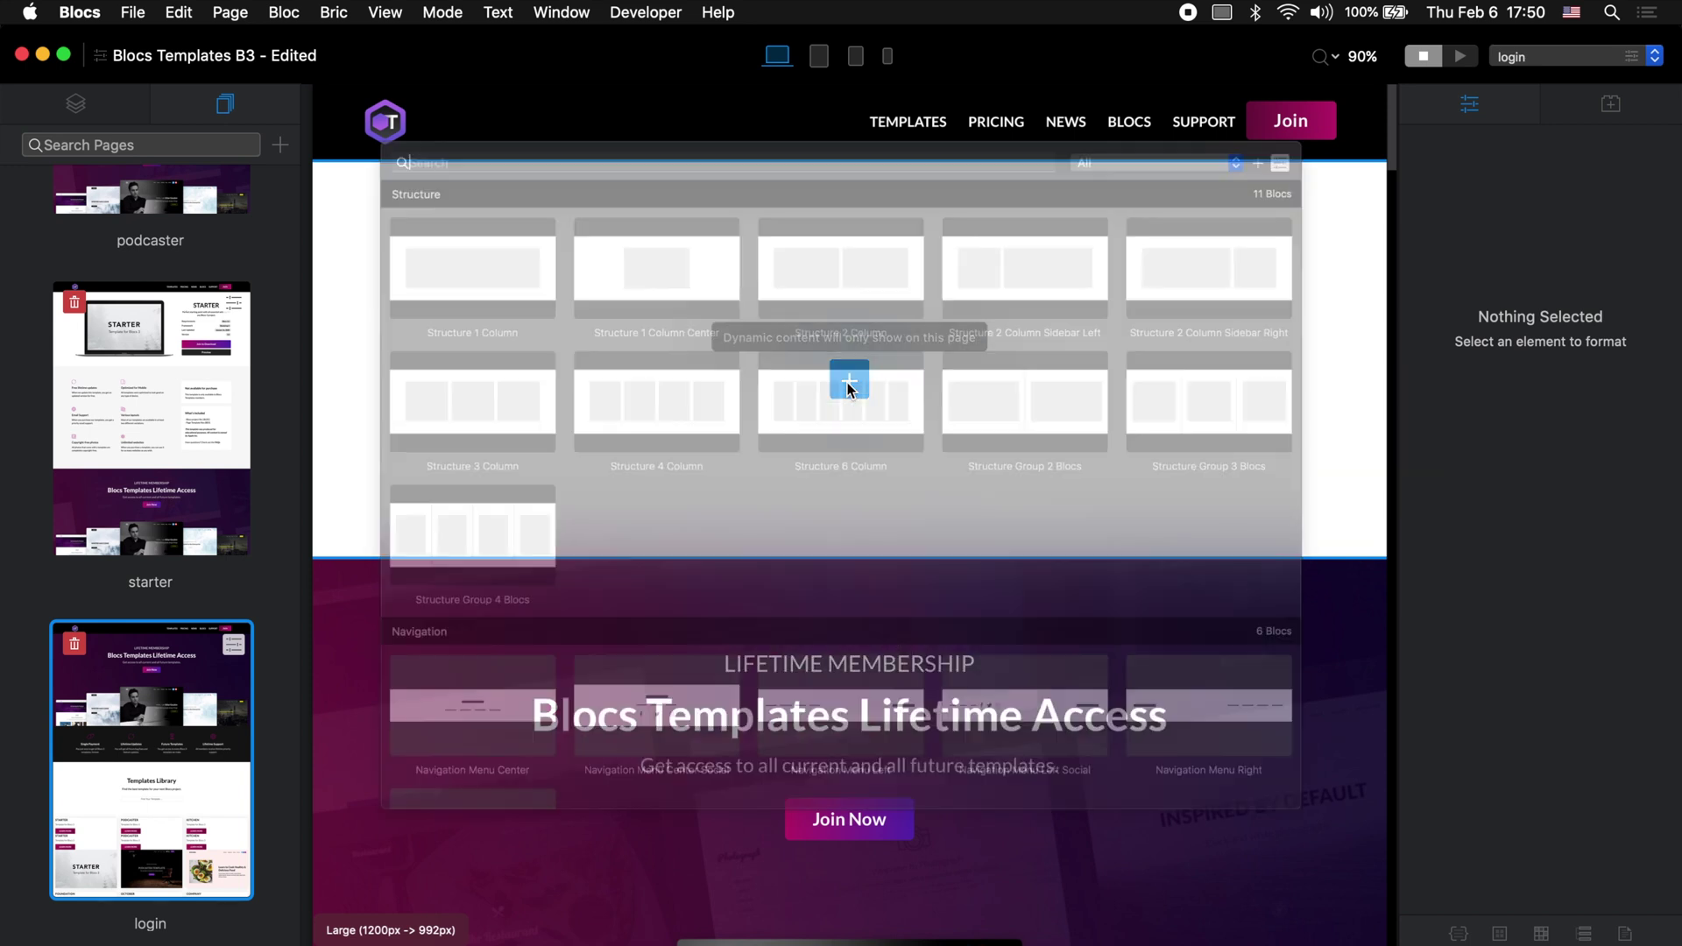
pyautogui.write('vol')
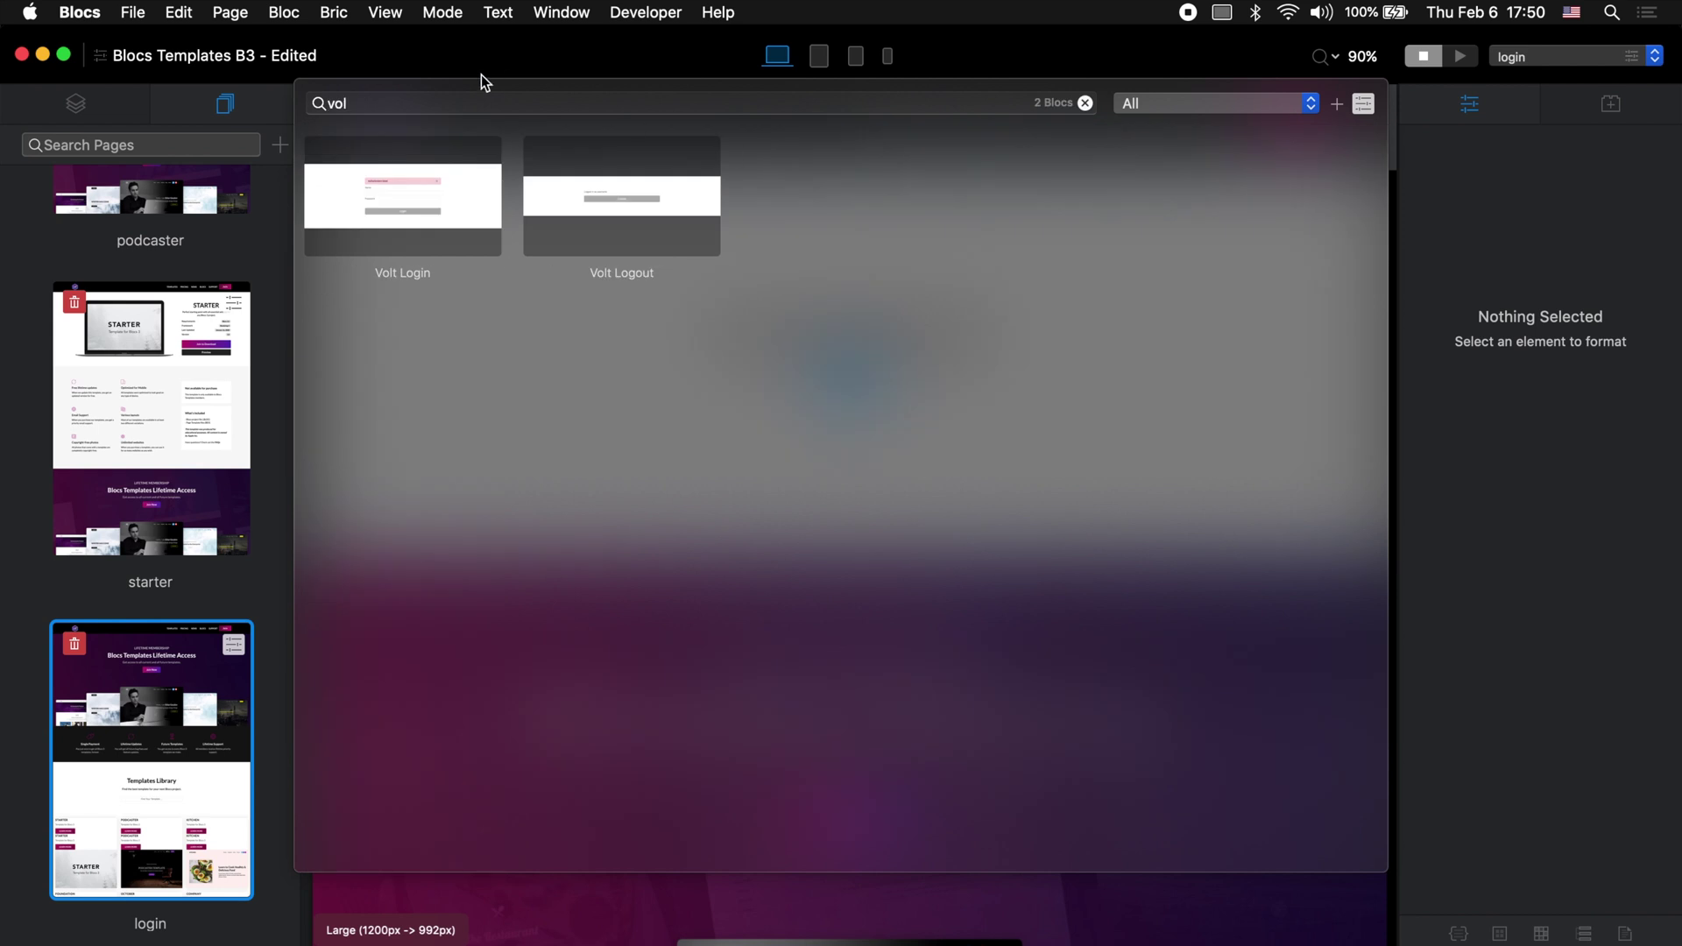
pyautogui.click(427, 193)
pyautogui.click(861, 597)
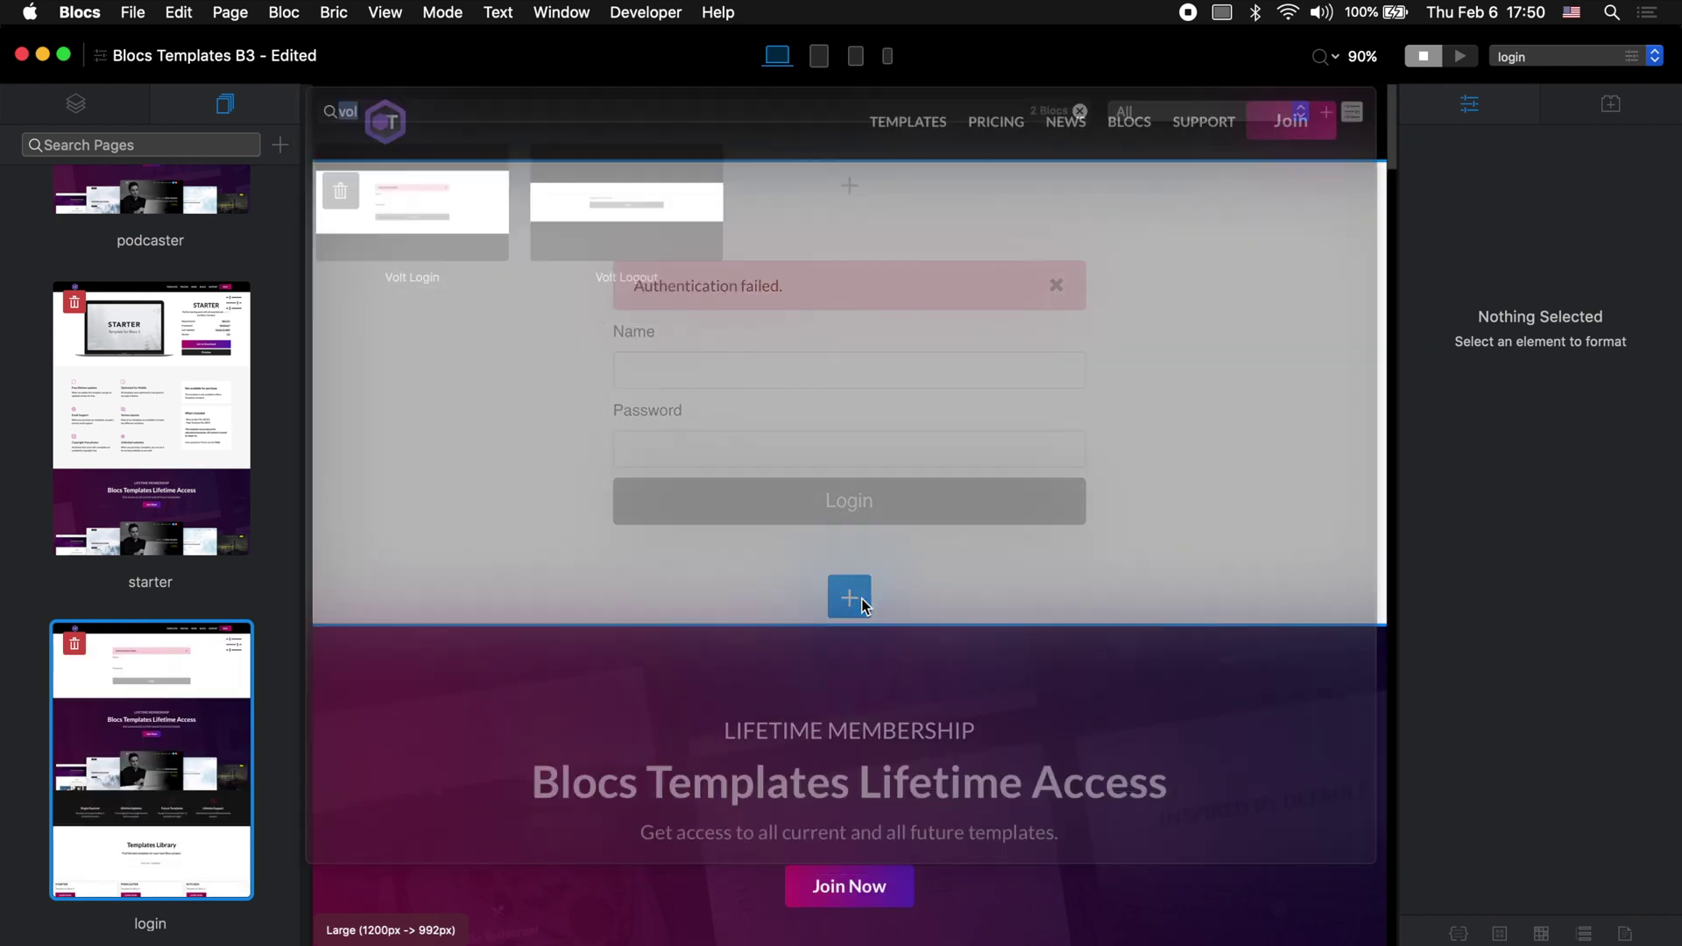
pyautogui.click(618, 172)
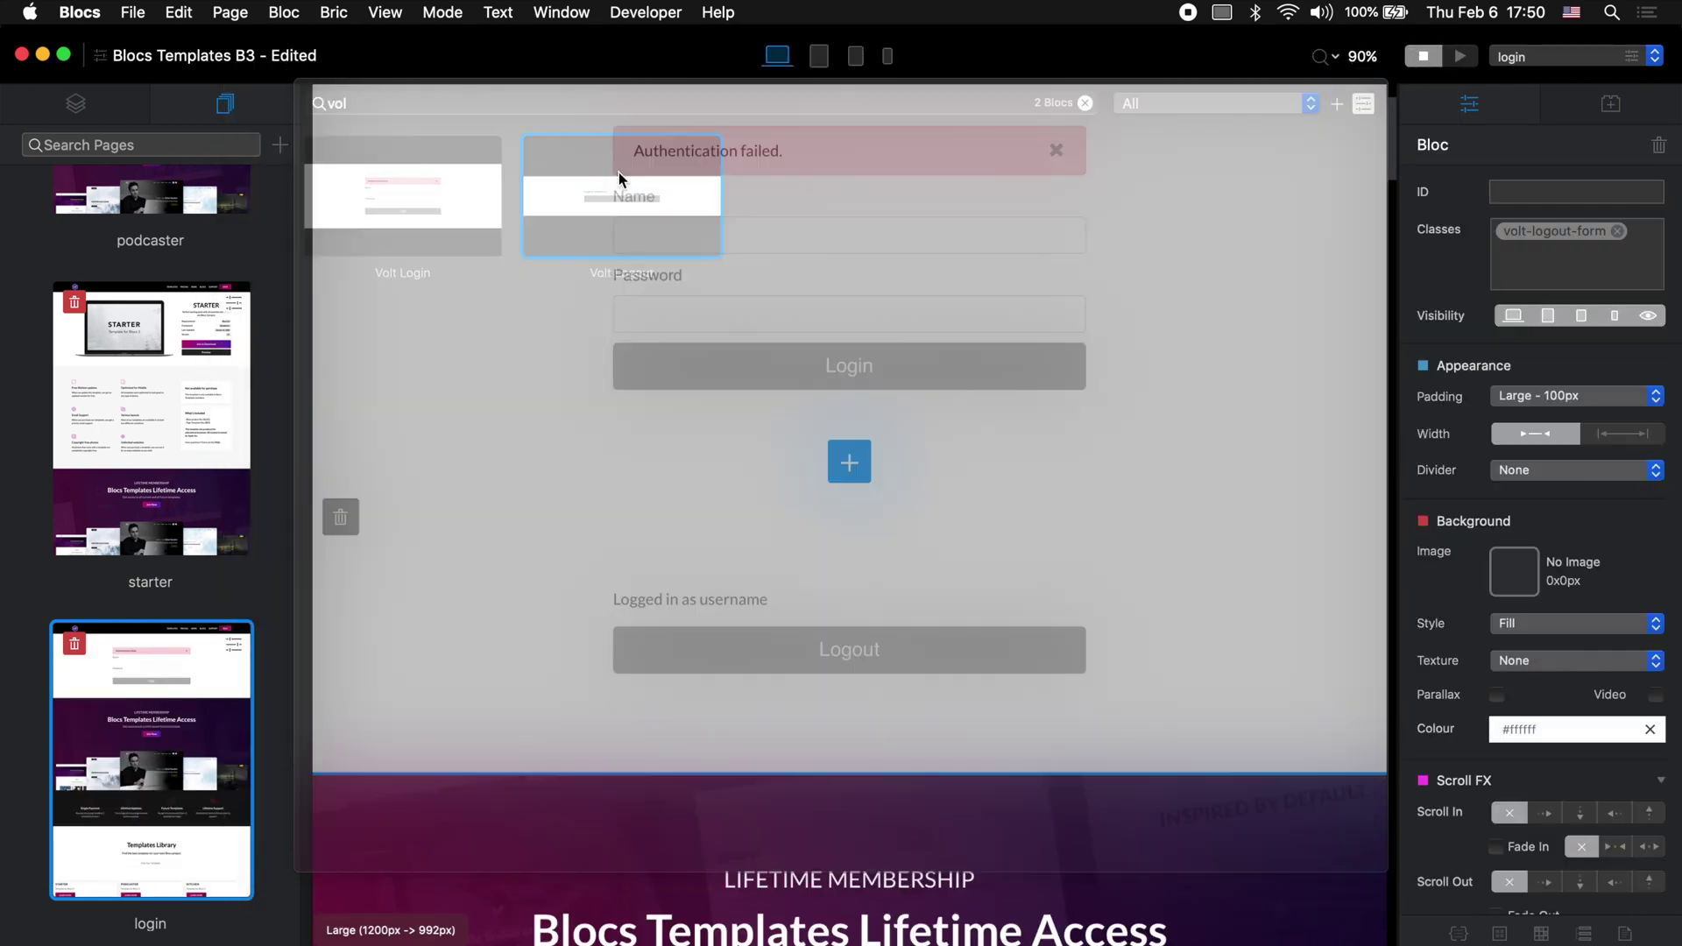
pyautogui.scroll(5, 645, 293)
pyautogui.click(1040, 627)
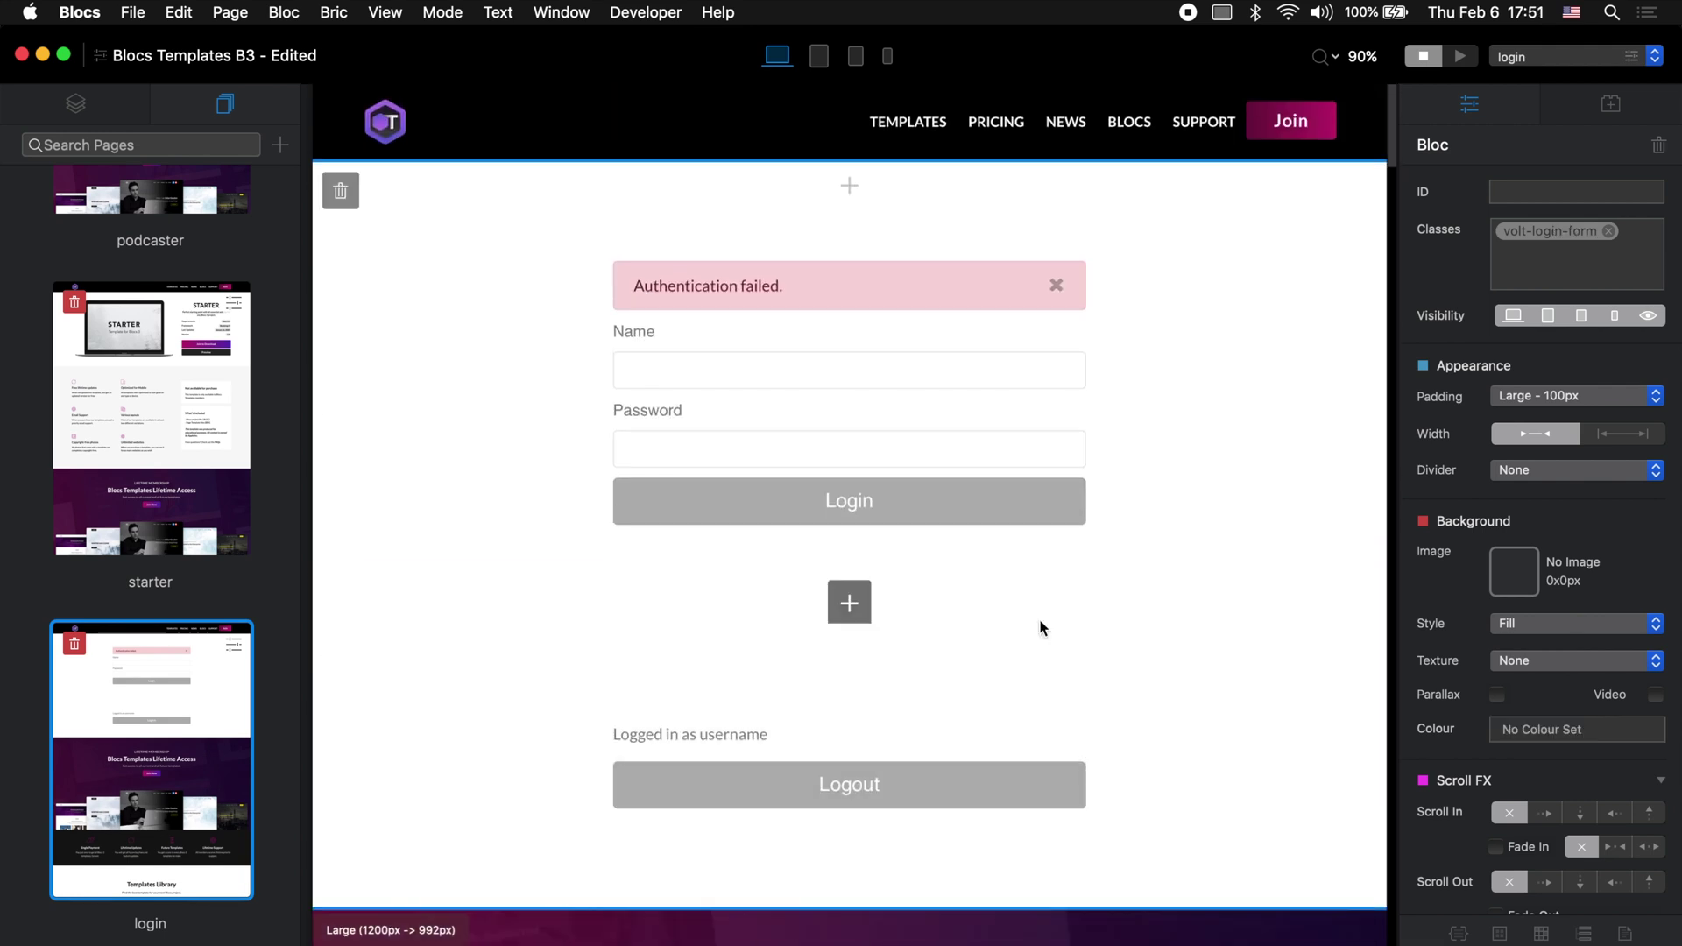
# Step: Apply the blue-button class to the Login button and to the Logout button
pyautogui.click(953, 513)
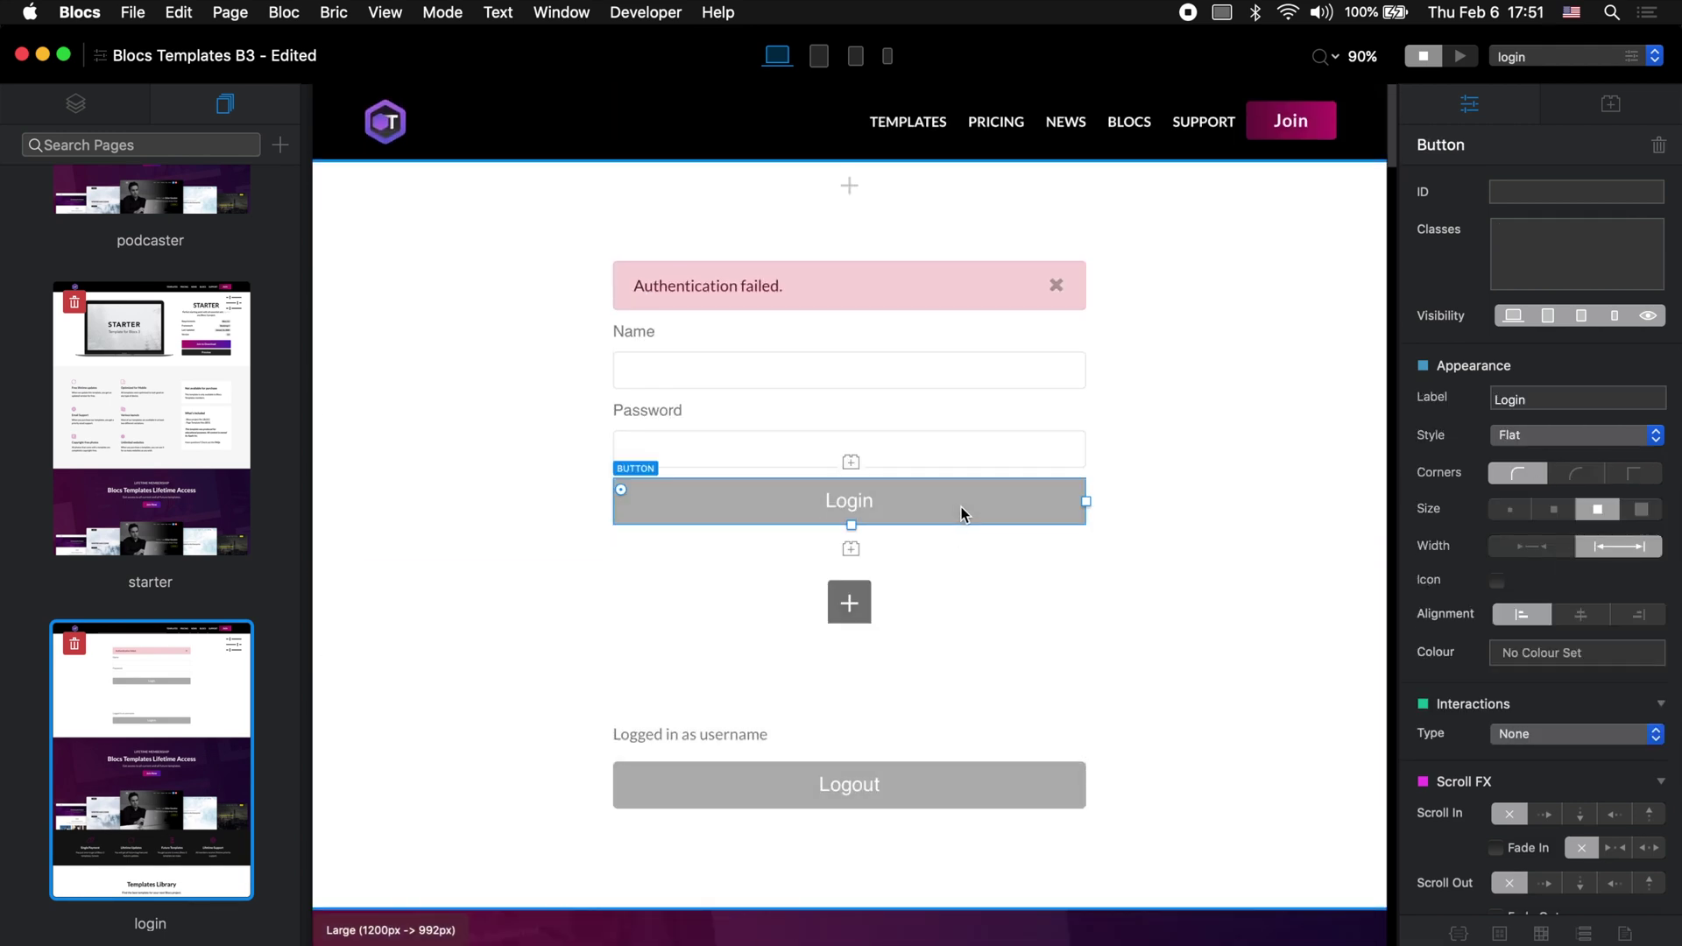
pyautogui.write('butt')
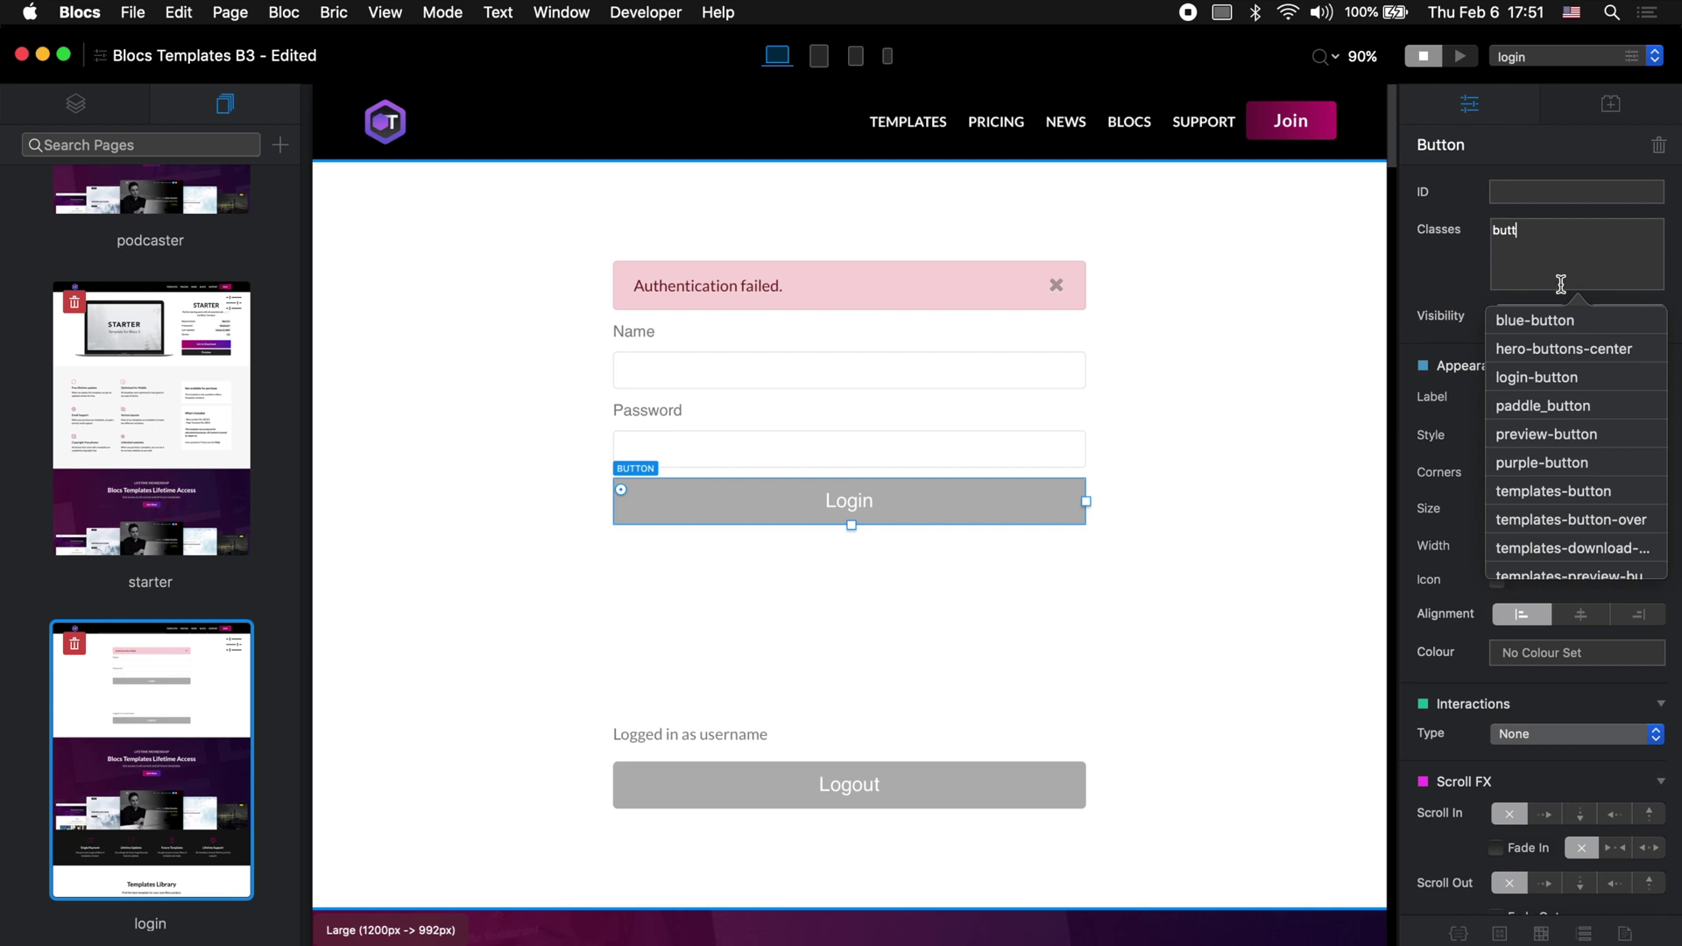
pyautogui.click(1577, 322)
pyautogui.click(954, 778)
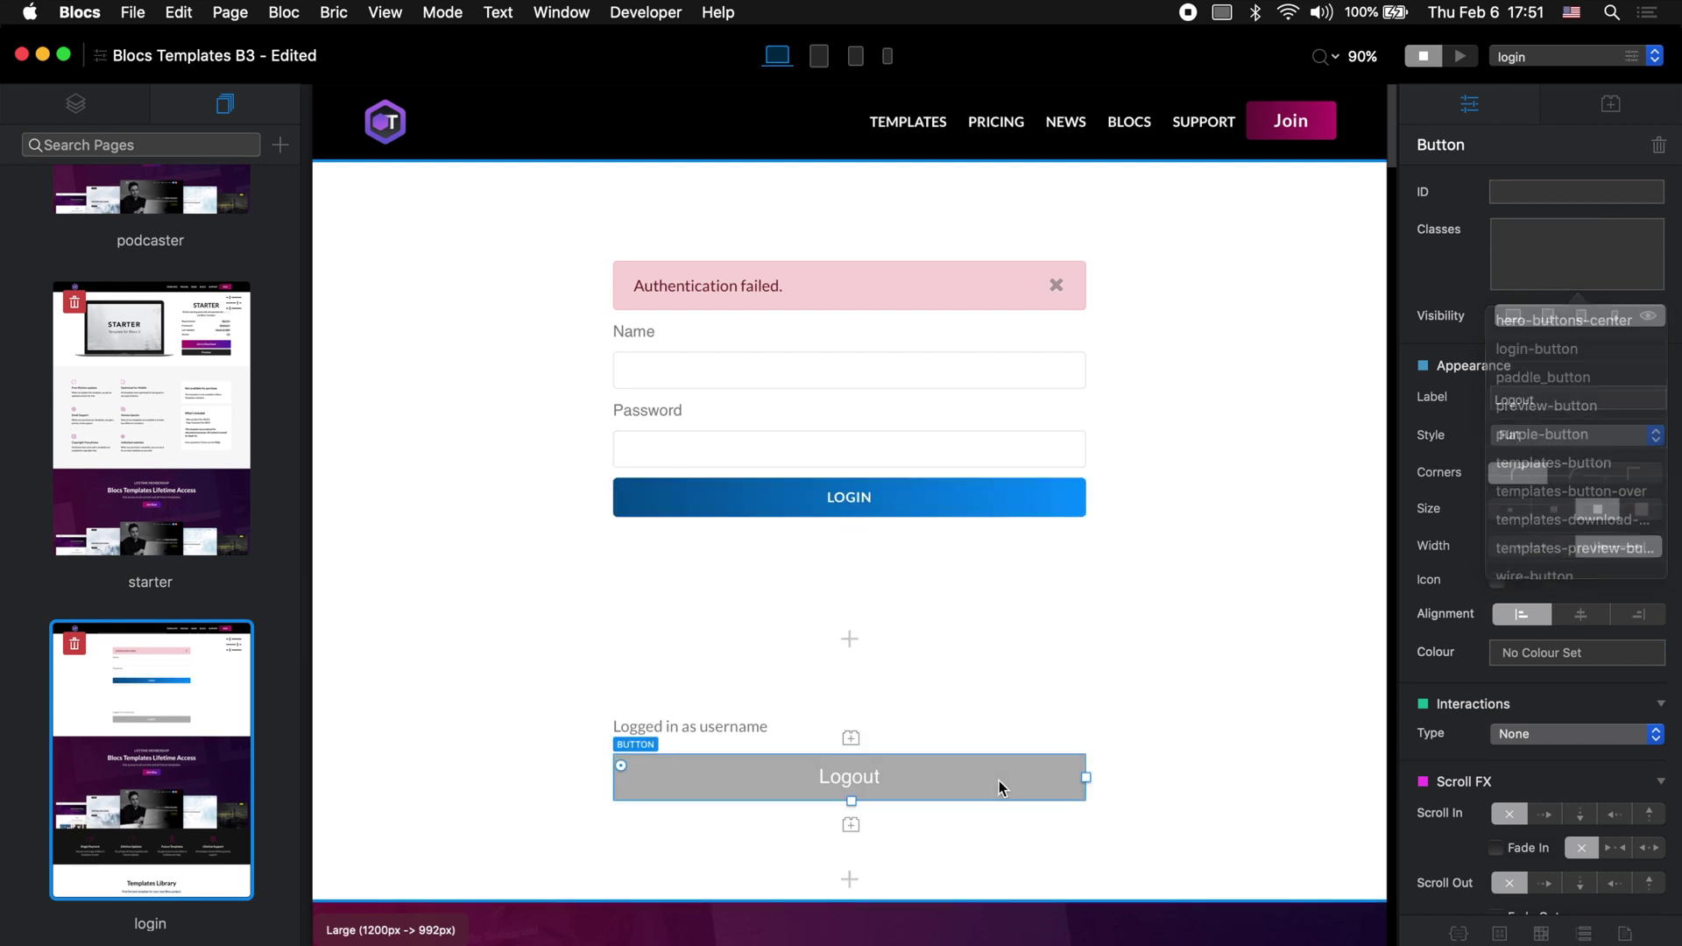
pyautogui.click(1574, 245)
pyautogui.write('bu')
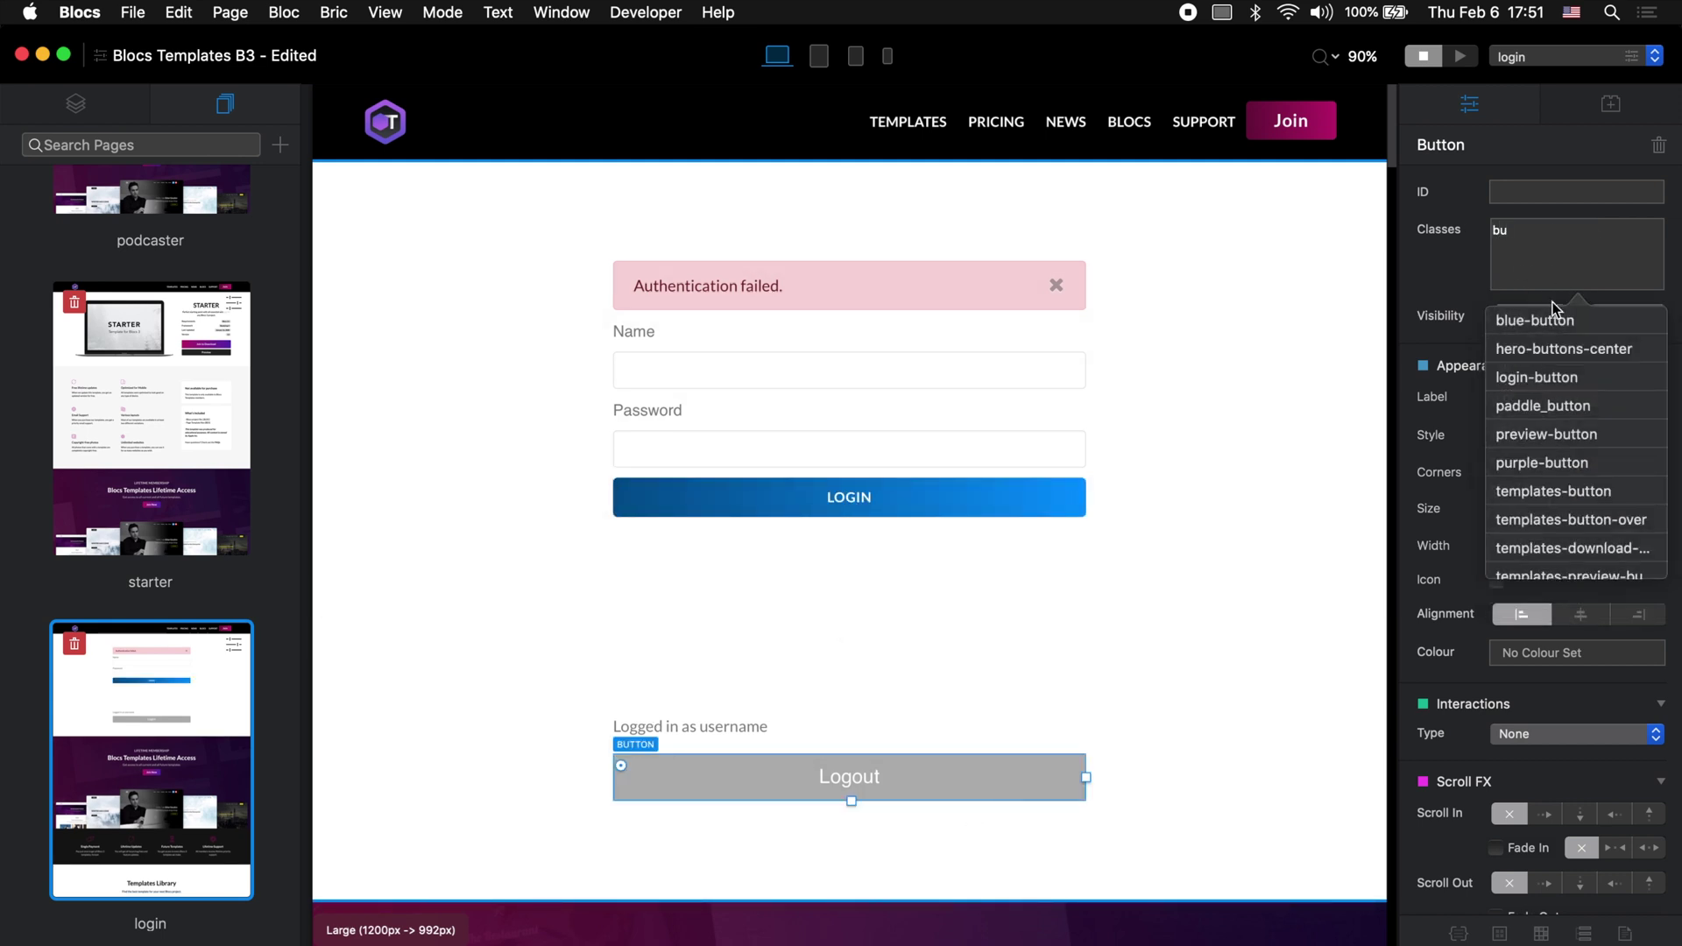
pyautogui.click(1554, 314)
pyautogui.click(1249, 678)
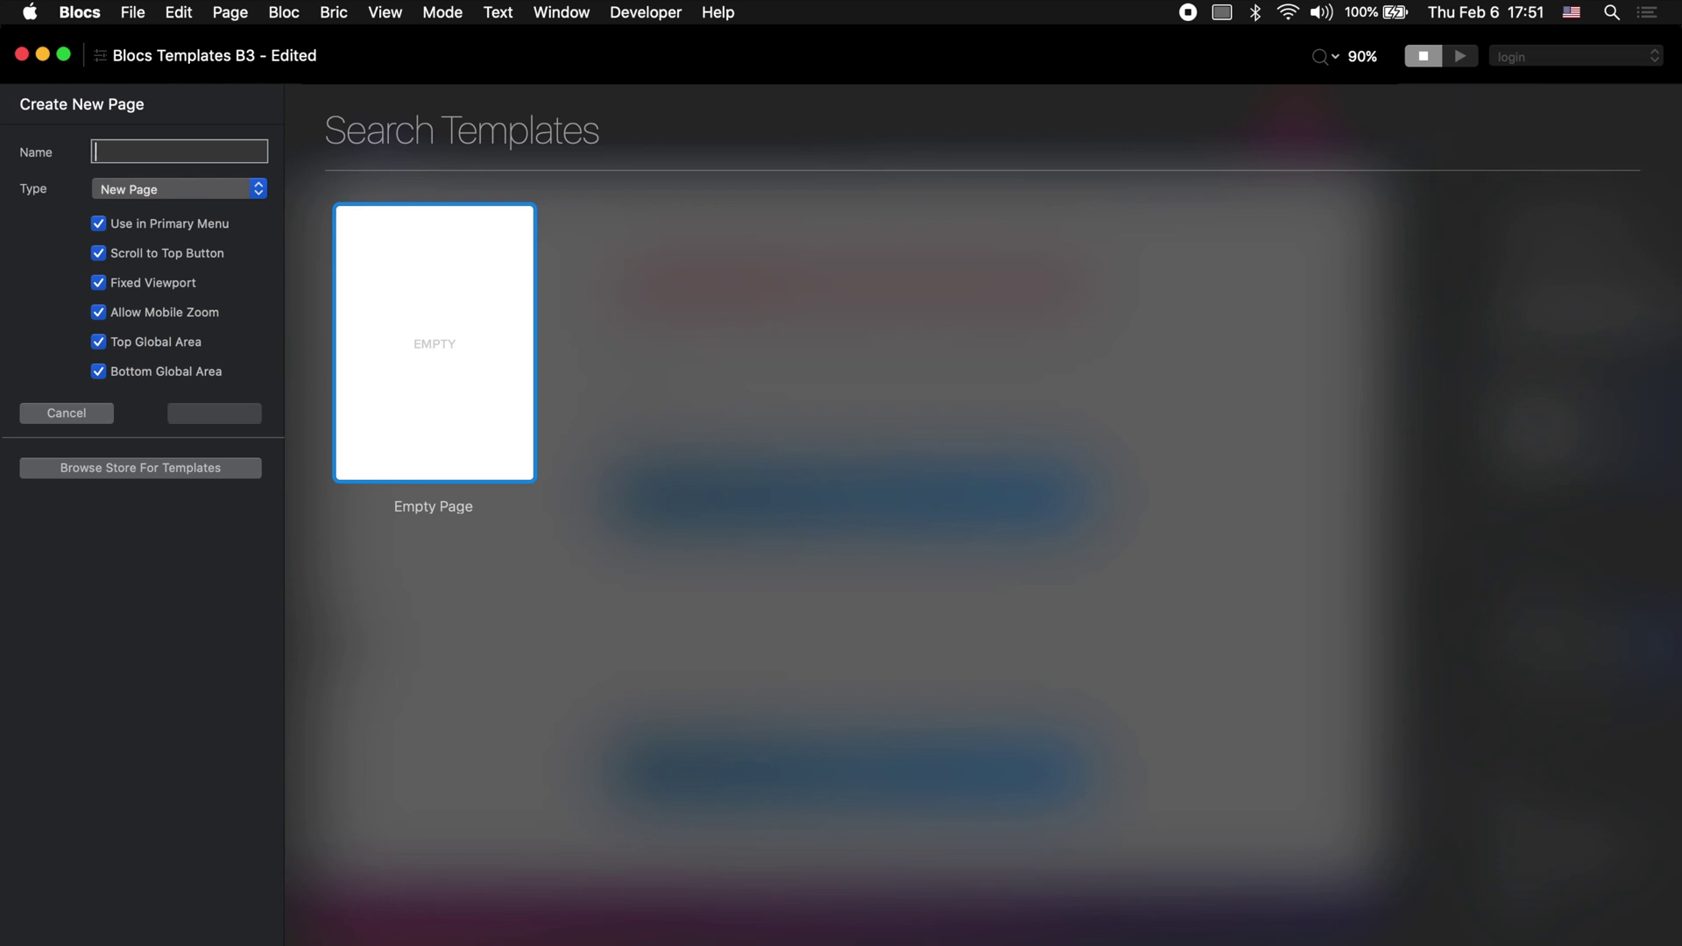
# Step: Add a page named 'about-me' with Use in Primary Menu unchecked
pyautogui.write('about-')
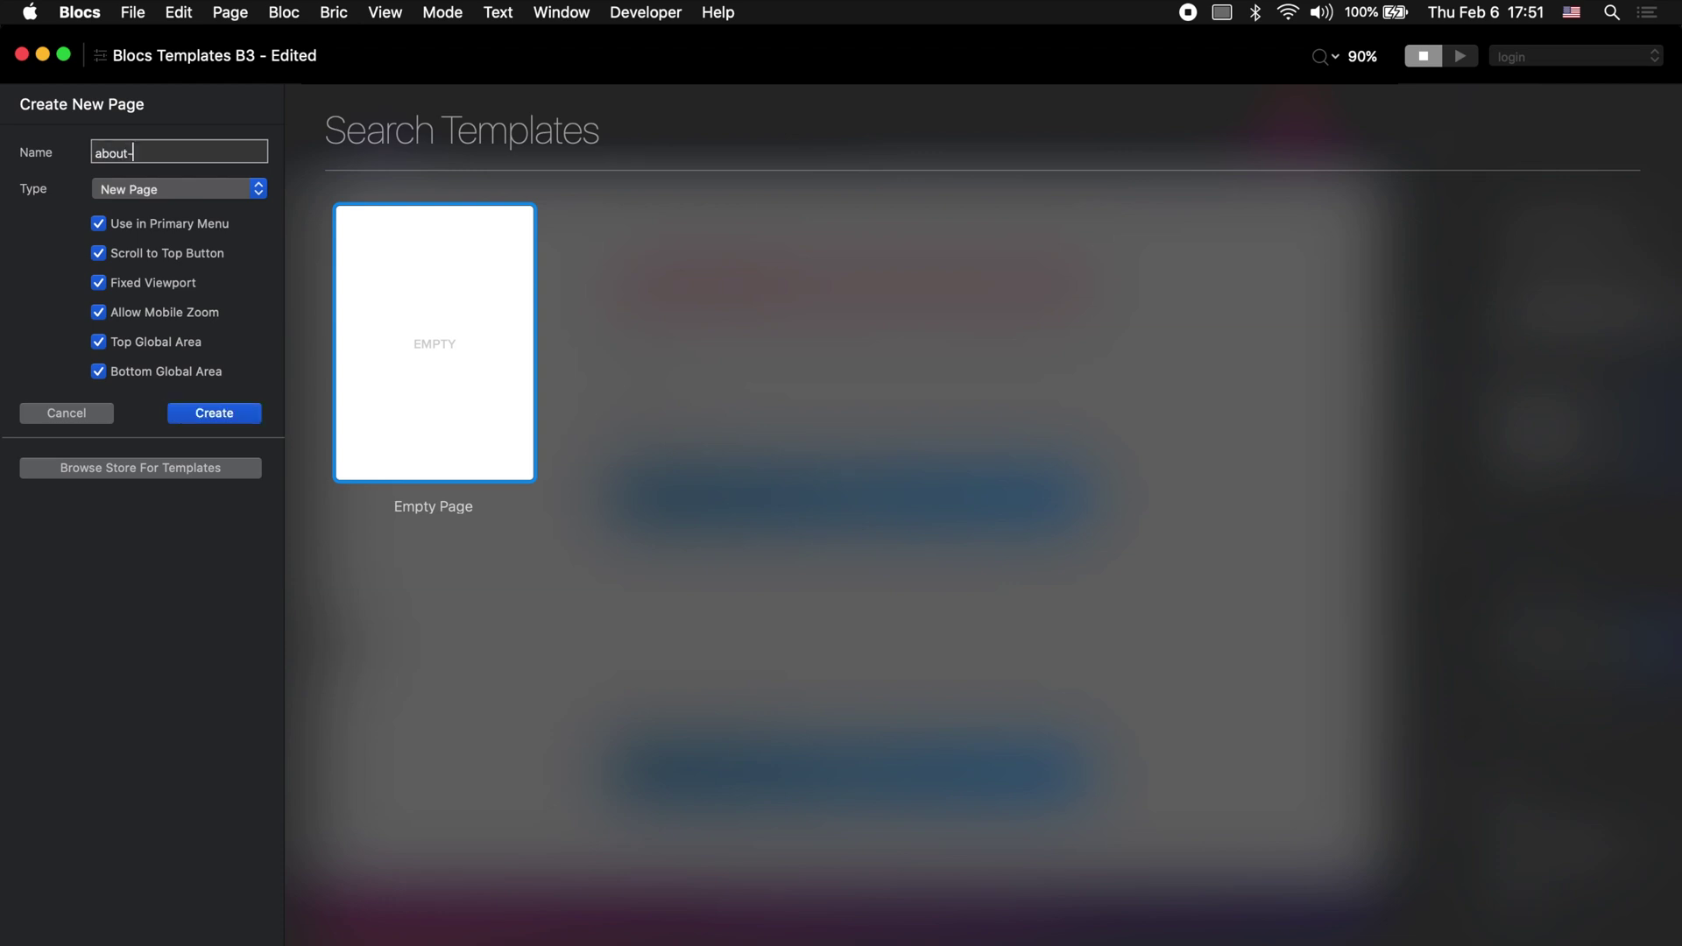
pyautogui.write('me')
pyautogui.click(170, 226)
pyautogui.click(225, 410)
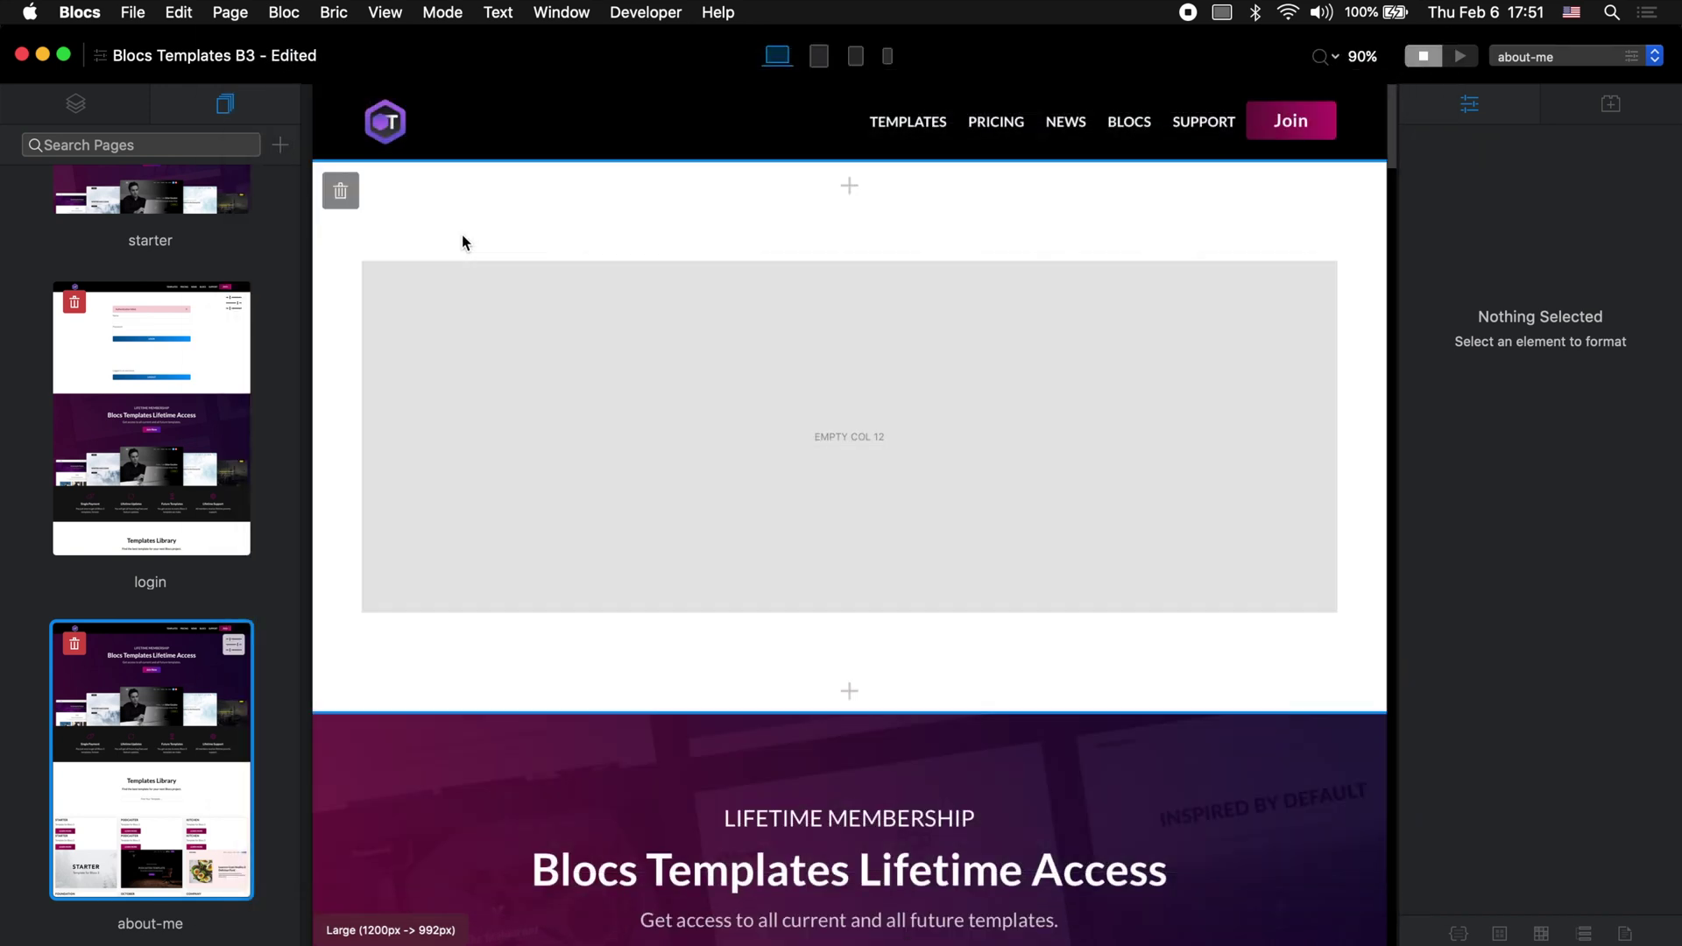
# Step: In SM view, resize the empty bloc's column to 4 and add a second 8-wide column
pyautogui.click(869, 61)
pyautogui.click(1078, 402)
pyautogui.click(1111, 443)
pyautogui.moveTo(1116, 439); pyautogui.dragTo(614, 409)
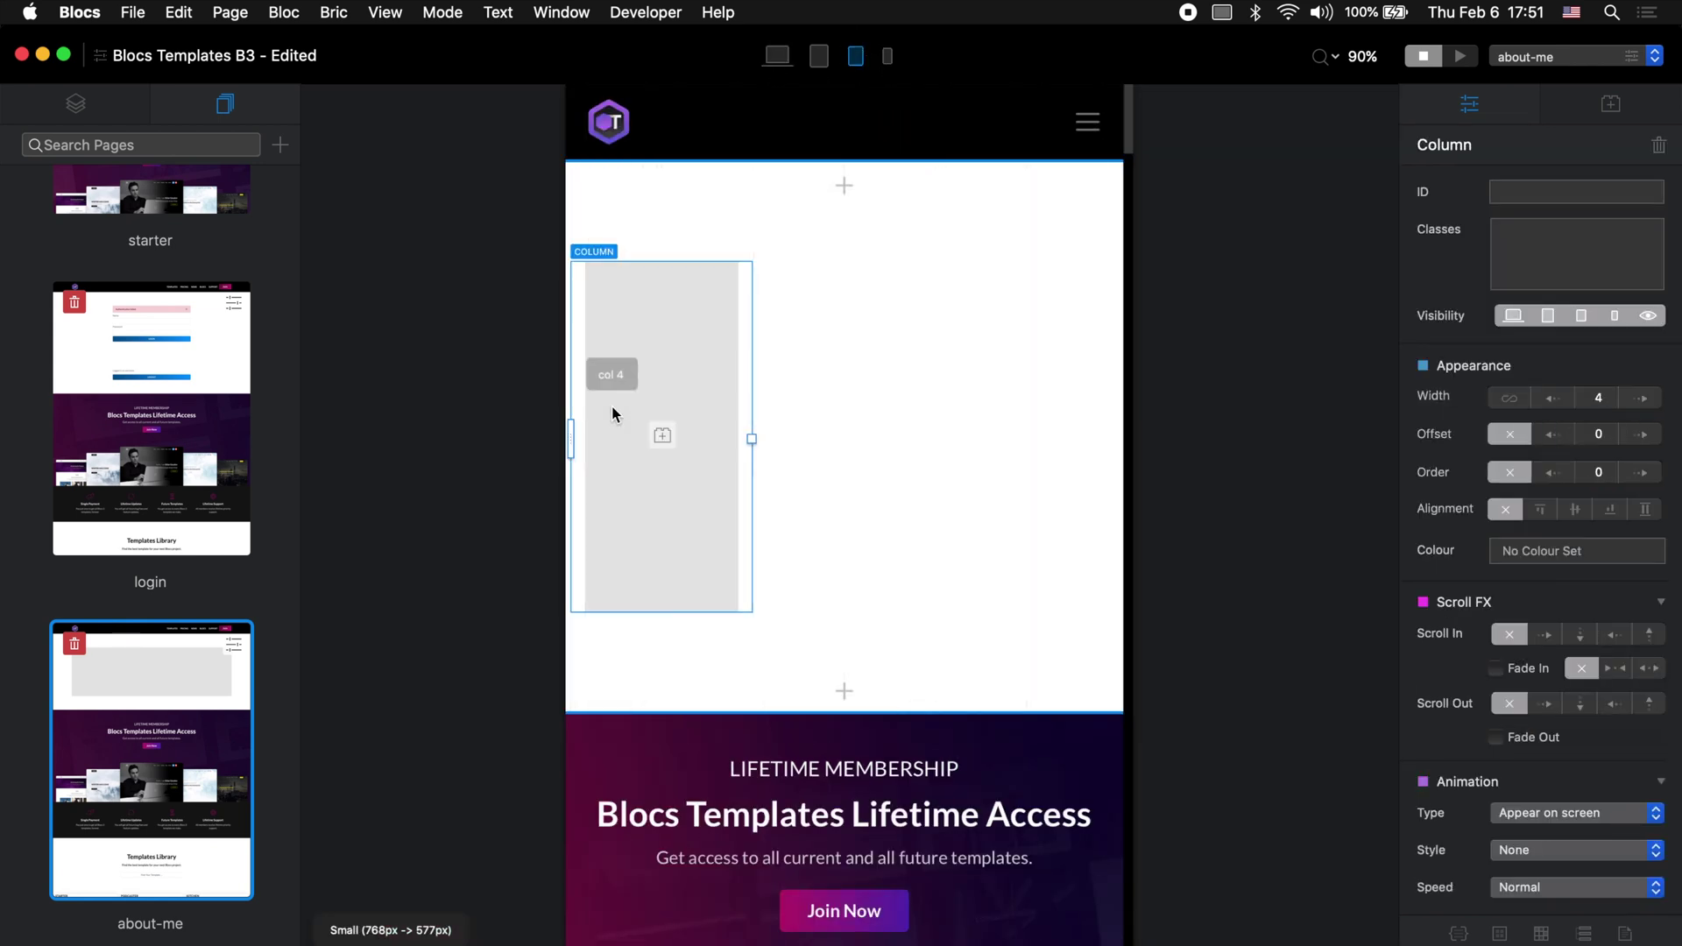
pyautogui.click(775, 403)
pyautogui.moveTo(935, 360); pyautogui.dragTo(1130, 366)
pyautogui.click(777, 55)
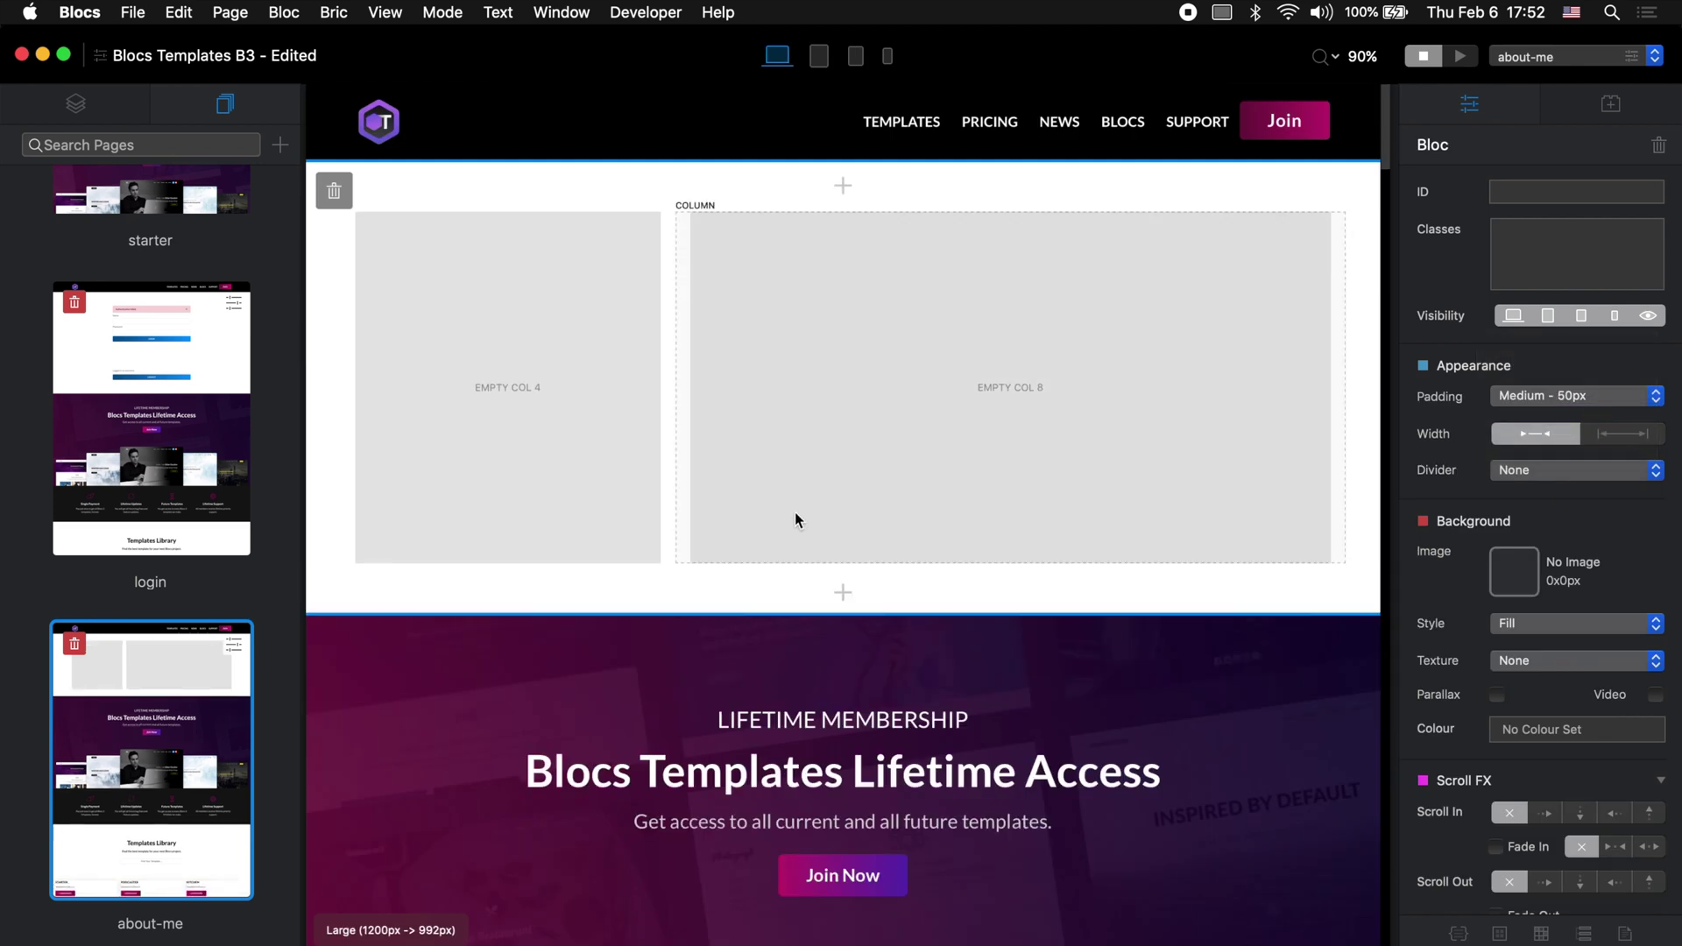
pyautogui.click(91, 117)
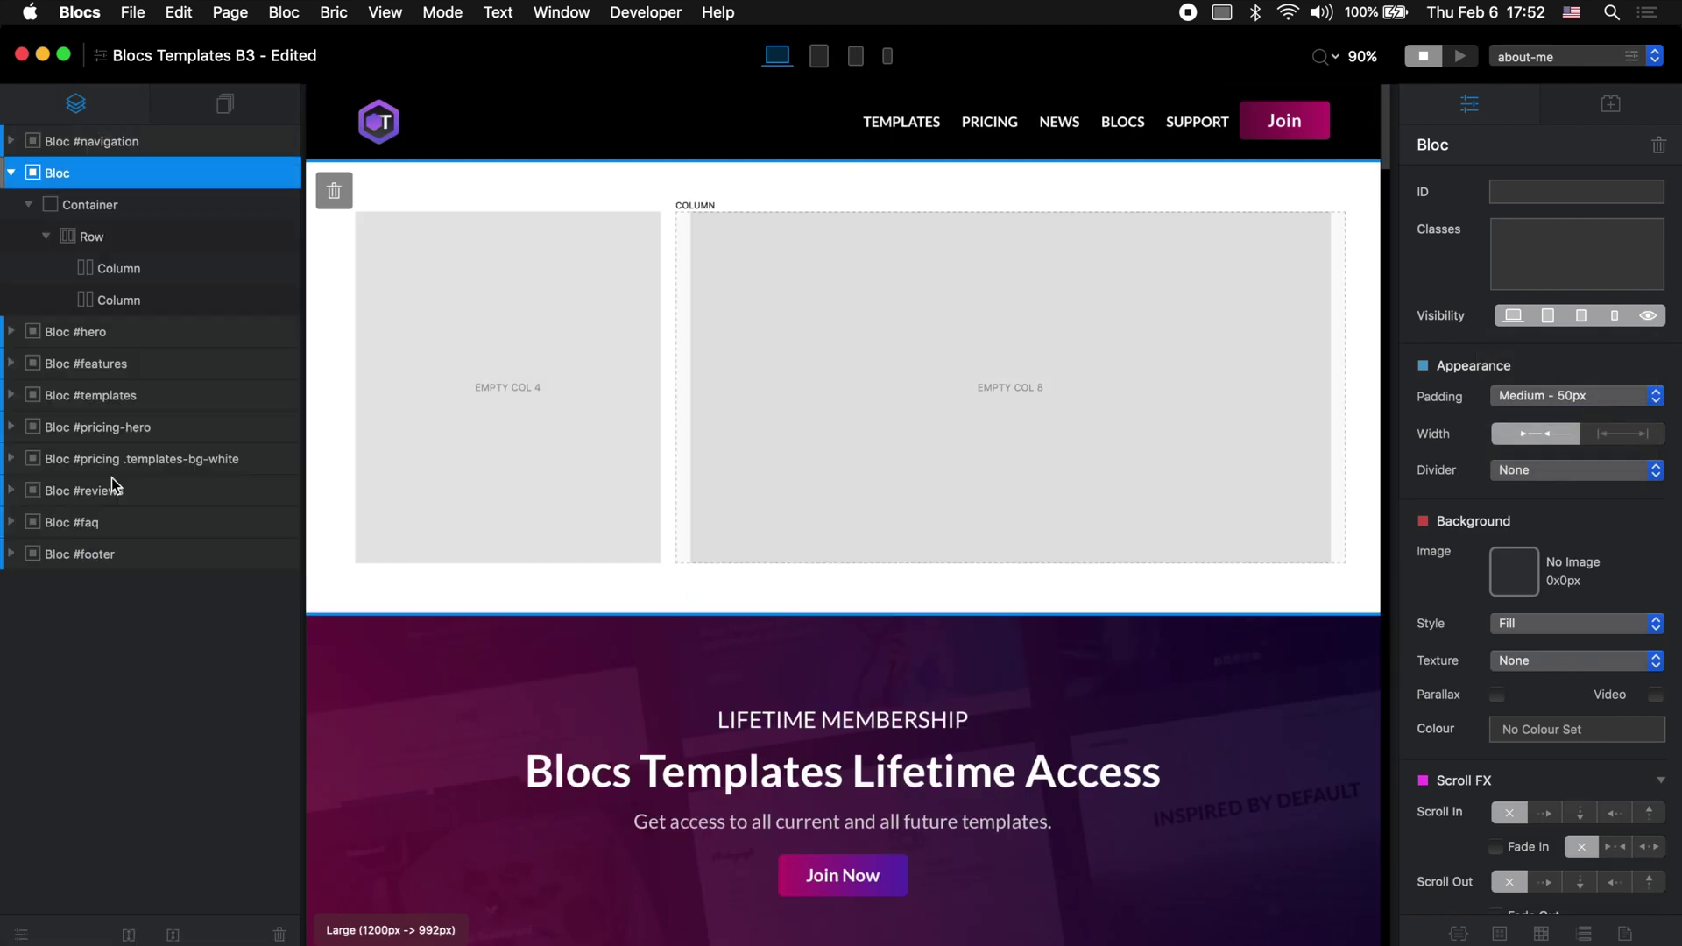
# Step: Duplicate the two-column row, give the copy the largest margin, and stretch its column full-width
pyautogui.click(133, 244)
pyautogui.press('super+d')
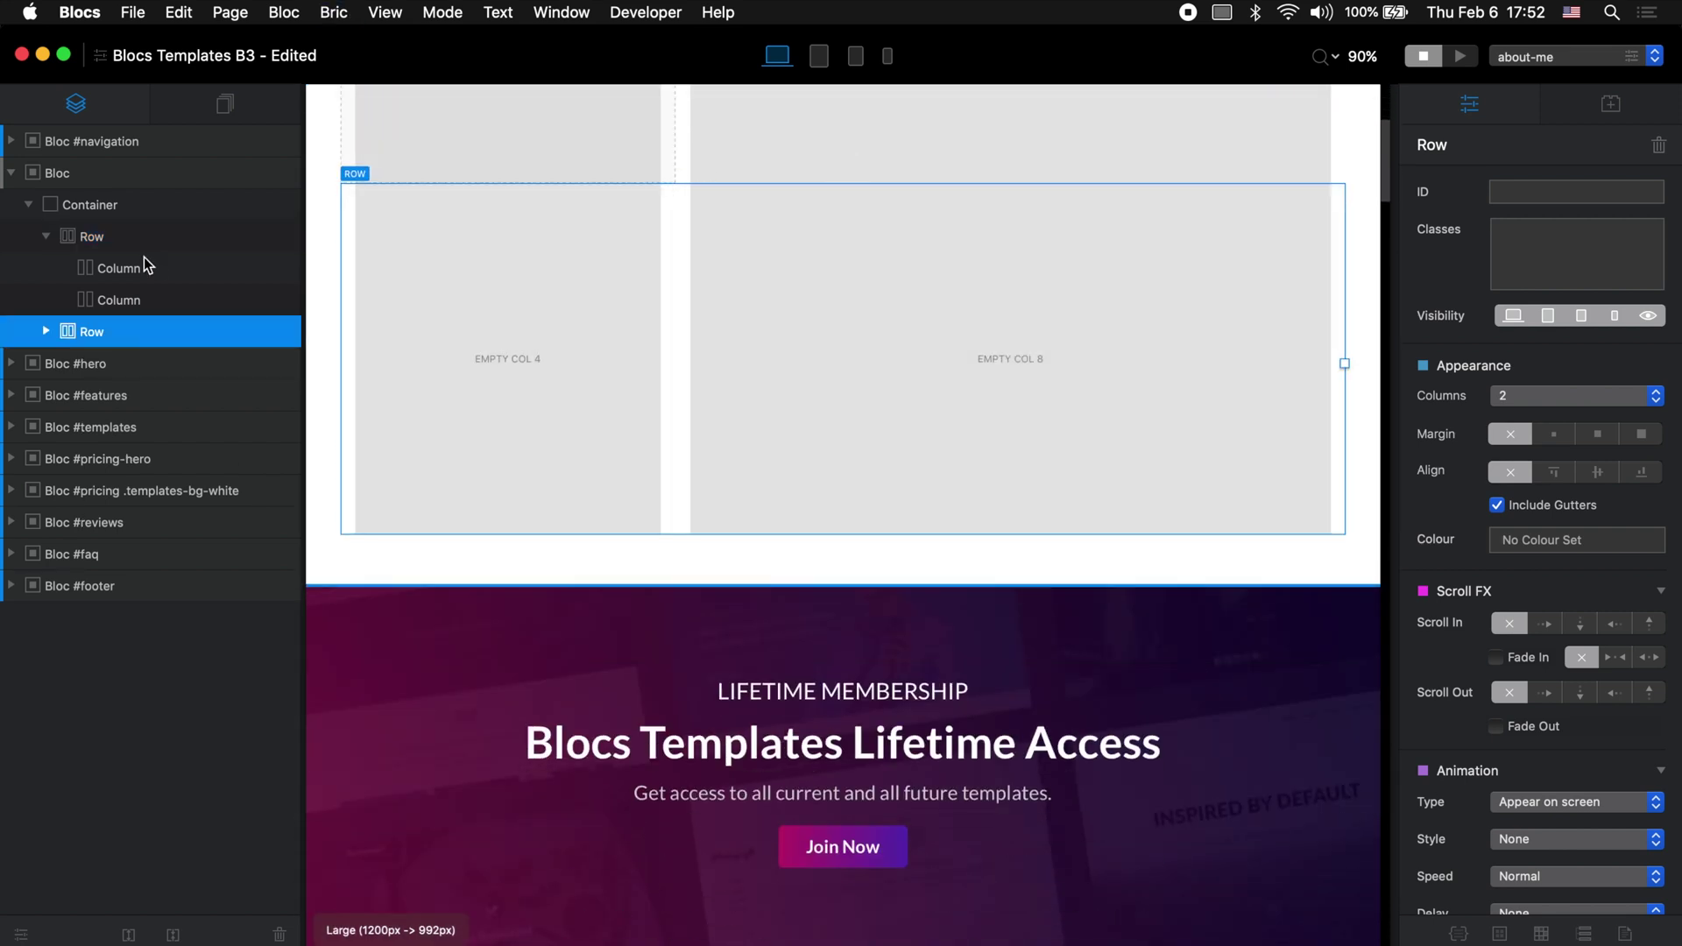
pyautogui.click(1640, 434)
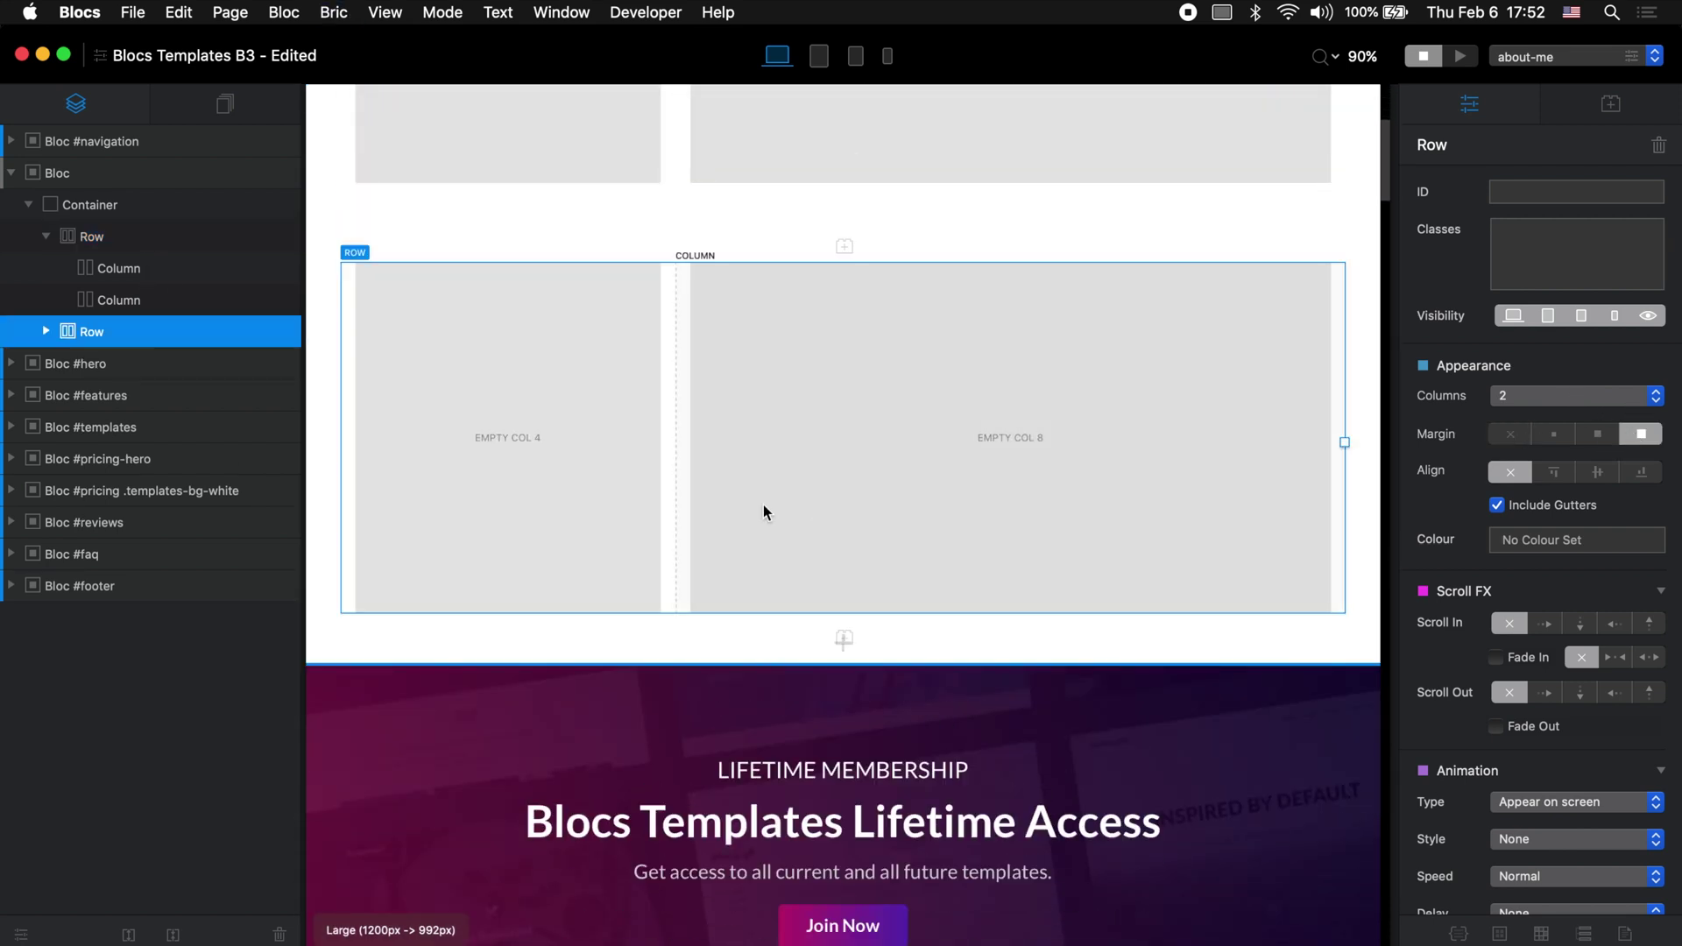
pyautogui.scroll(3, 764, 511)
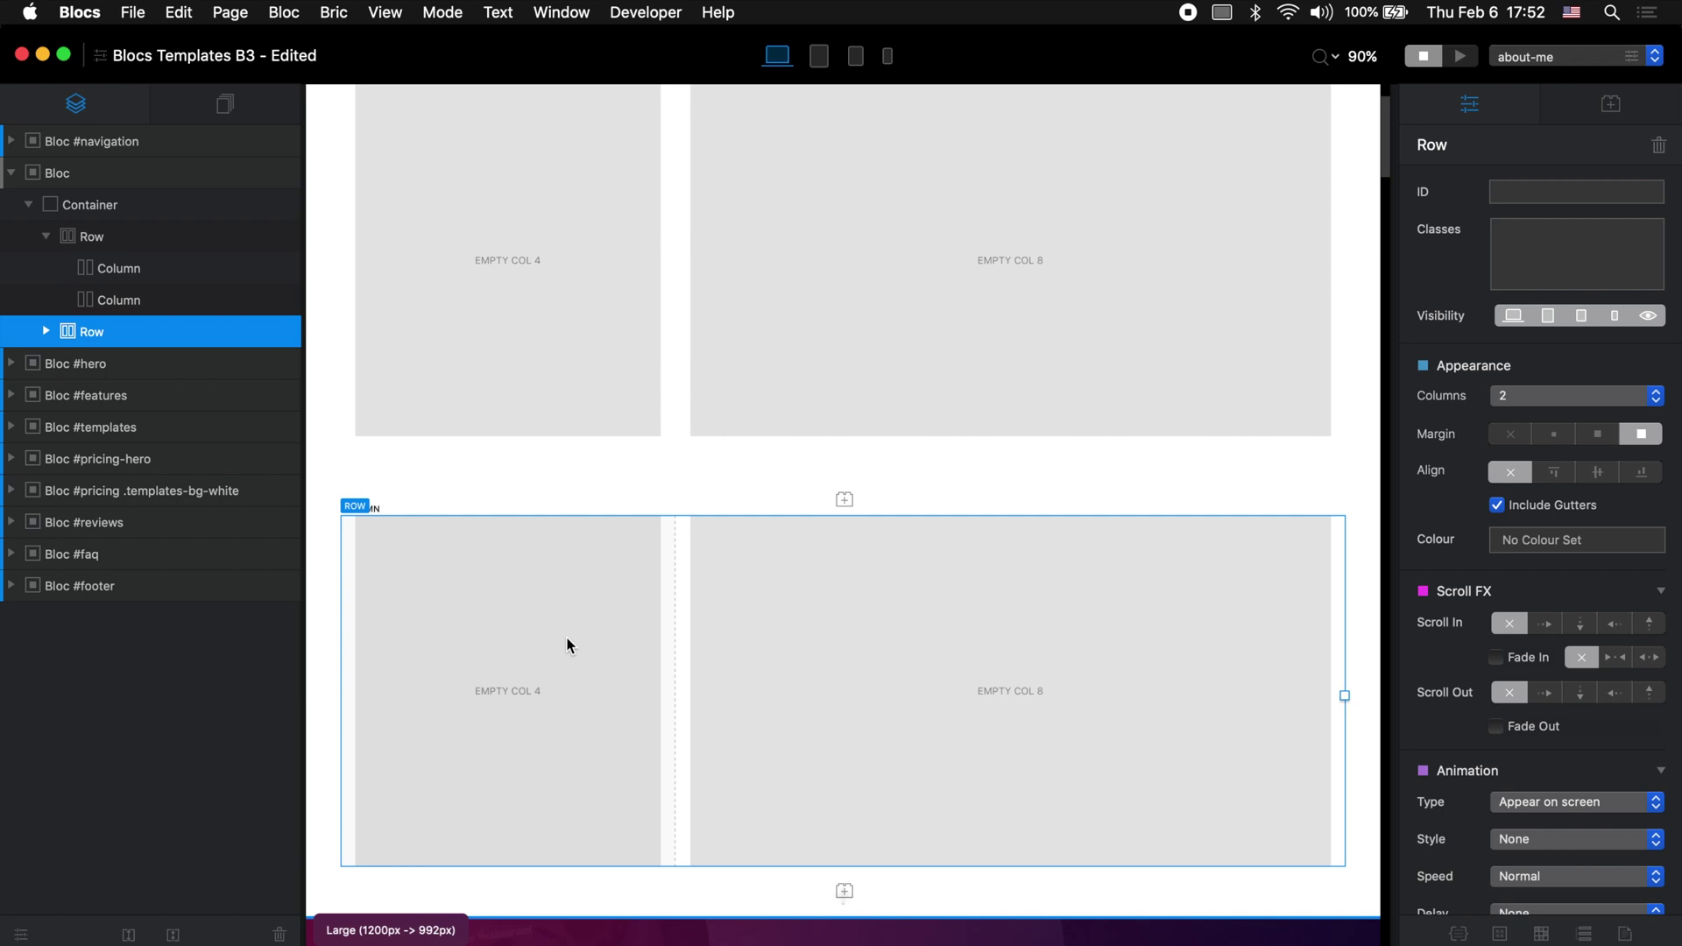
pyautogui.click(565, 642)
pyautogui.press('super+Right')
pyautogui.press('super+Right')
pyautogui.press('super+Right')
pyautogui.press('super+Right')
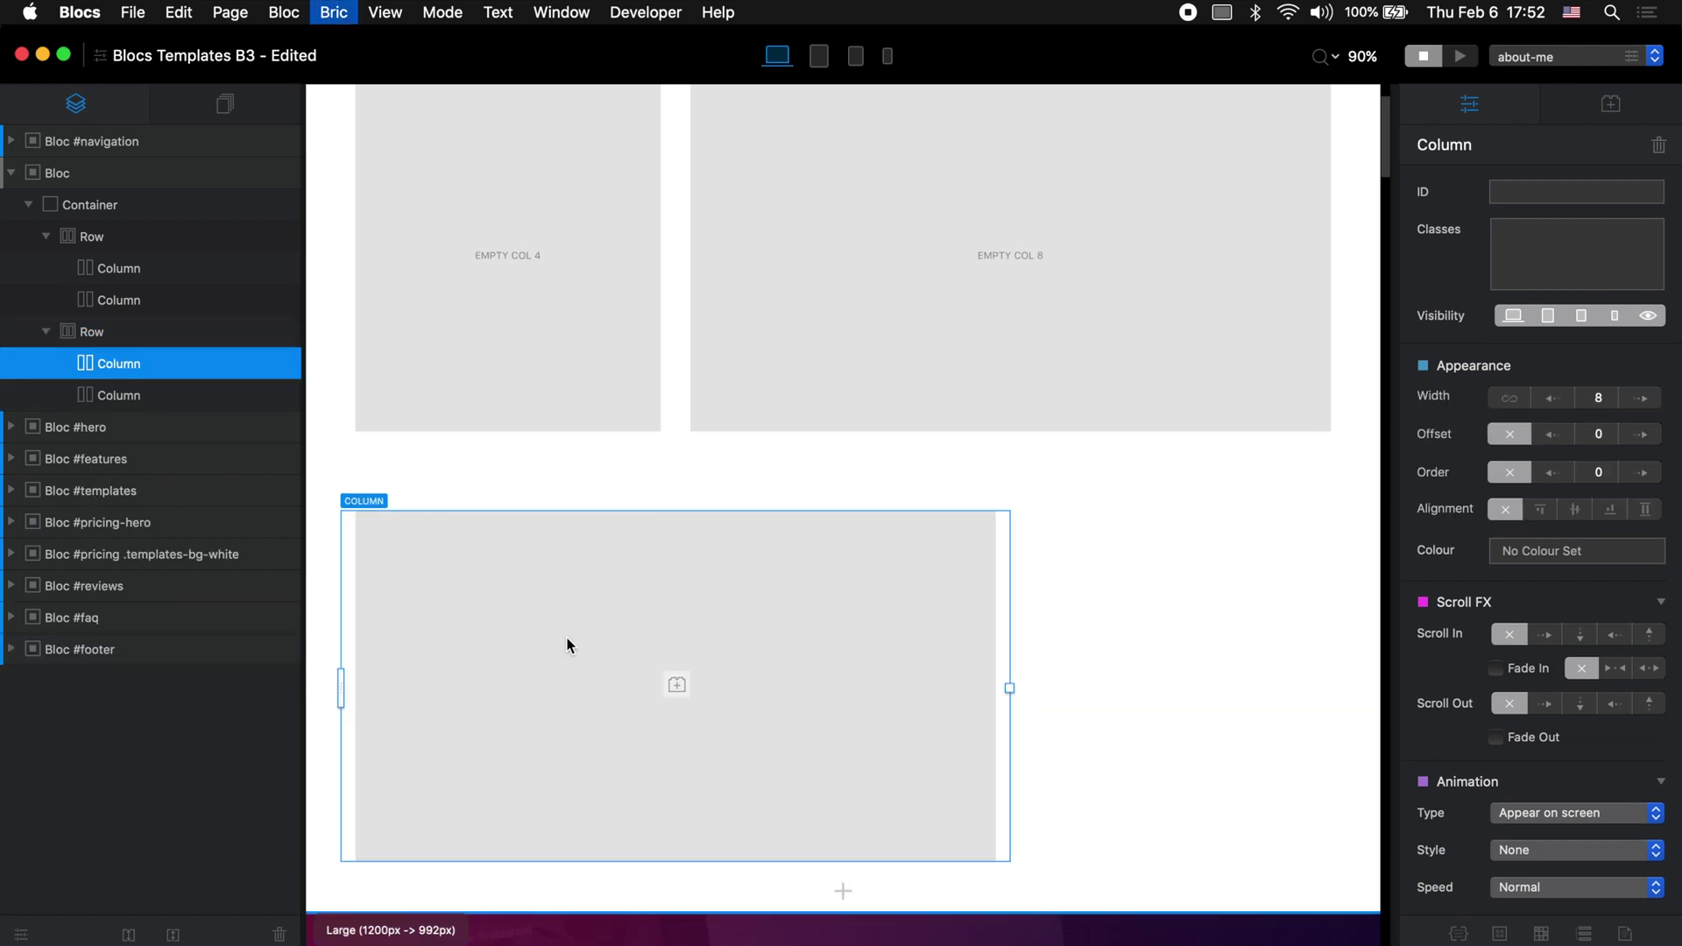
pyautogui.scroll(-4, 570, 646)
pyautogui.press('super+Right')
pyautogui.press('super+Right')
pyautogui.press('super+Right')
pyautogui.press('super+Right')
pyautogui.click(844, 358)
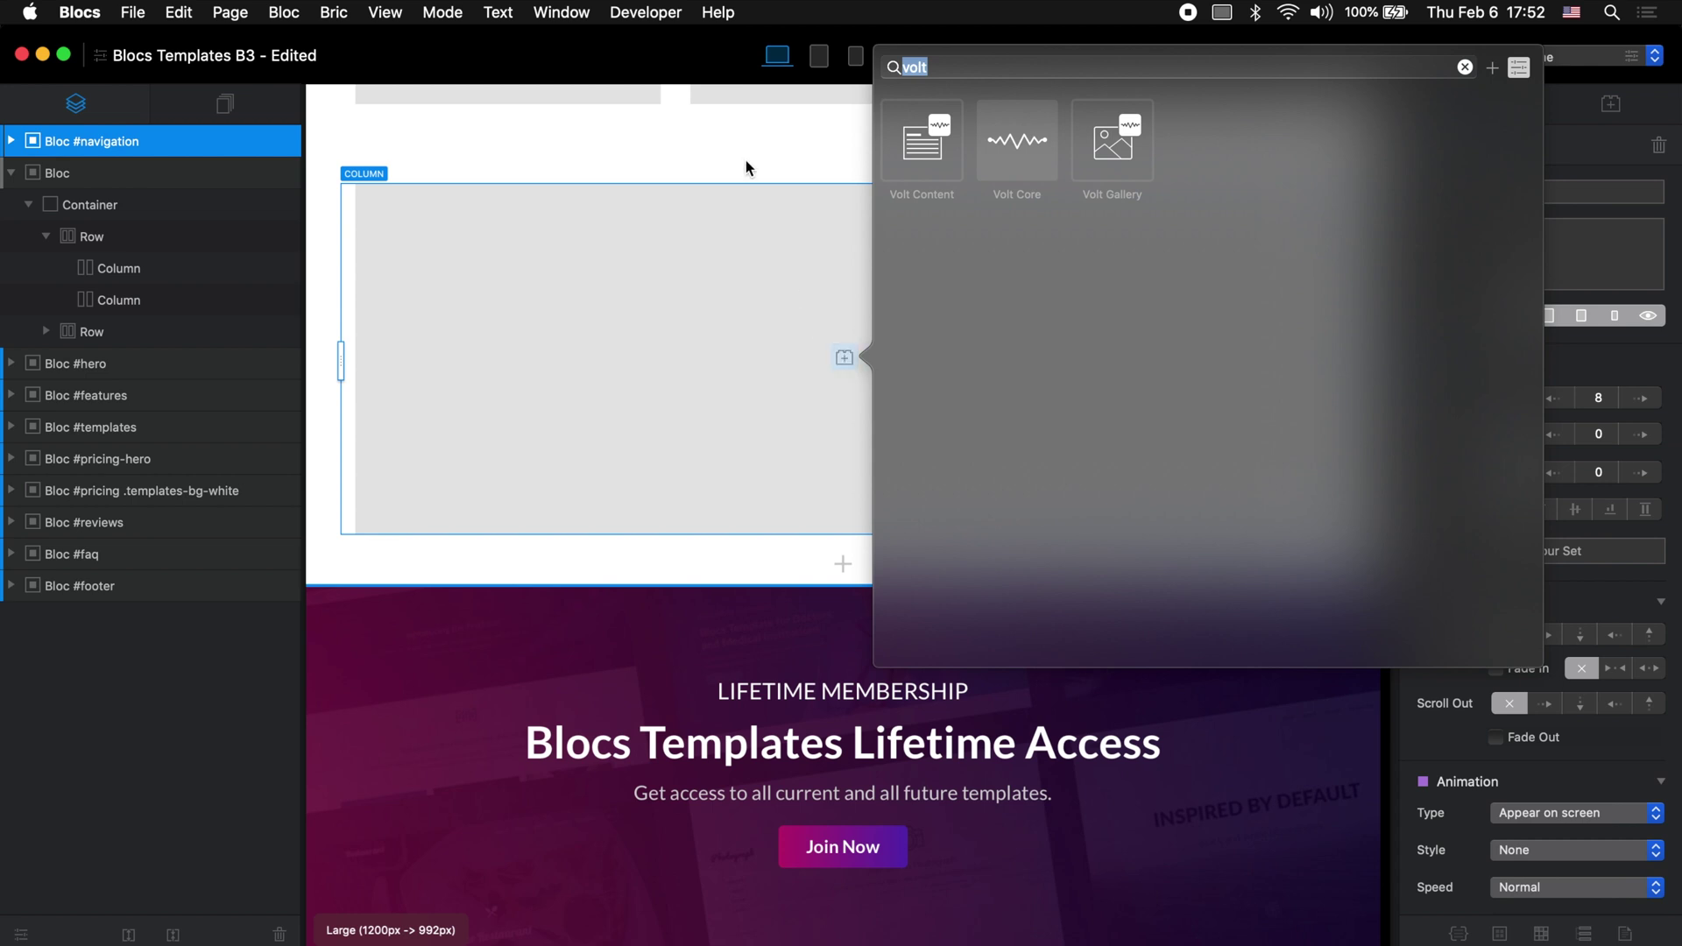
# Step: Insert a centred Heading Two reading 'Gallery Section' coloured #000000 into the full-width column
pyautogui.write('h2')
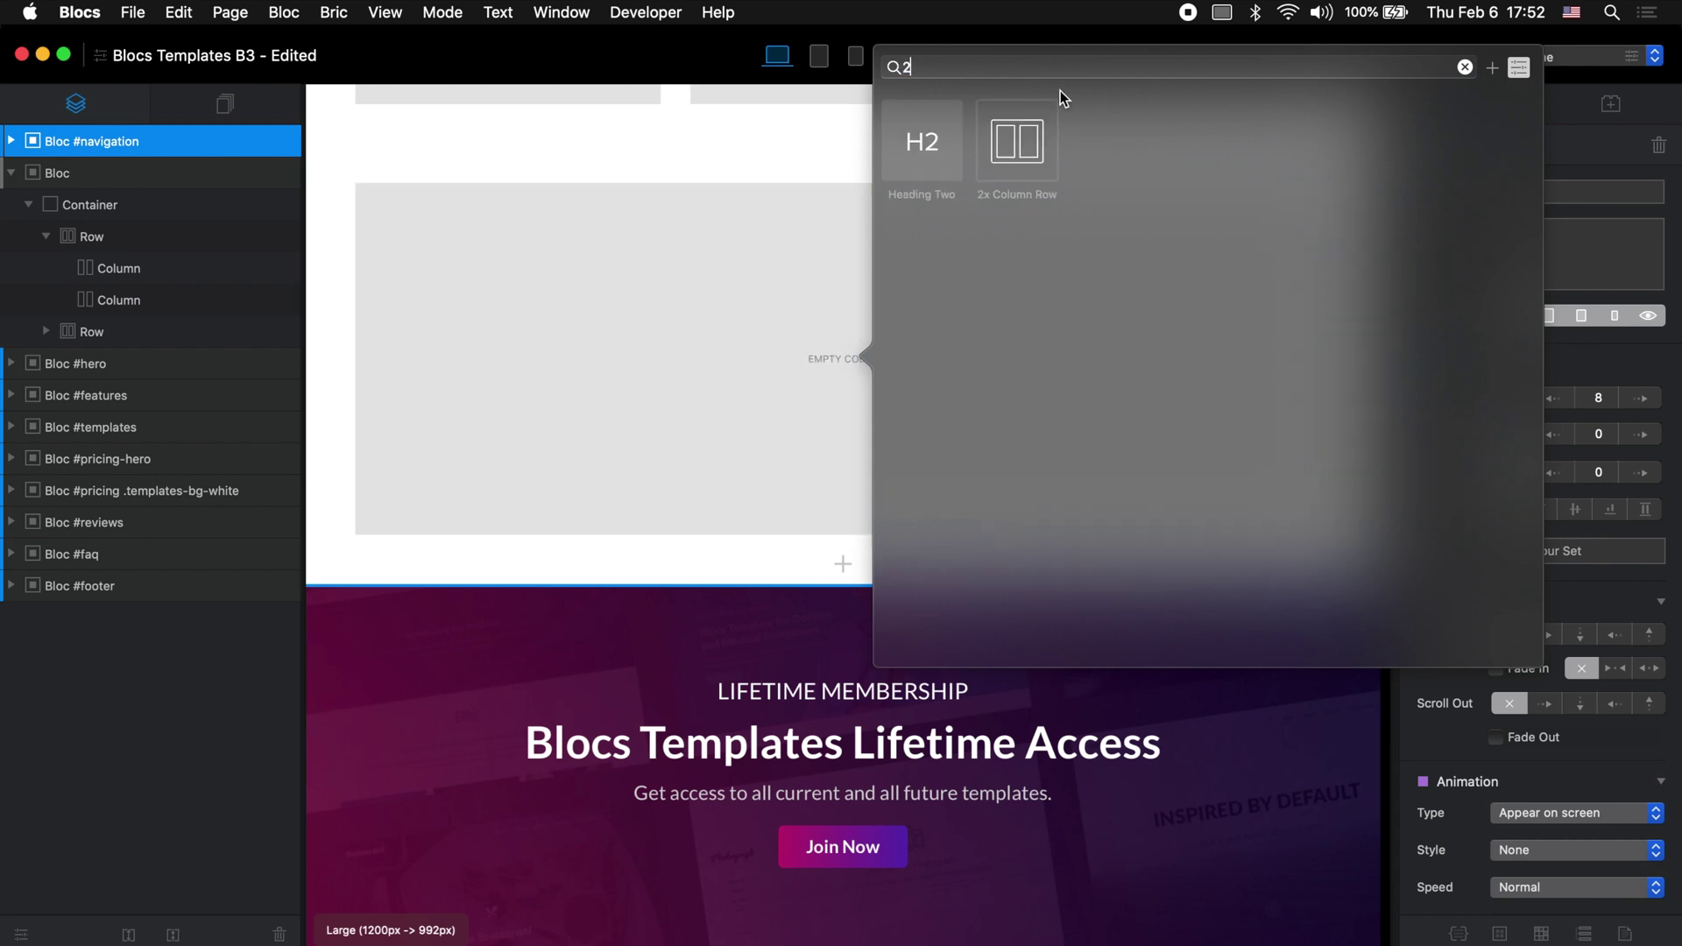
pyautogui.click(917, 139)
pyautogui.click(1555, 433)
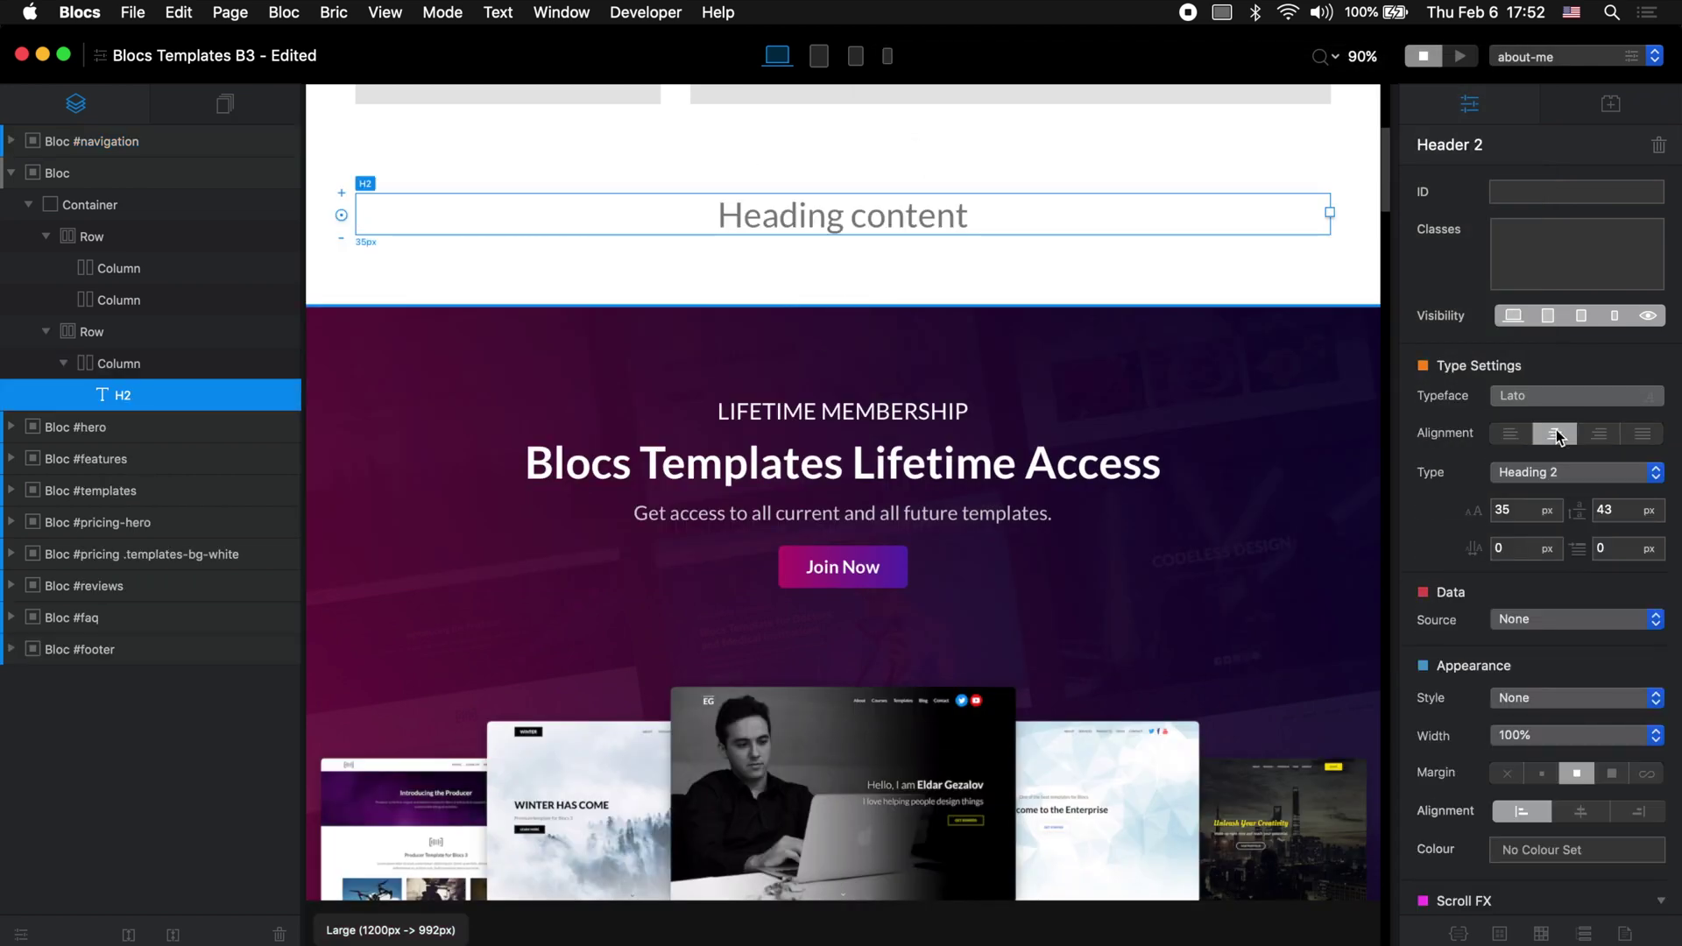
pyautogui.doubleClick(1000, 208)
pyautogui.write('G')
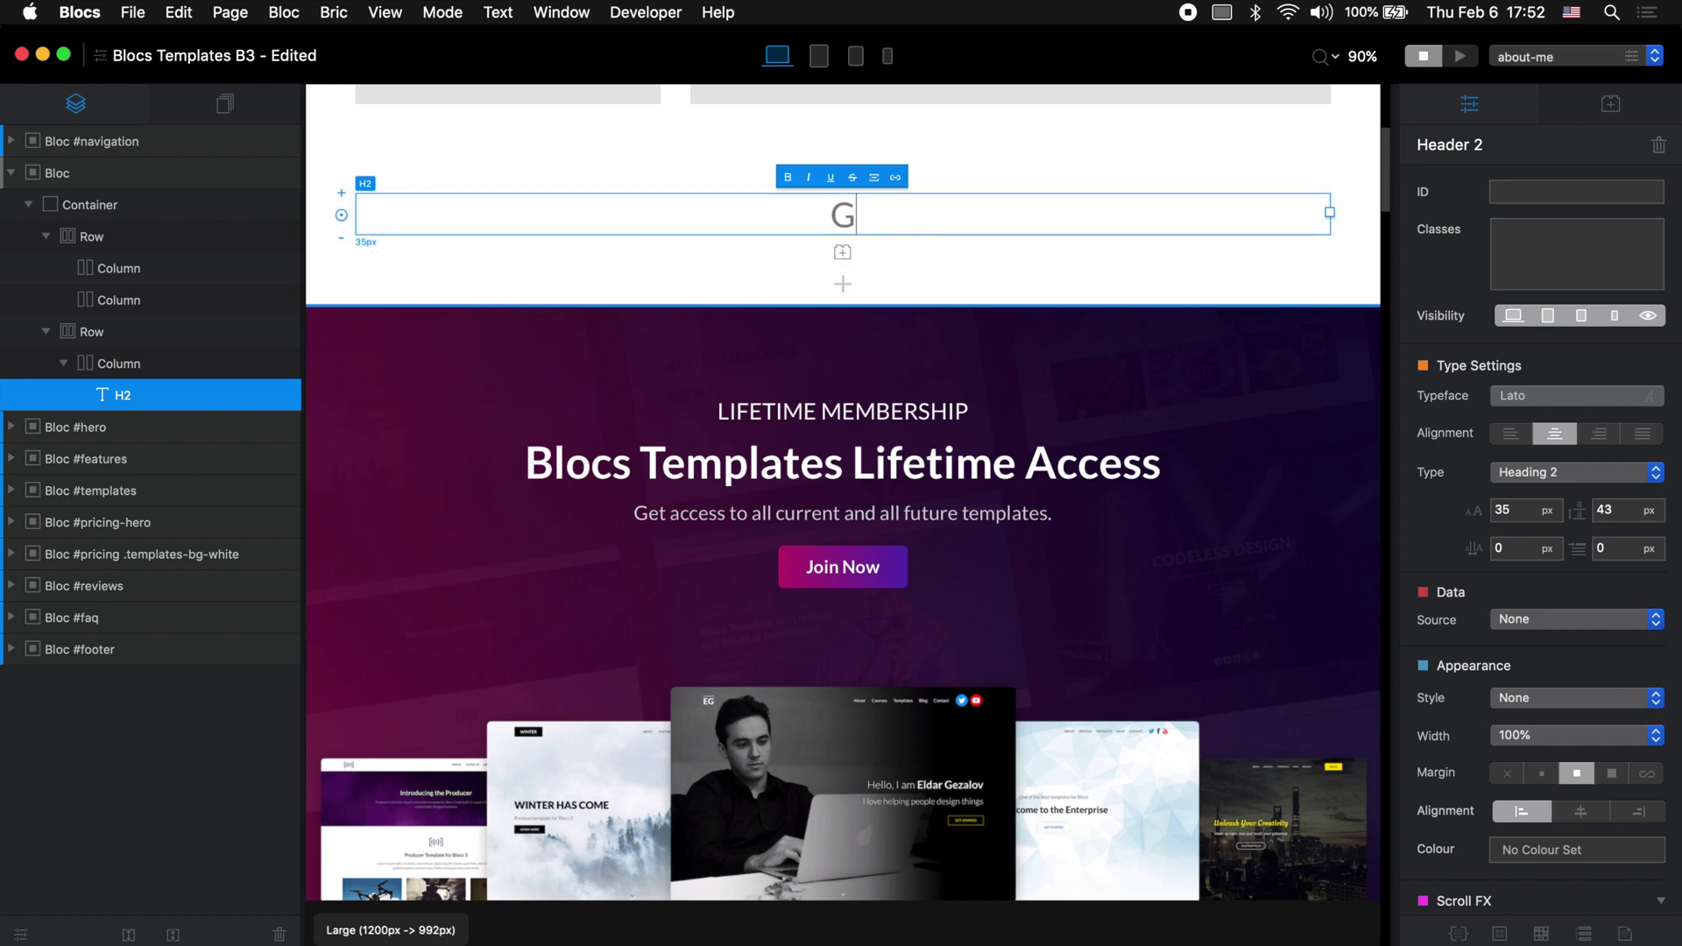
pyautogui.write('allery Section')
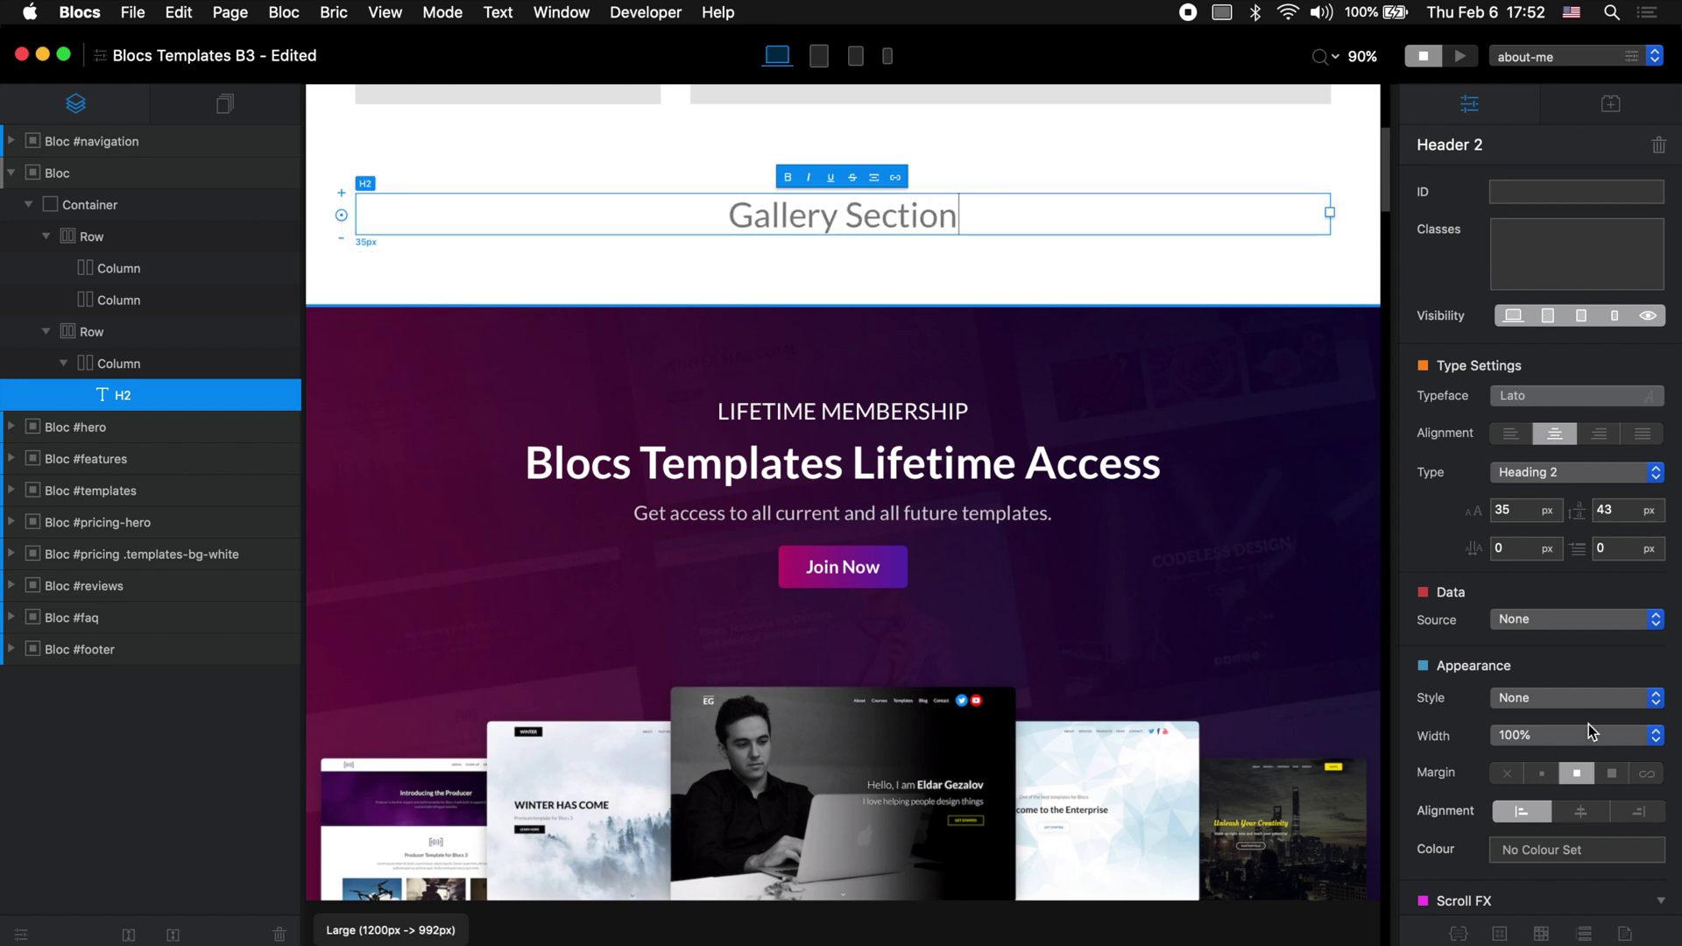
pyautogui.click(1577, 850)
pyautogui.click(497, 421)
pyautogui.moveTo(350, 176); pyautogui.dragTo(1009, 164)
pyautogui.click(1009, 163)
pyautogui.scroll(5, 933, 629)
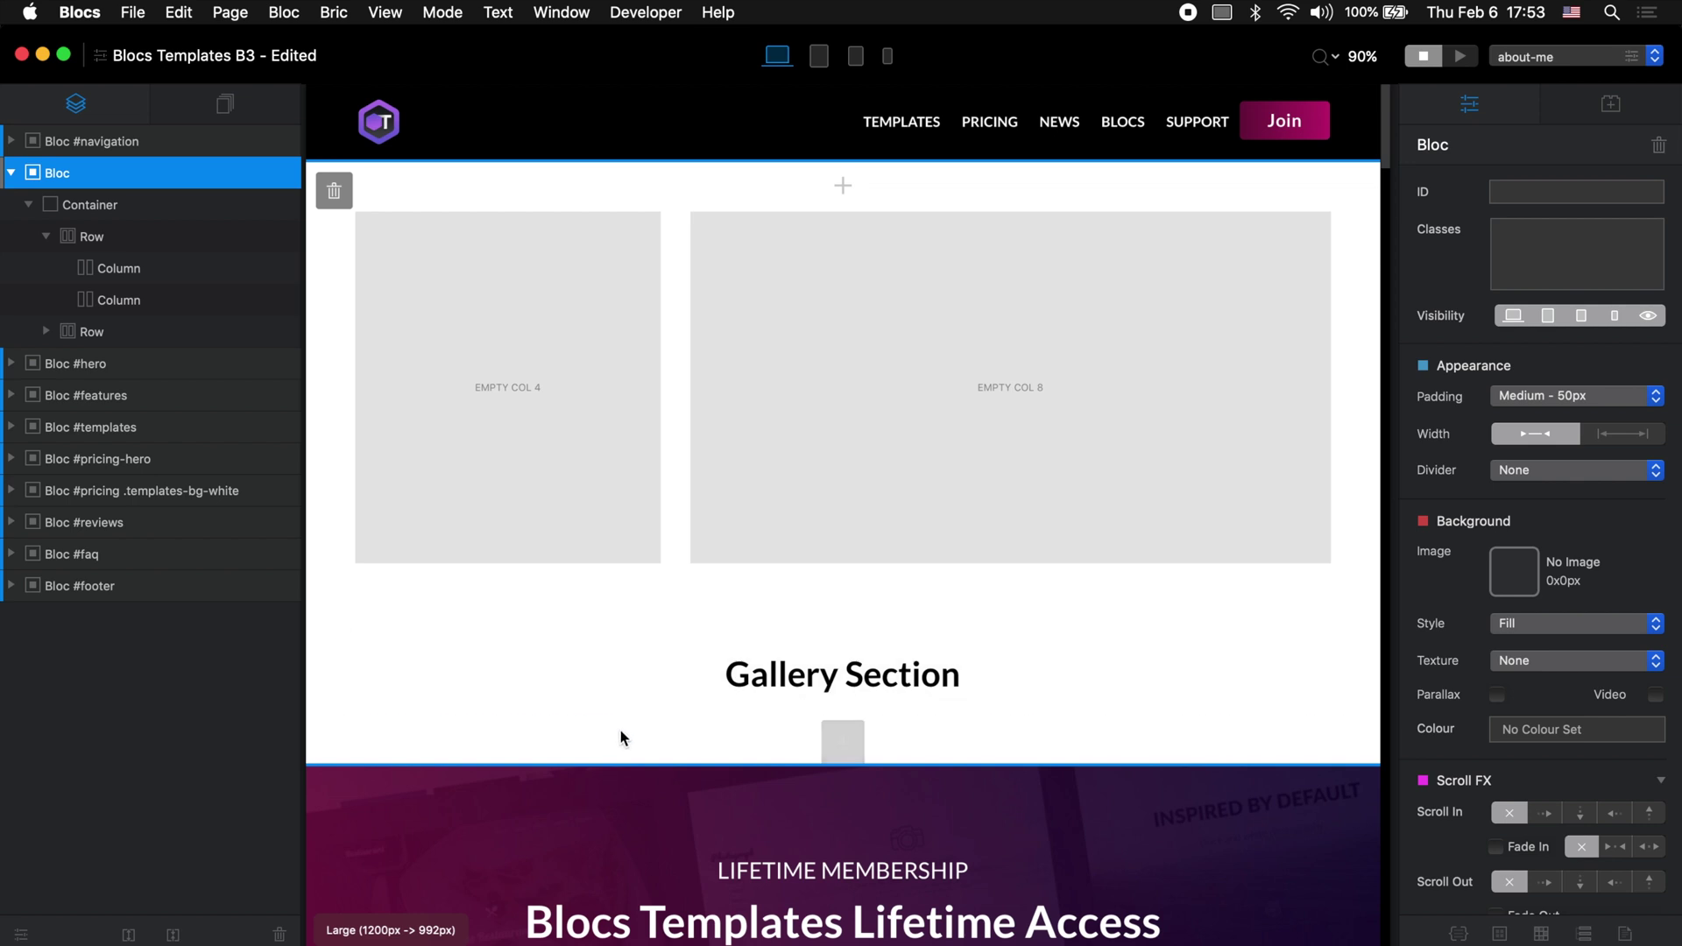
pyautogui.click(540, 397)
# Step: Drag Volt Content into the top-row columns and Volt Gallery below the Gallery Section heading
pyautogui.click(1050, 366)
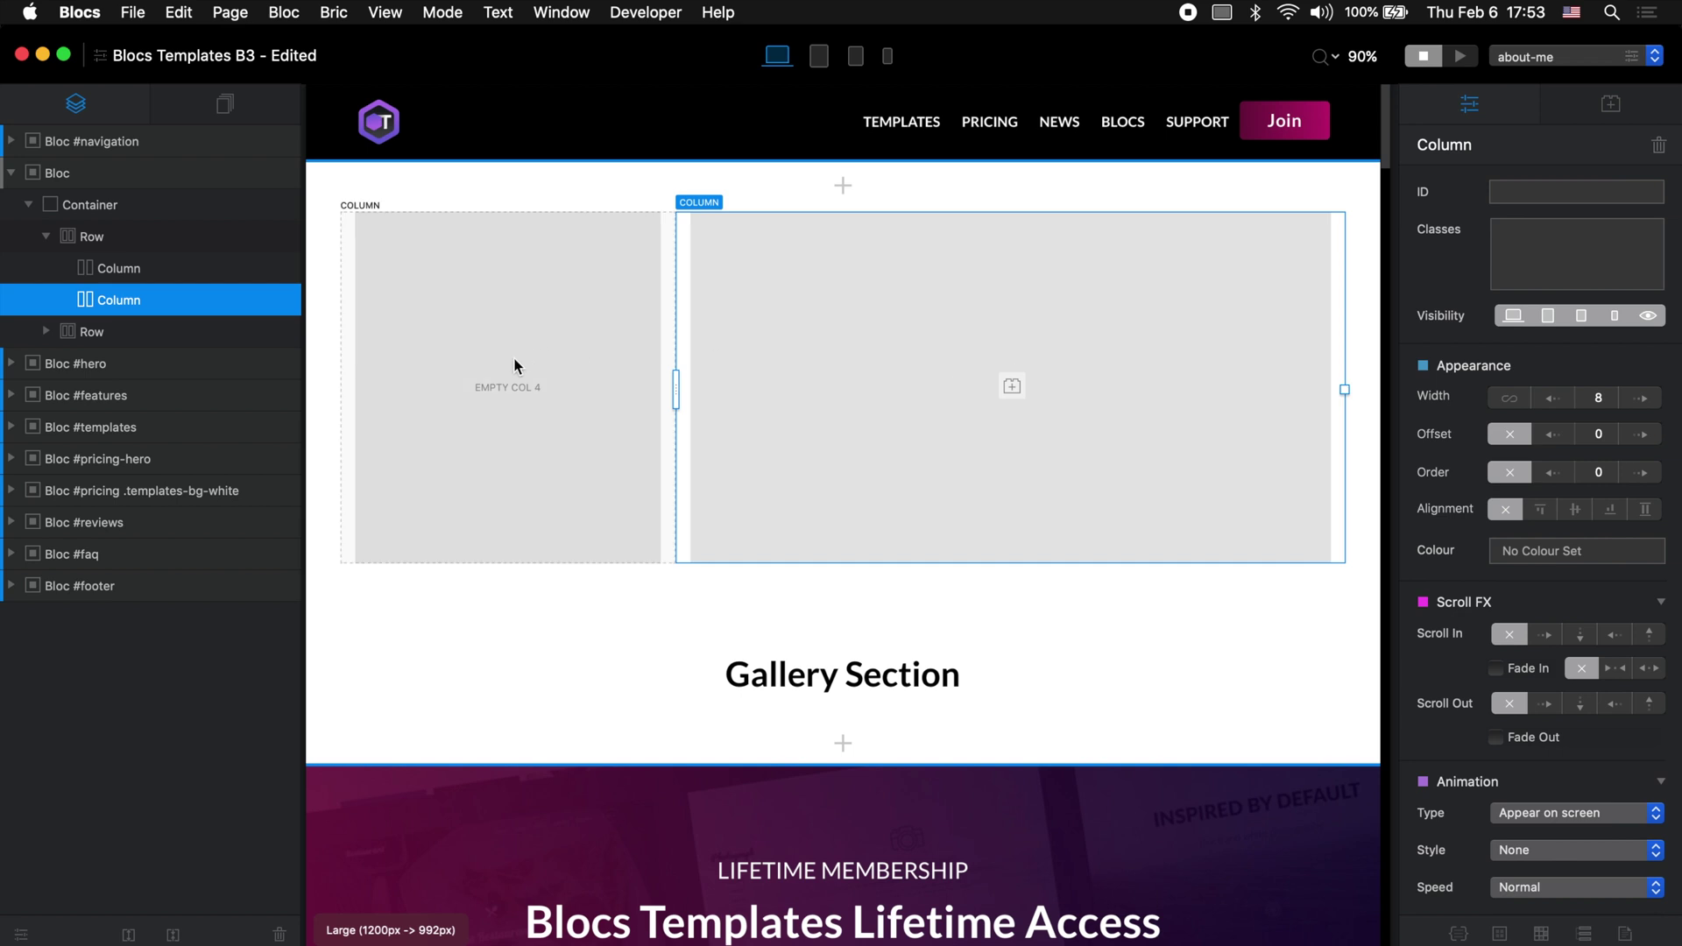
pyautogui.click(1635, 100)
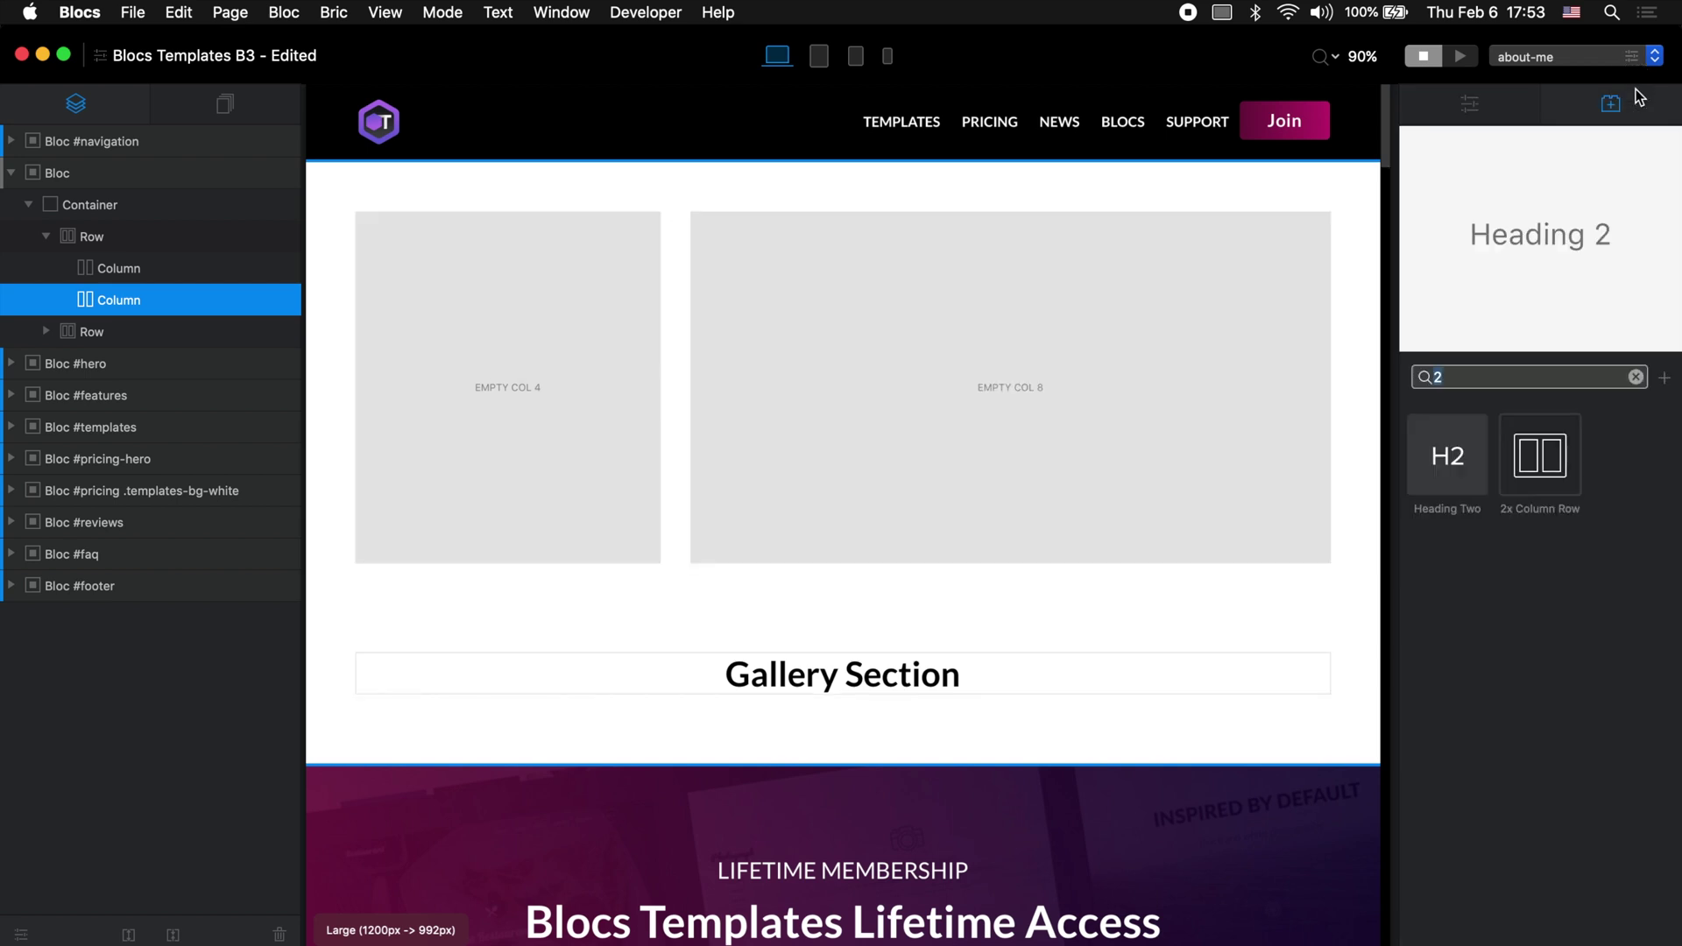
pyautogui.write('volt')
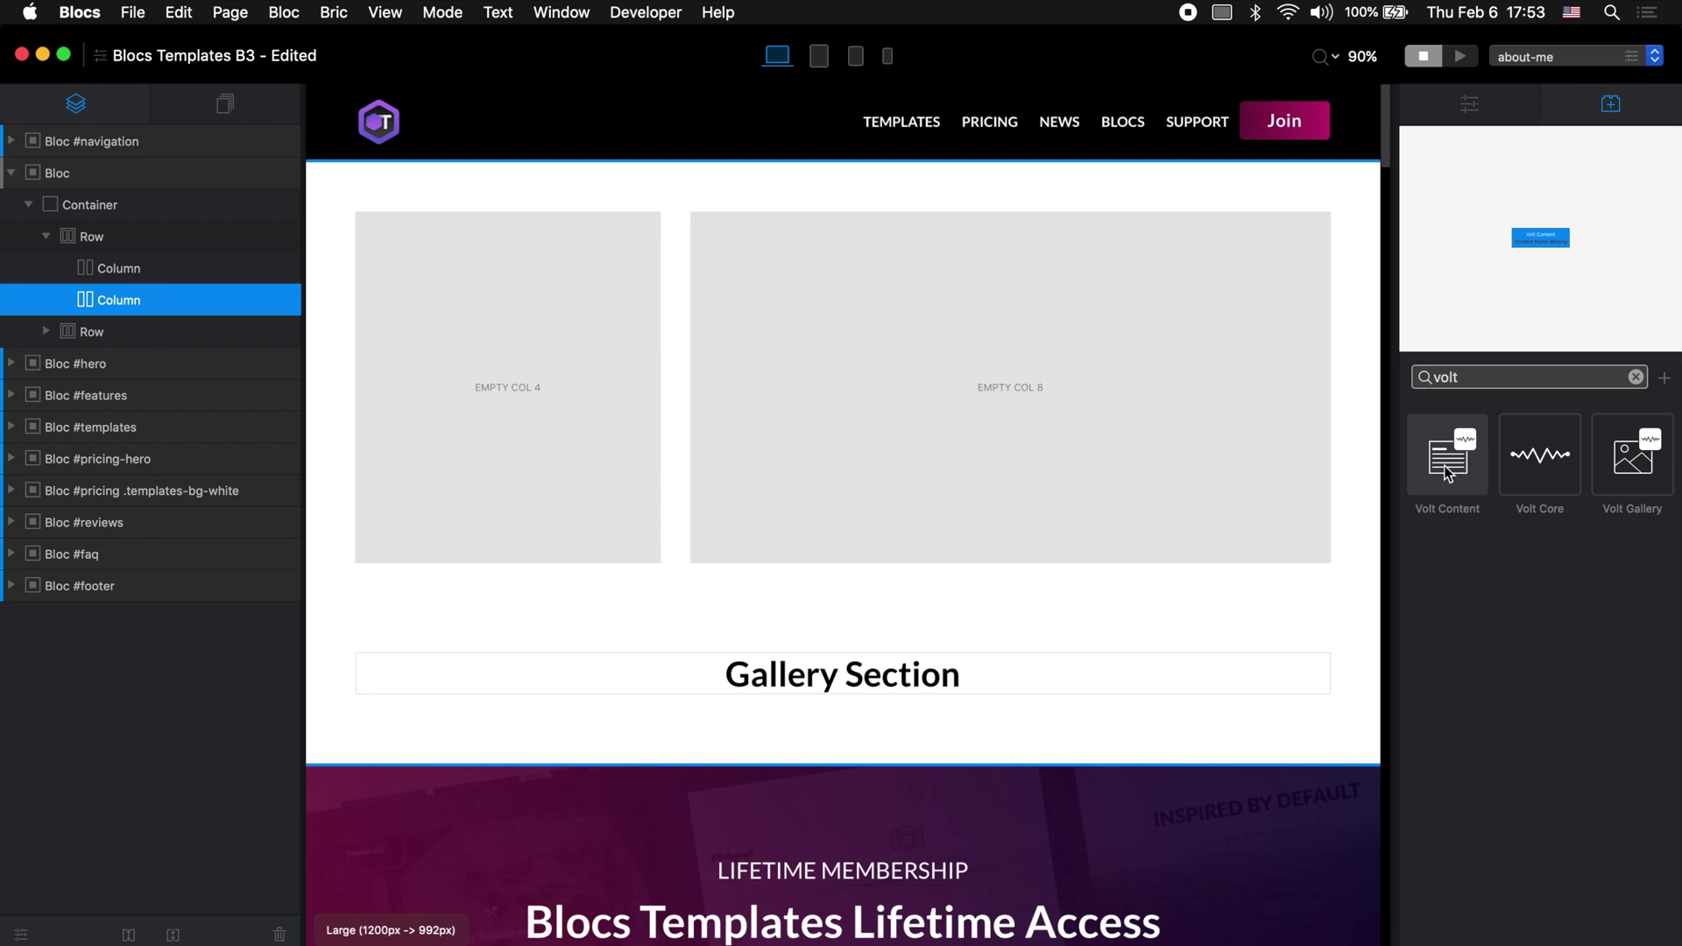
pyautogui.moveTo(1448, 468); pyautogui.dragTo(959, 280)
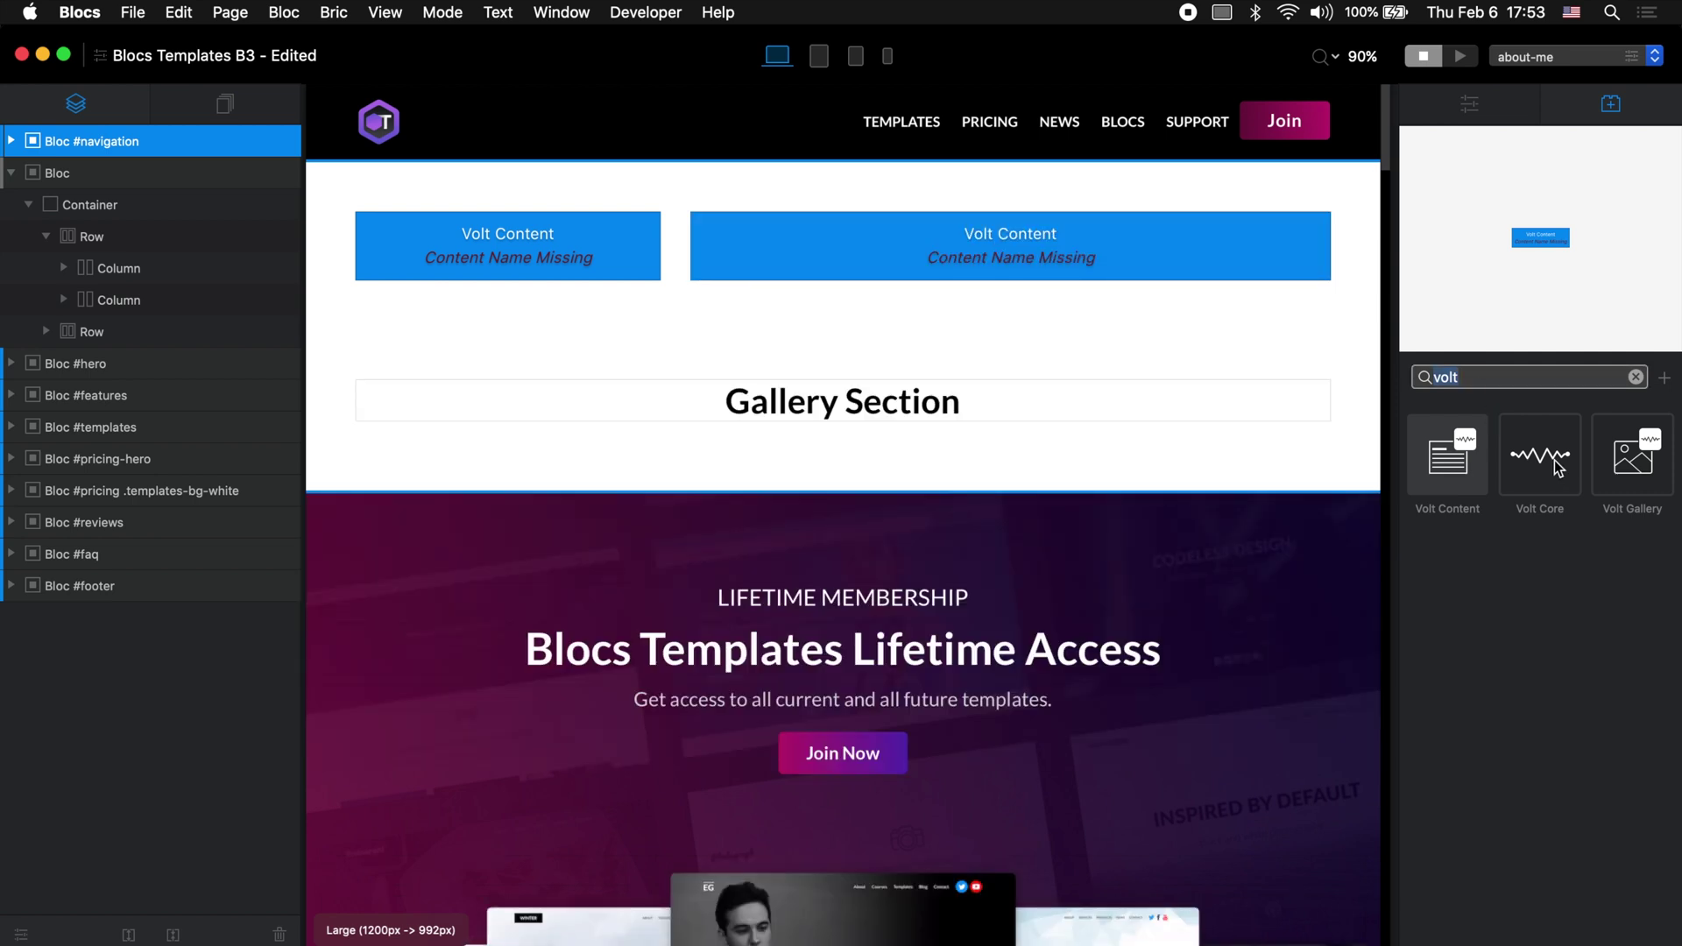
pyautogui.moveTo(1632, 457); pyautogui.dragTo(940, 418)
pyautogui.click(940, 417)
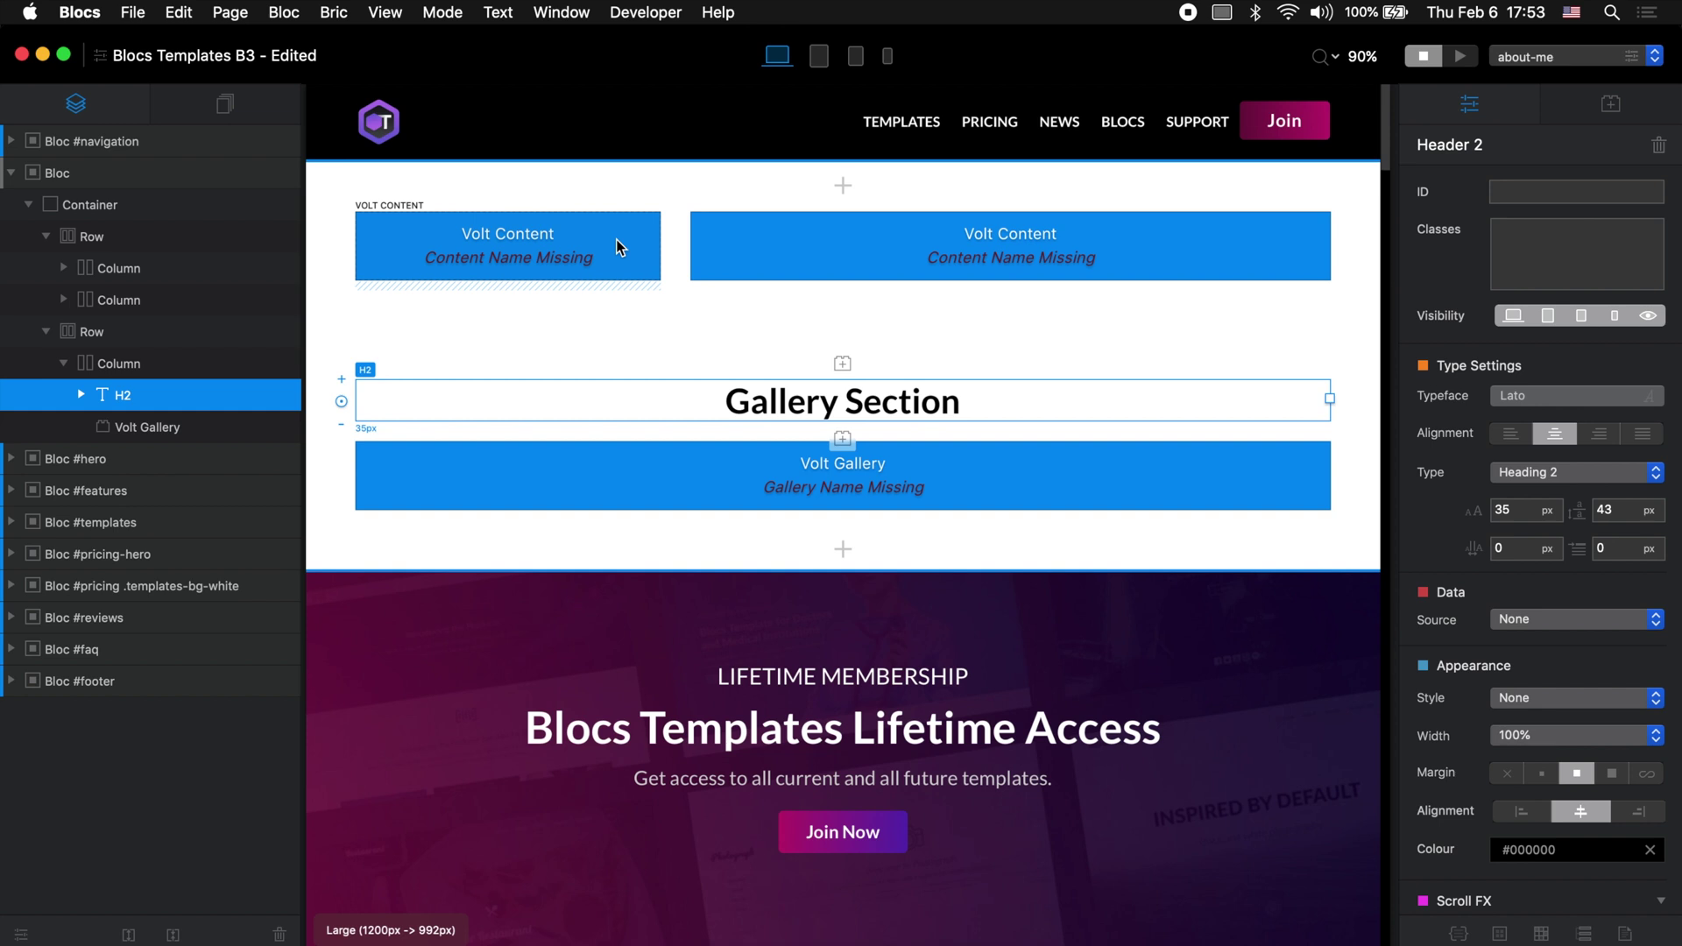
# Step: Name the two Volt Content bricks about-me-image and about-me-content
pyautogui.click(560, 252)
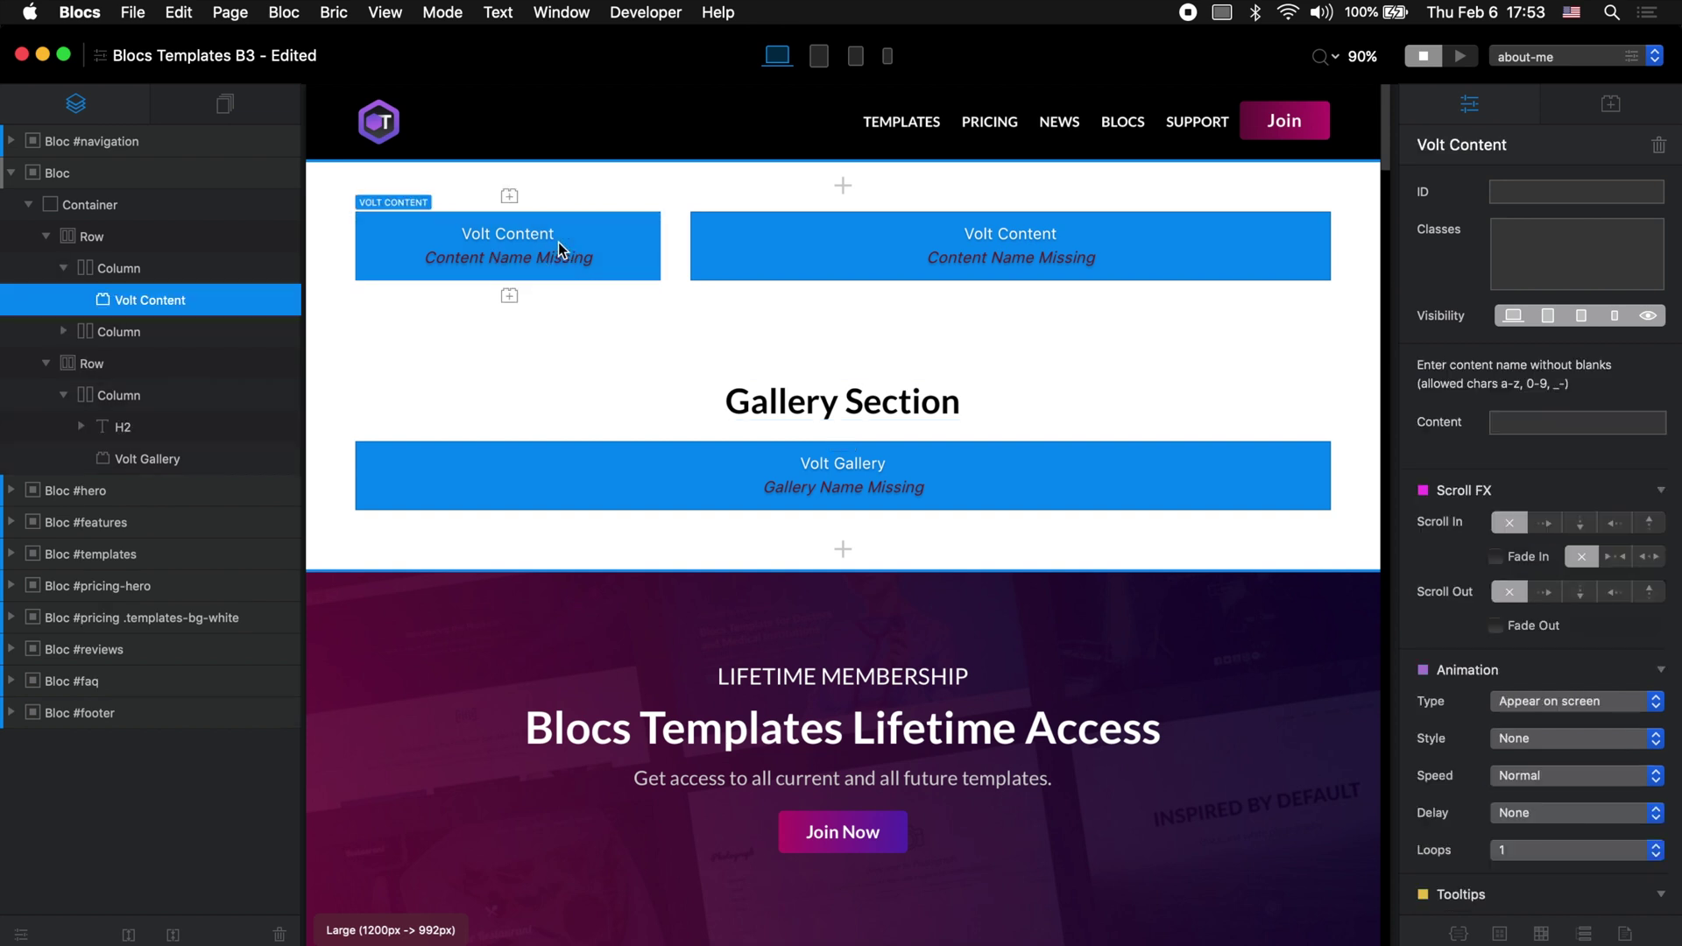
pyautogui.click(1572, 426)
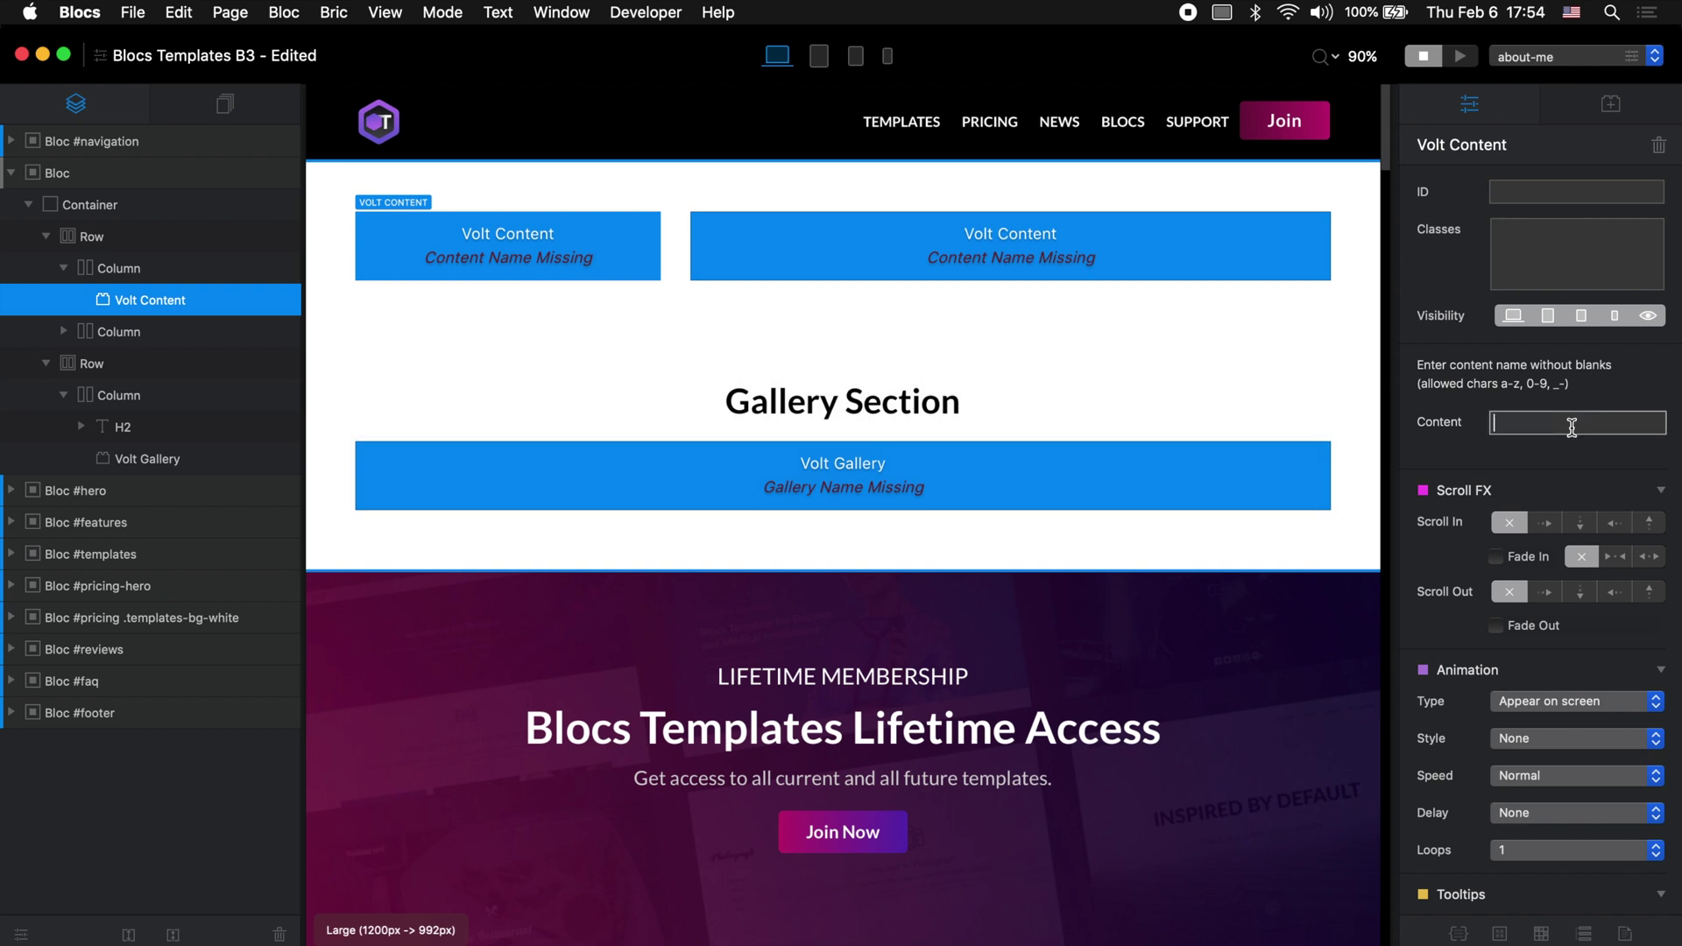
pyautogui.write('about-me-image')
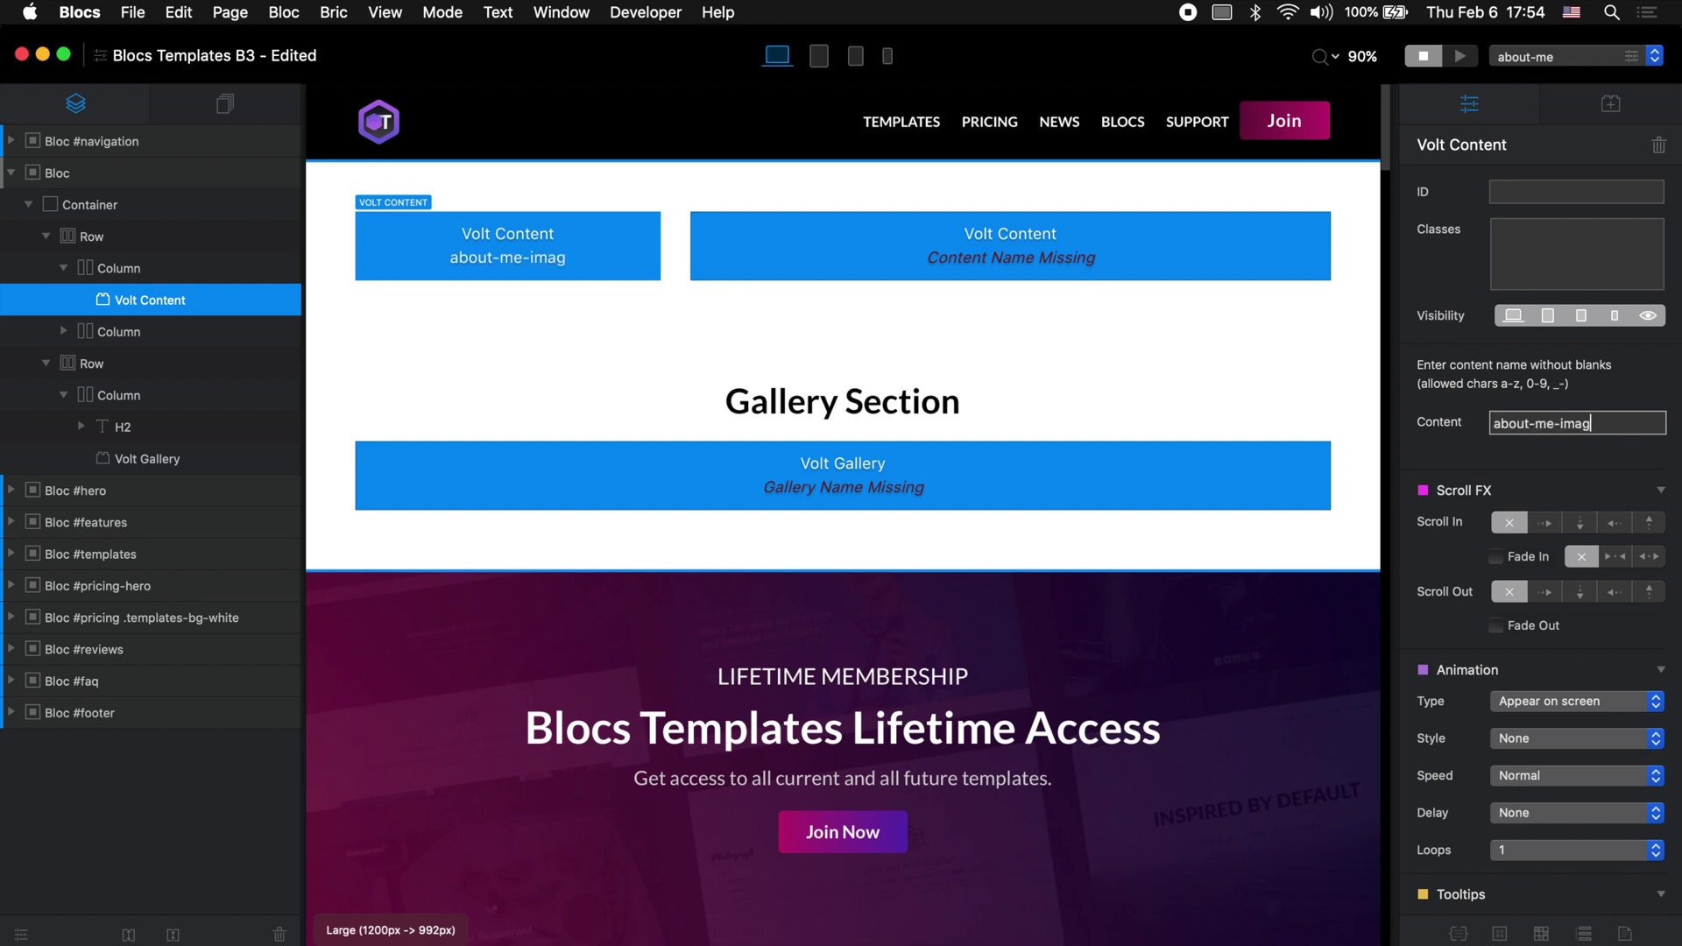
pyautogui.press('Tab')
pyautogui.click(1501, 431)
pyautogui.write('about-me-content')
pyautogui.press('Return')
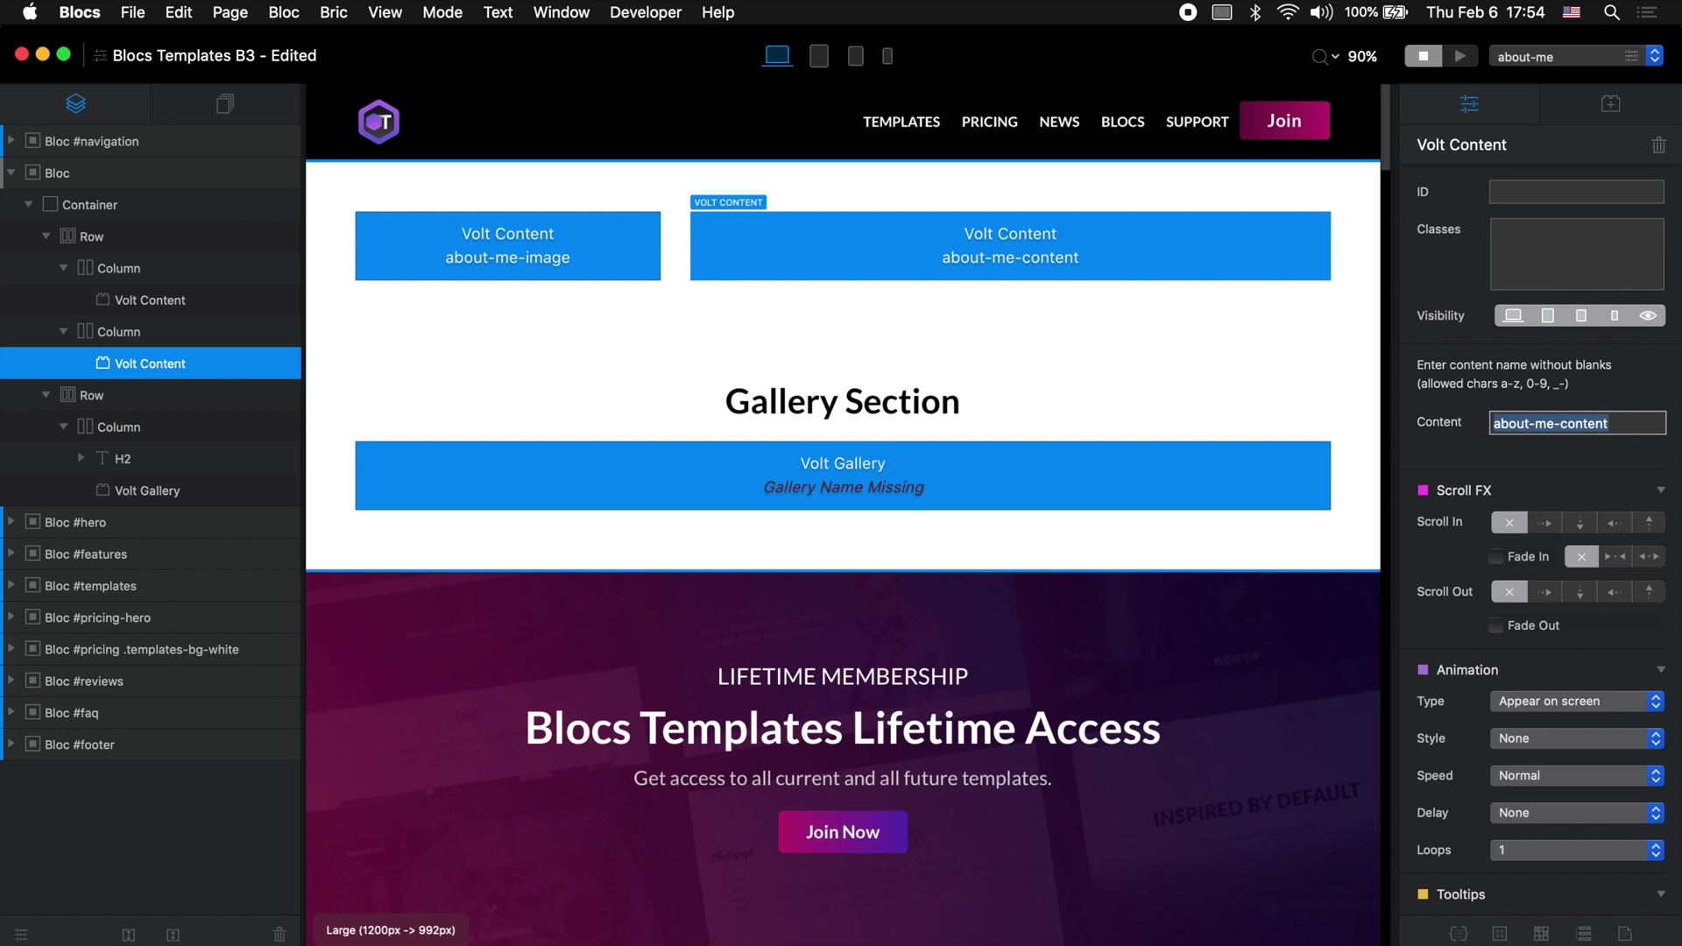
# Step: Name the Volt Gallery brick about-me-gallery, then reselect the whole bloc
pyautogui.click(867, 482)
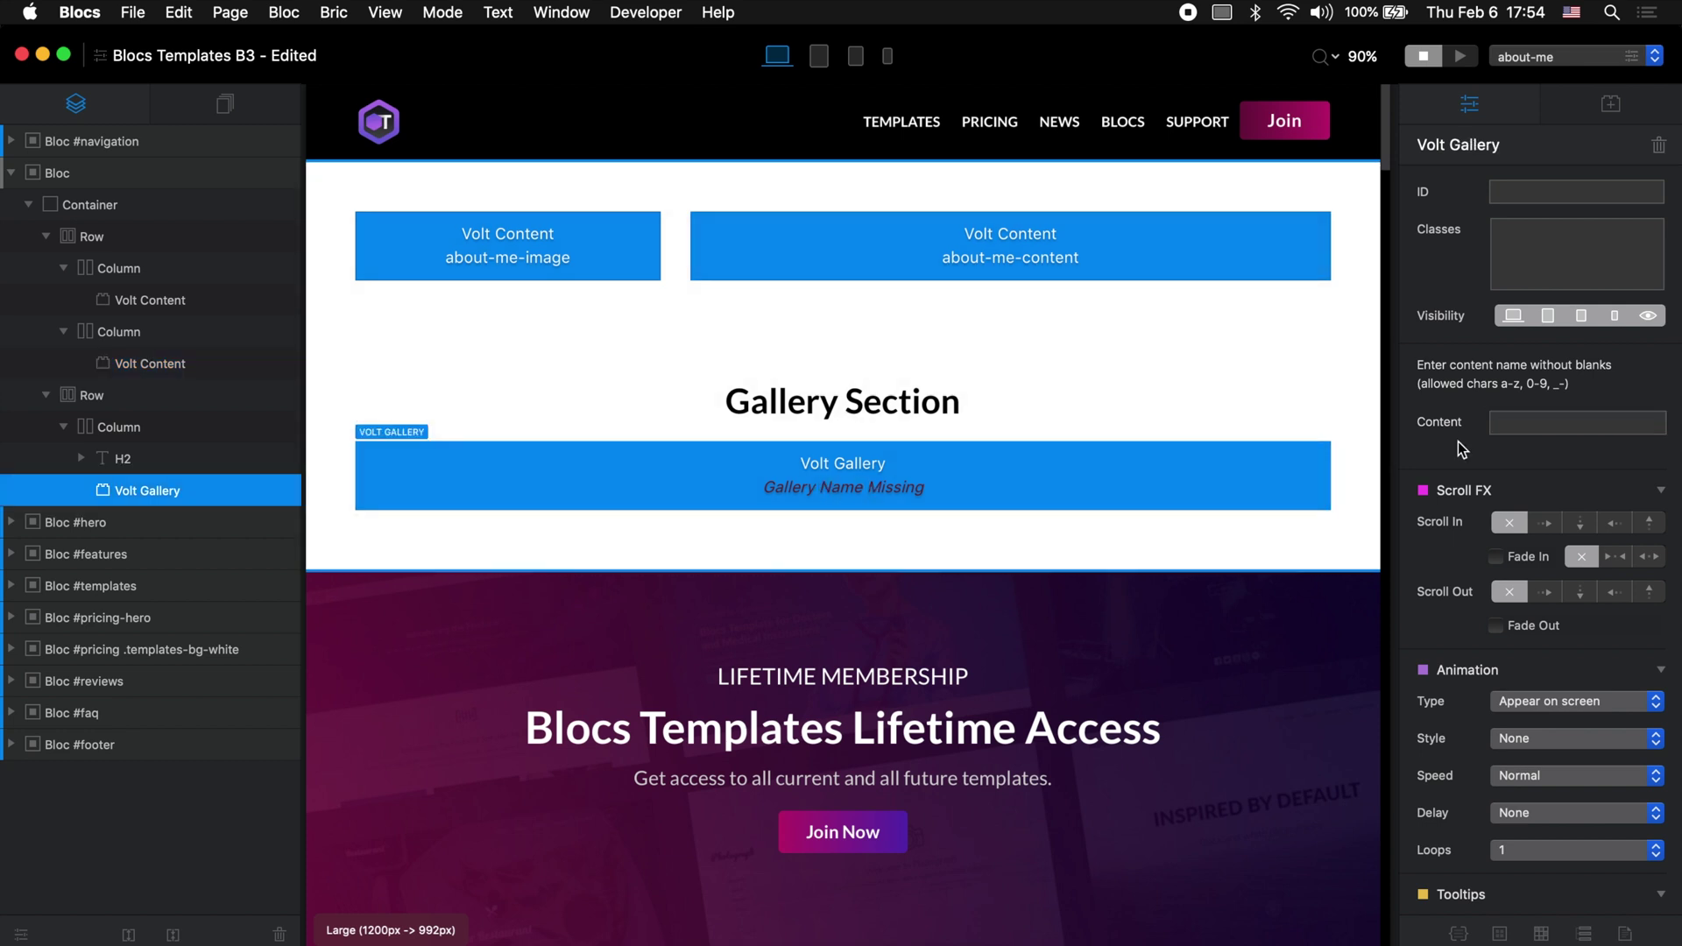
pyautogui.click(1507, 423)
pyautogui.write('about-me-')
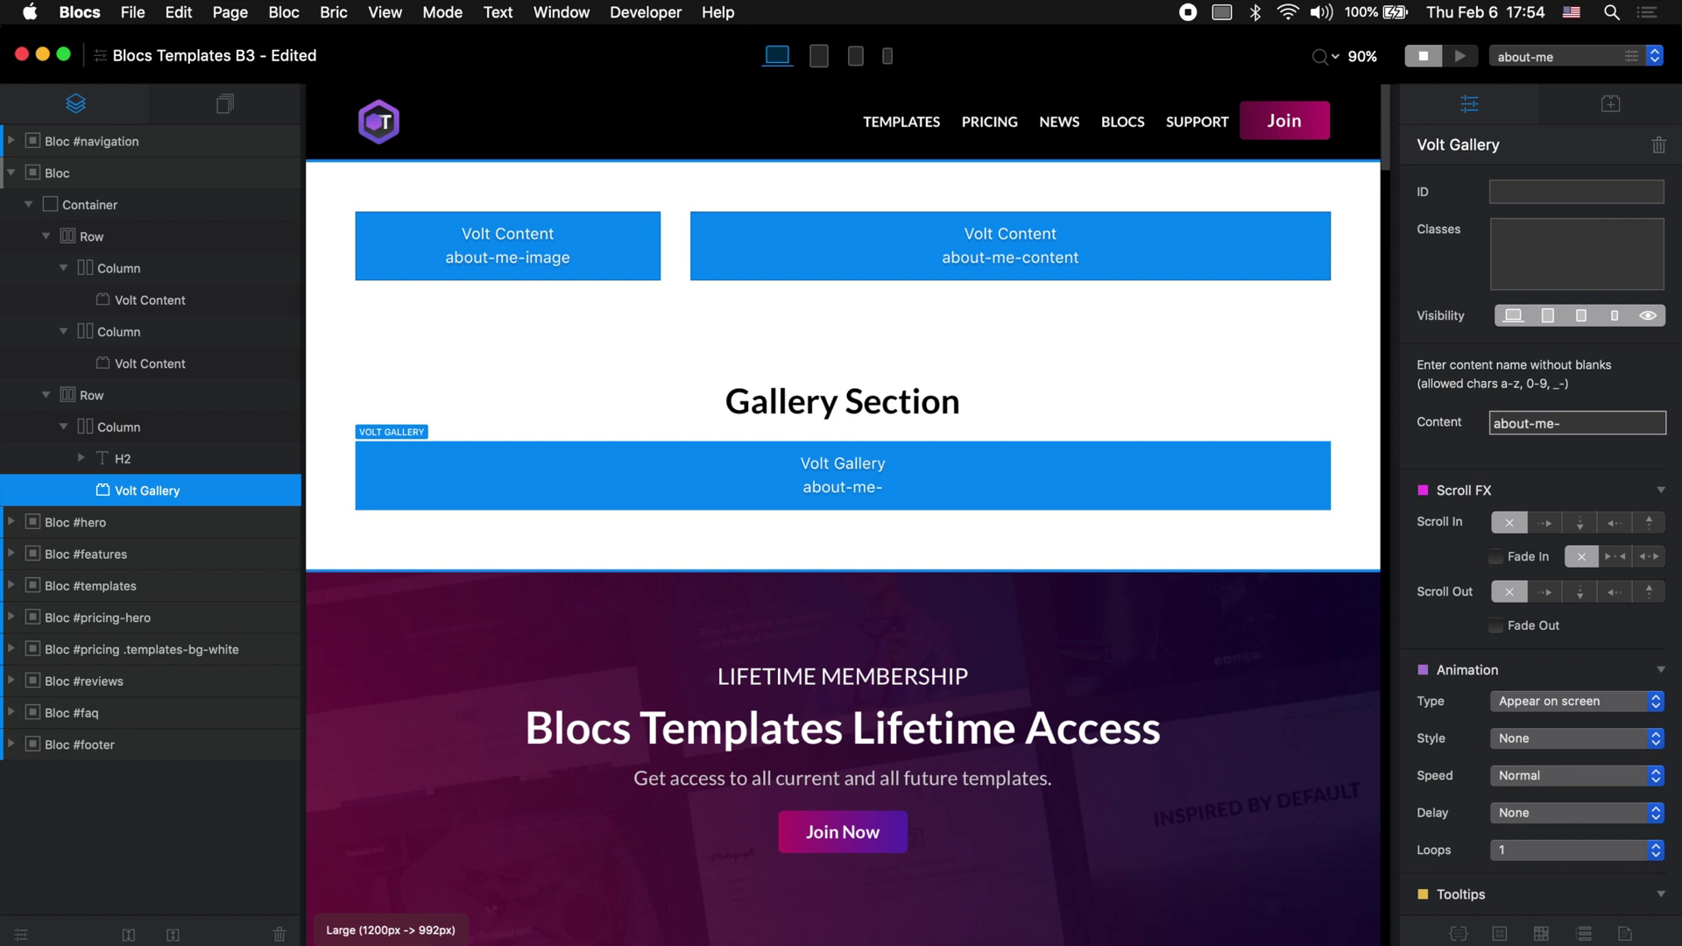
pyautogui.write('gallery')
pyautogui.press('Return')
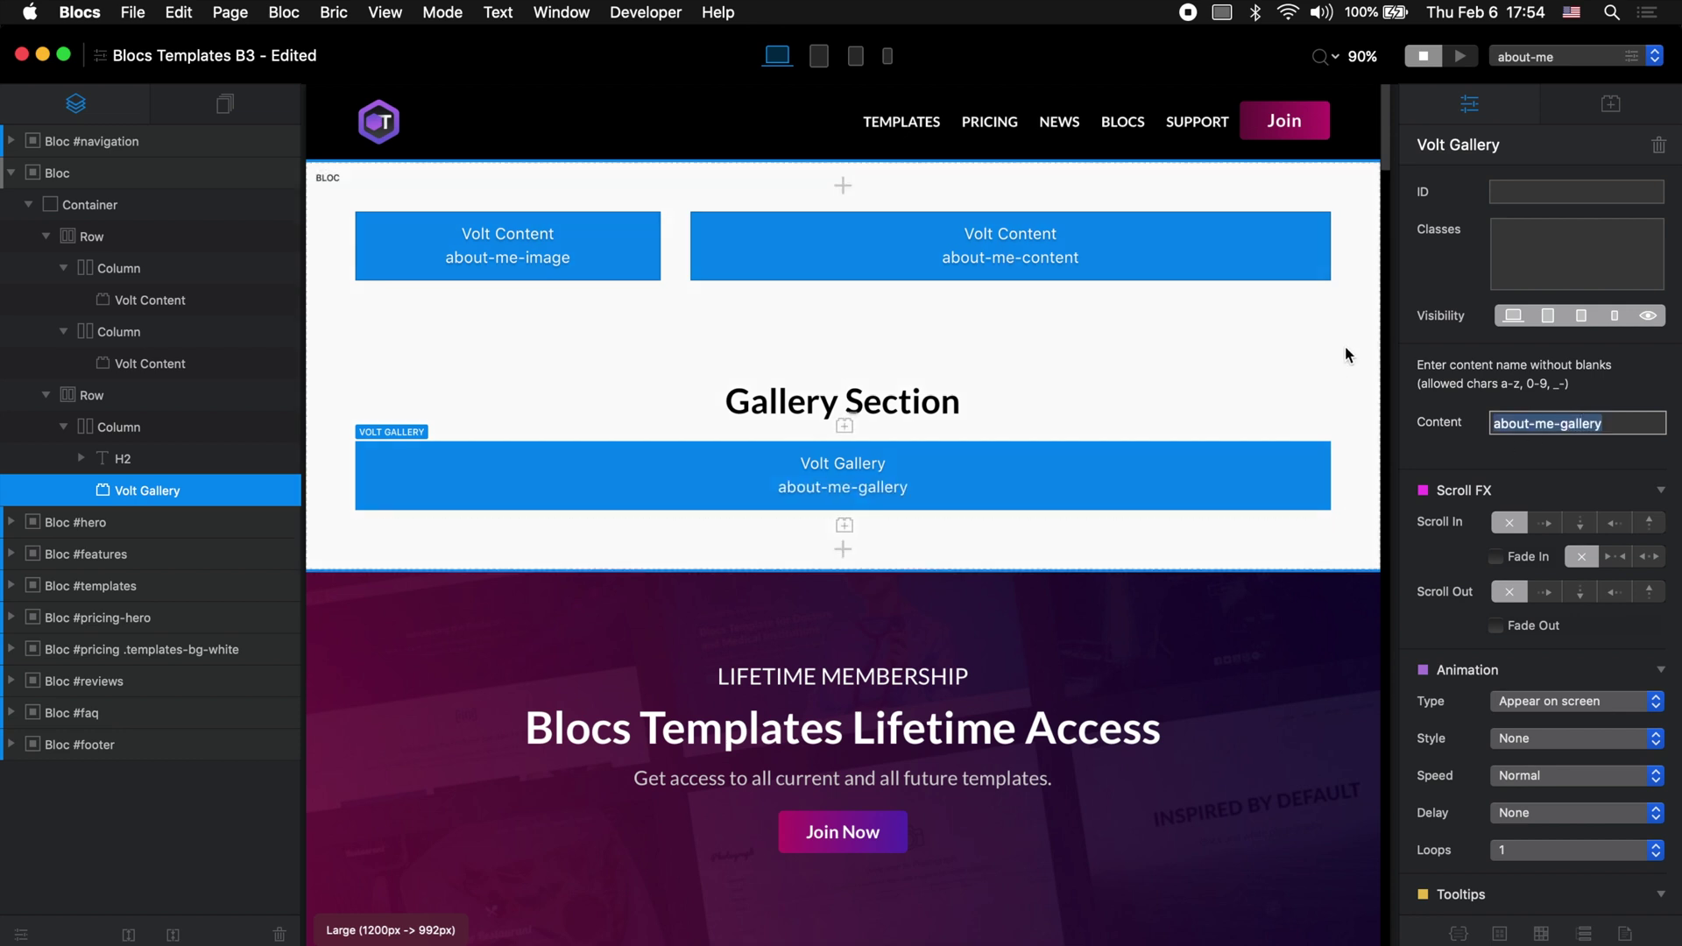
pyautogui.click(1346, 340)
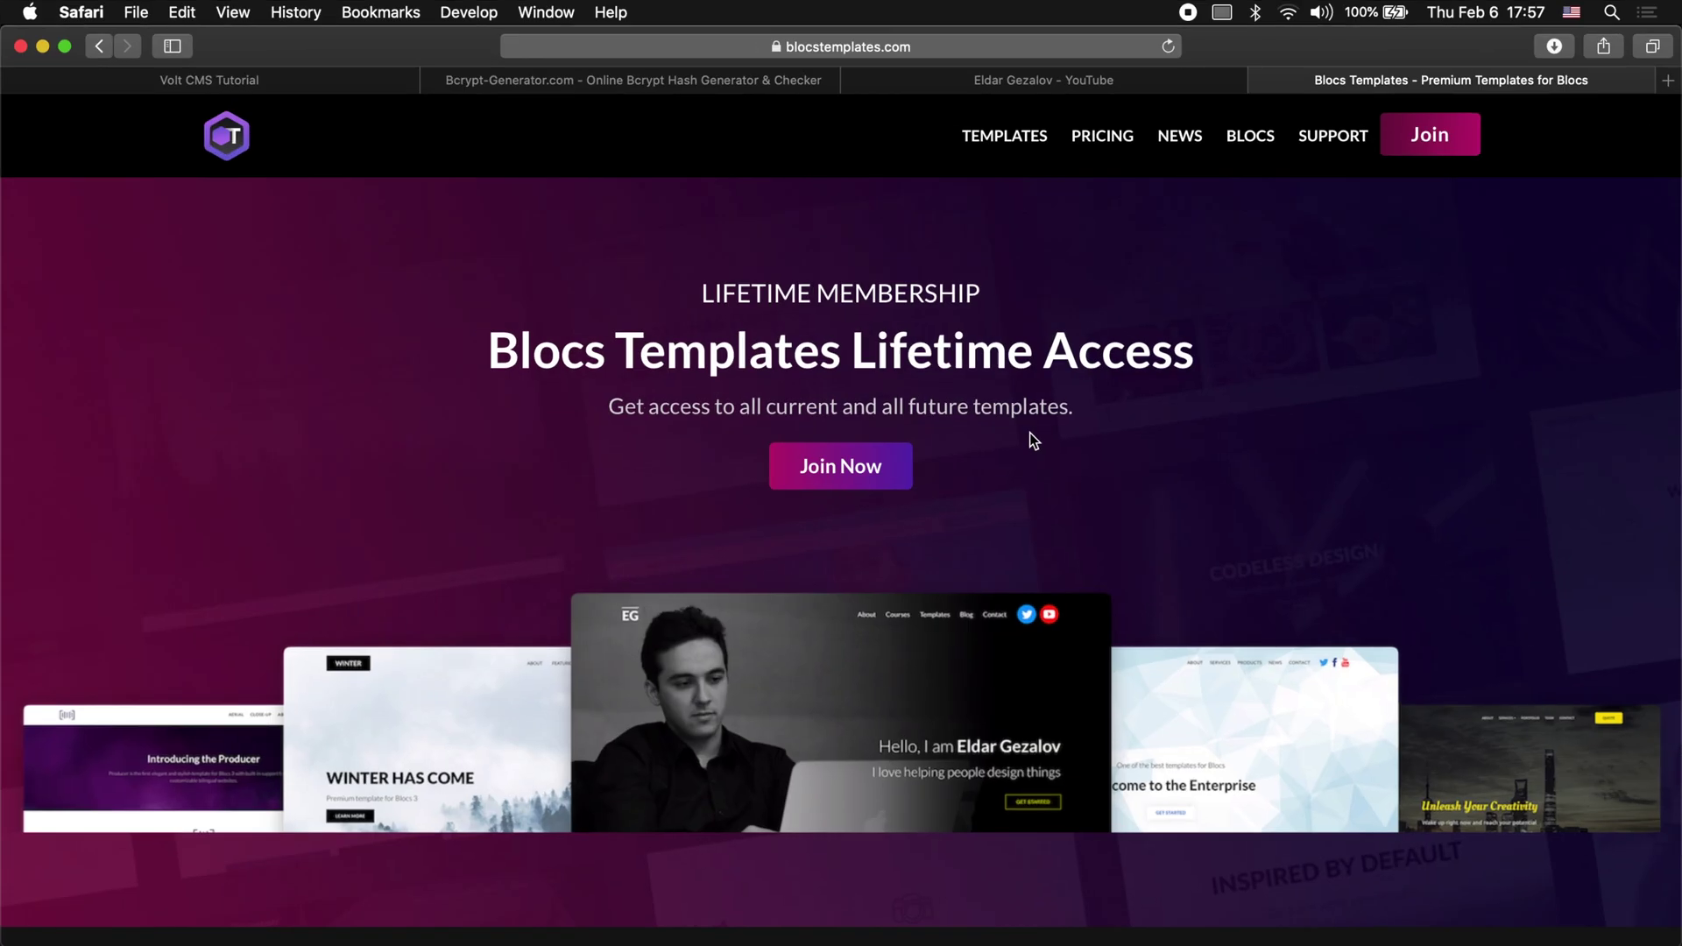
# Step: Change the Safari address from index.html to about-me.html
pyautogui.click(913, 48)
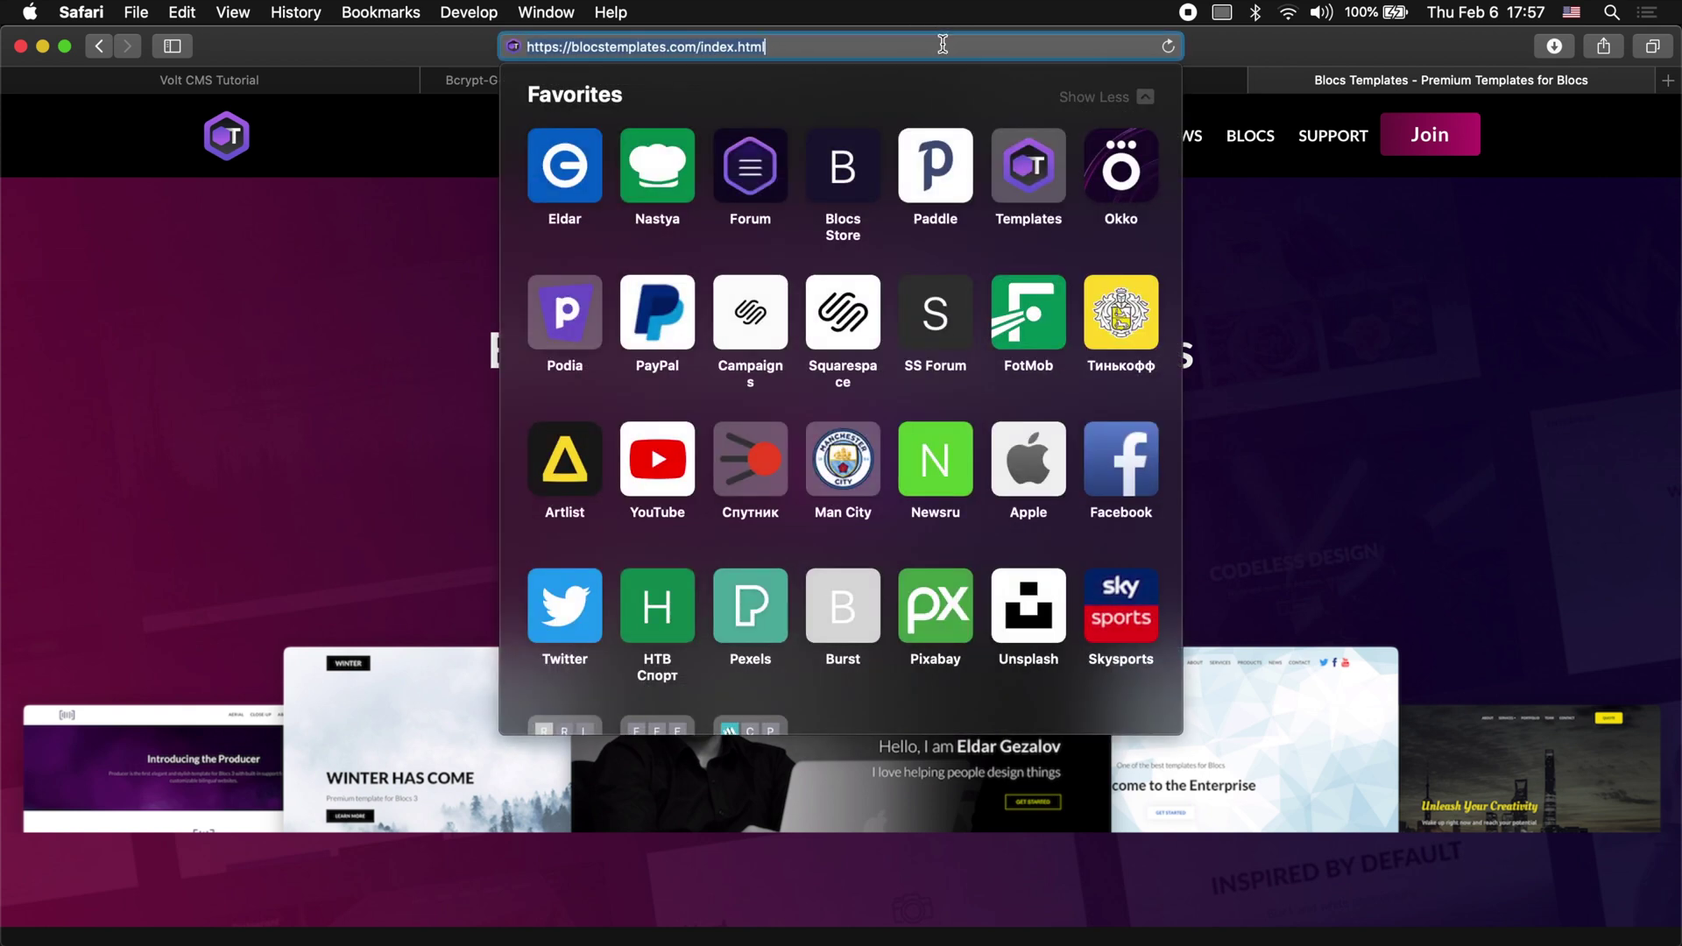
pyautogui.press('BackSpace')
pyautogui.press('BackSpace')
pyautogui.press('BackSpace')
pyautogui.press('BackSpace')
pyautogui.press('BackSpace')
pyautogui.press('BackSpace')
pyautogui.press('BackSpace')
pyautogui.press('BackSpace')
pyautogui.press('BackSpace')
pyautogui.press('BackSpace')
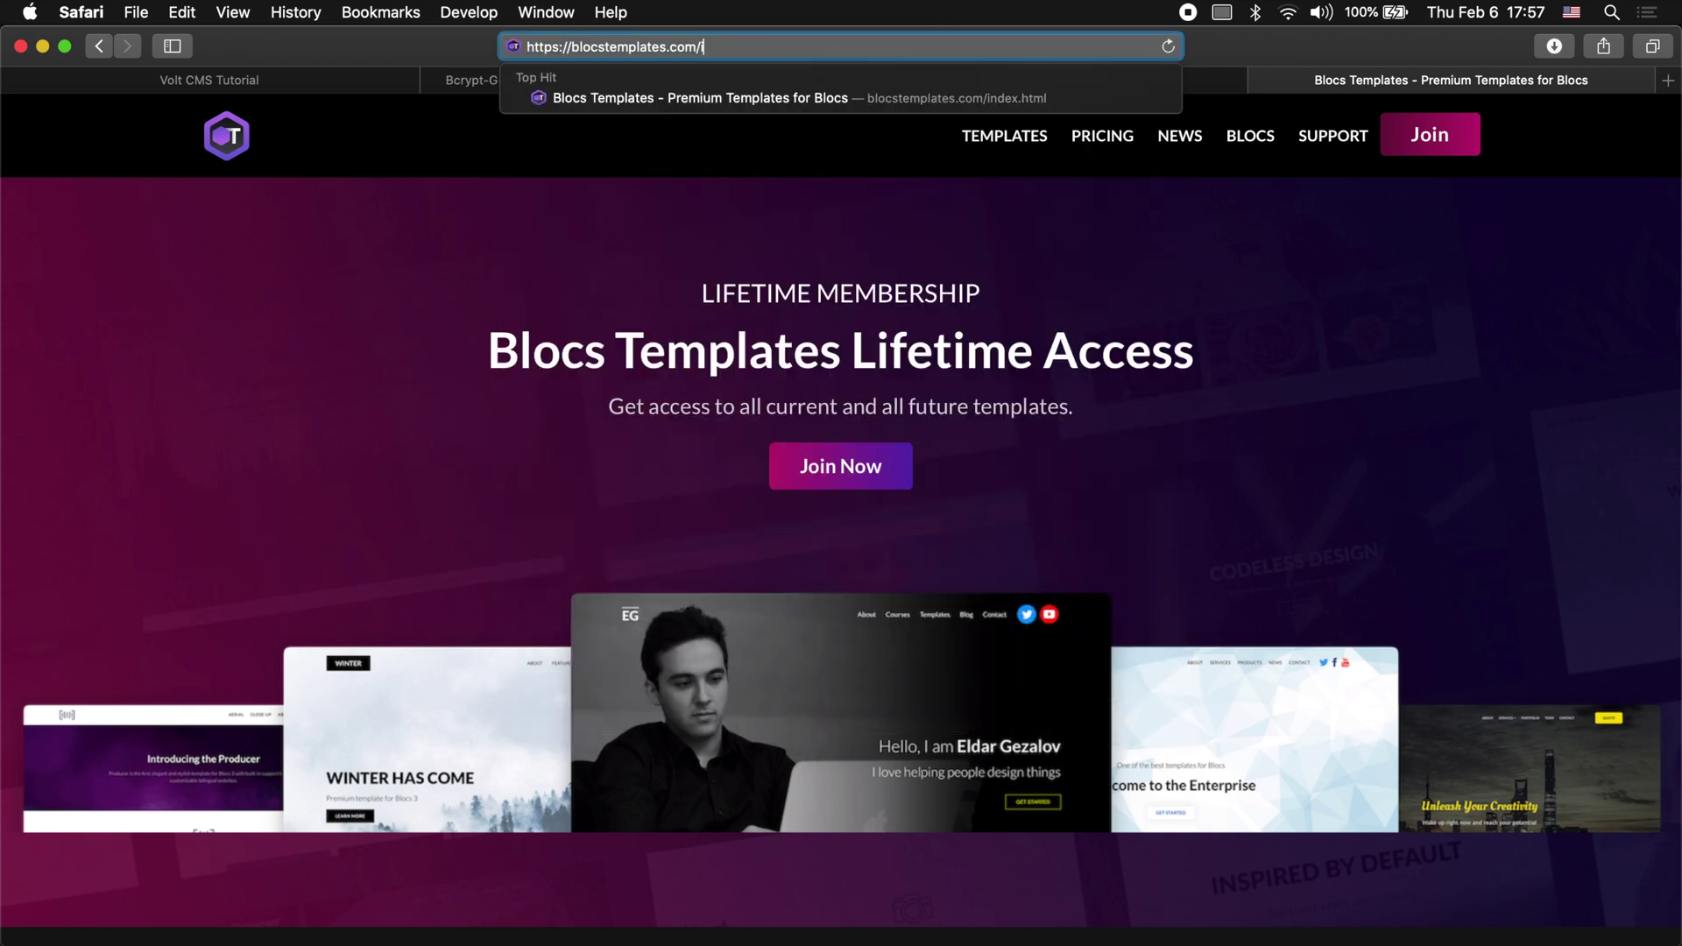
pyautogui.write('about-me.htm')
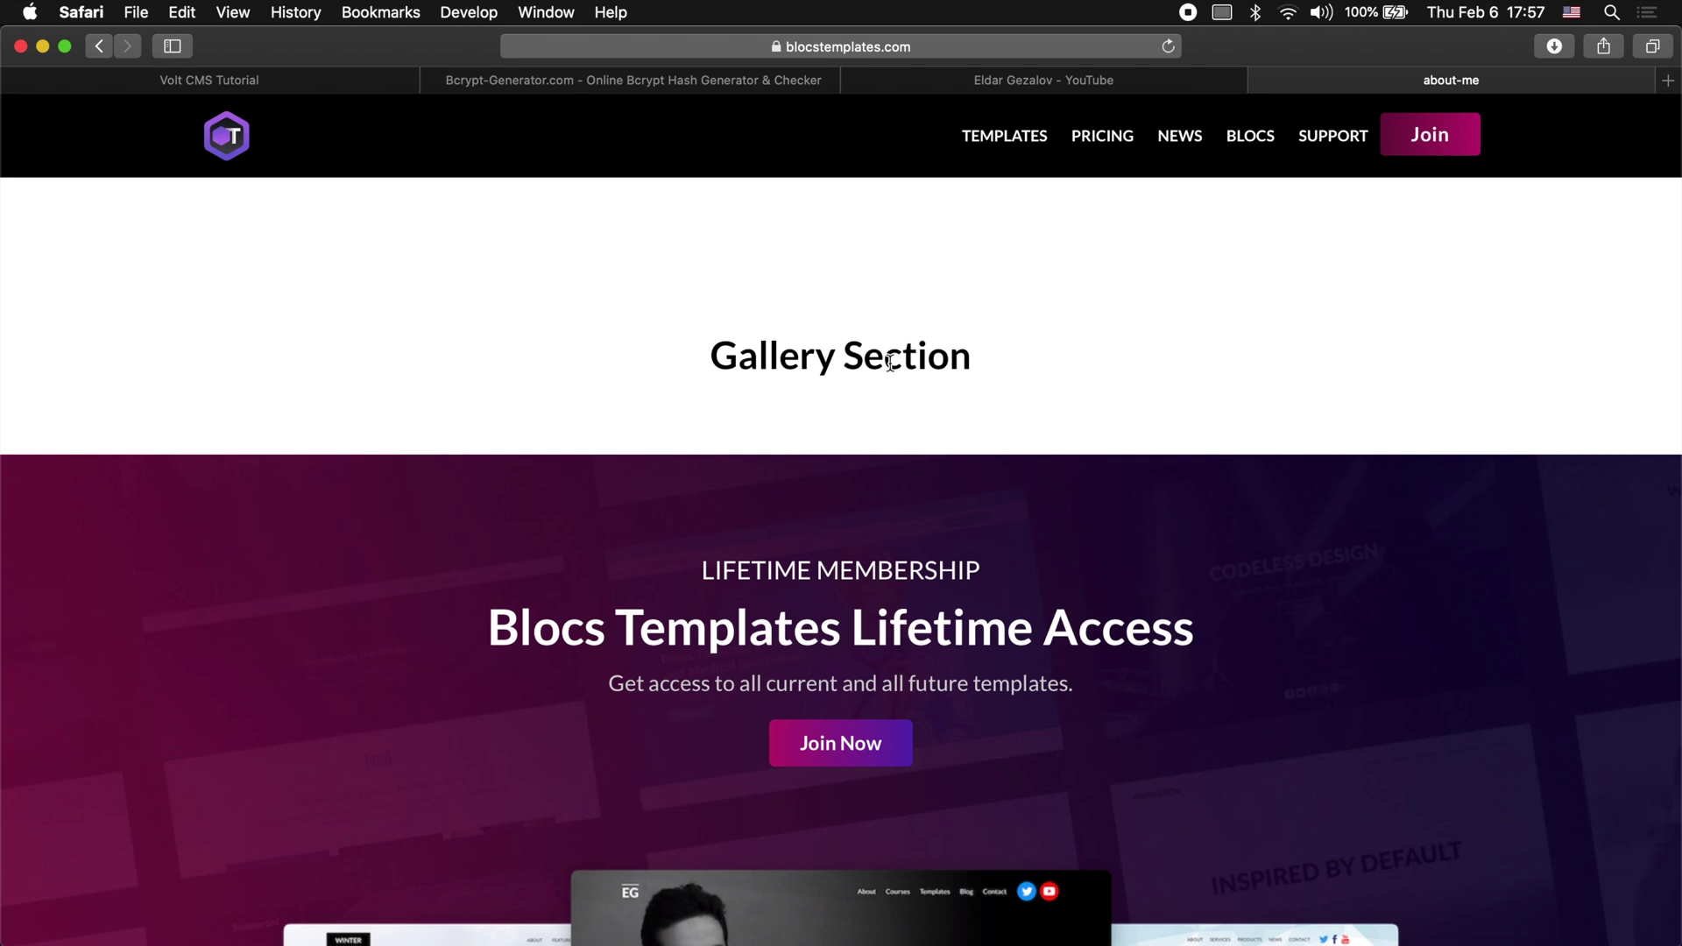
# Step: Load the site's login.html page in Safari
pyautogui.click(944, 51)
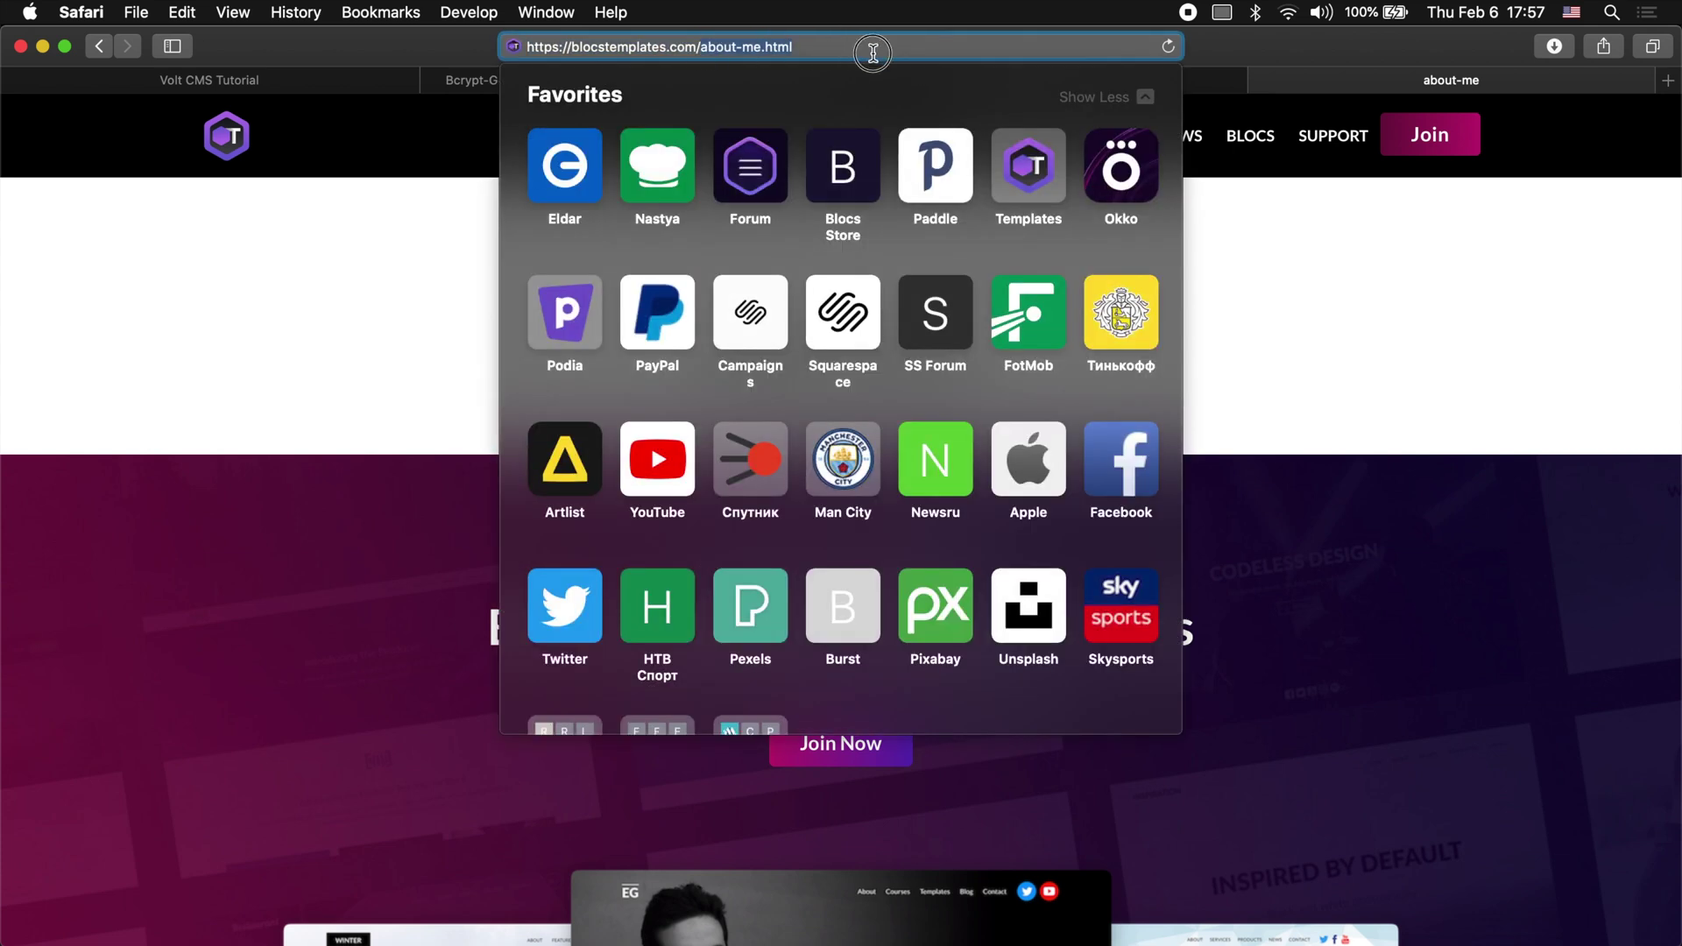
pyautogui.write('login.html')
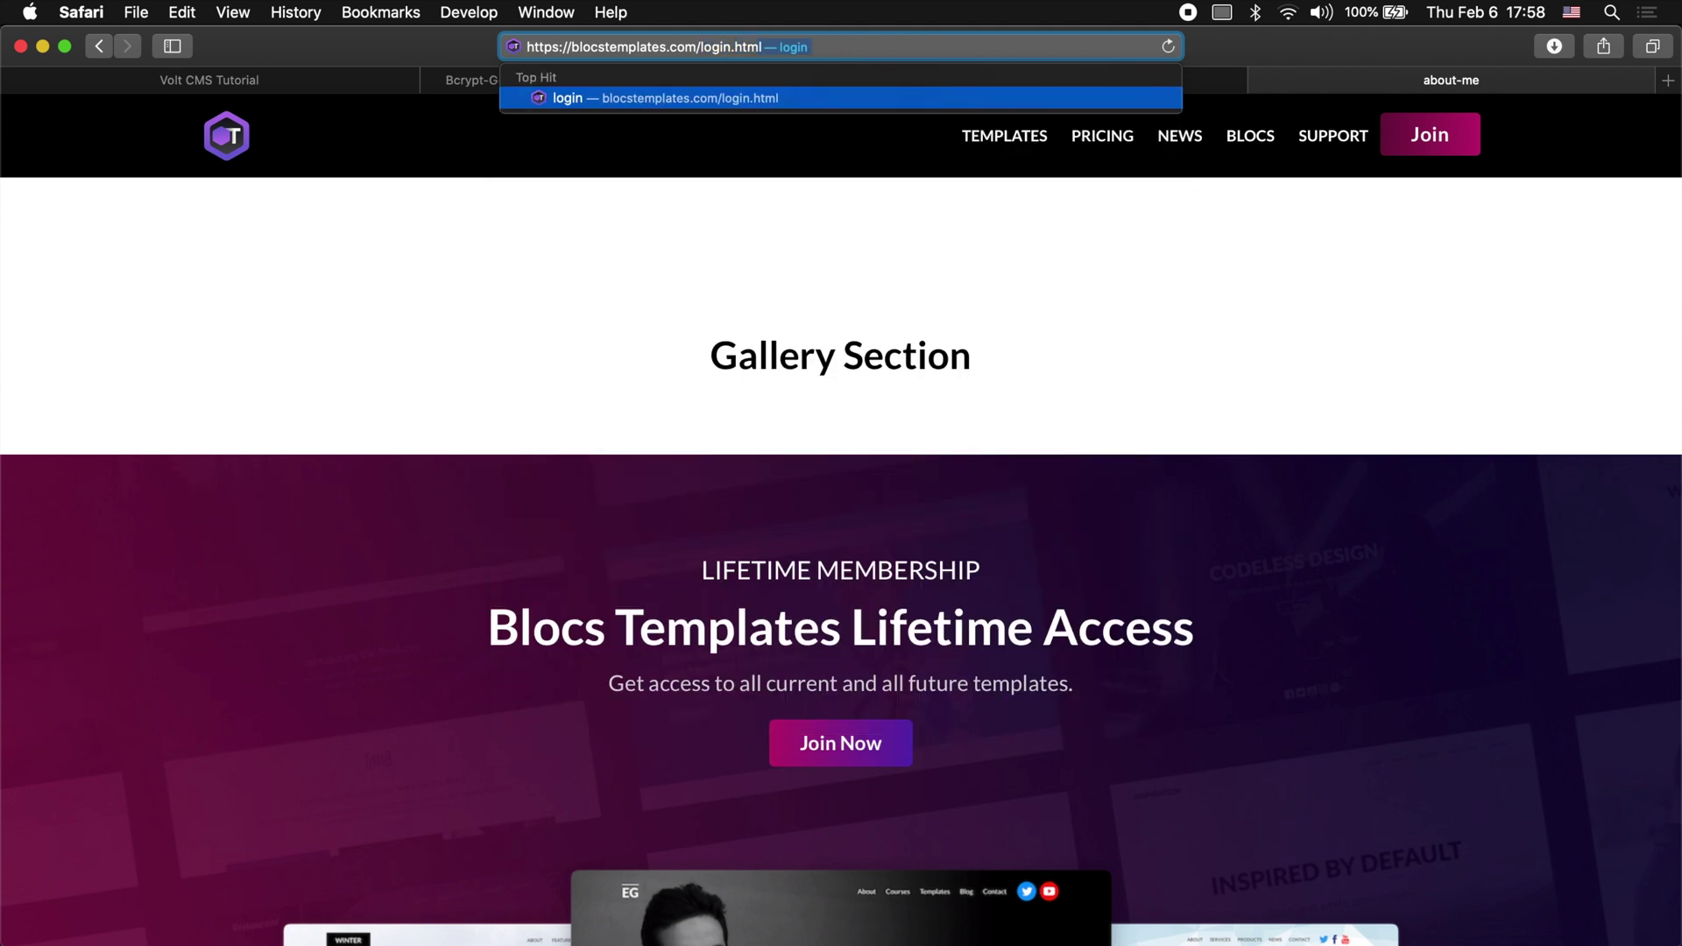
pyautogui.press('Return')
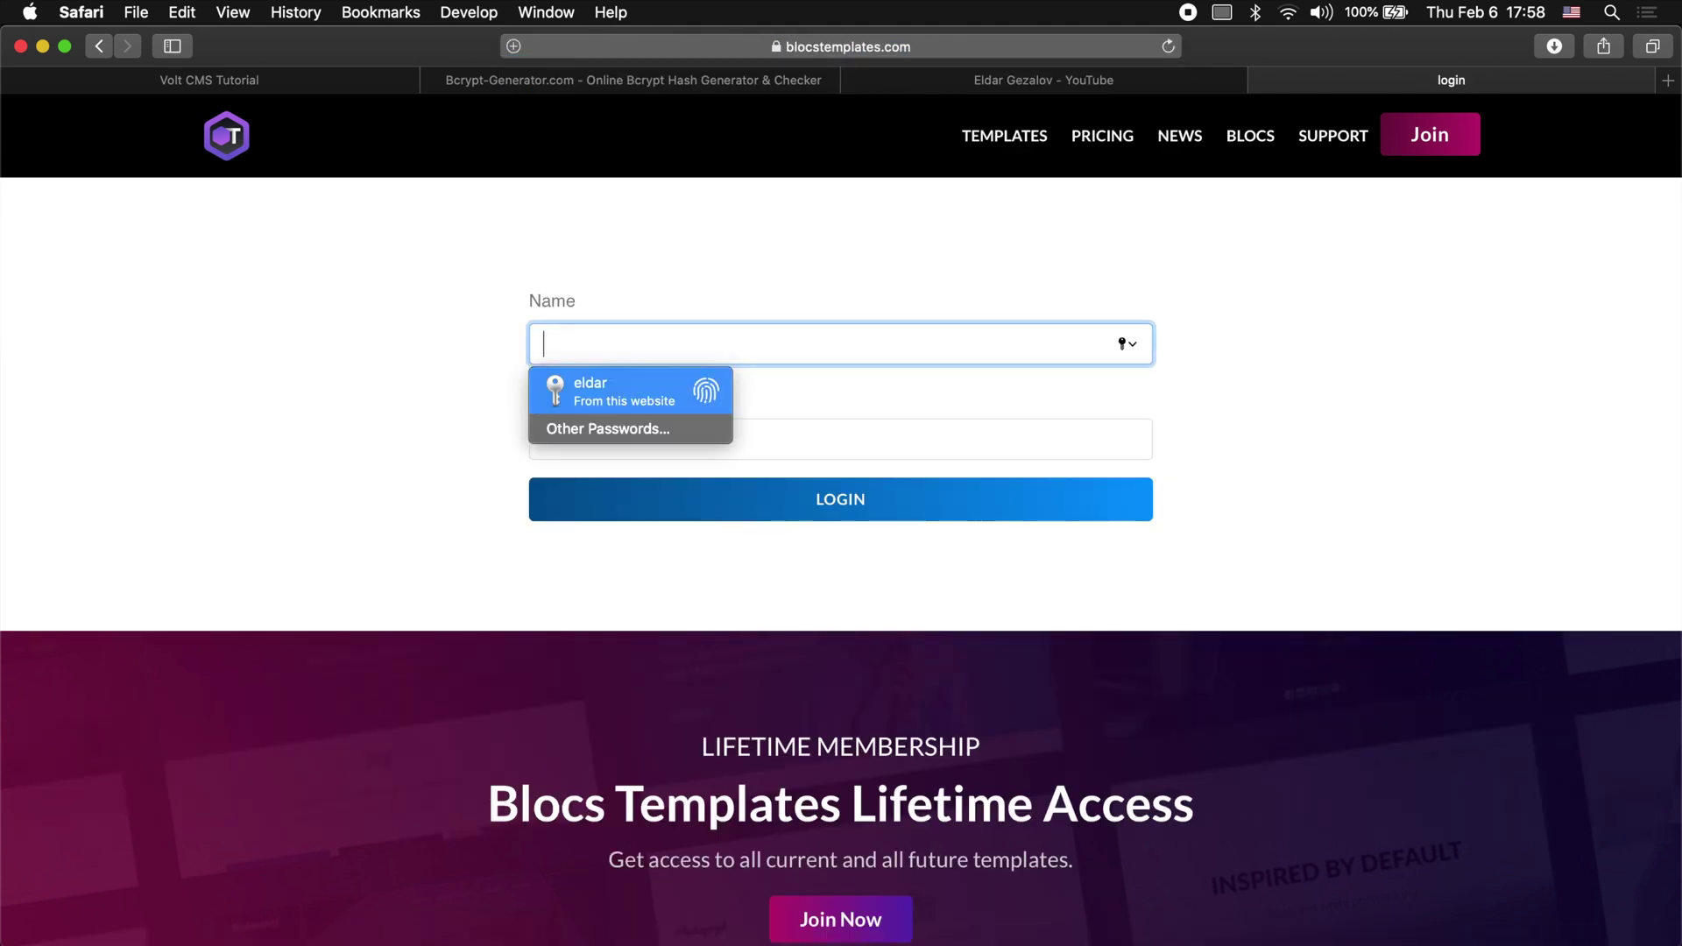
# Step: Log in with the saved username and password, dismissing the weak-password warning
pyautogui.click(1311, 329)
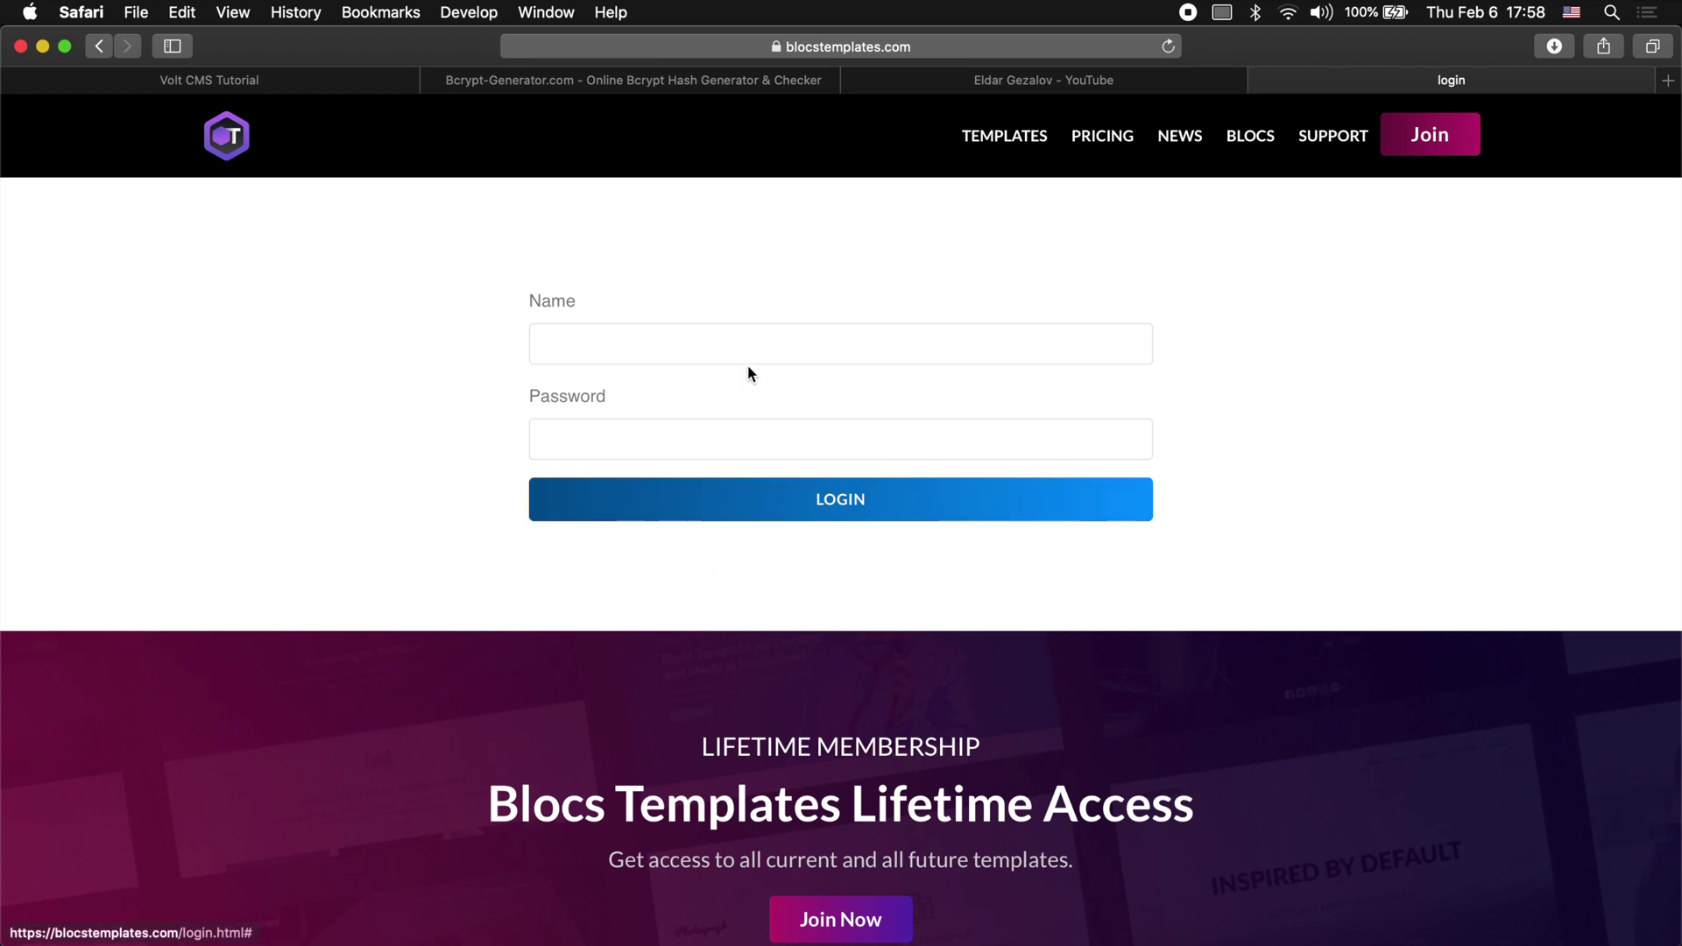
pyautogui.click(787, 344)
pyautogui.write('eldar')
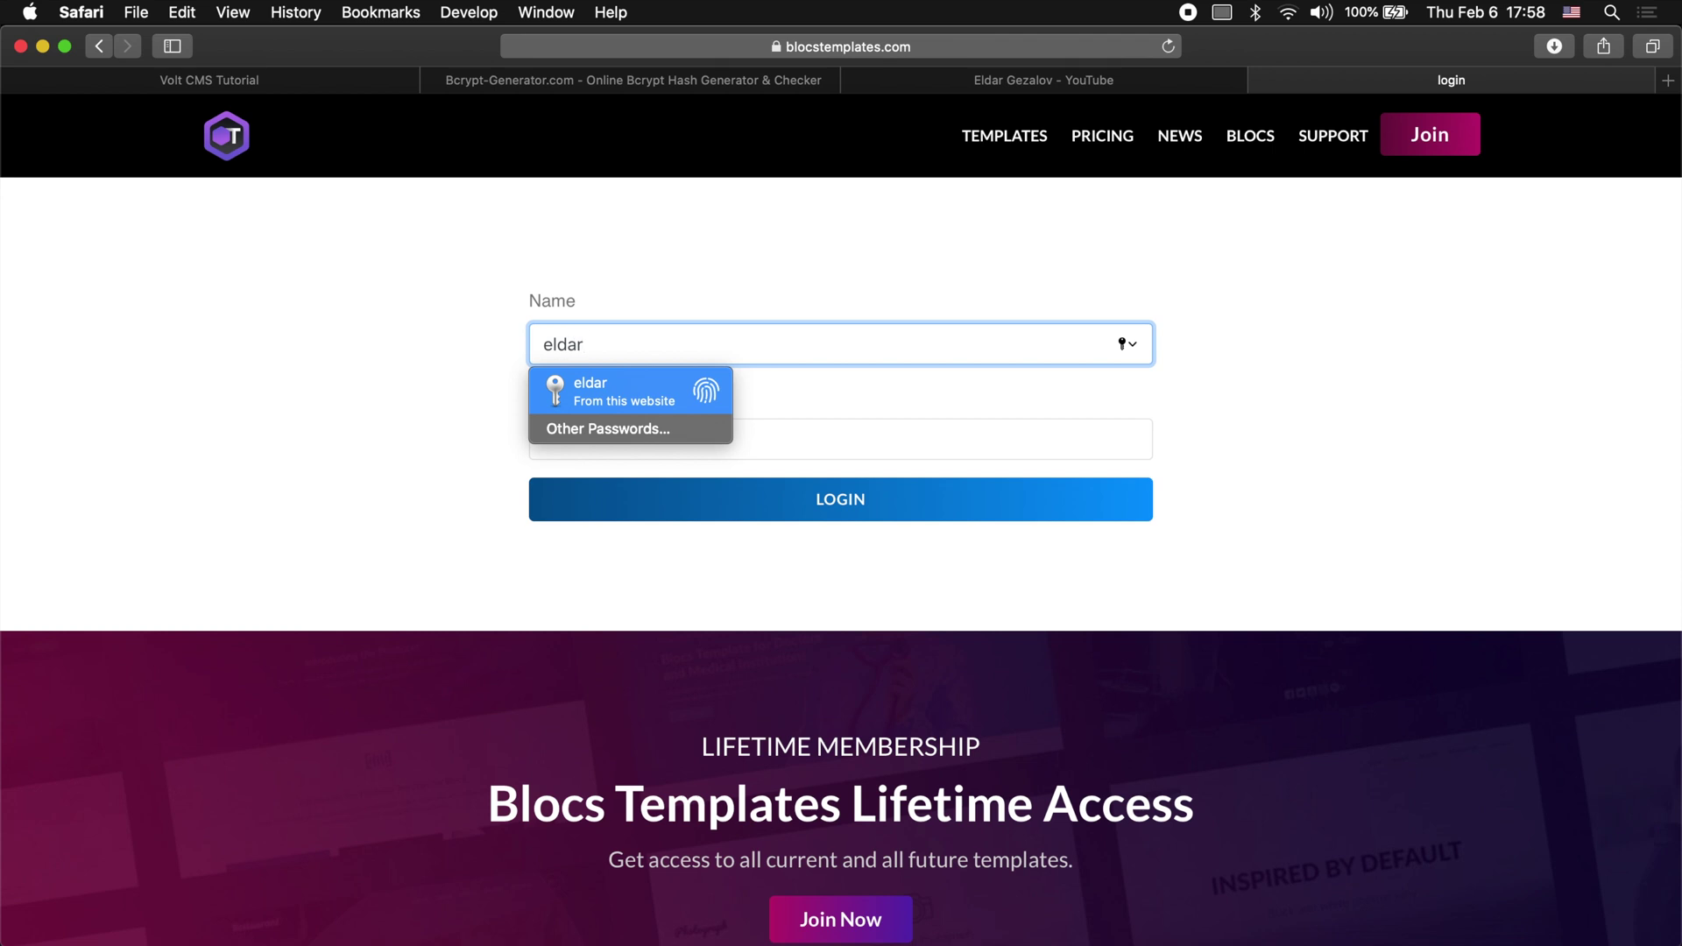
pyautogui.press('Return')
pyautogui.press('Return')
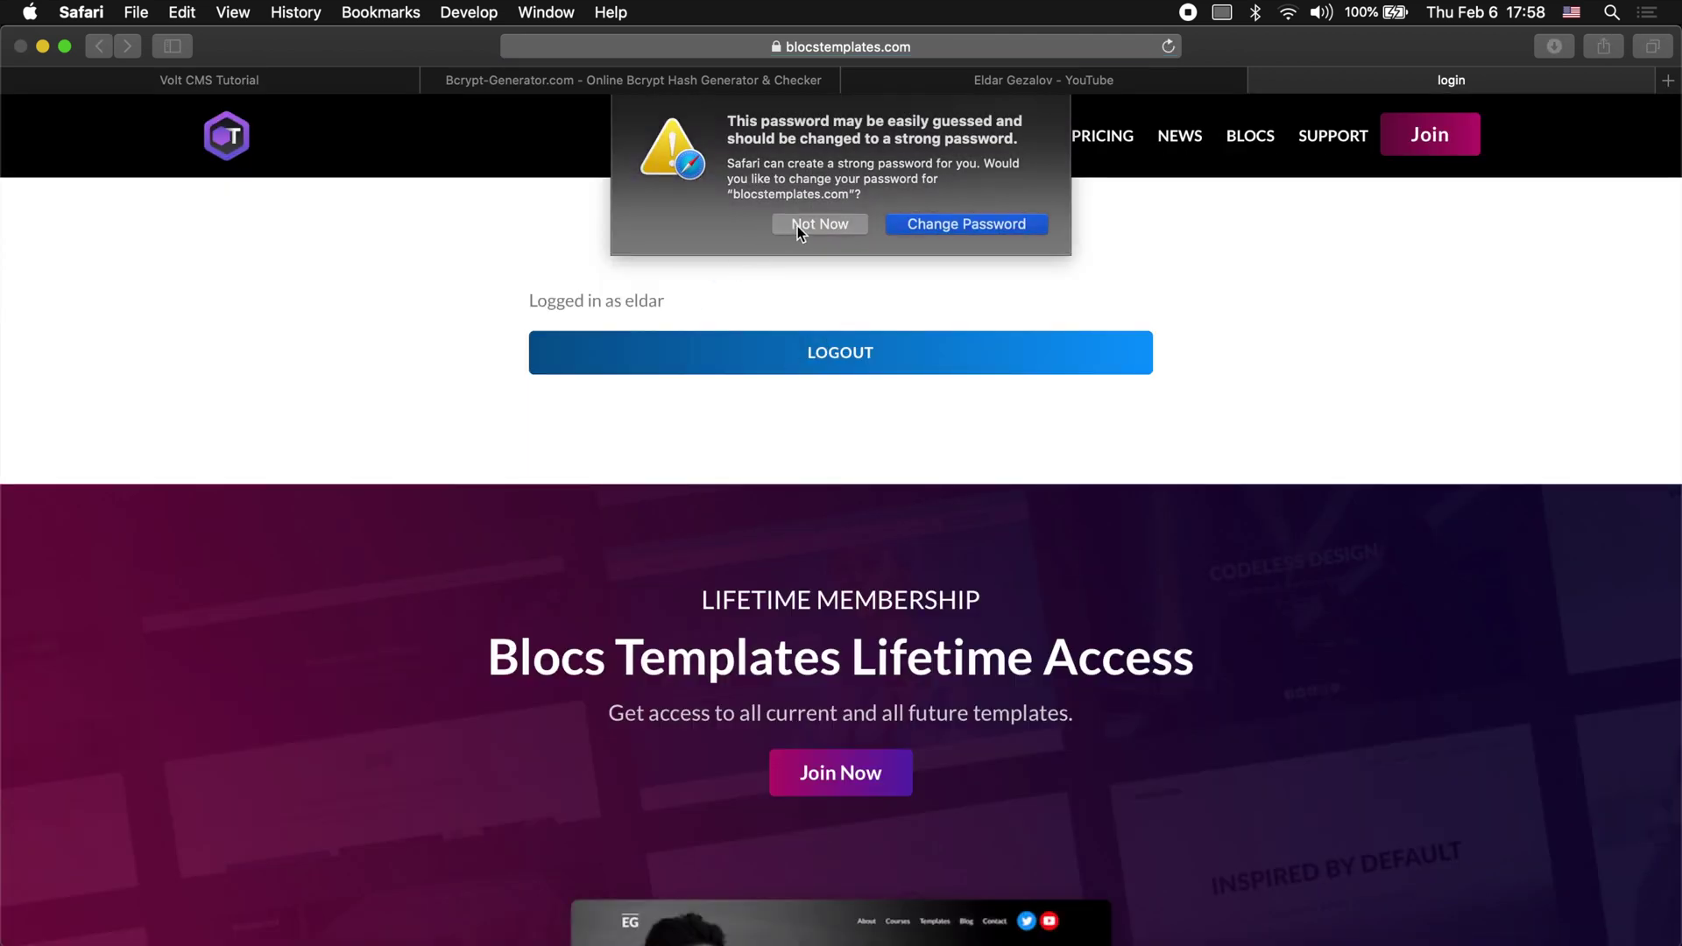
pyautogui.click(797, 226)
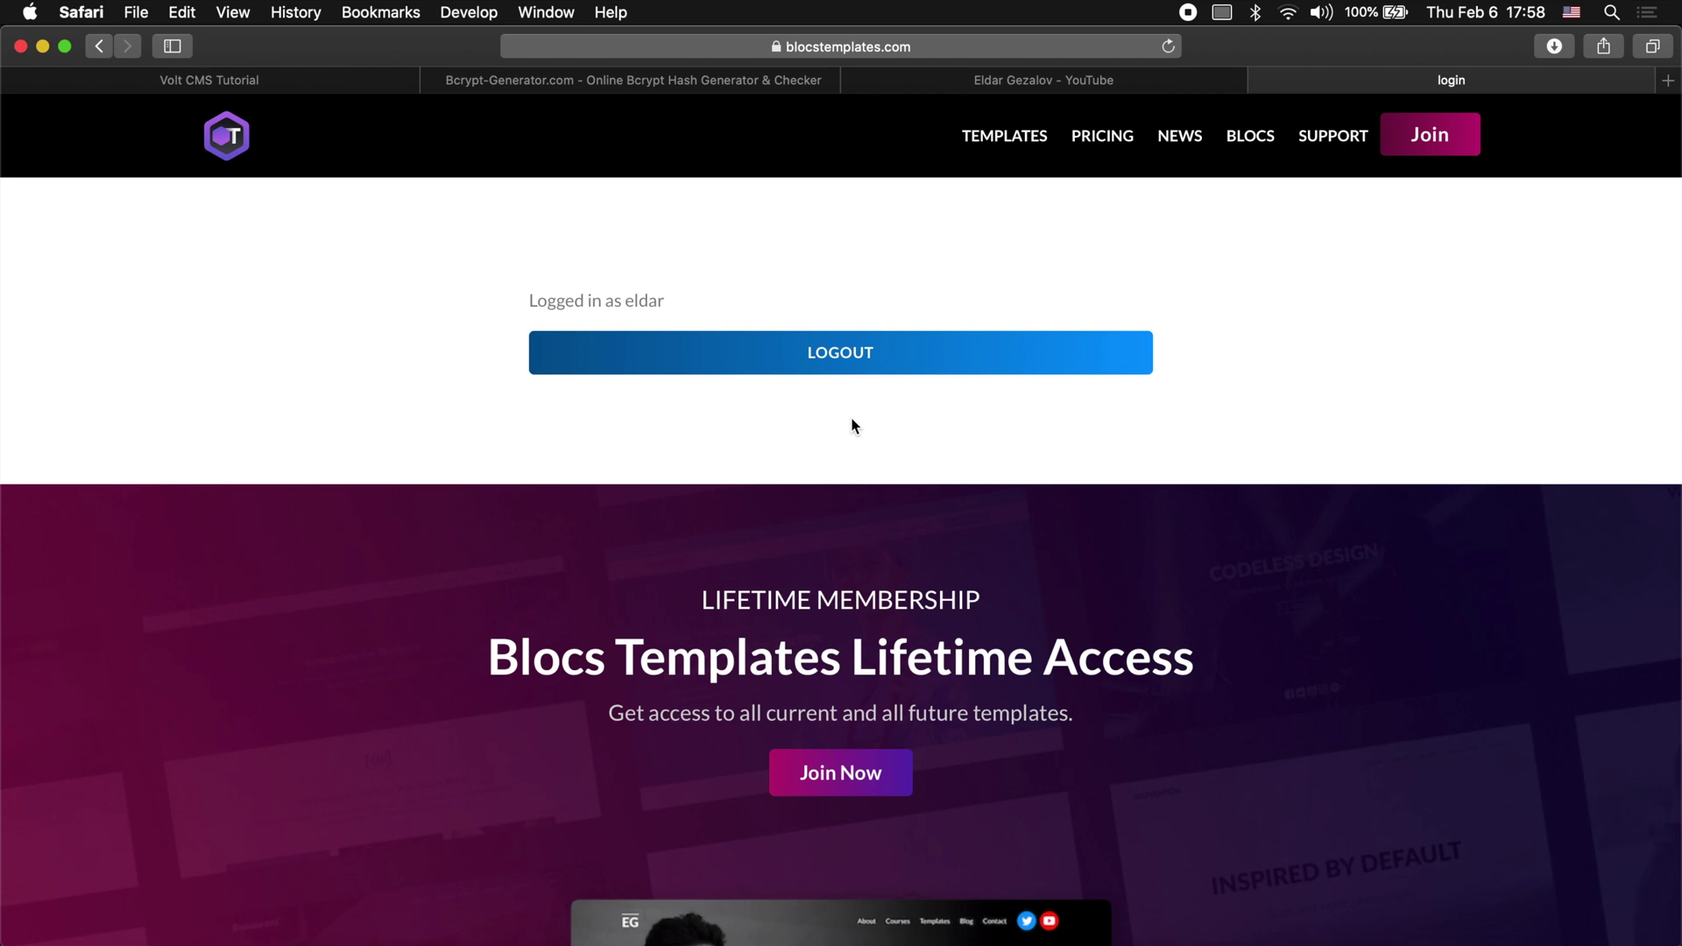
pyautogui.click(902, 46)
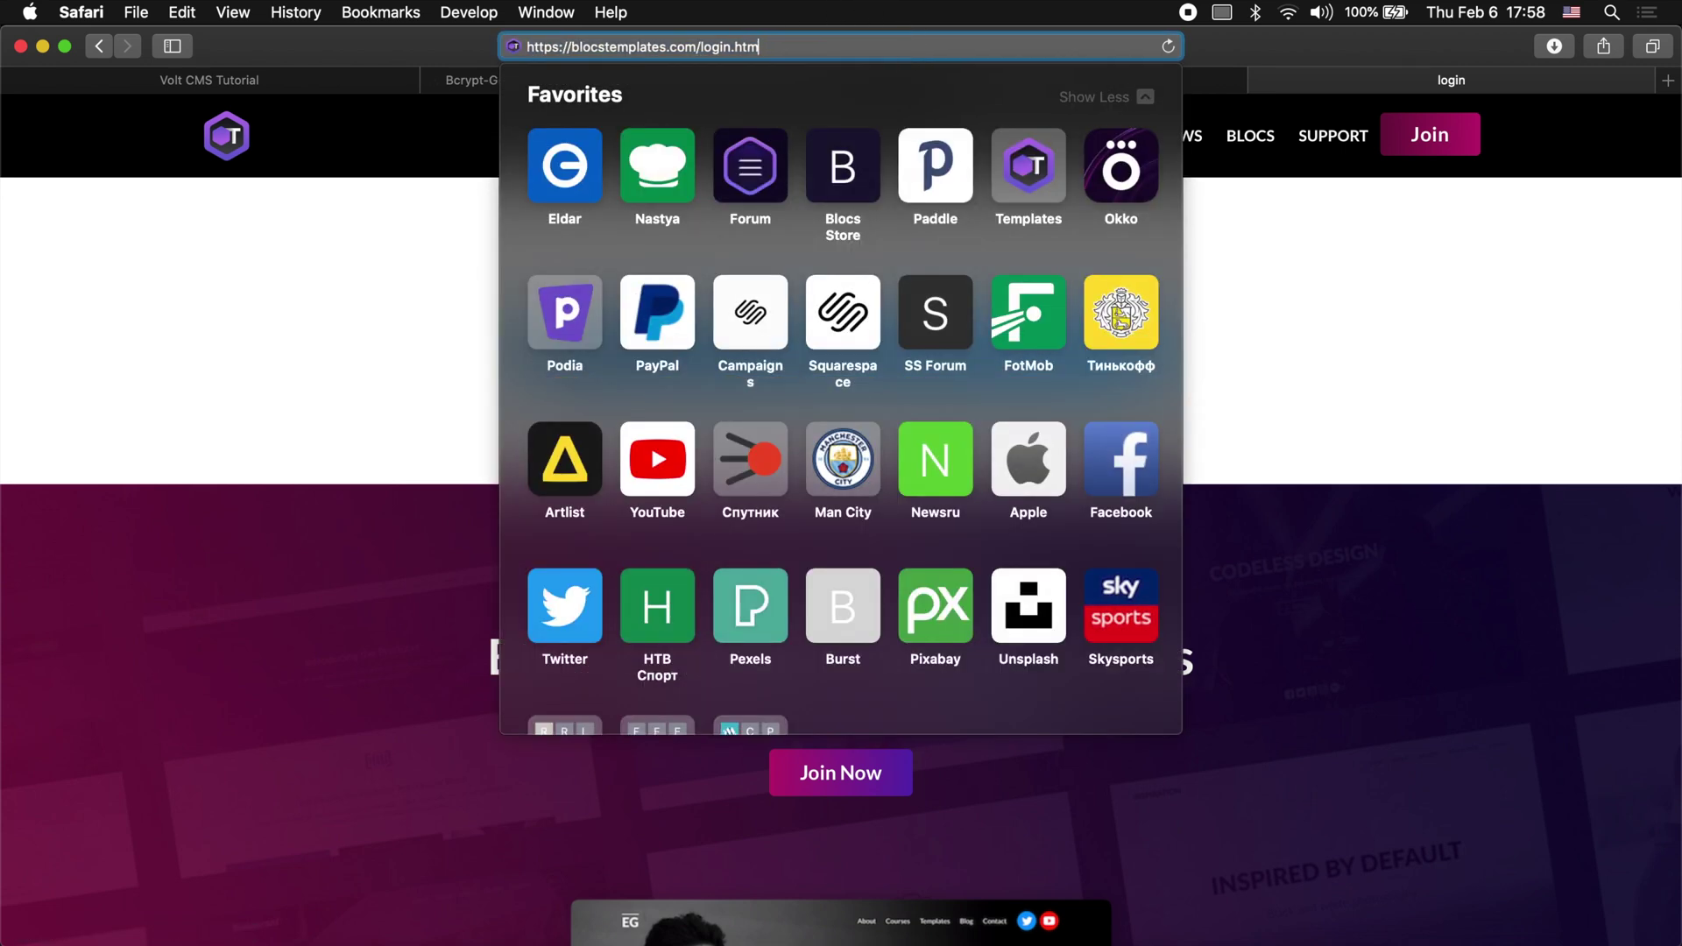
# Step: Replace the login address with the about-me page and load it
pyautogui.press('BackSpace')
pyautogui.press('BackSpace')
pyautogui.press('BackSpace')
pyautogui.press('BackSpace')
pyautogui.press('BackSpace')
pyautogui.press('BackSpace')
pyautogui.write('about-me')
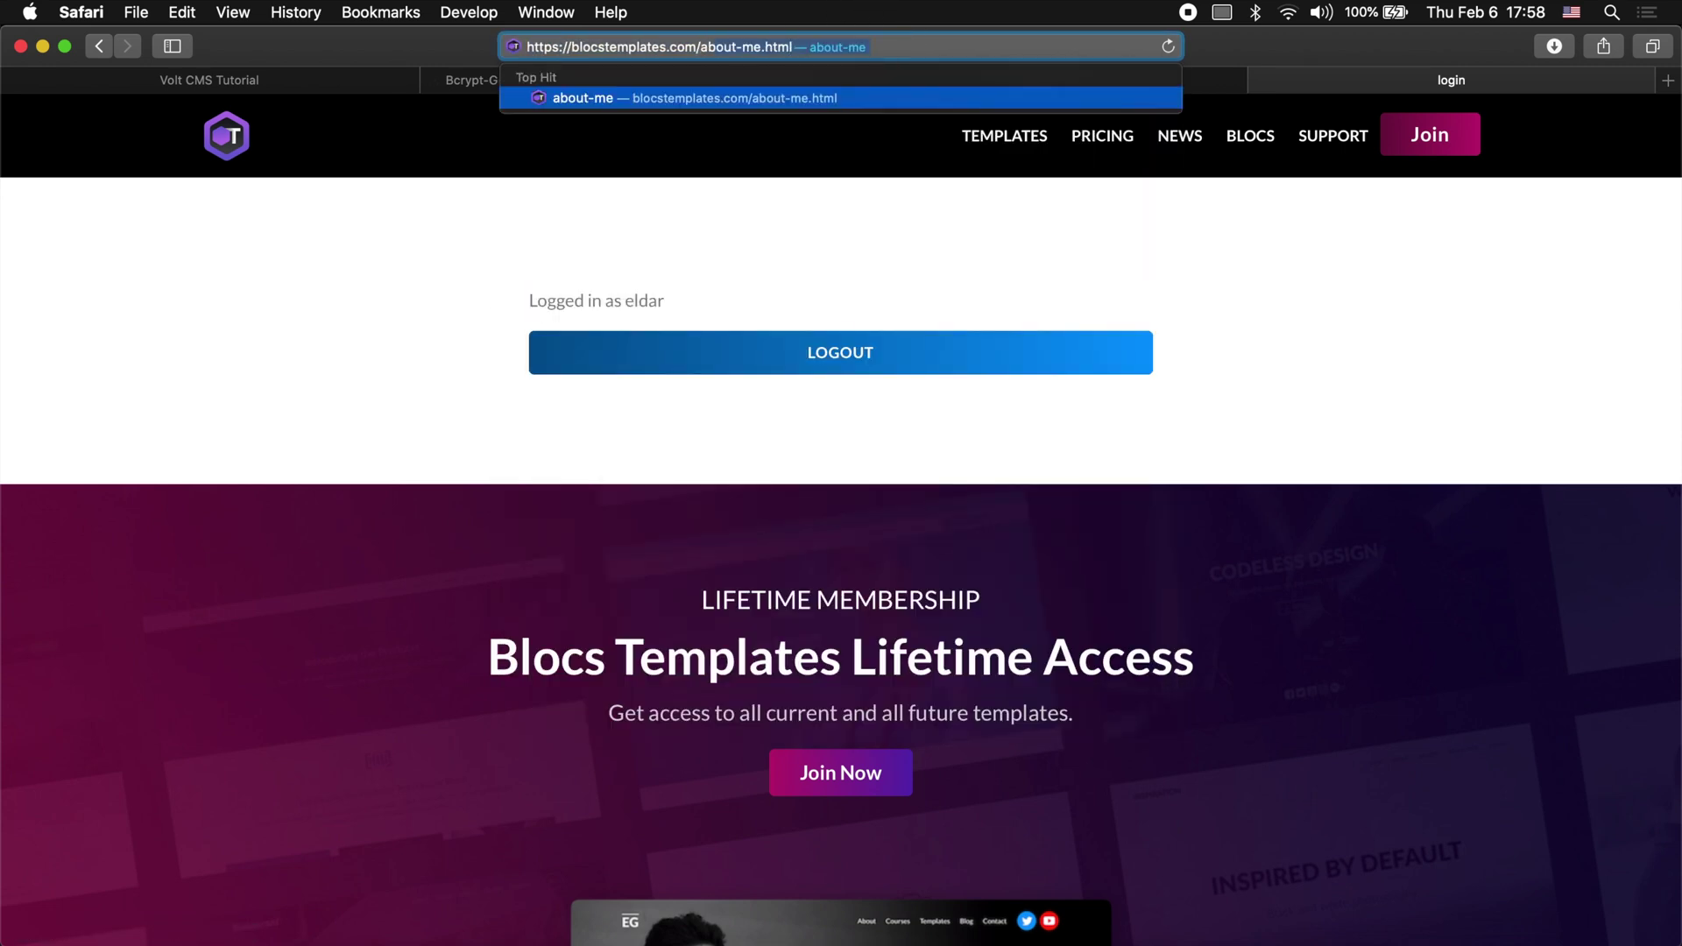
pyautogui.press('Return')
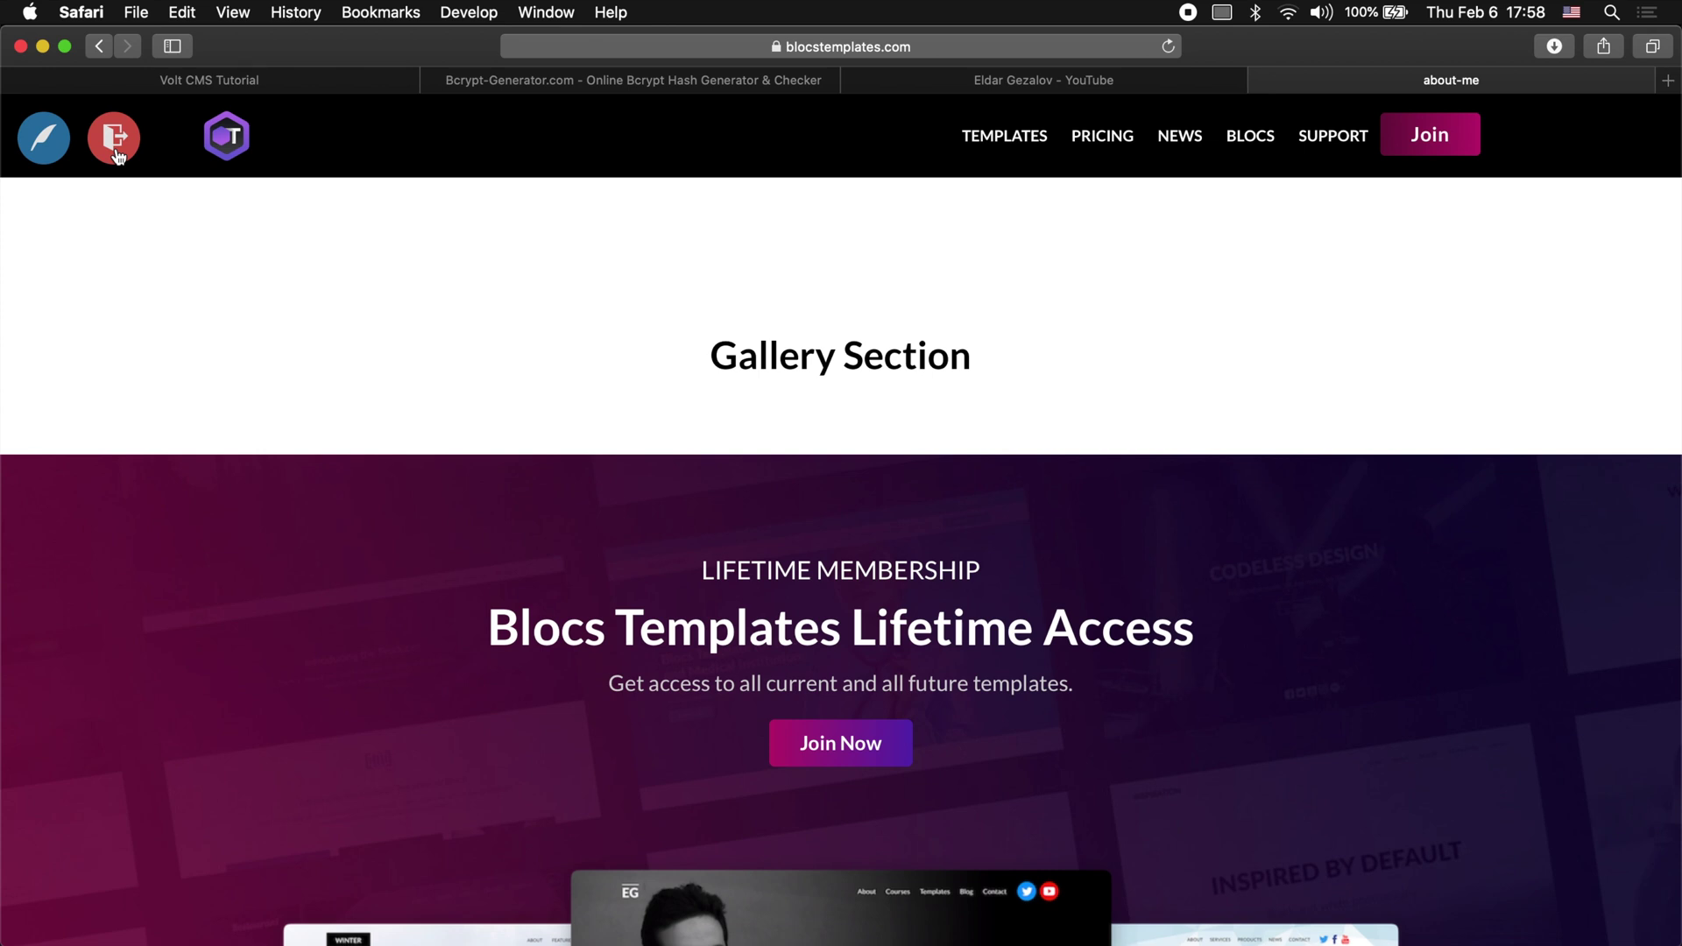
# Step: Enter live editing mode and open Insert Image for the about-me-image region
pyautogui.click(42, 151)
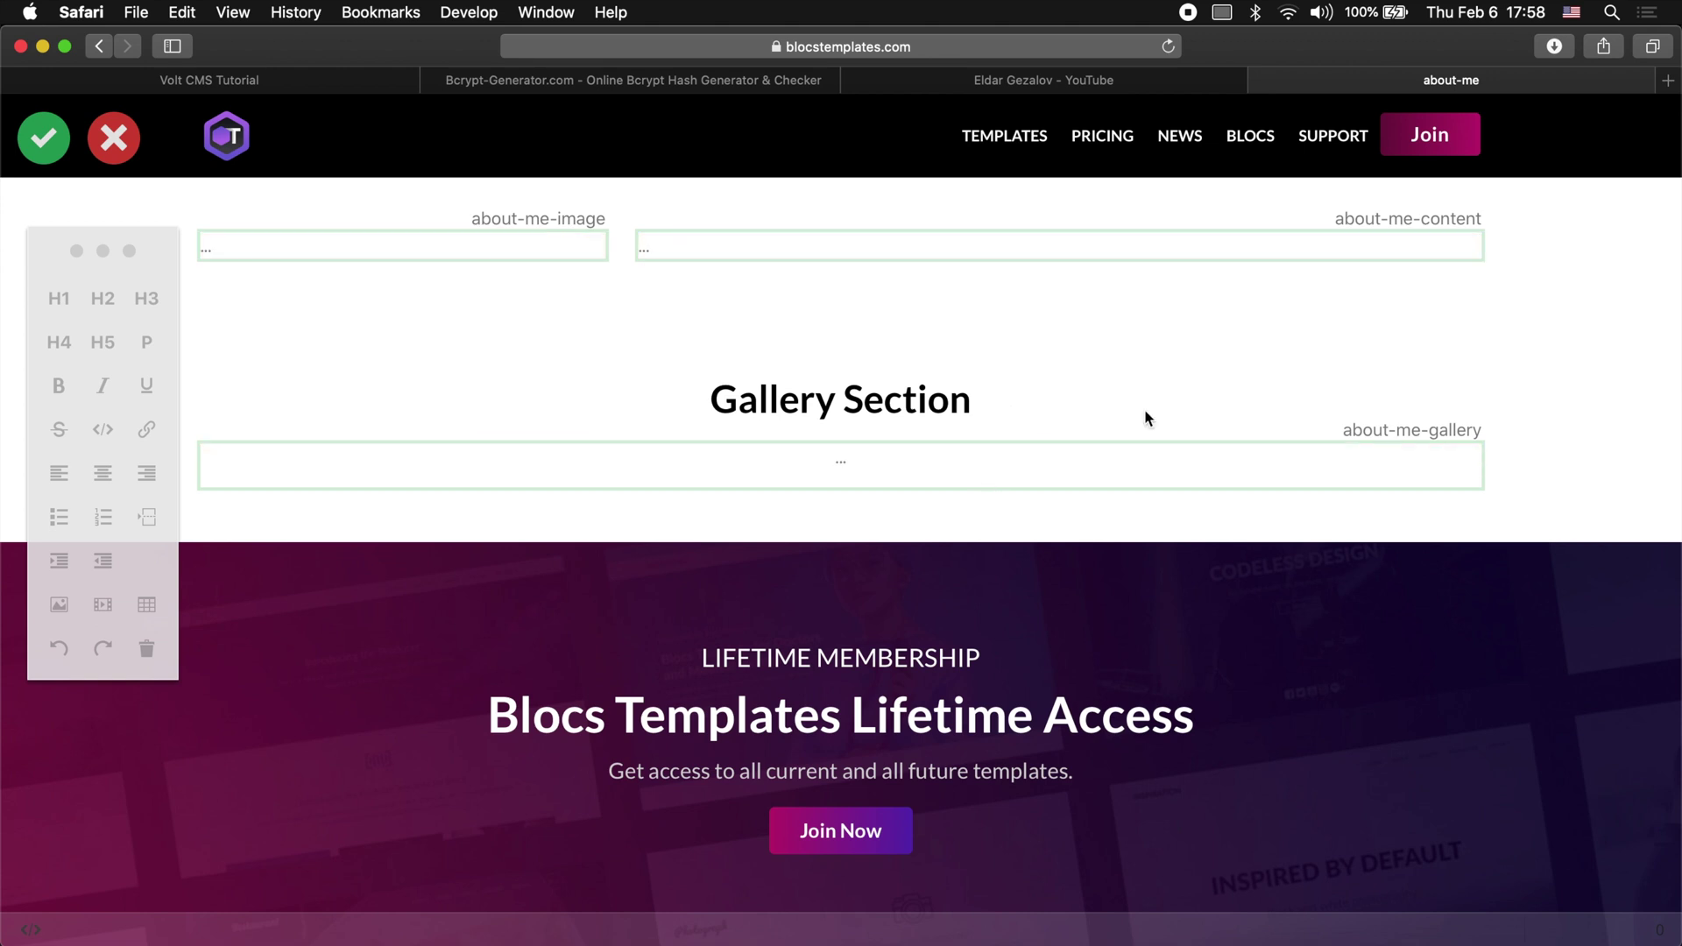
pyautogui.press('super+Tab')
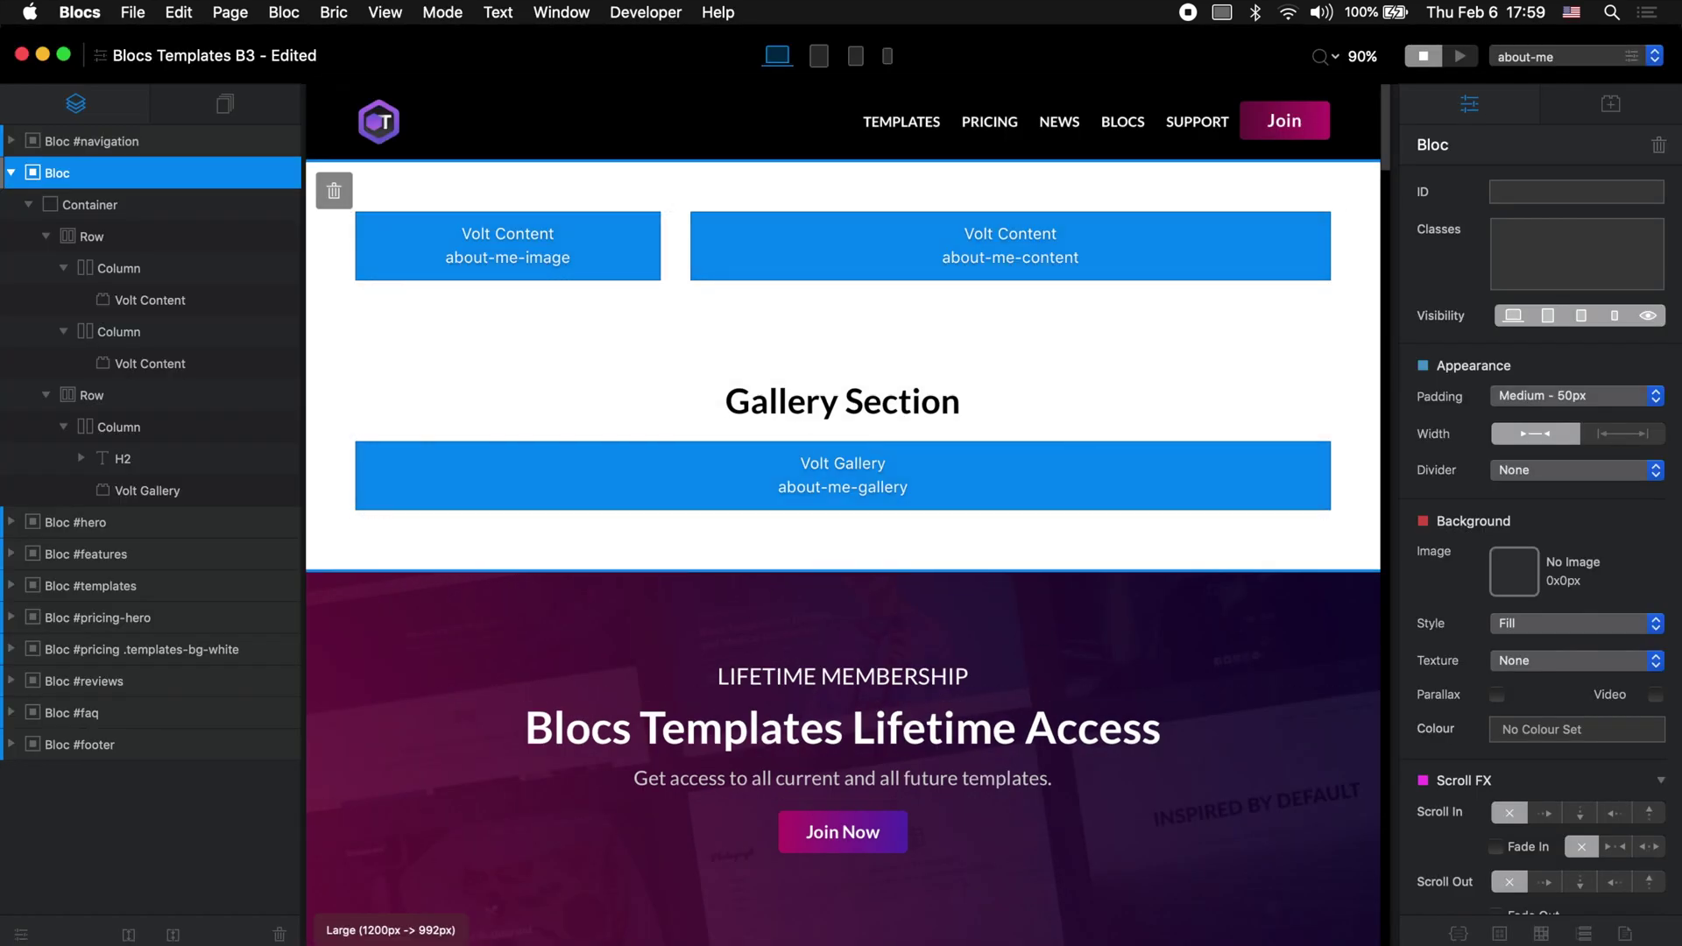
pyautogui.press('super+Tab')
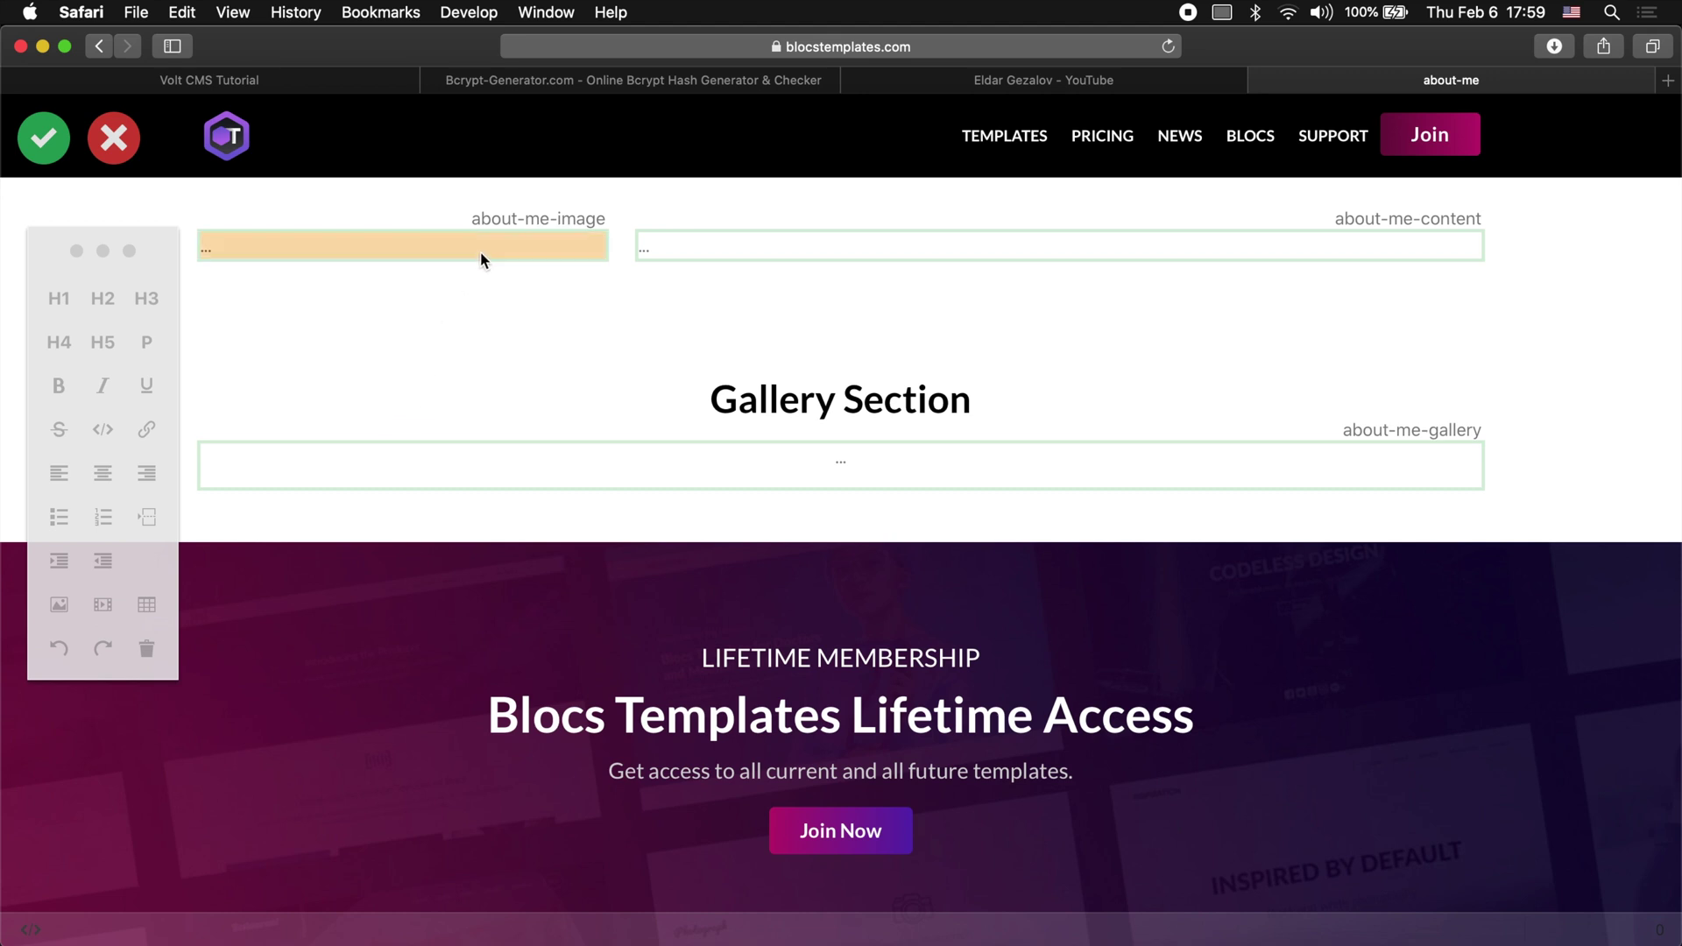
pyautogui.click(481, 258)
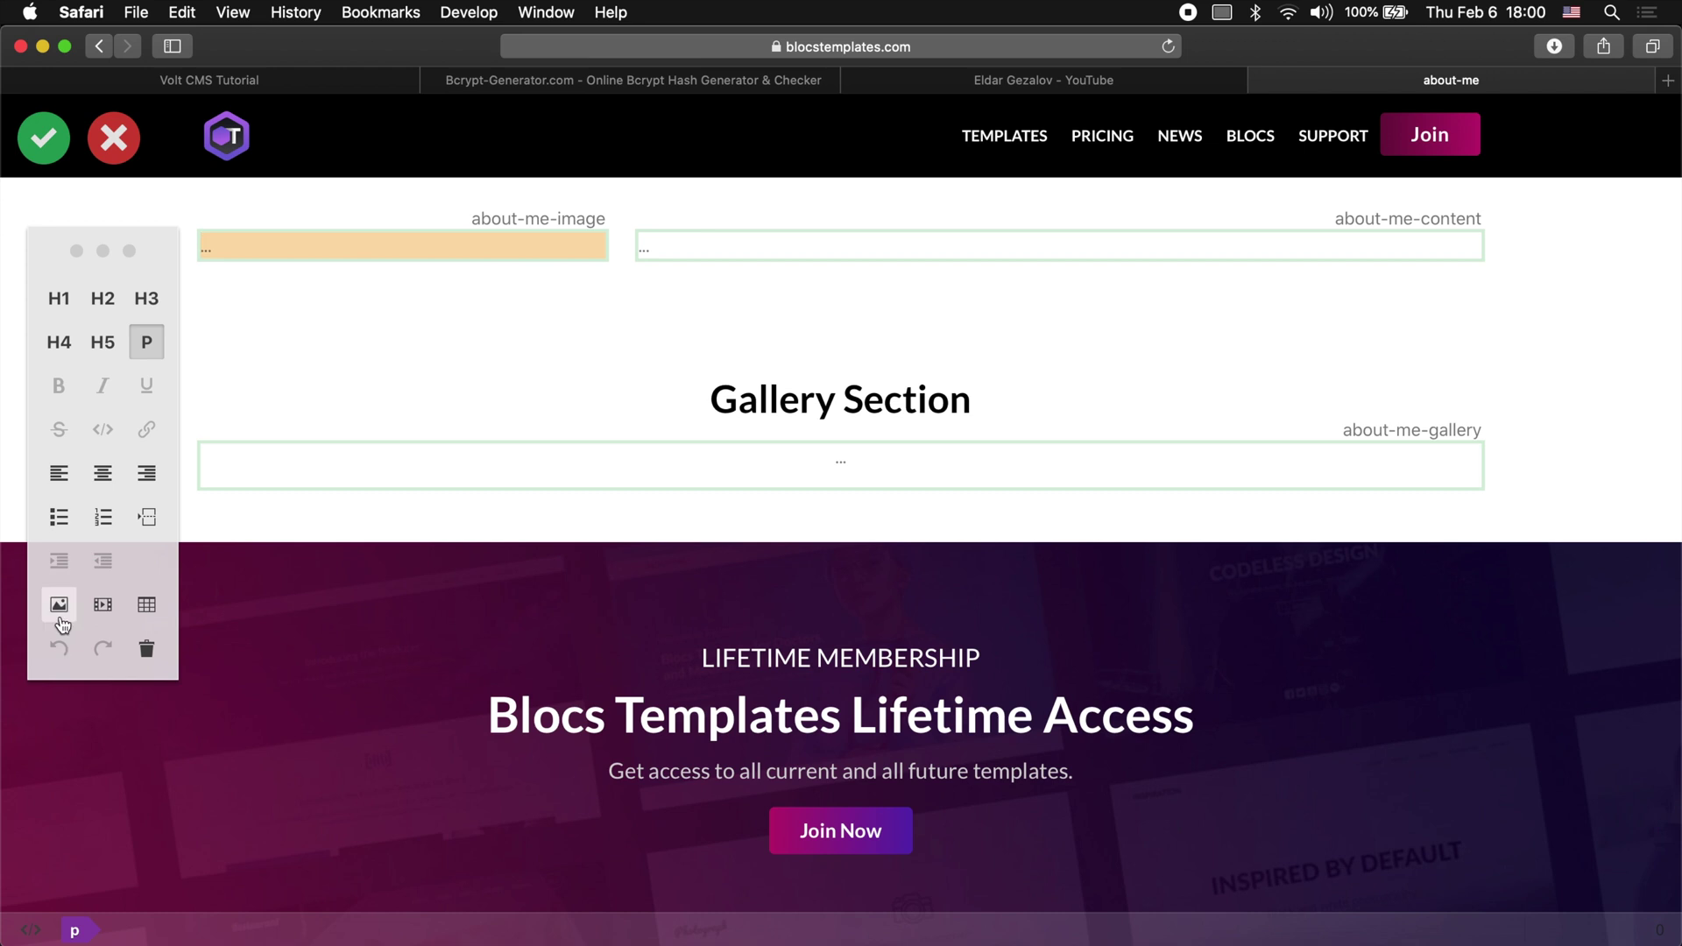
pyautogui.click(62, 618)
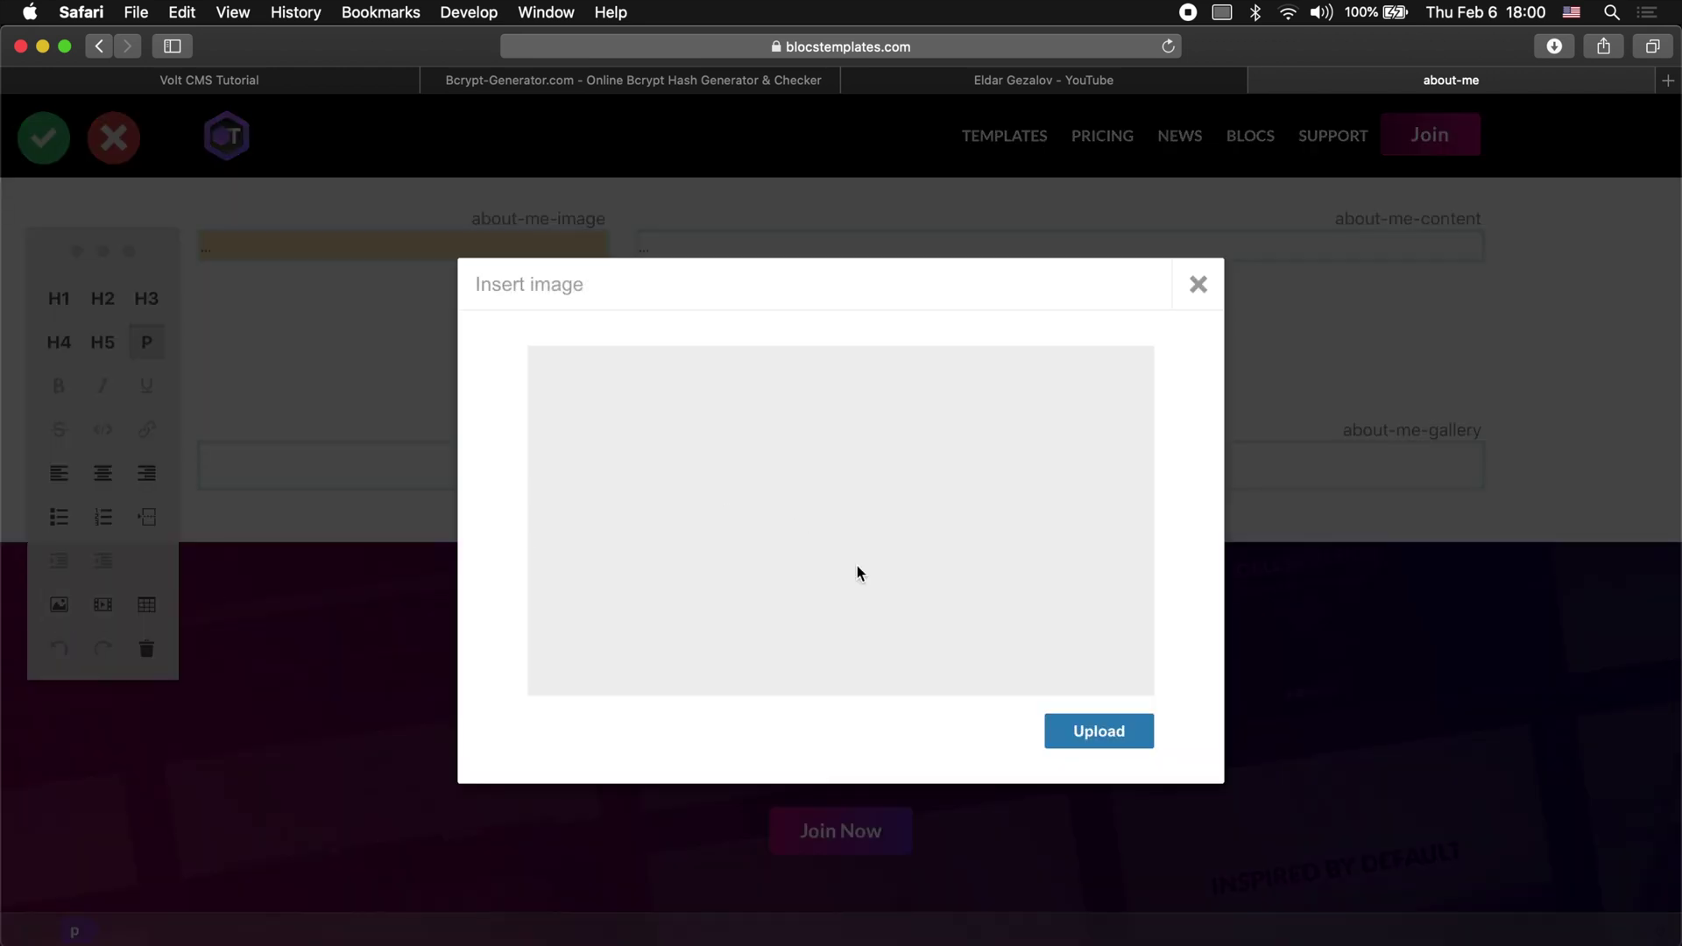
# Step: Upload the 230 KB black-and-white portrait jpg from This Mac and insert it into about-me-image
pyautogui.click(1095, 729)
pyautogui.click(1106, 116)
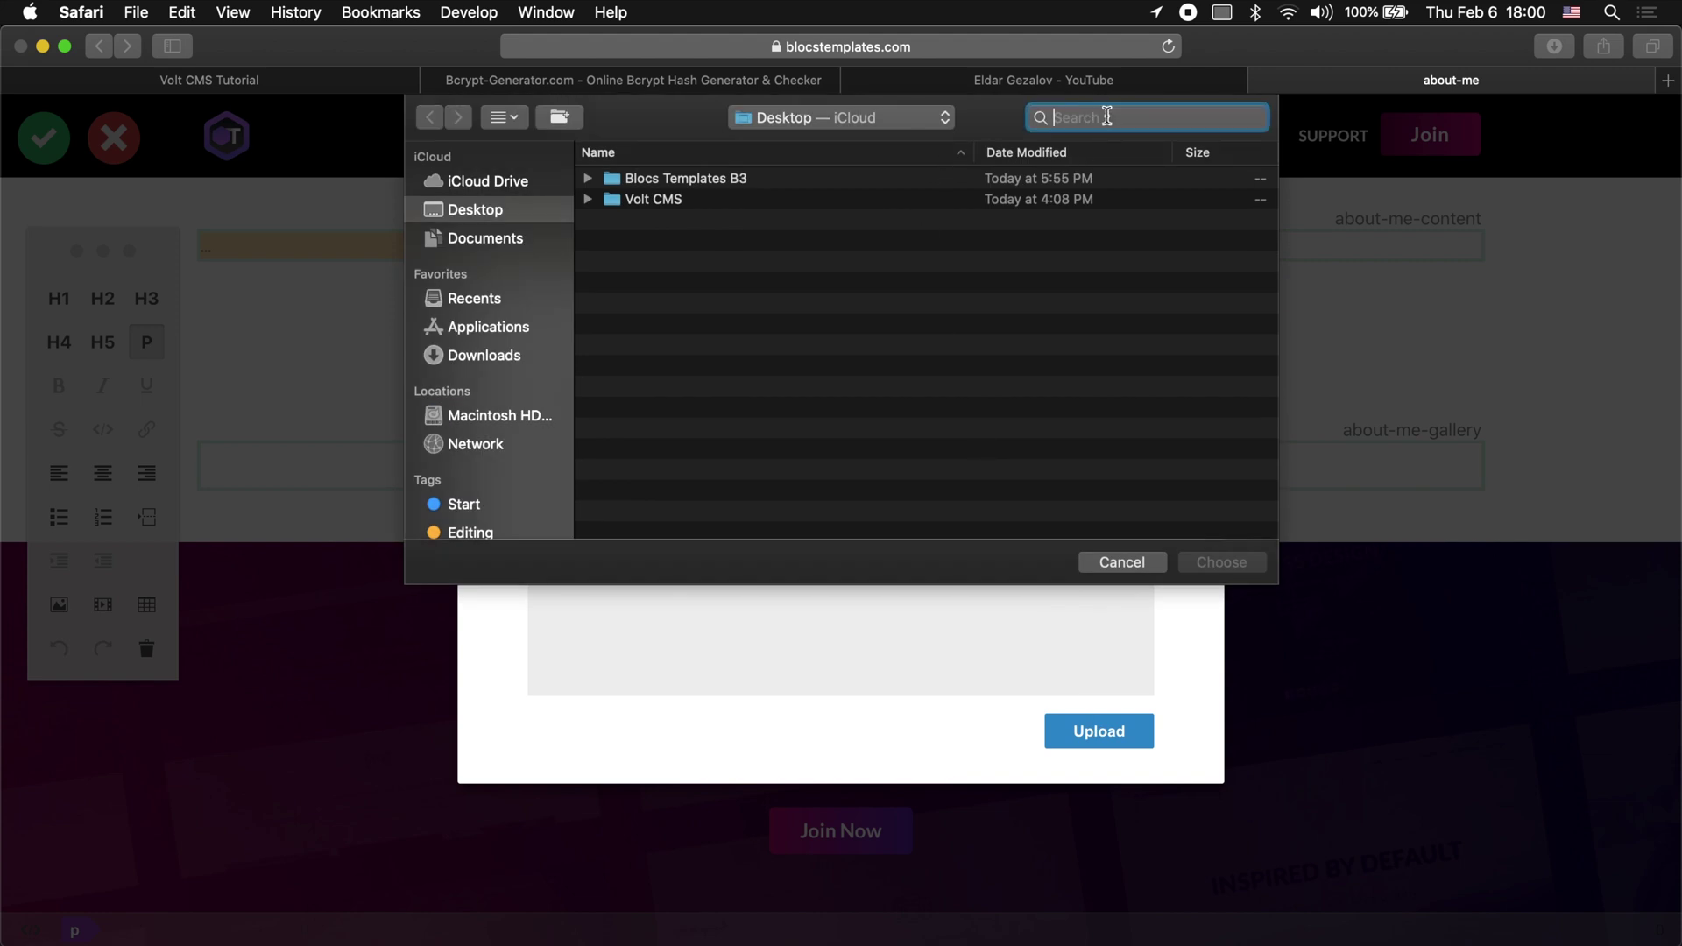
pyautogui.write('eldar')
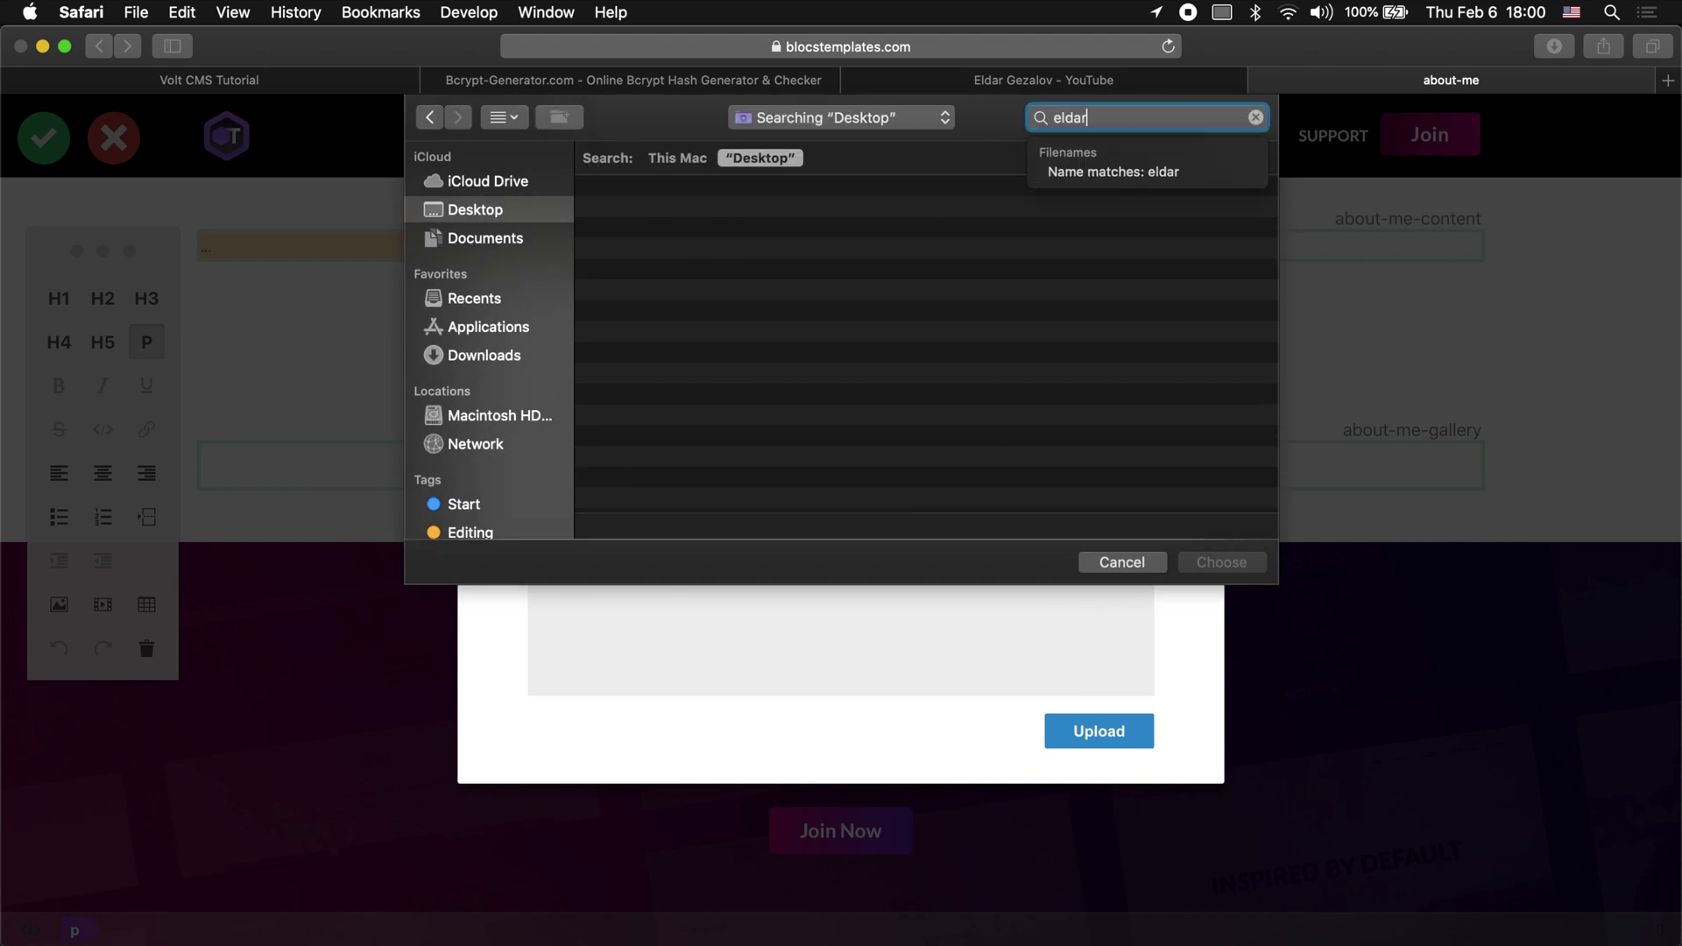
pyautogui.write('.jpg')
pyautogui.click(681, 160)
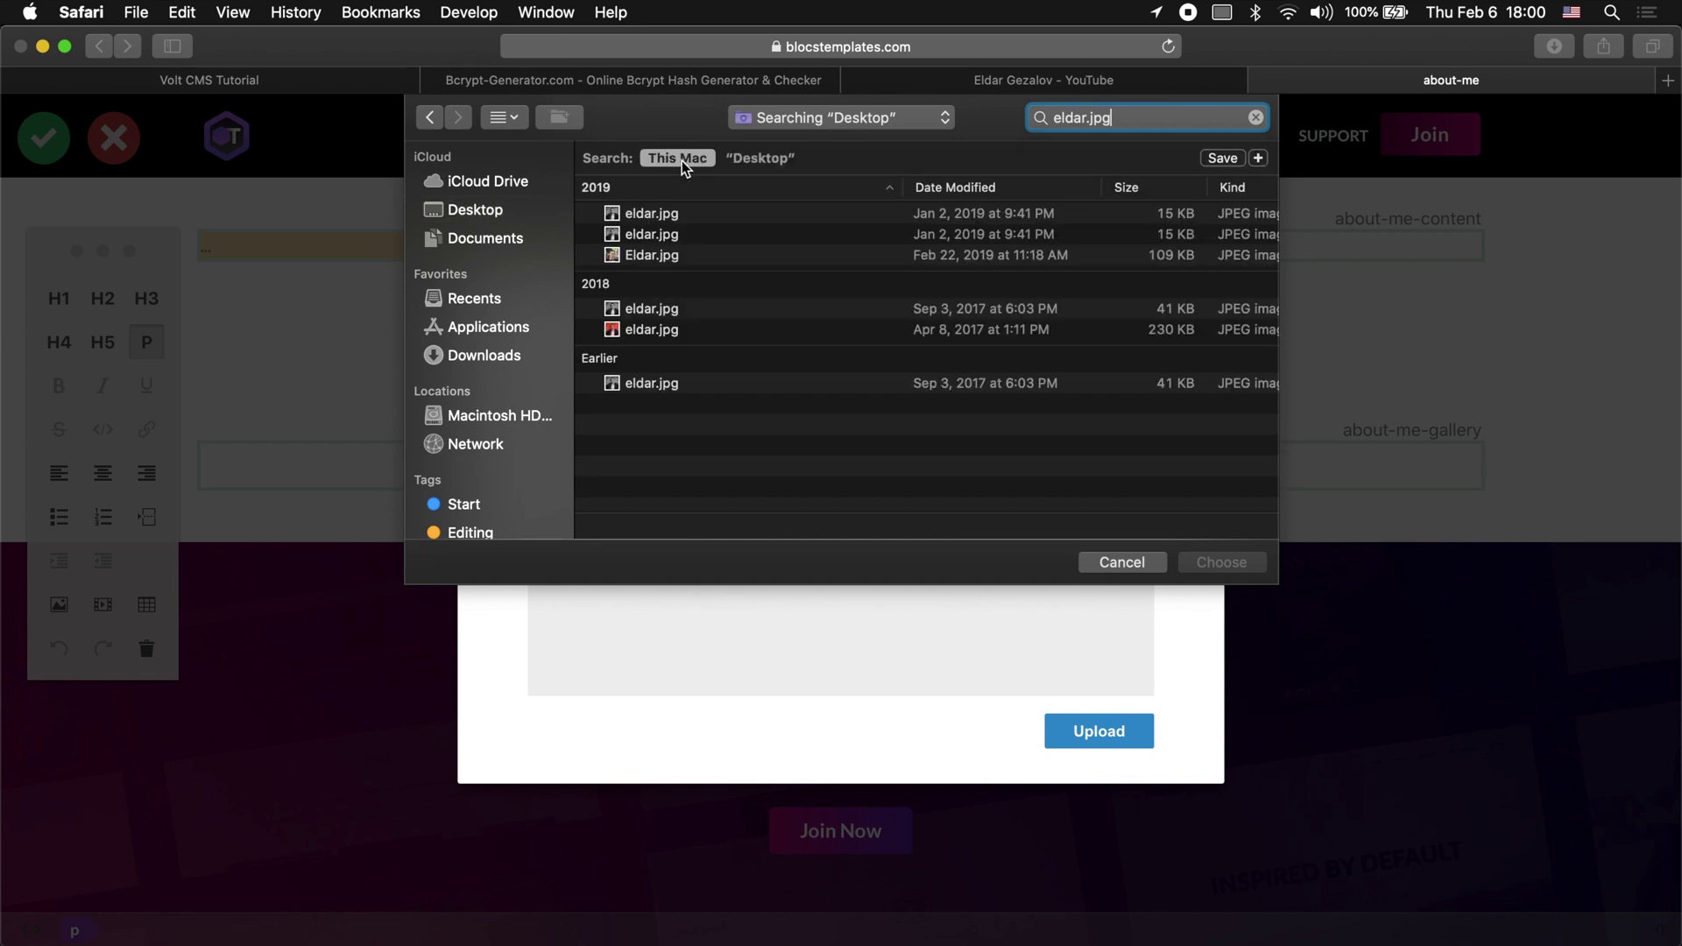
pyautogui.click(668, 332)
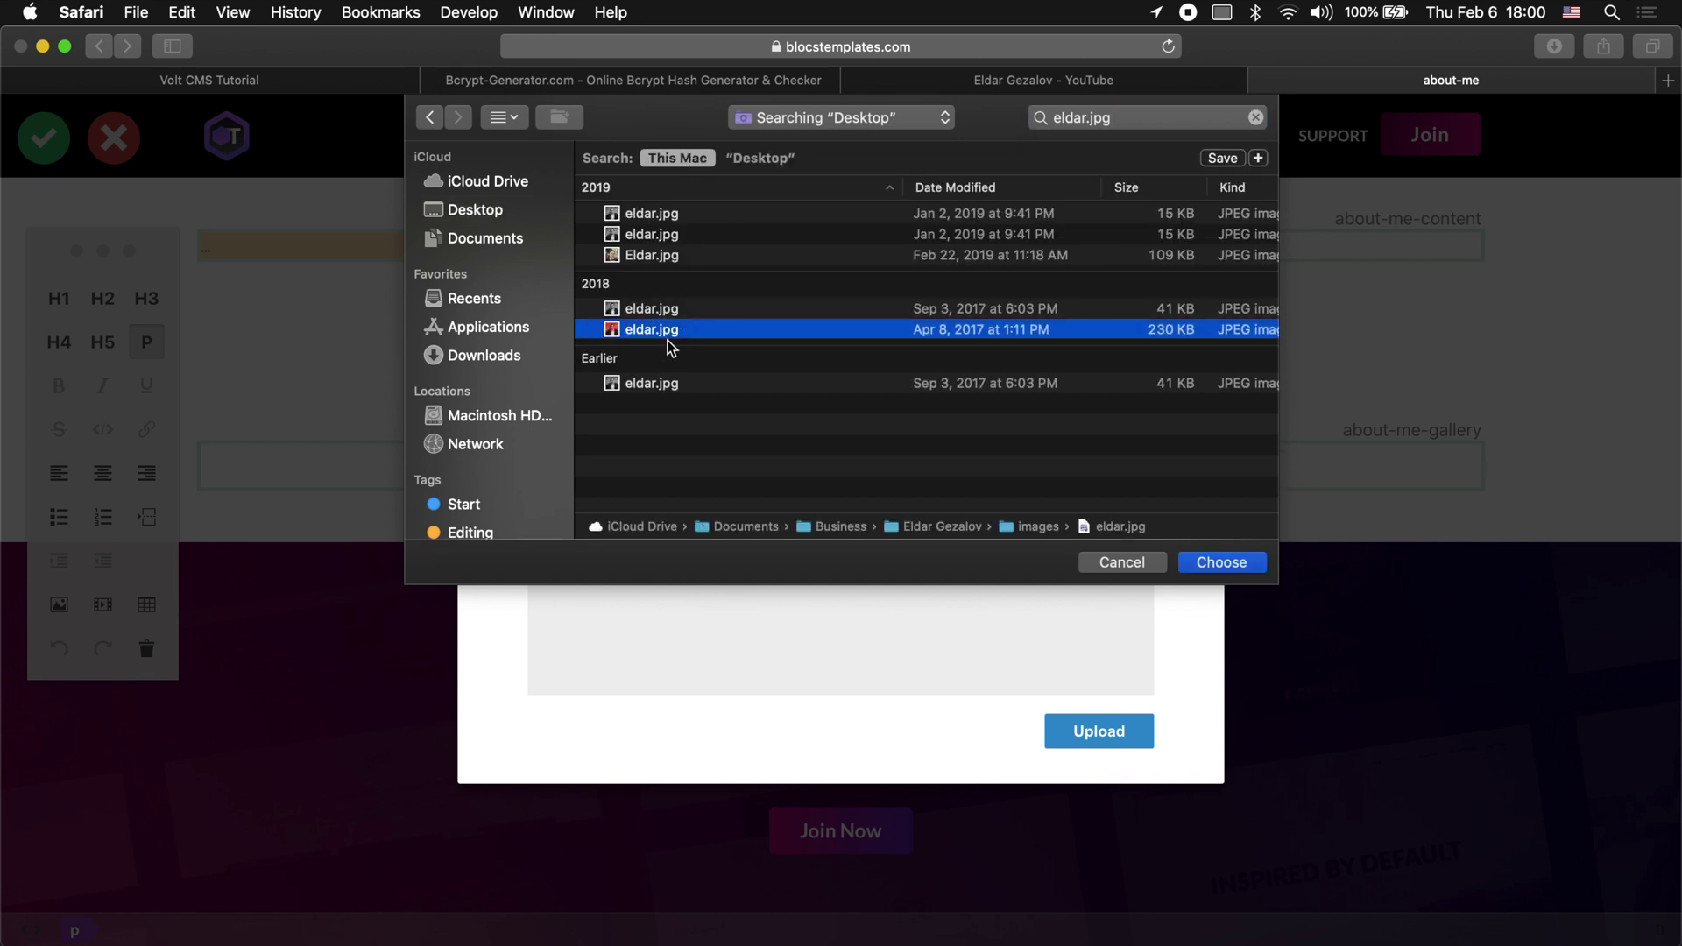
pyautogui.press('space')
pyautogui.press('space')
pyautogui.press('Return')
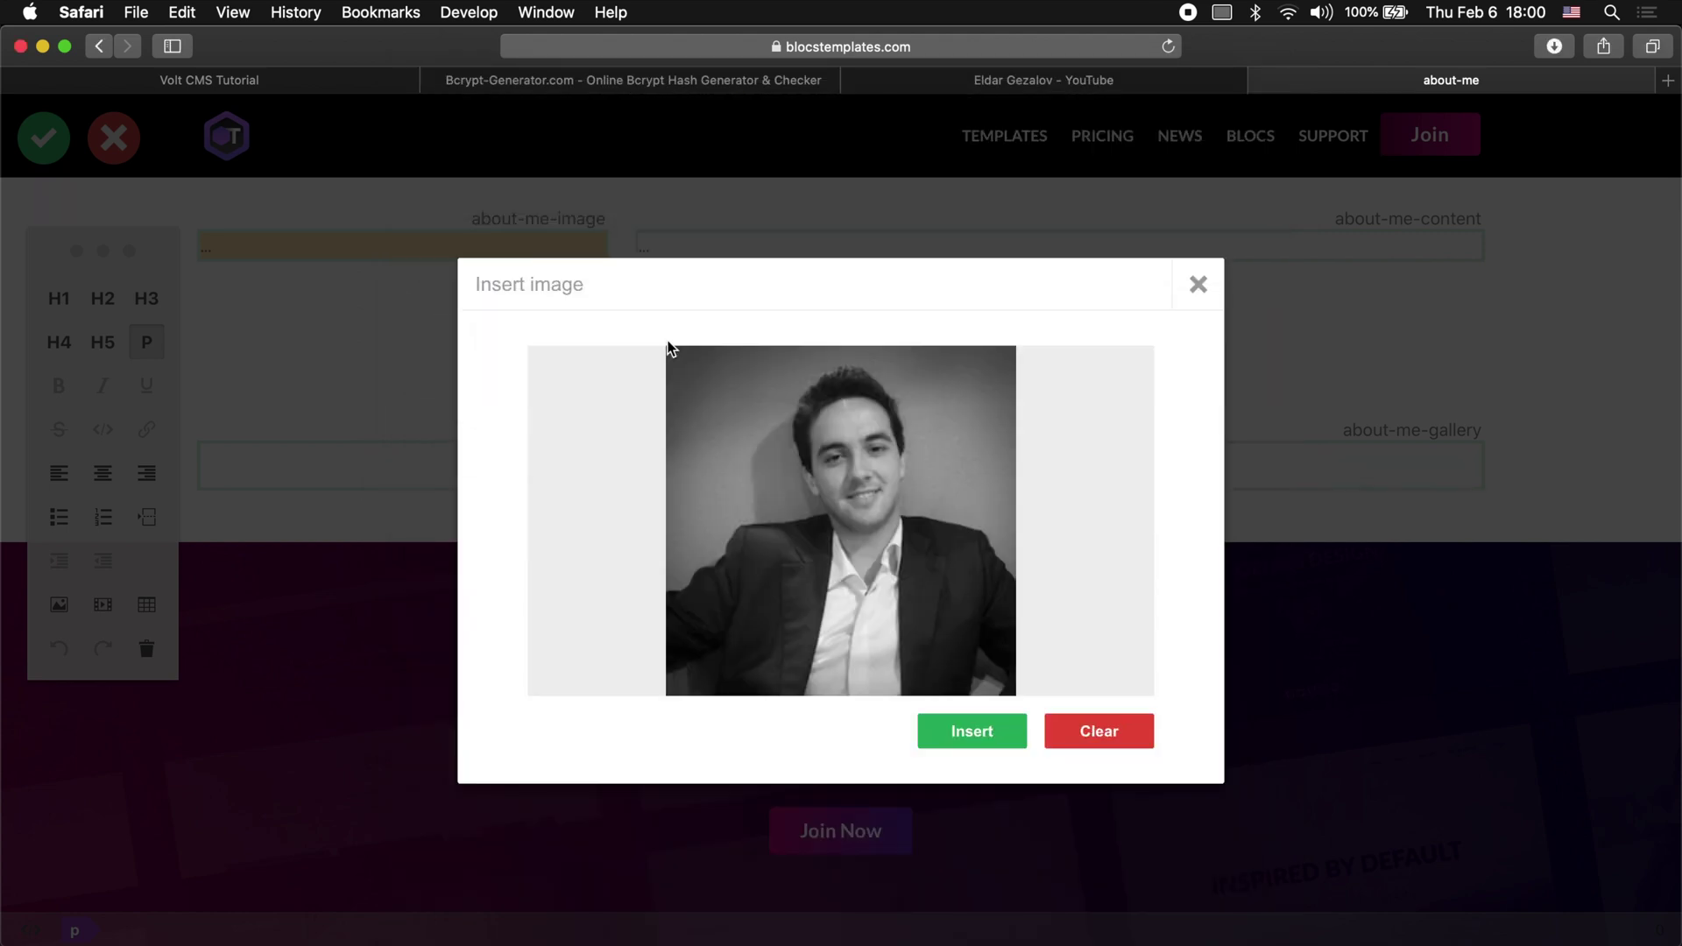
pyautogui.click(979, 739)
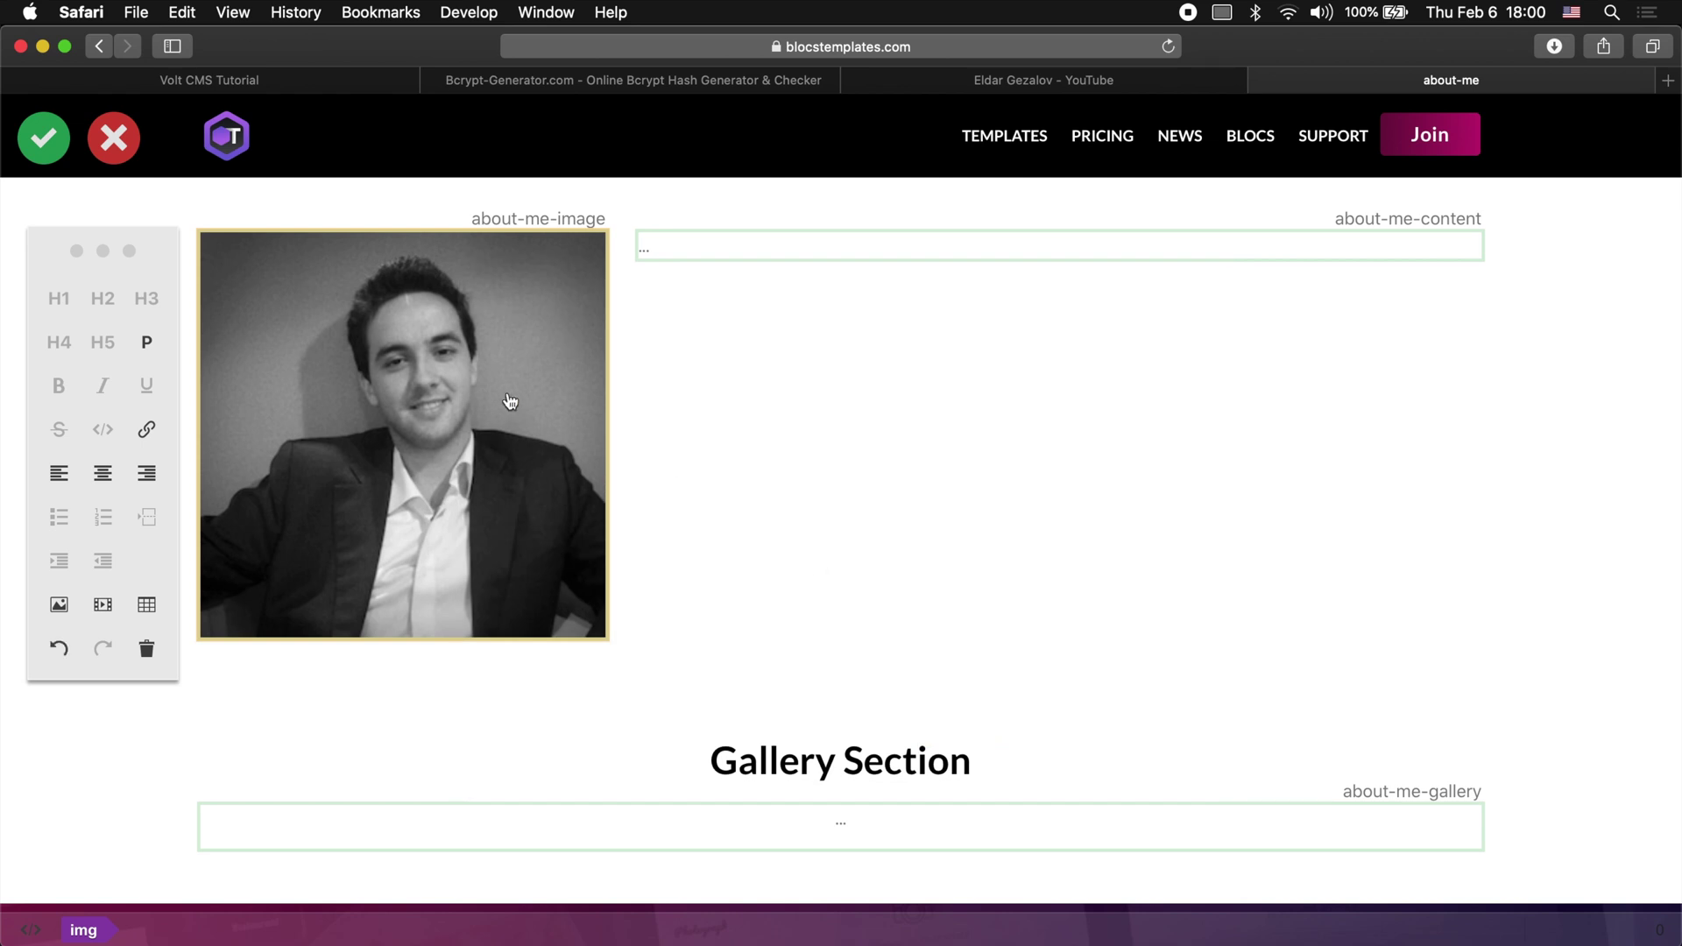
pyautogui.click(771, 247)
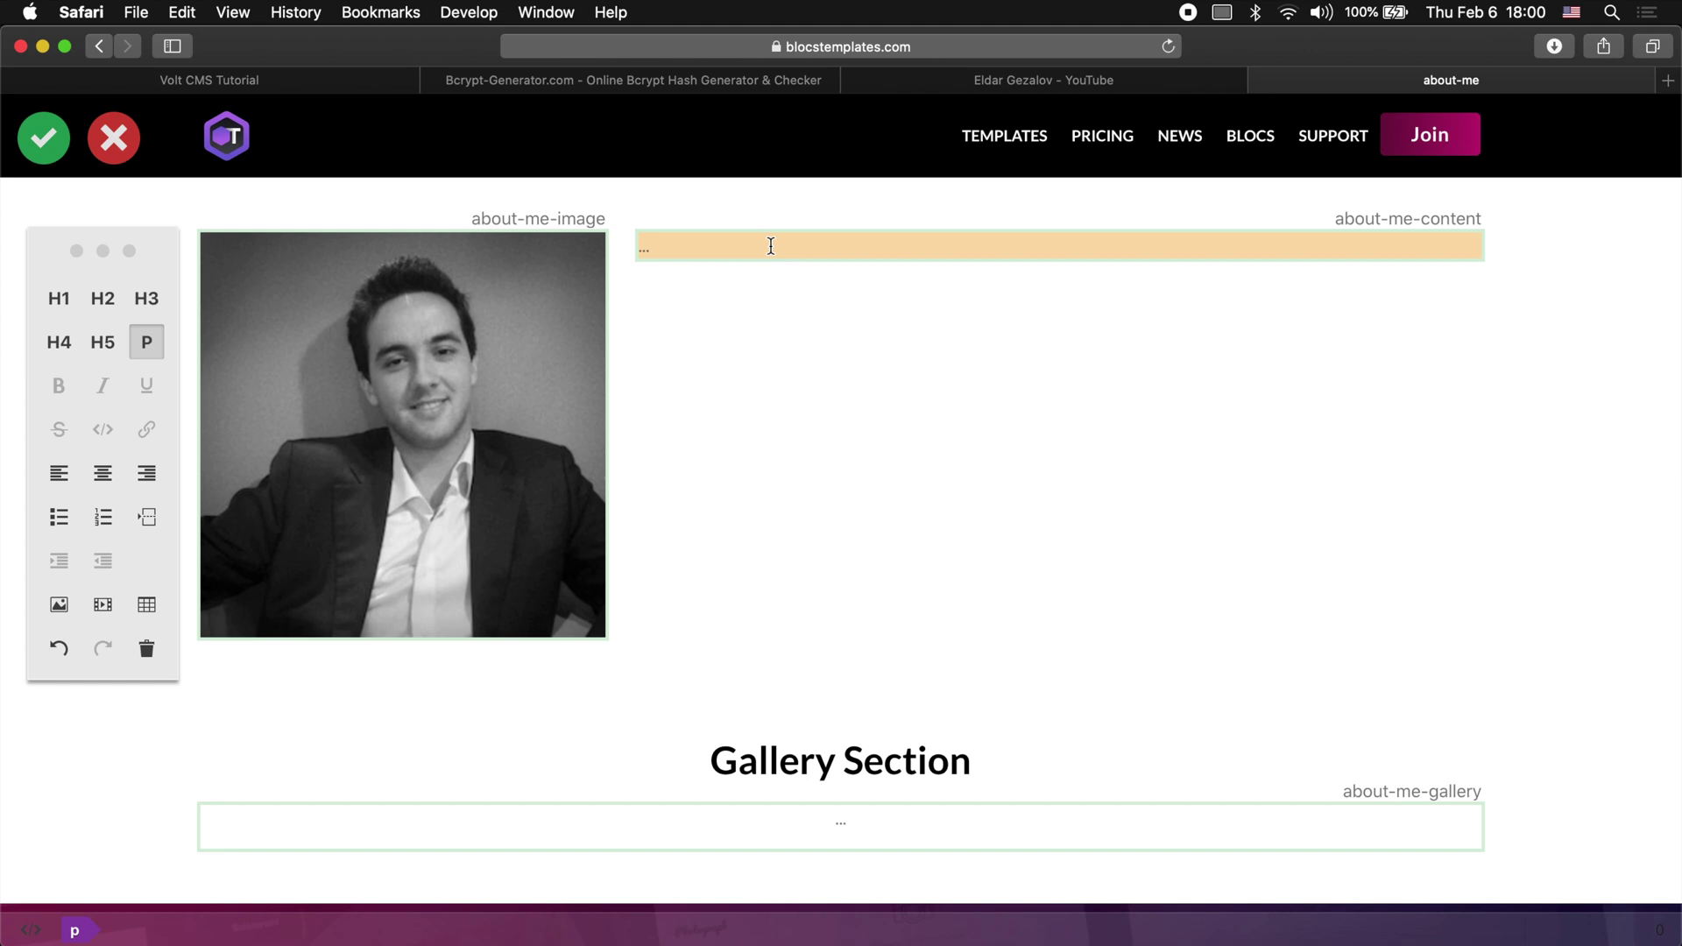
# Step: Type the About title line, then paste the copied Blocs testimonial paragraph twice below it
pyautogui.write('Eldar')
pyautogui.press('Return')
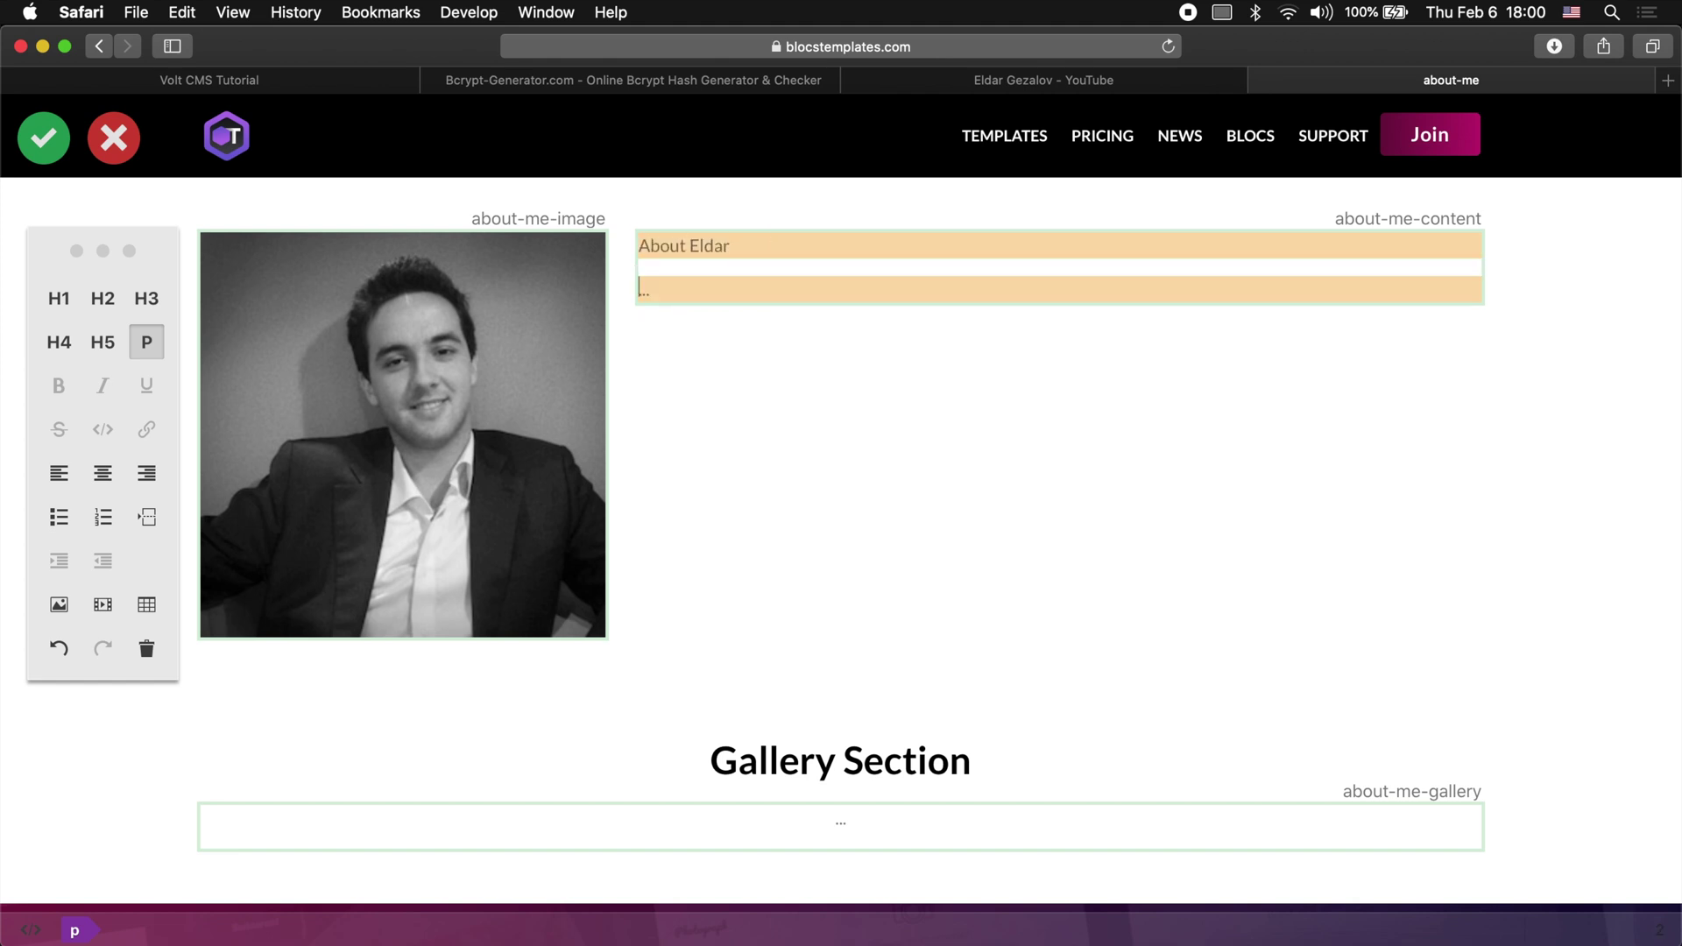
pyautogui.scroll(-20, 841, 498)
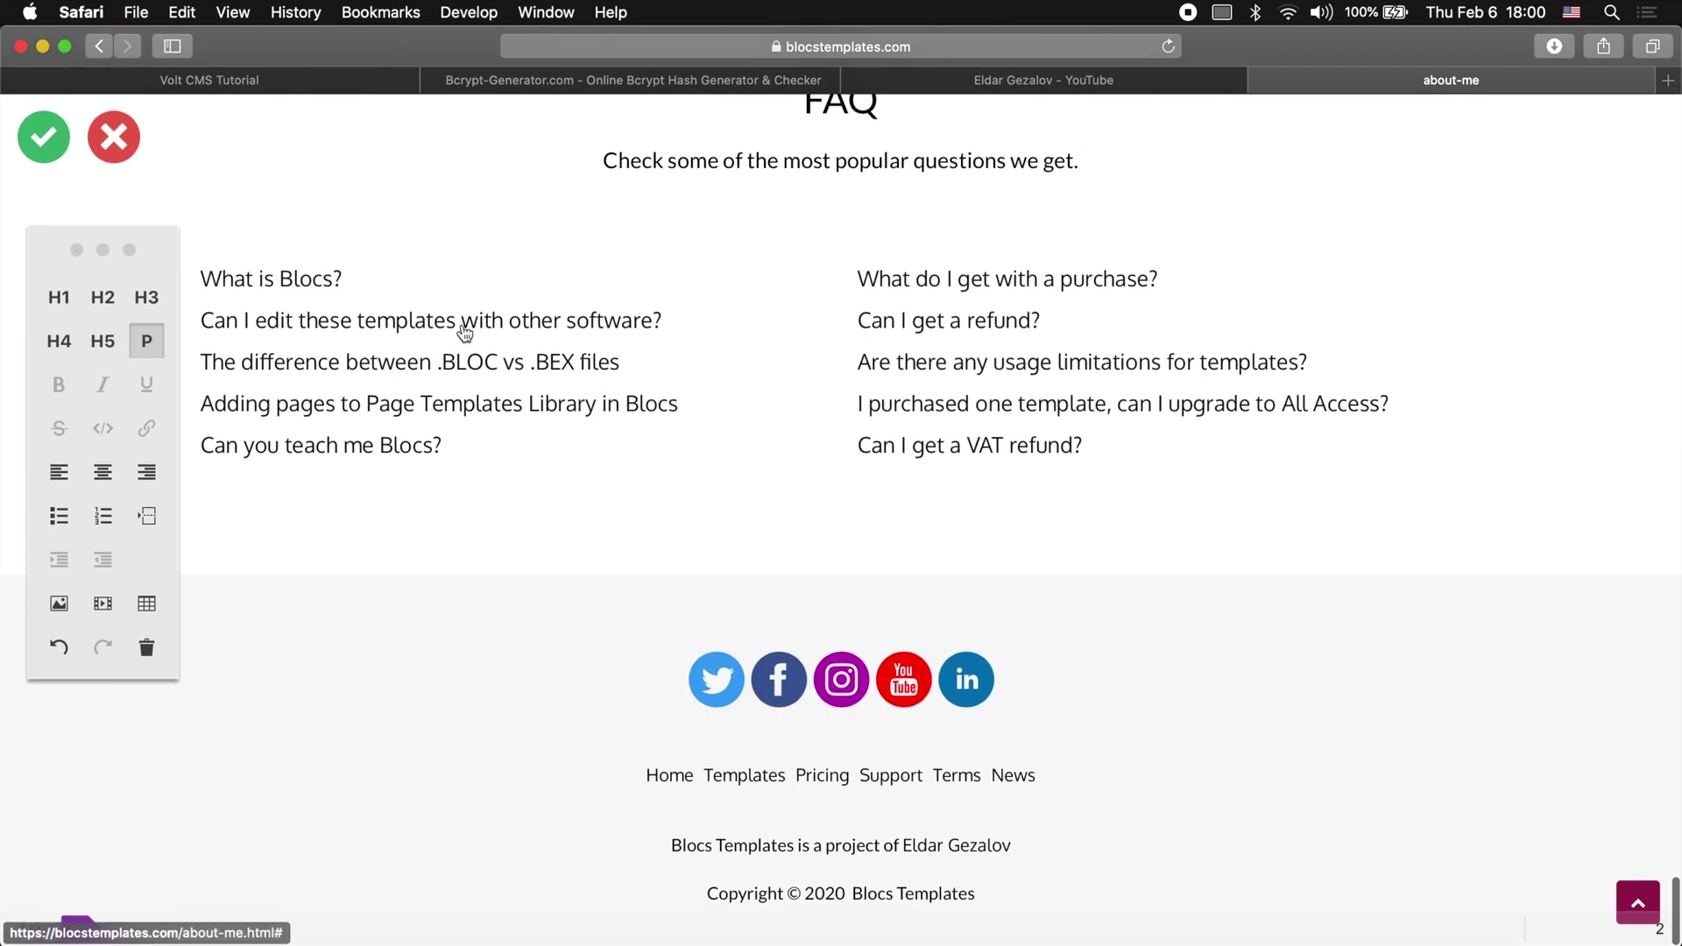
pyautogui.scroll(15, 465, 330)
pyautogui.moveTo(256, 294); pyautogui.dragTo(544, 465)
pyautogui.press('super+c')
pyautogui.scroll(-10, 544, 473)
pyautogui.scroll(20, 543, 471)
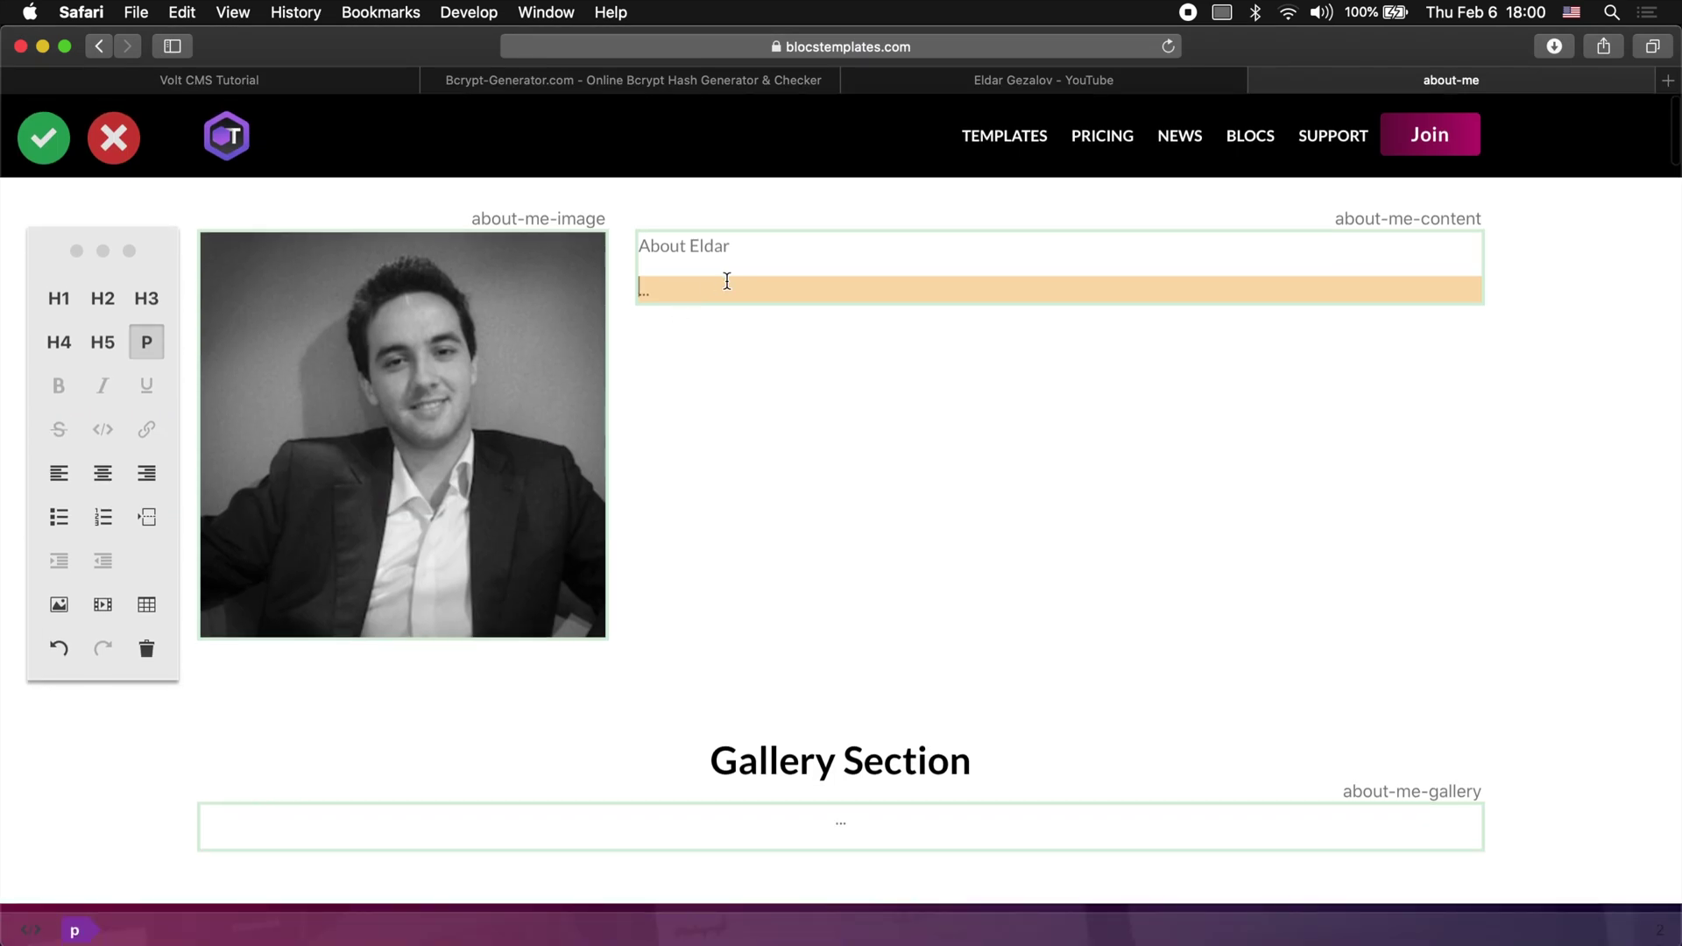
pyautogui.press('super+v')
pyautogui.press('Return')
pyautogui.press('super+v')
pyautogui.press('Return')
# Step: Paste the third paragraph, then upload a 'foundation' laptop photo for about-me-gallery
pyautogui.press('super+v')
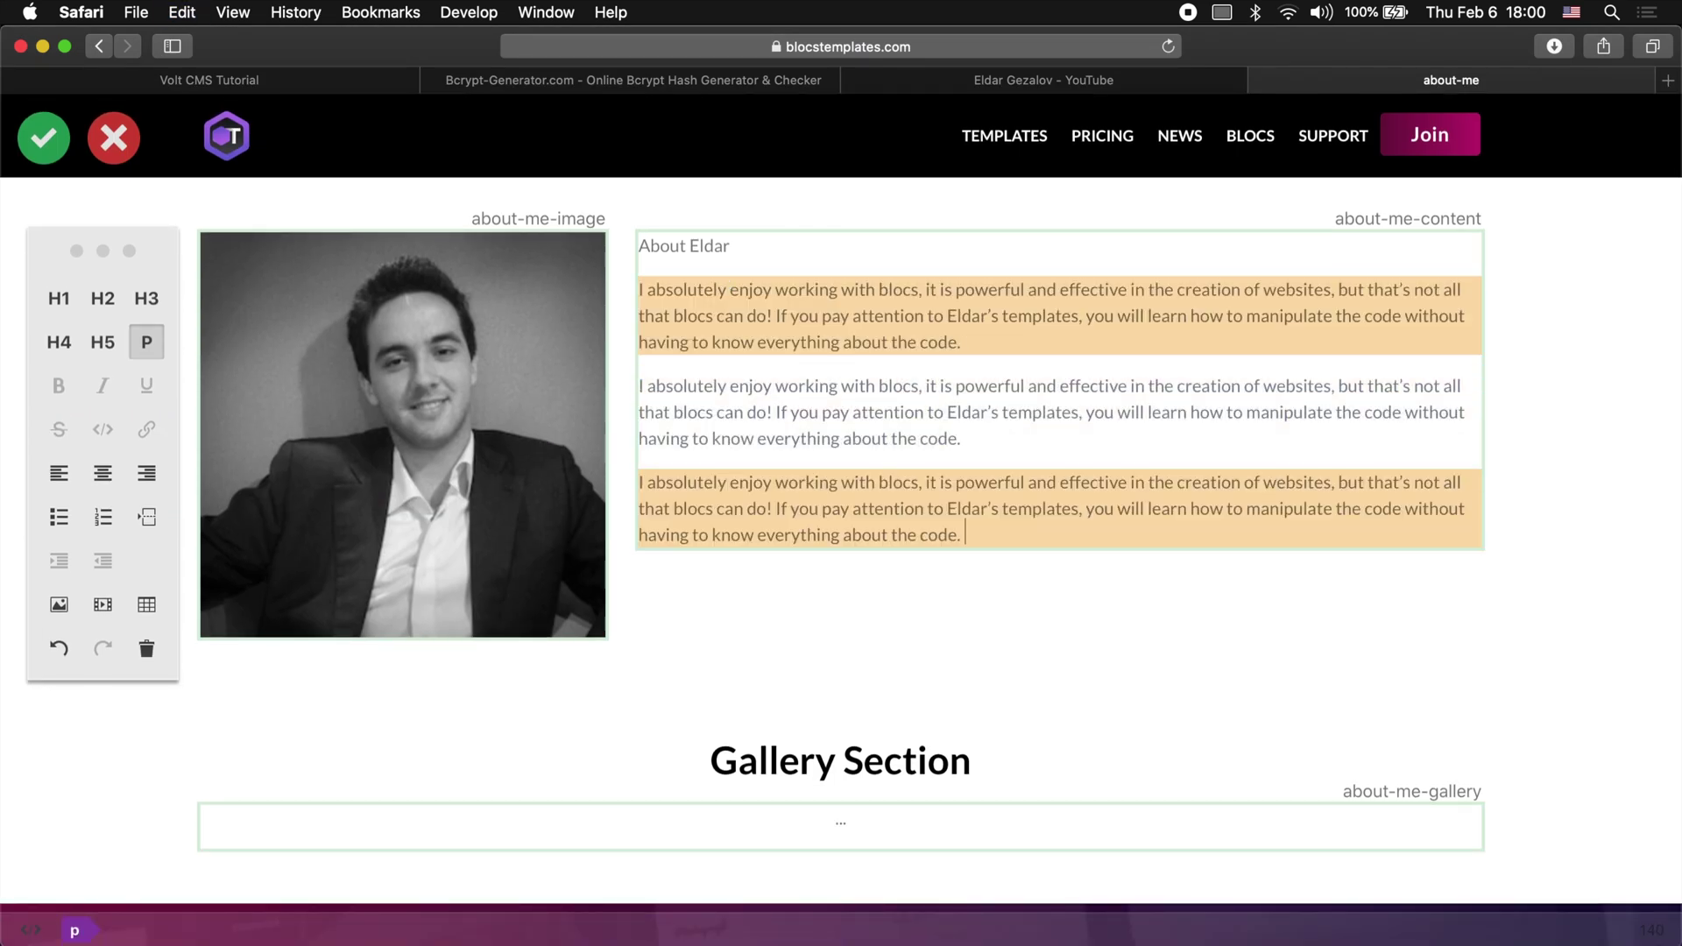
pyautogui.scroll(-2, 1034, 709)
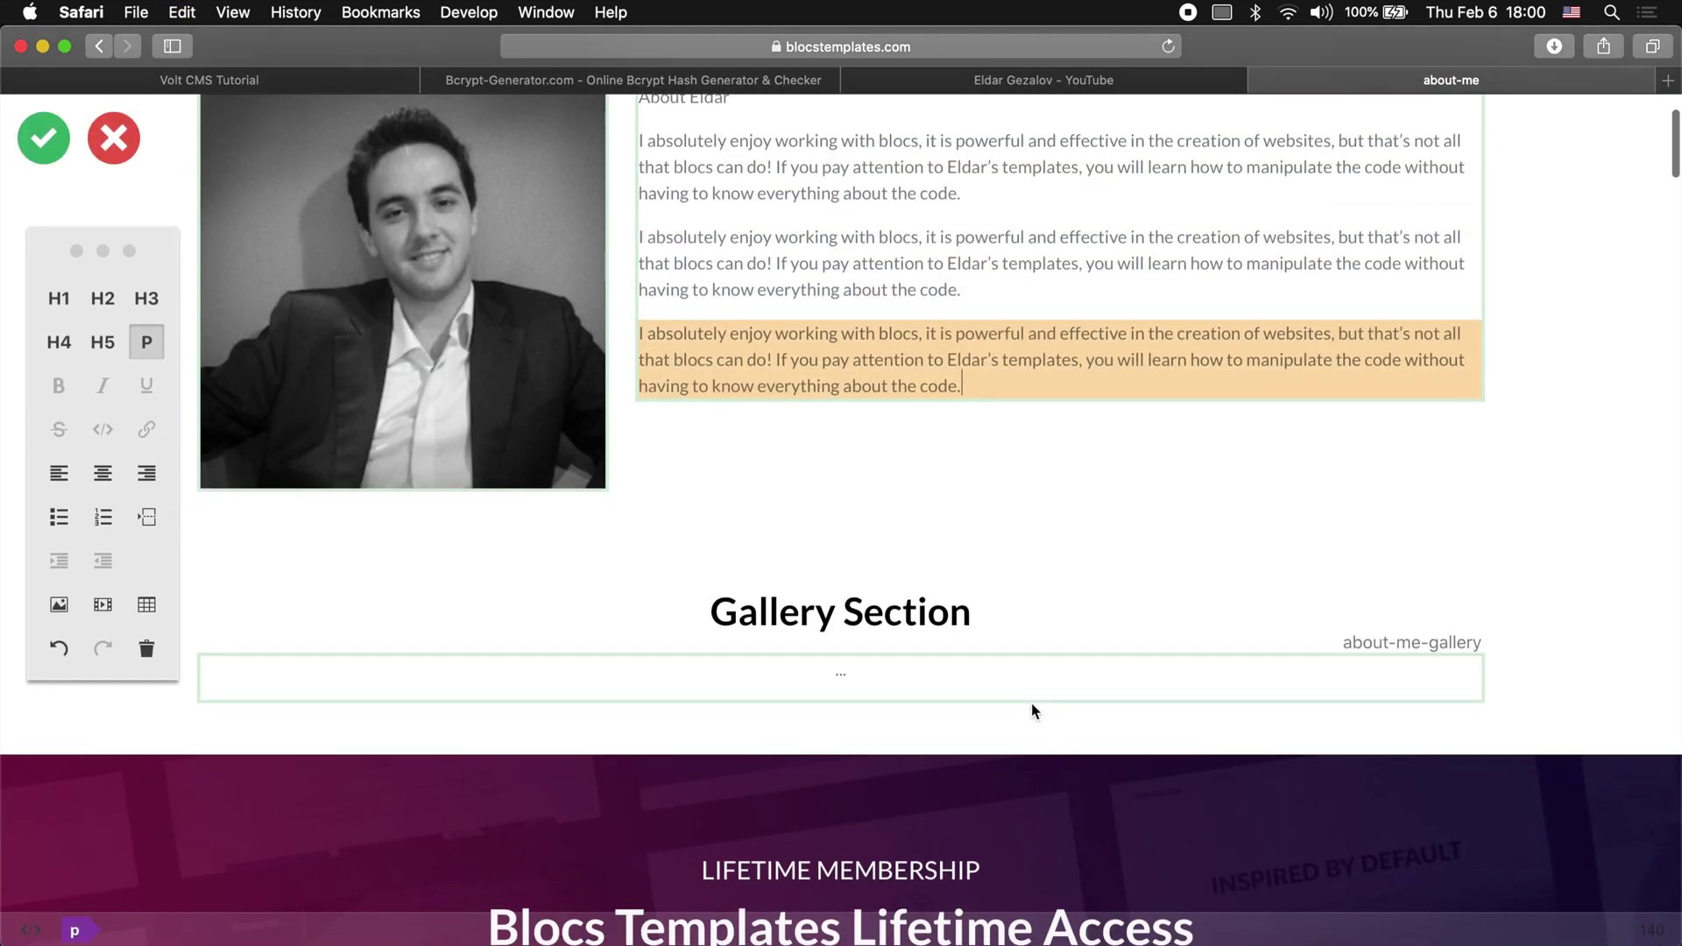
pyautogui.click(774, 689)
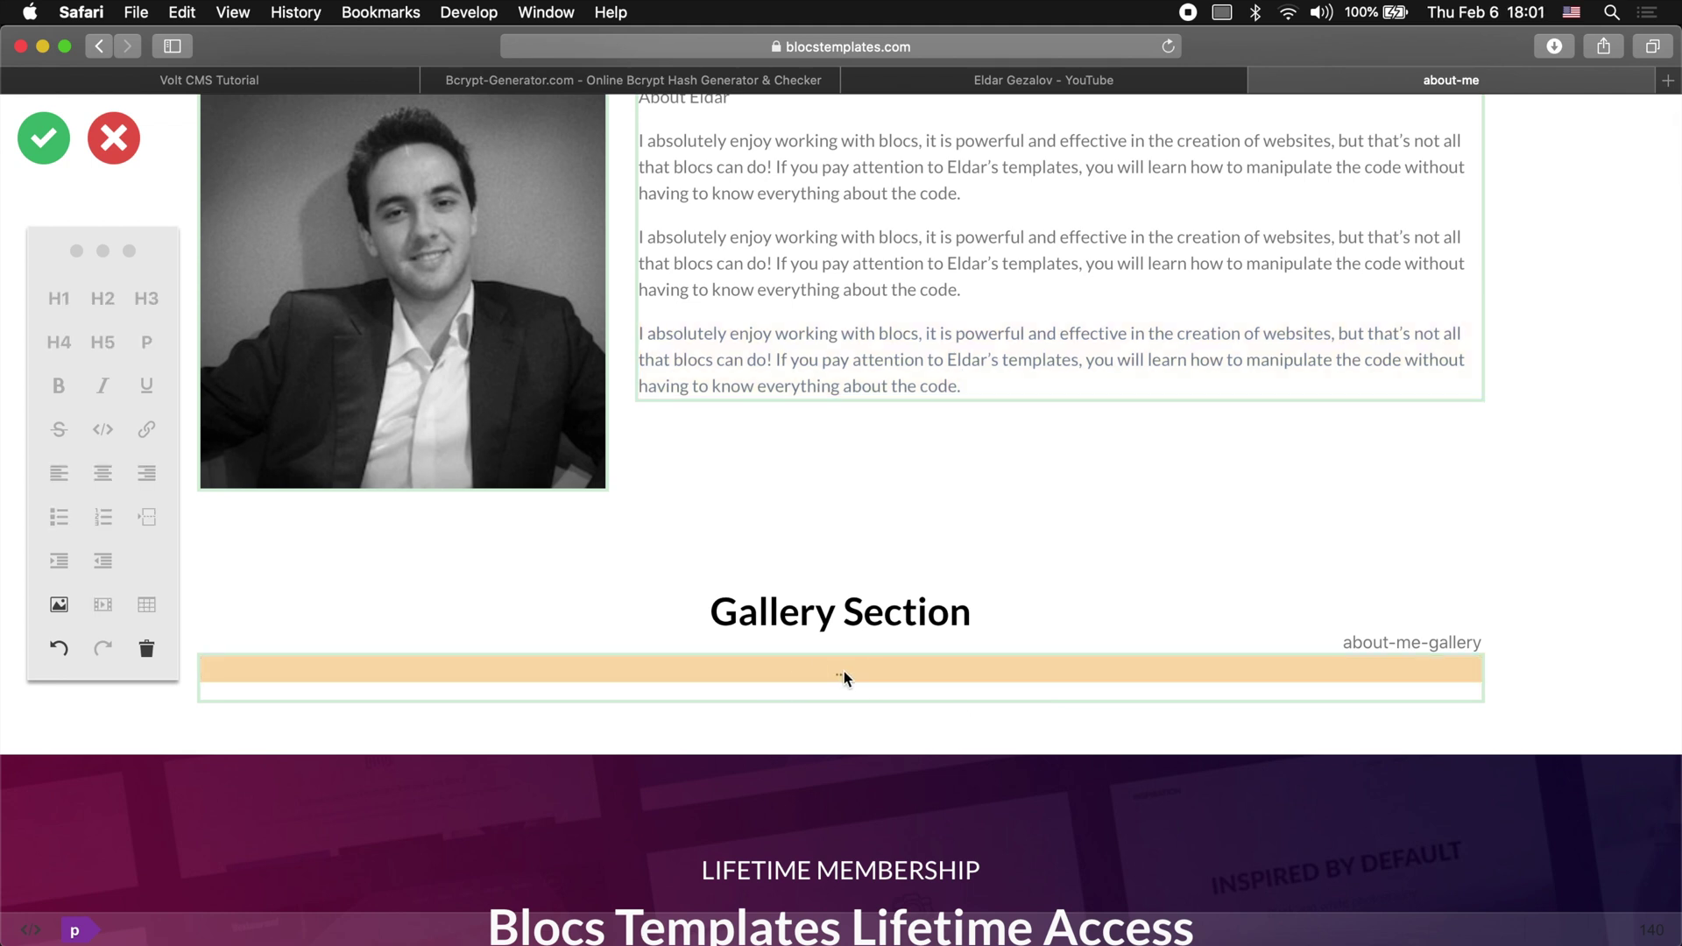
pyautogui.click(59, 606)
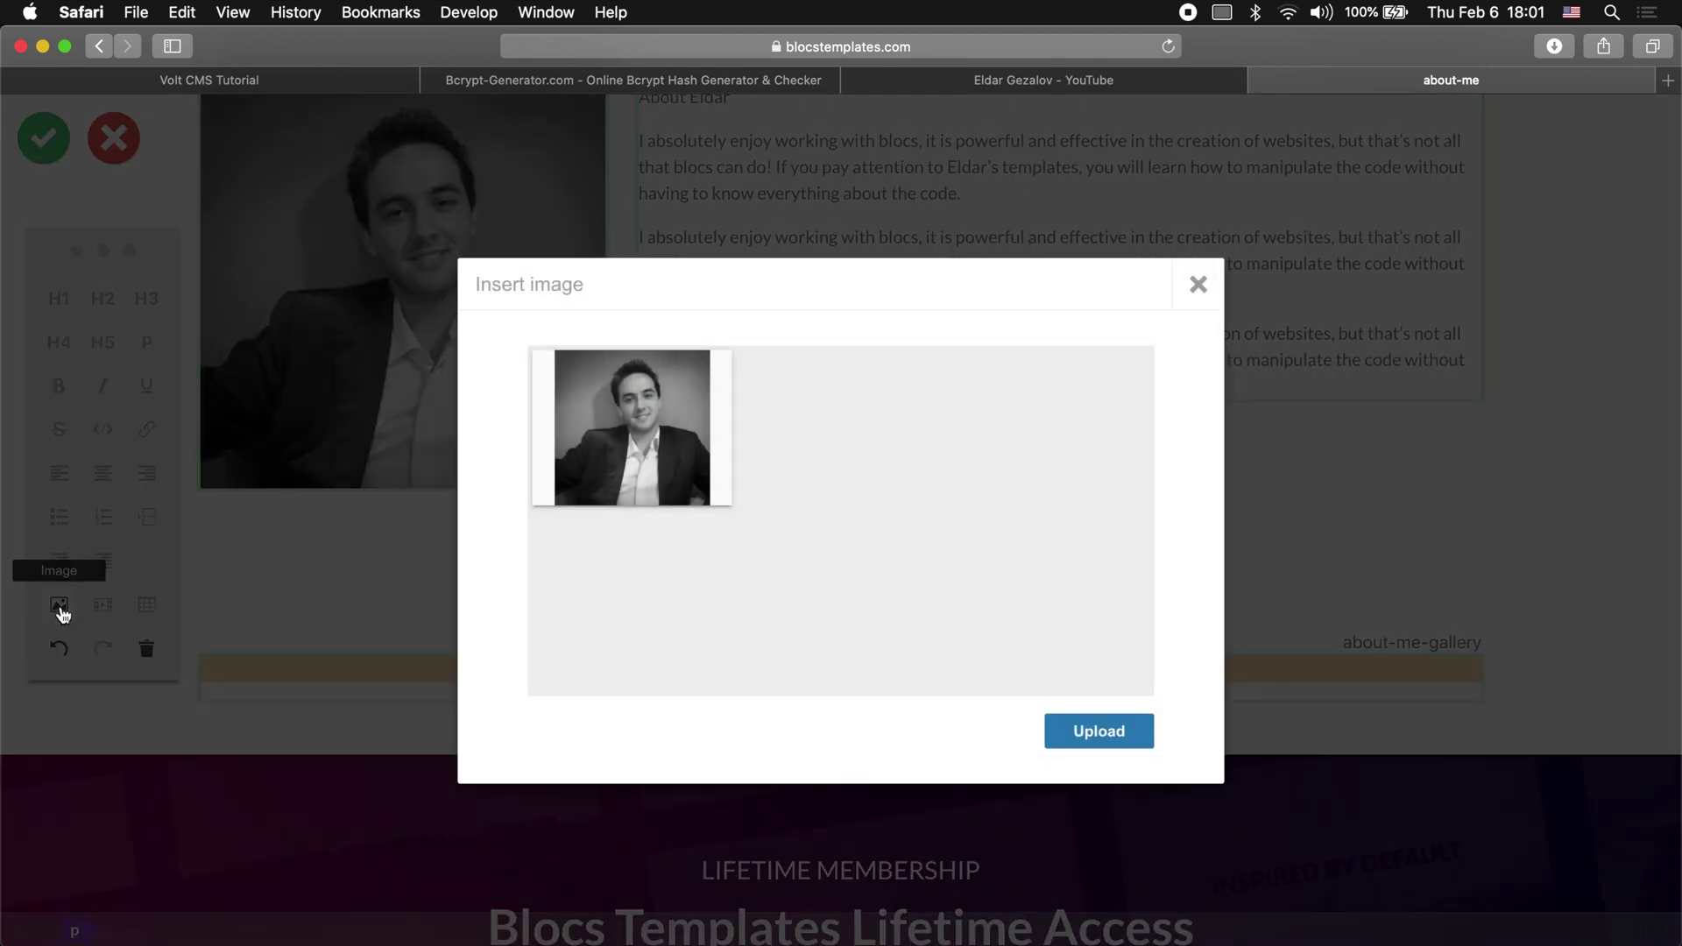
pyautogui.click(1111, 721)
pyautogui.click(1109, 123)
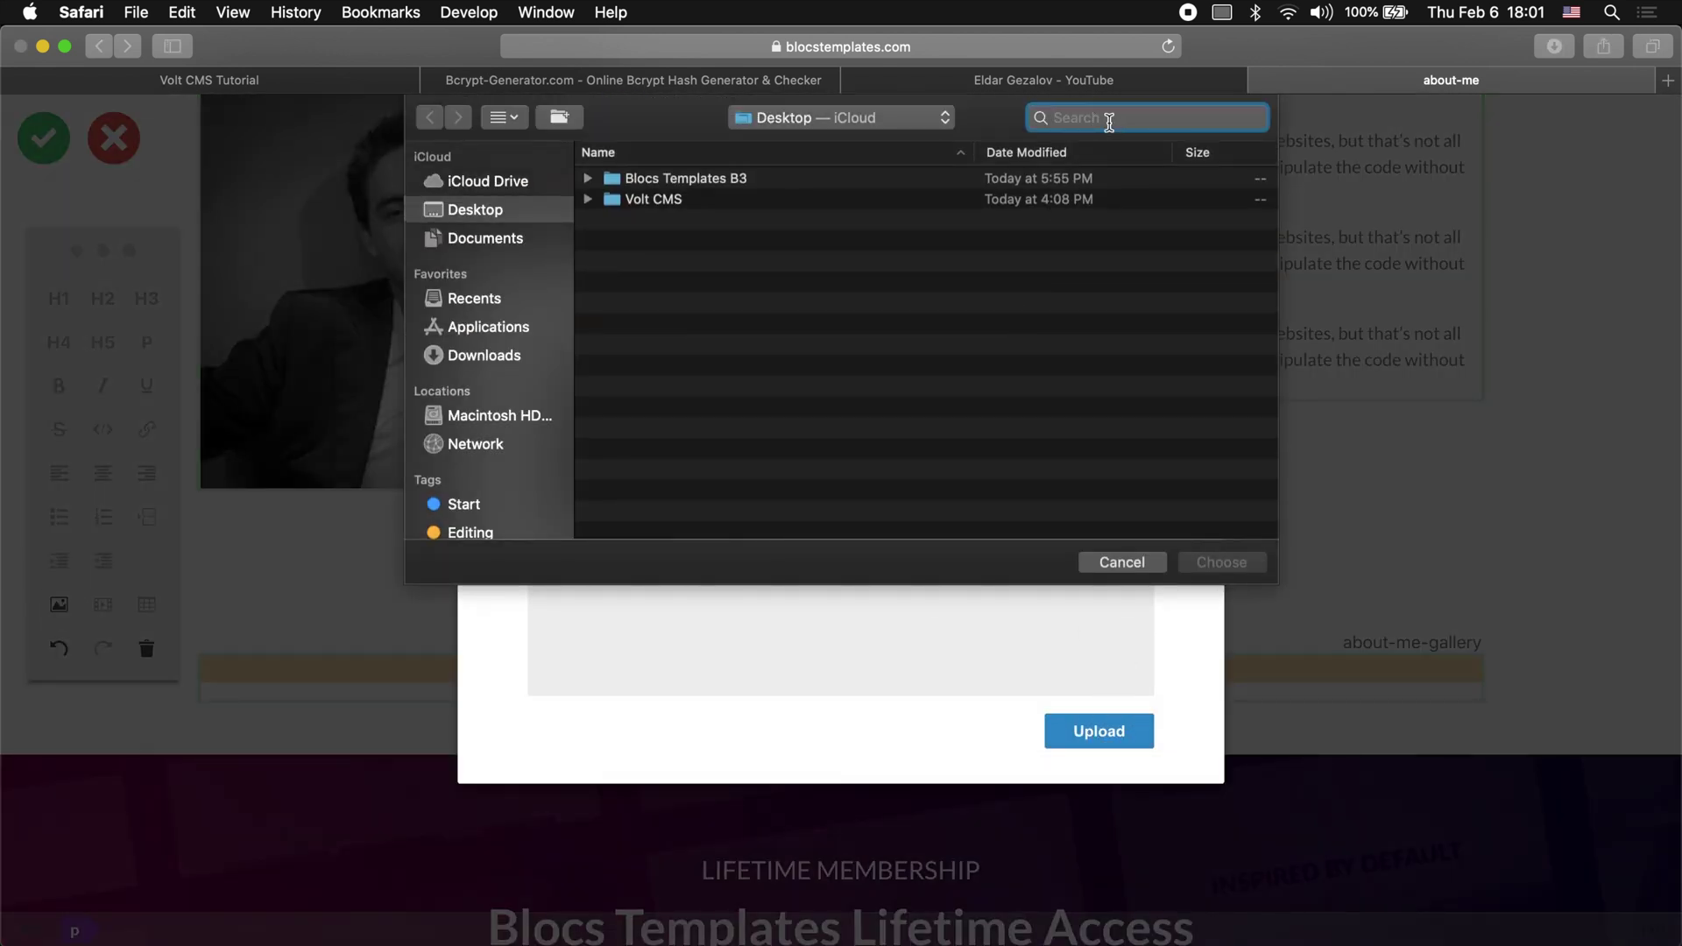
pyautogui.write('foundation')
pyautogui.click(698, 169)
pyautogui.doubleClick(707, 312)
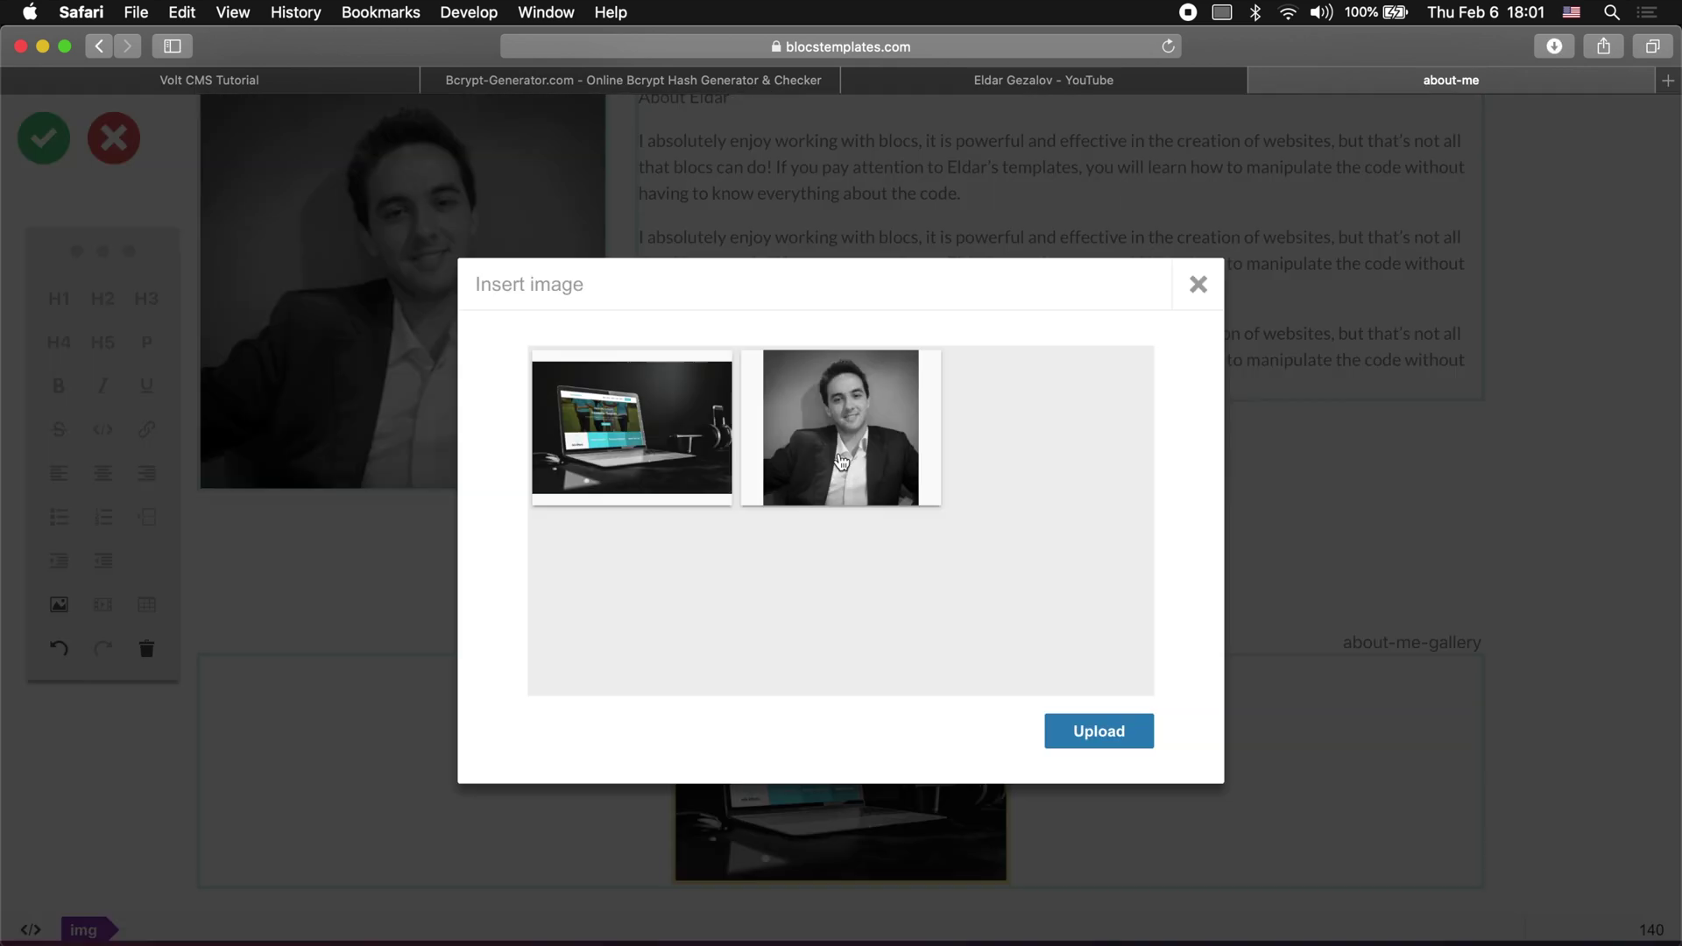
# Step: Upload another 'foundation' laptop mockup and insert it into the gallery
pyautogui.click(1099, 731)
pyautogui.click(1141, 120)
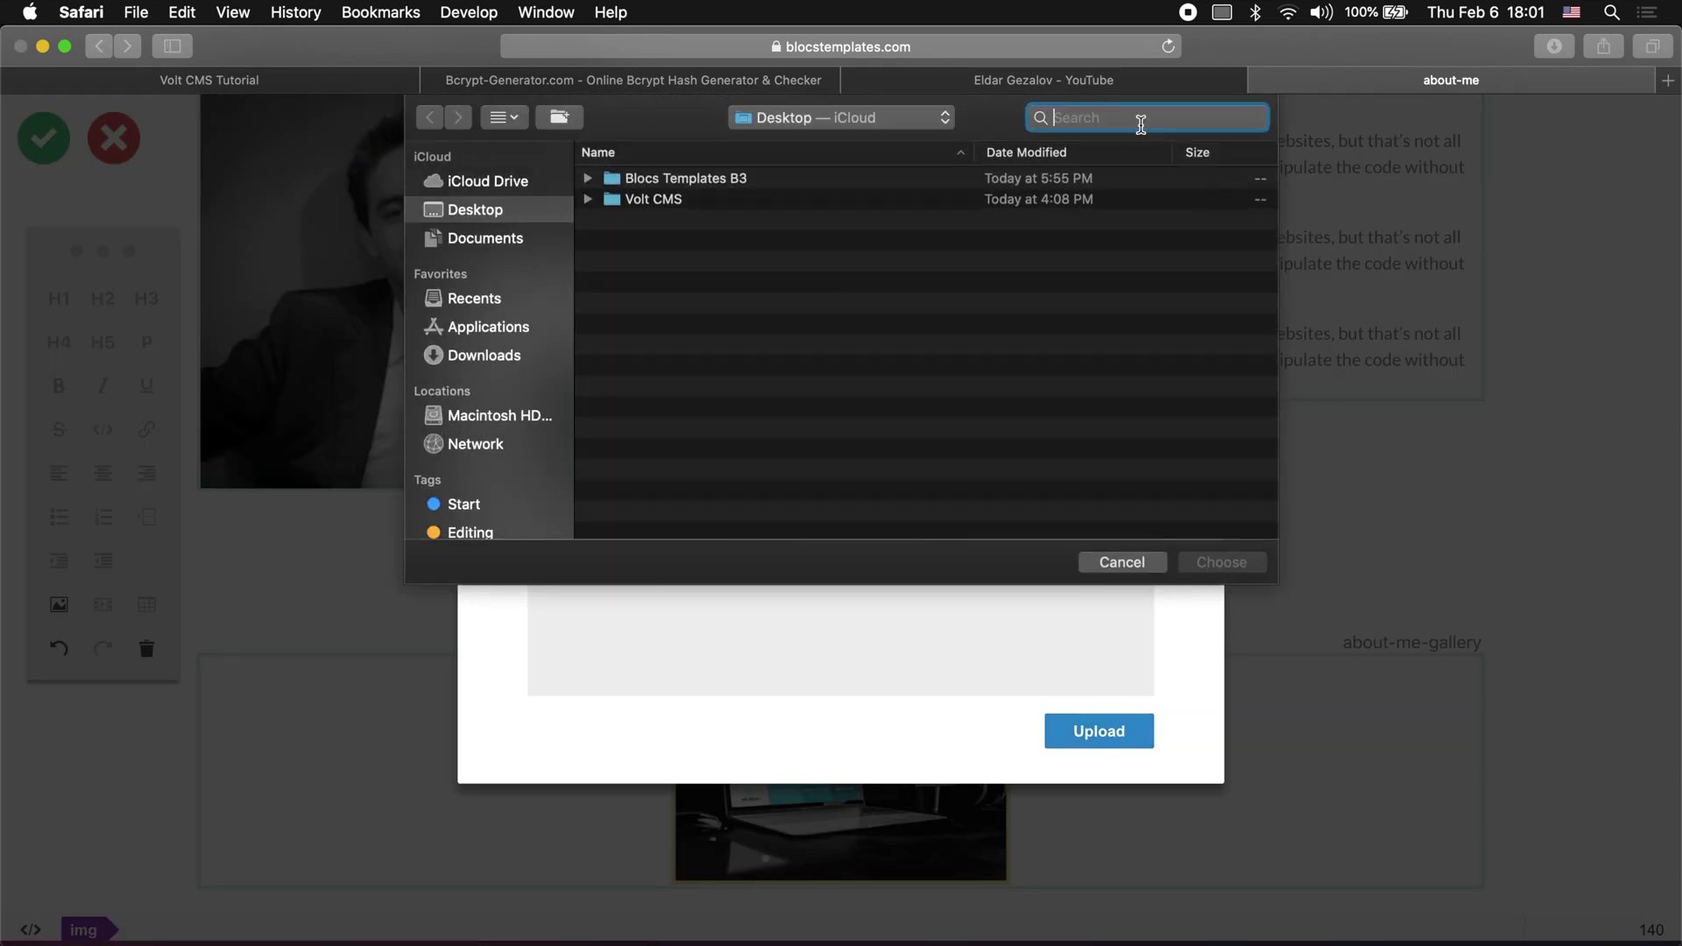
pyautogui.write('foundation')
pyautogui.click(682, 158)
pyautogui.doubleClick(723, 350)
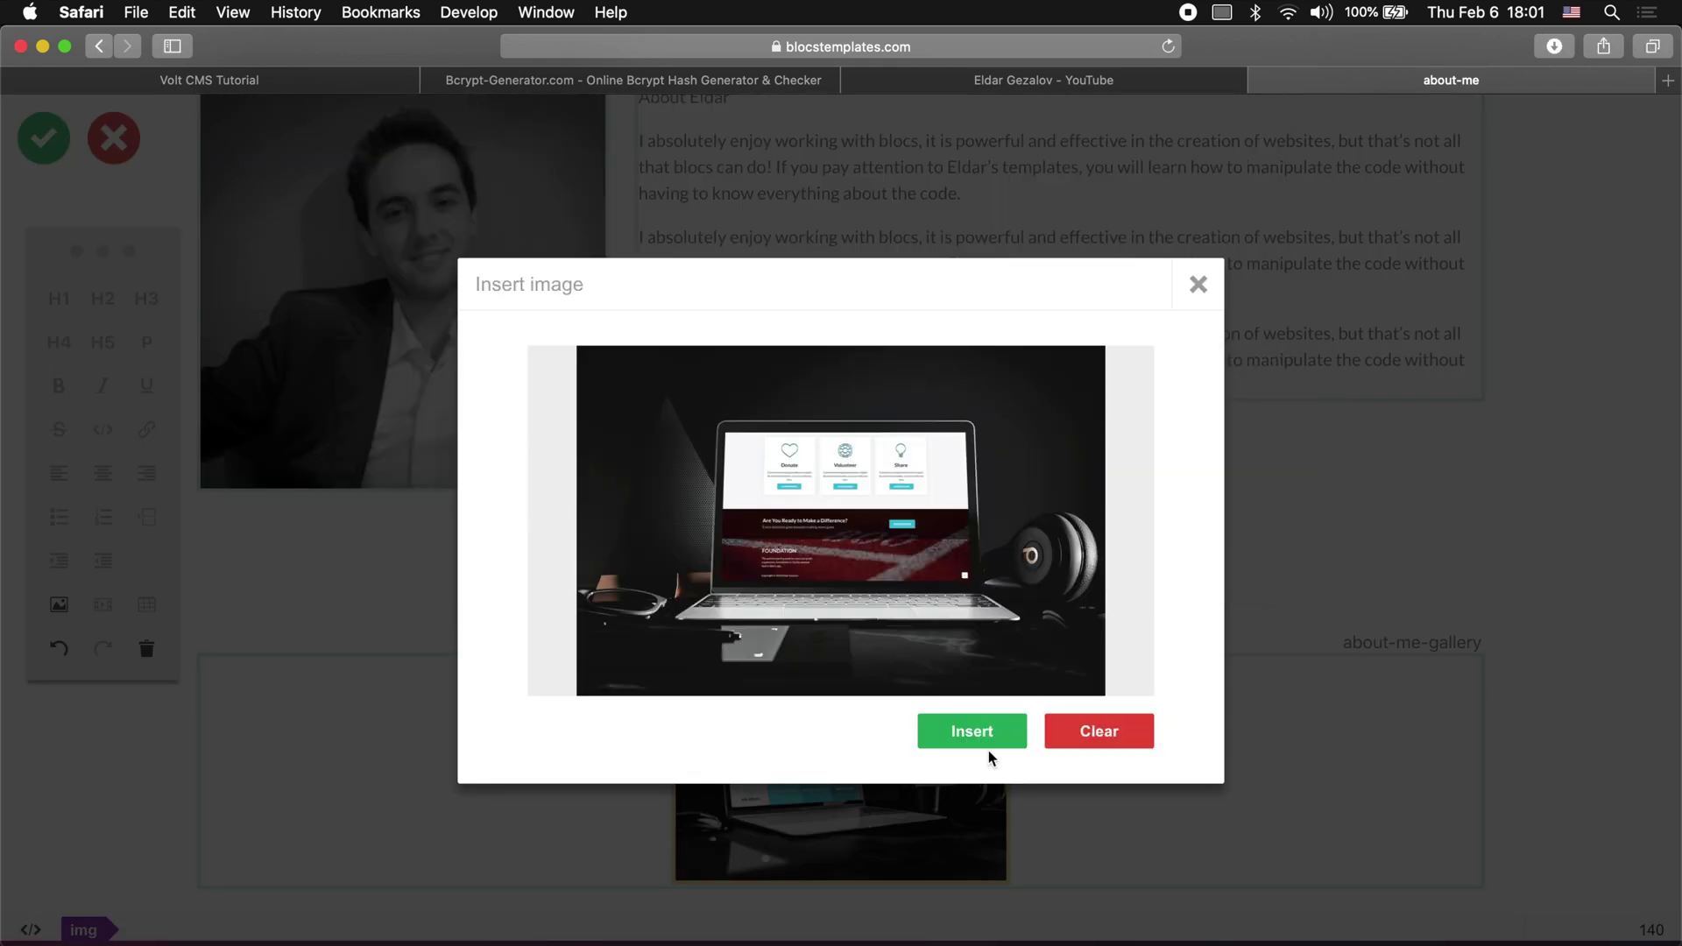
pyautogui.click(972, 731)
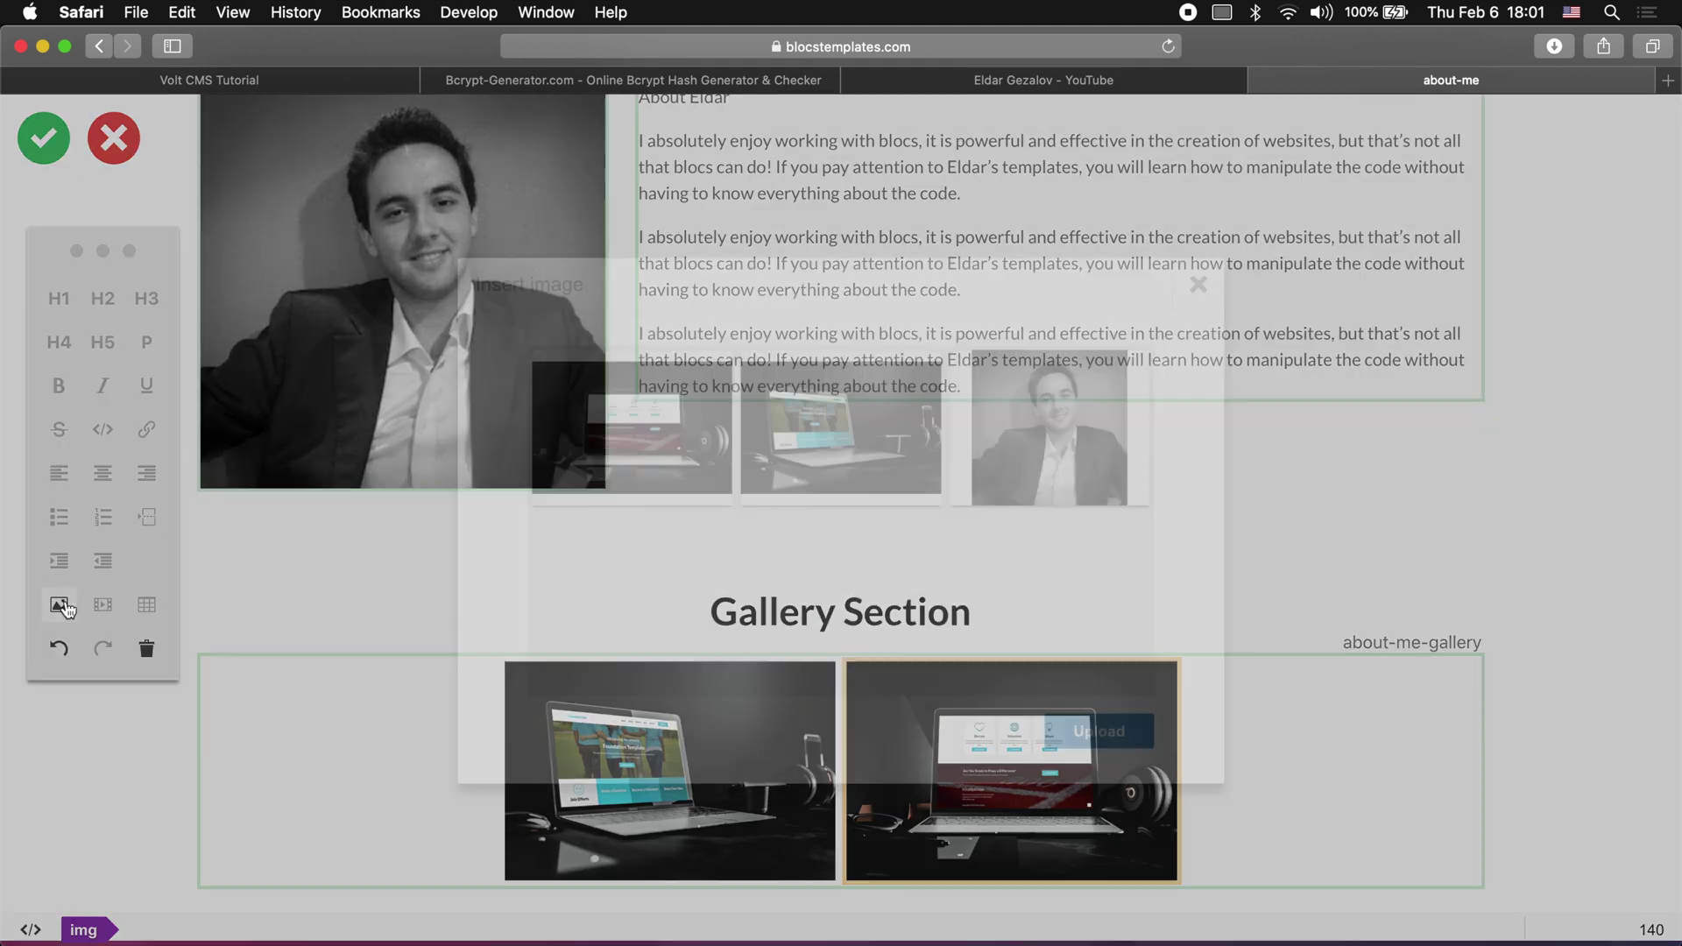
# Step: Upload and insert a third 'foundation' laptop mockup image into the gallery
pyautogui.click(1092, 728)
pyautogui.write('foundation')
pyautogui.click(657, 165)
pyautogui.doubleClick(732, 218)
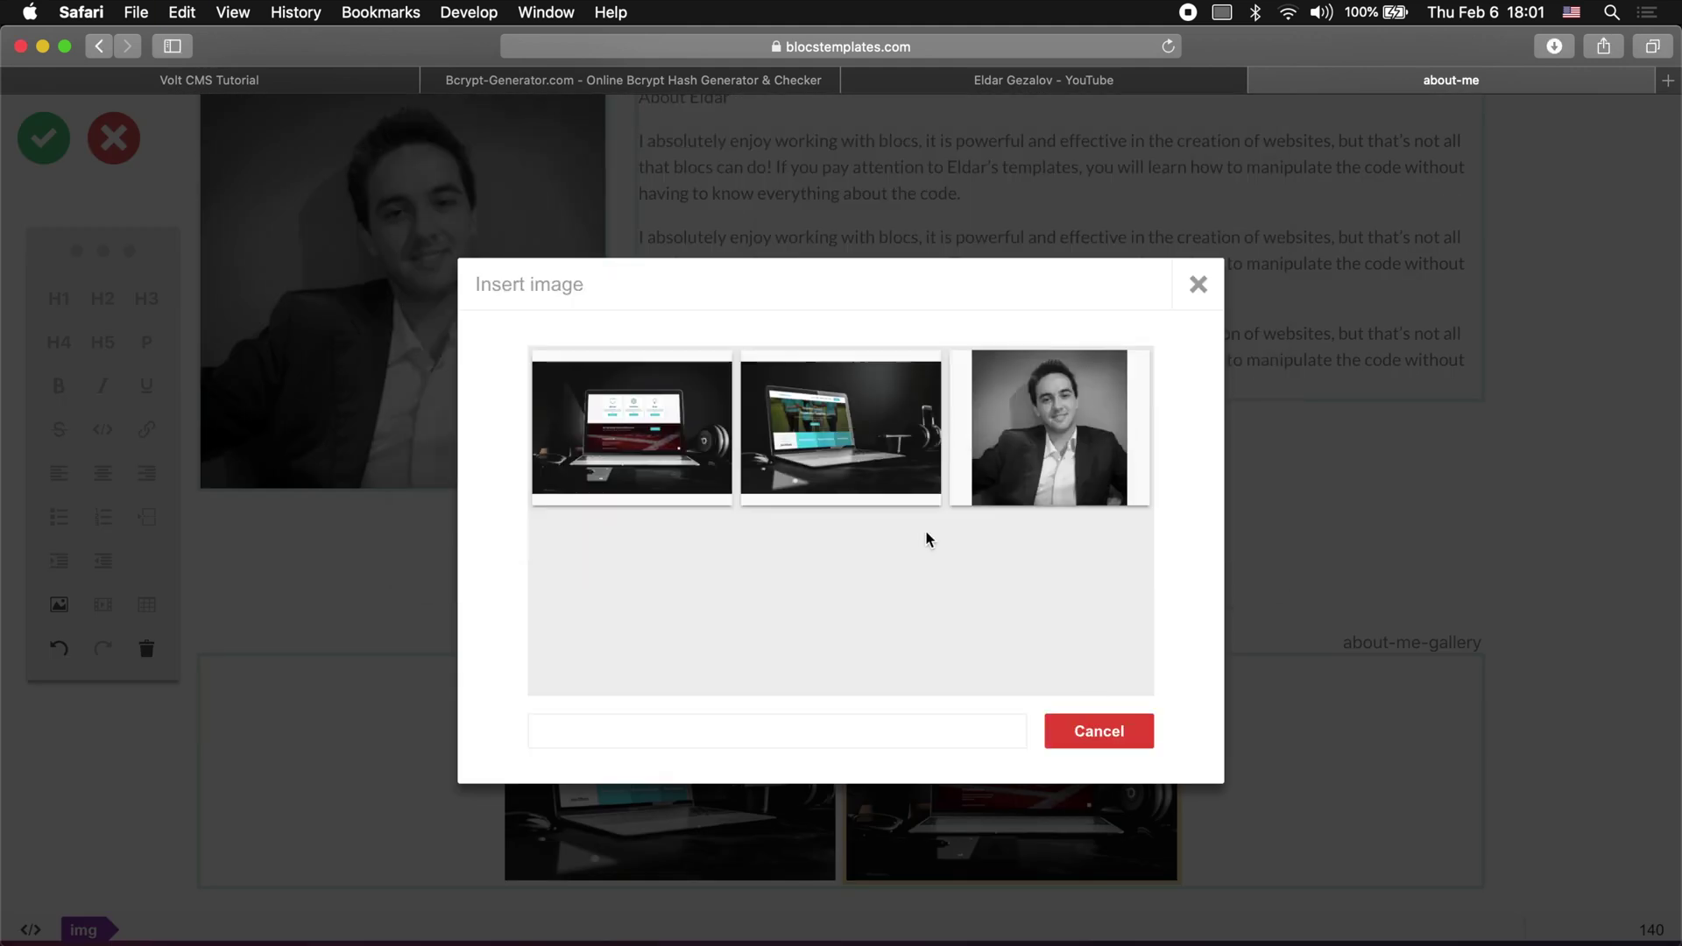
pyautogui.click(972, 728)
pyautogui.scroll(6, 1028, 532)
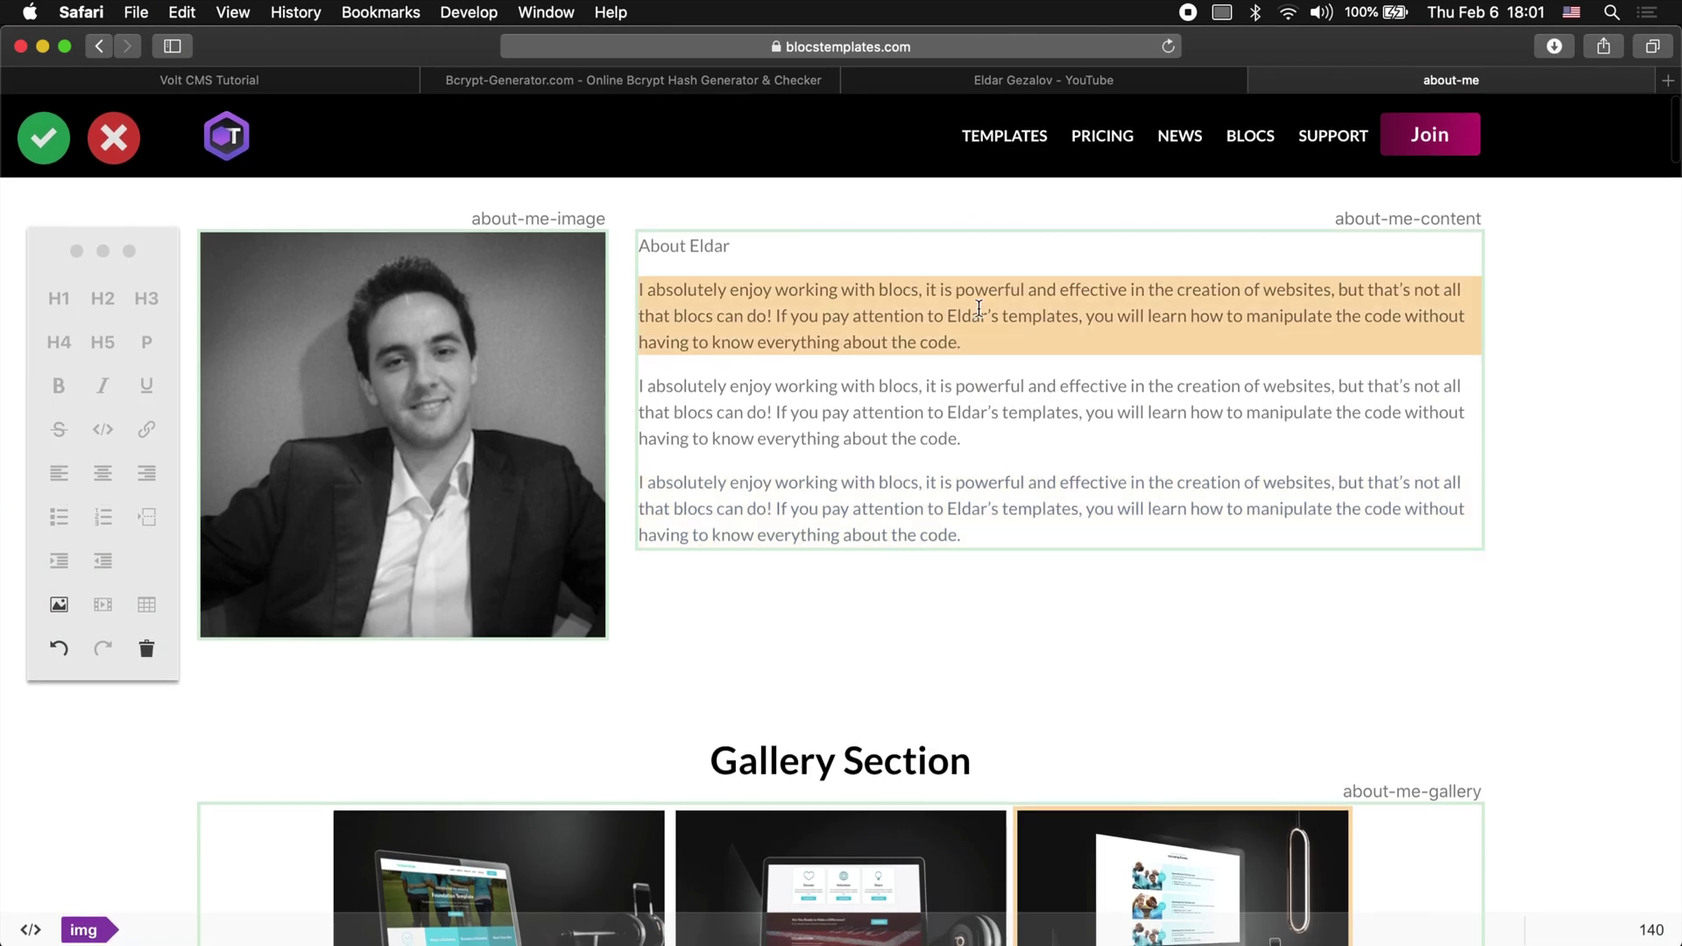
# Step: Make the About heading an H1 main heading
pyautogui.click(732, 244)
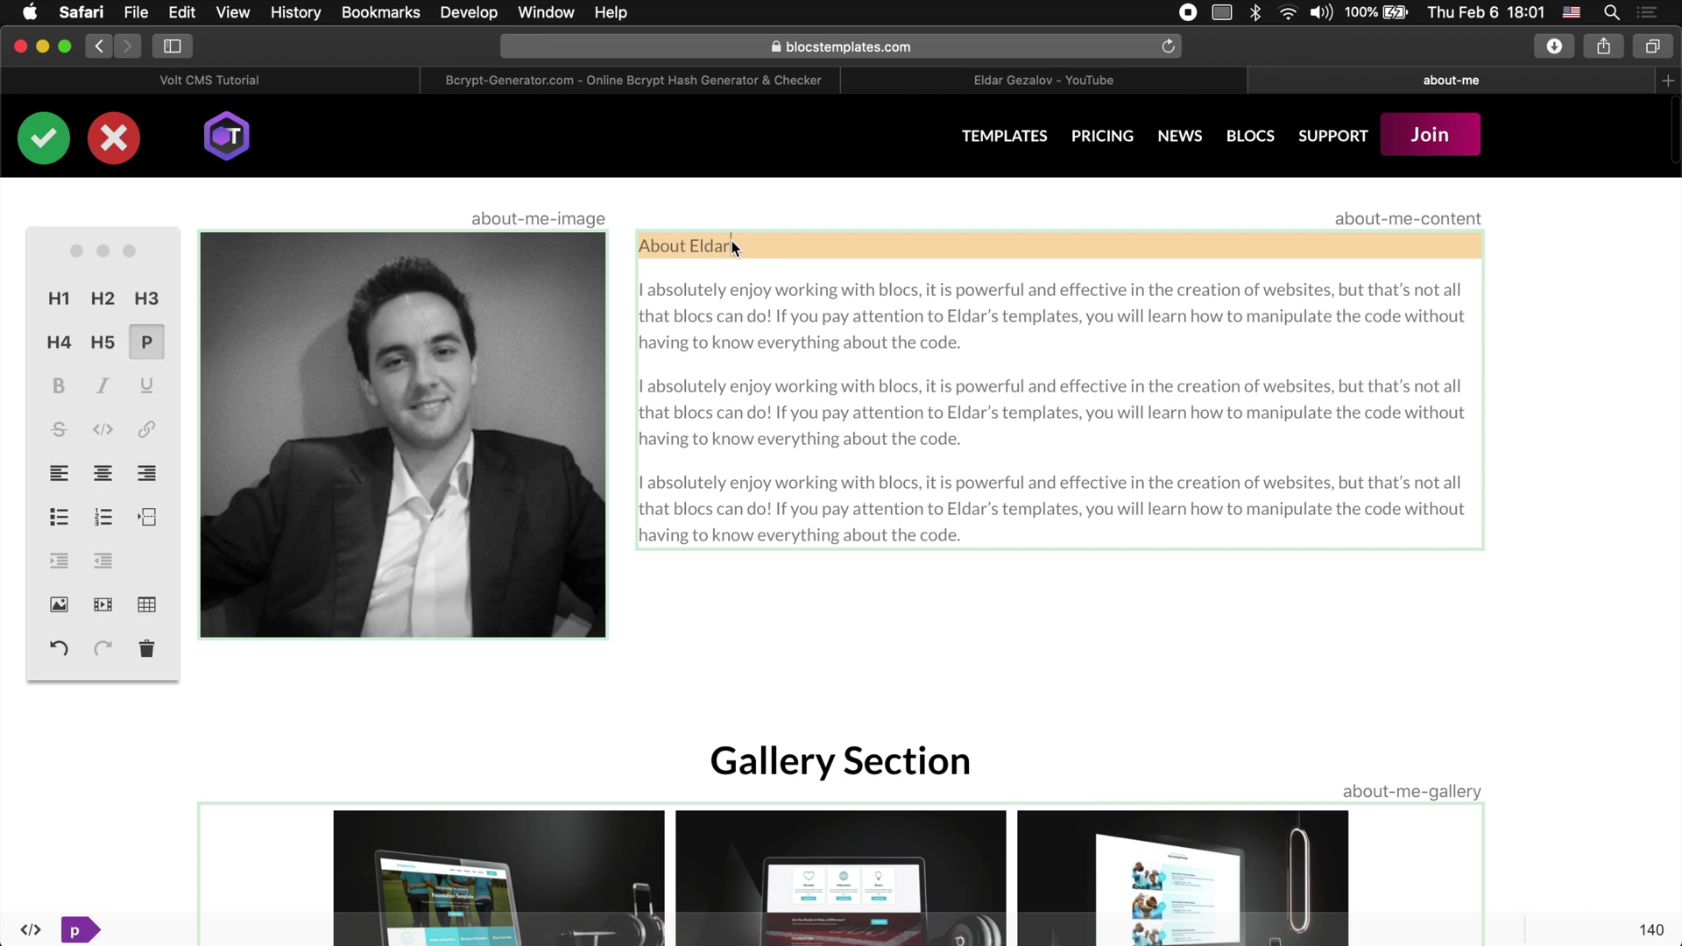
pyautogui.moveTo(732, 245); pyautogui.dragTo(637, 245)
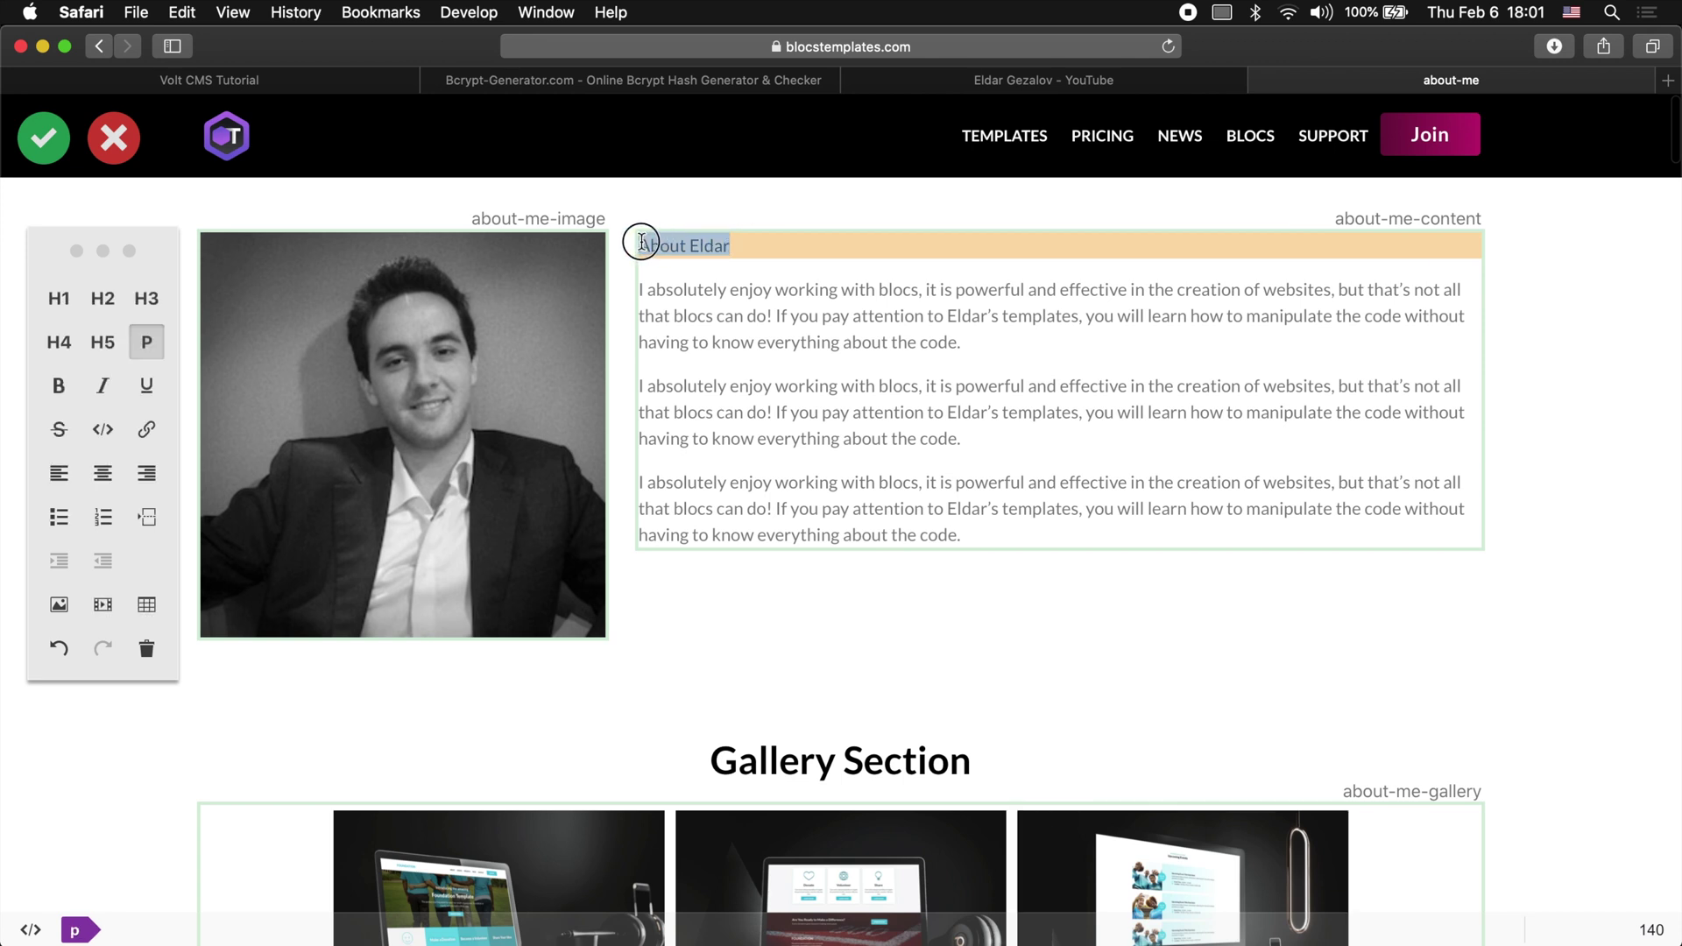
pyautogui.click(59, 299)
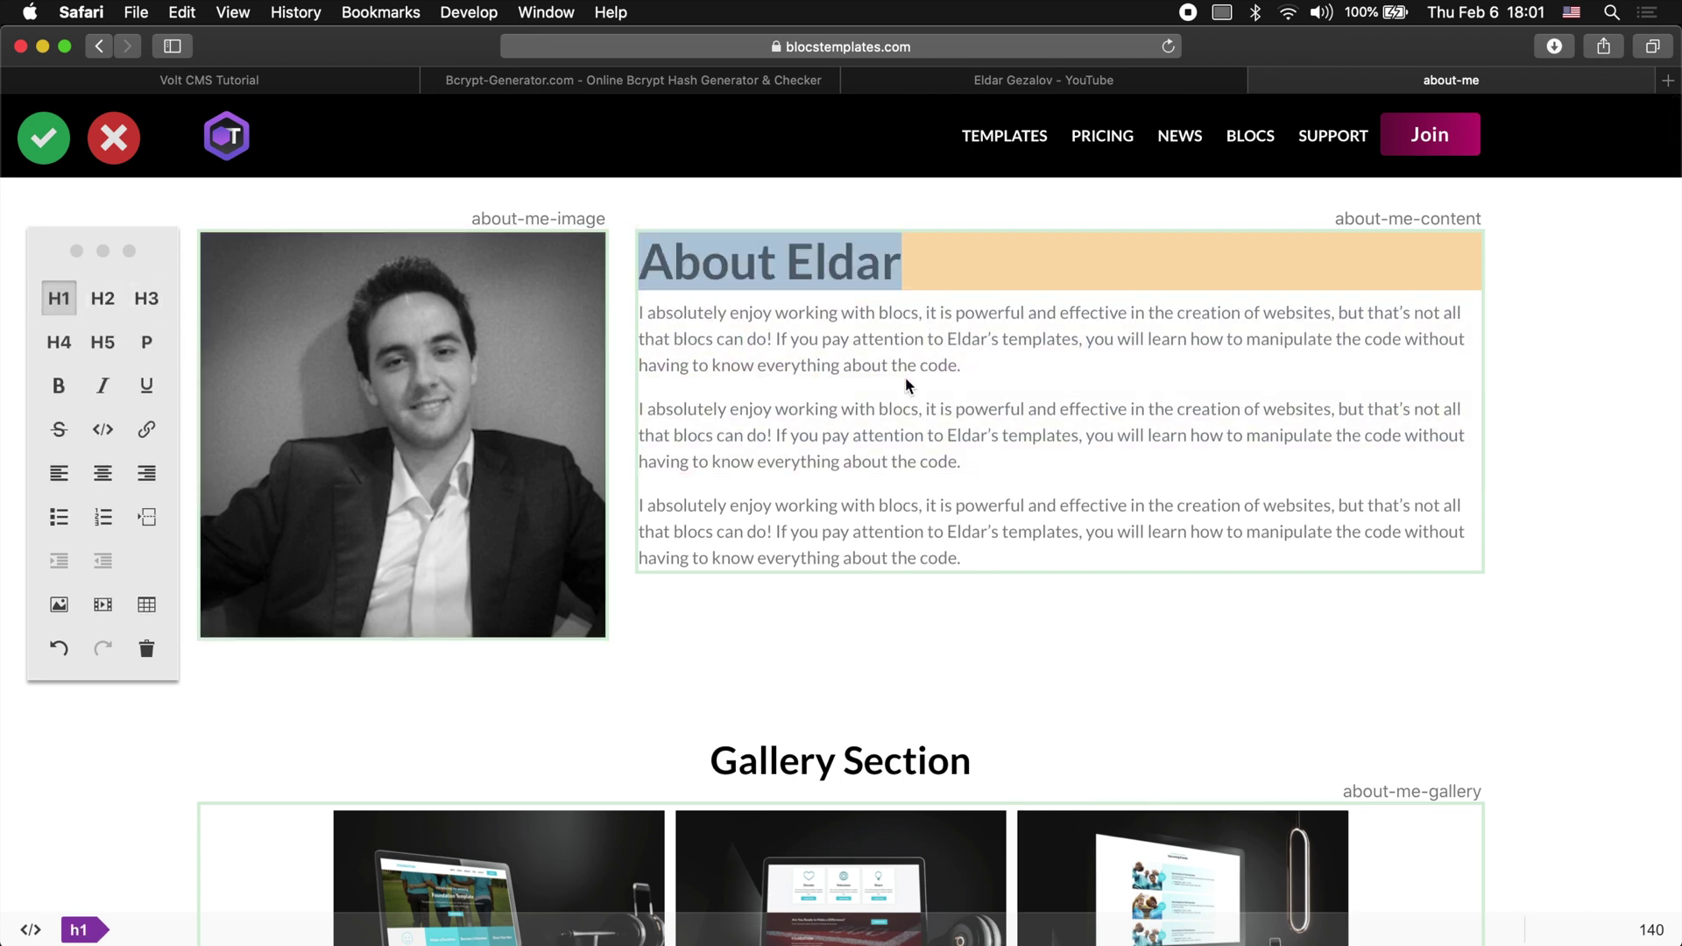
pyautogui.click(58, 392)
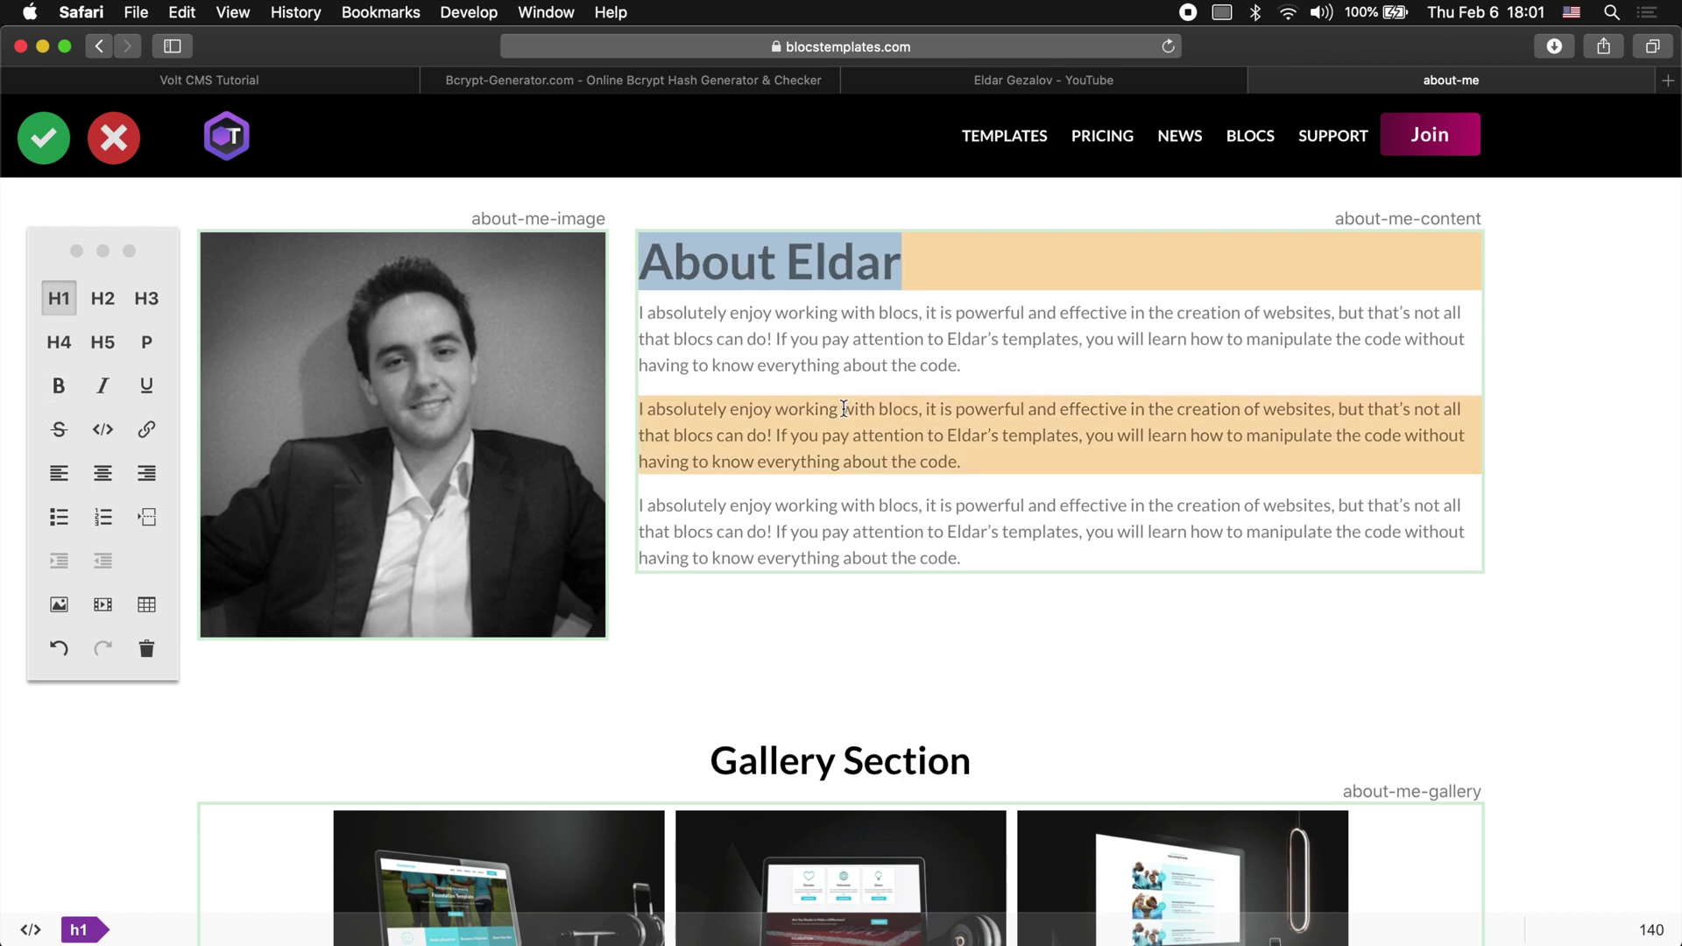
# Step: Strike through 'code' in the second paragraph and bold 'attention'
pyautogui.doubleClick(946, 454)
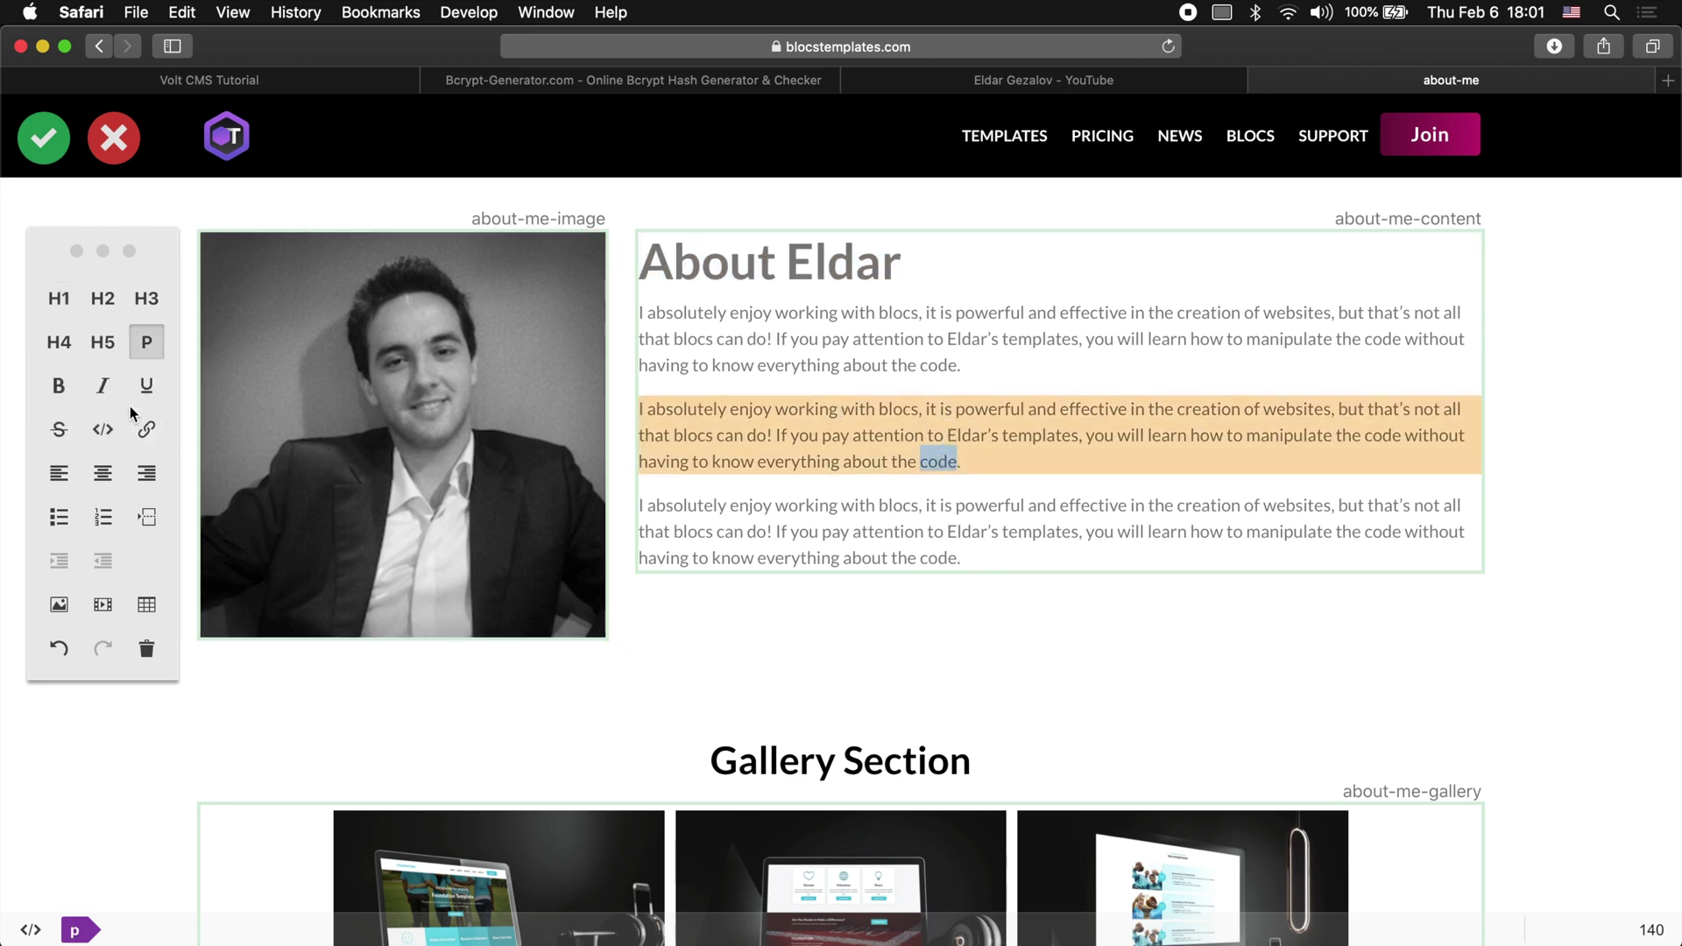
pyautogui.click(59, 429)
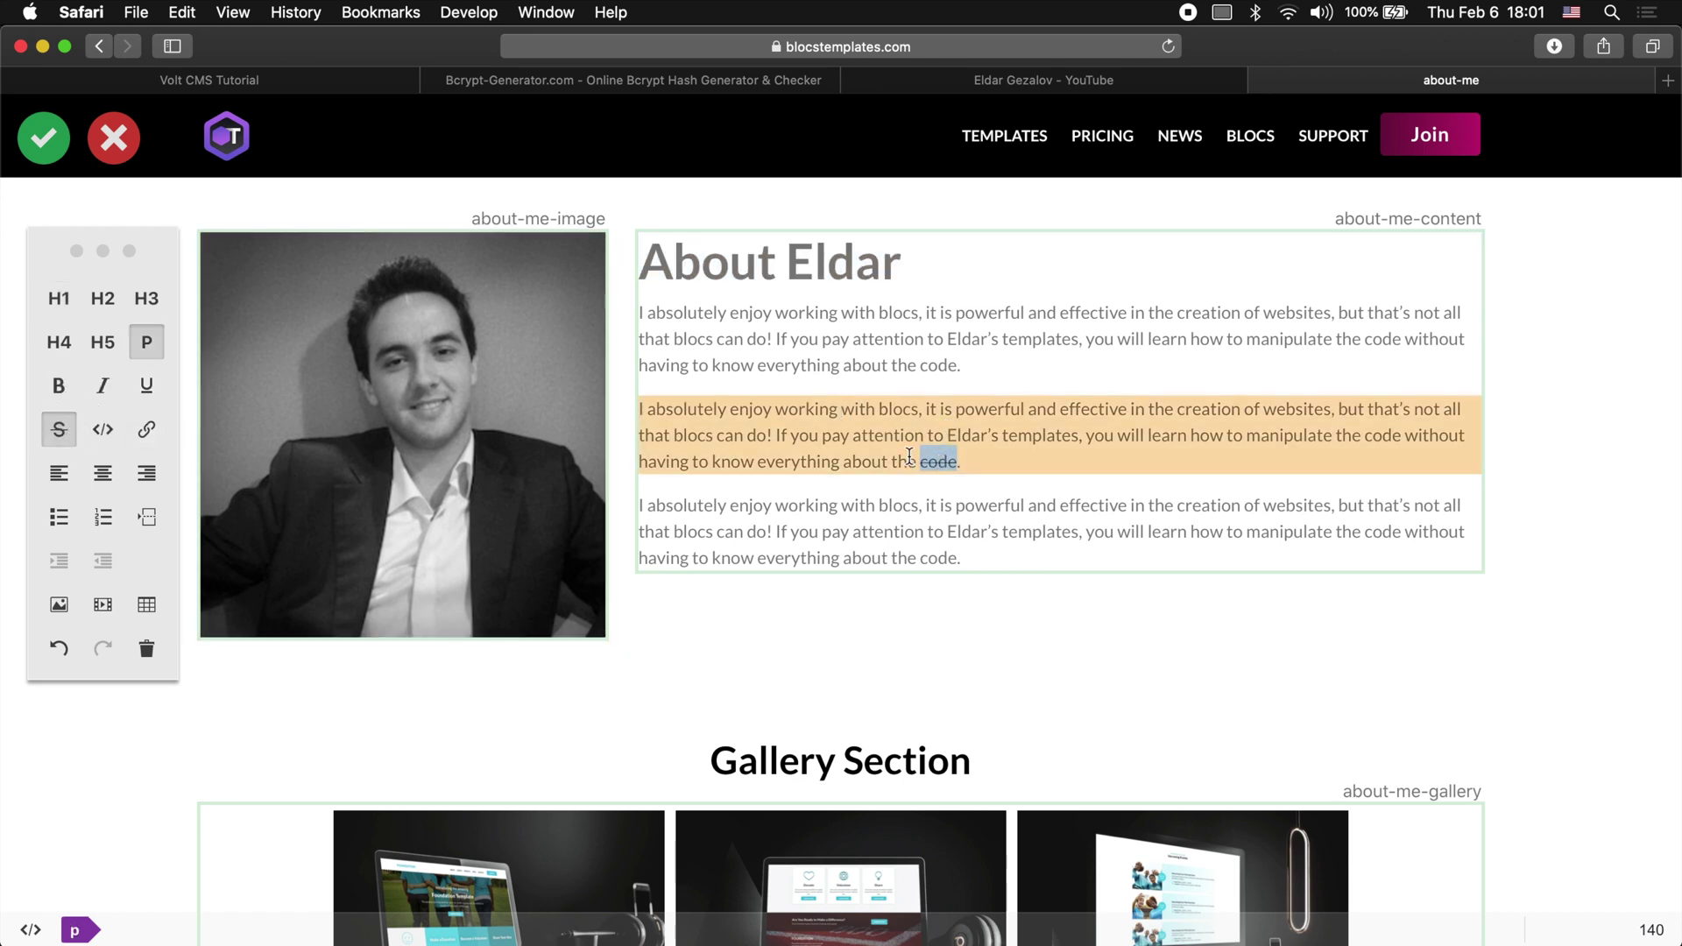
pyautogui.doubleClick(888, 435)
pyautogui.click(68, 396)
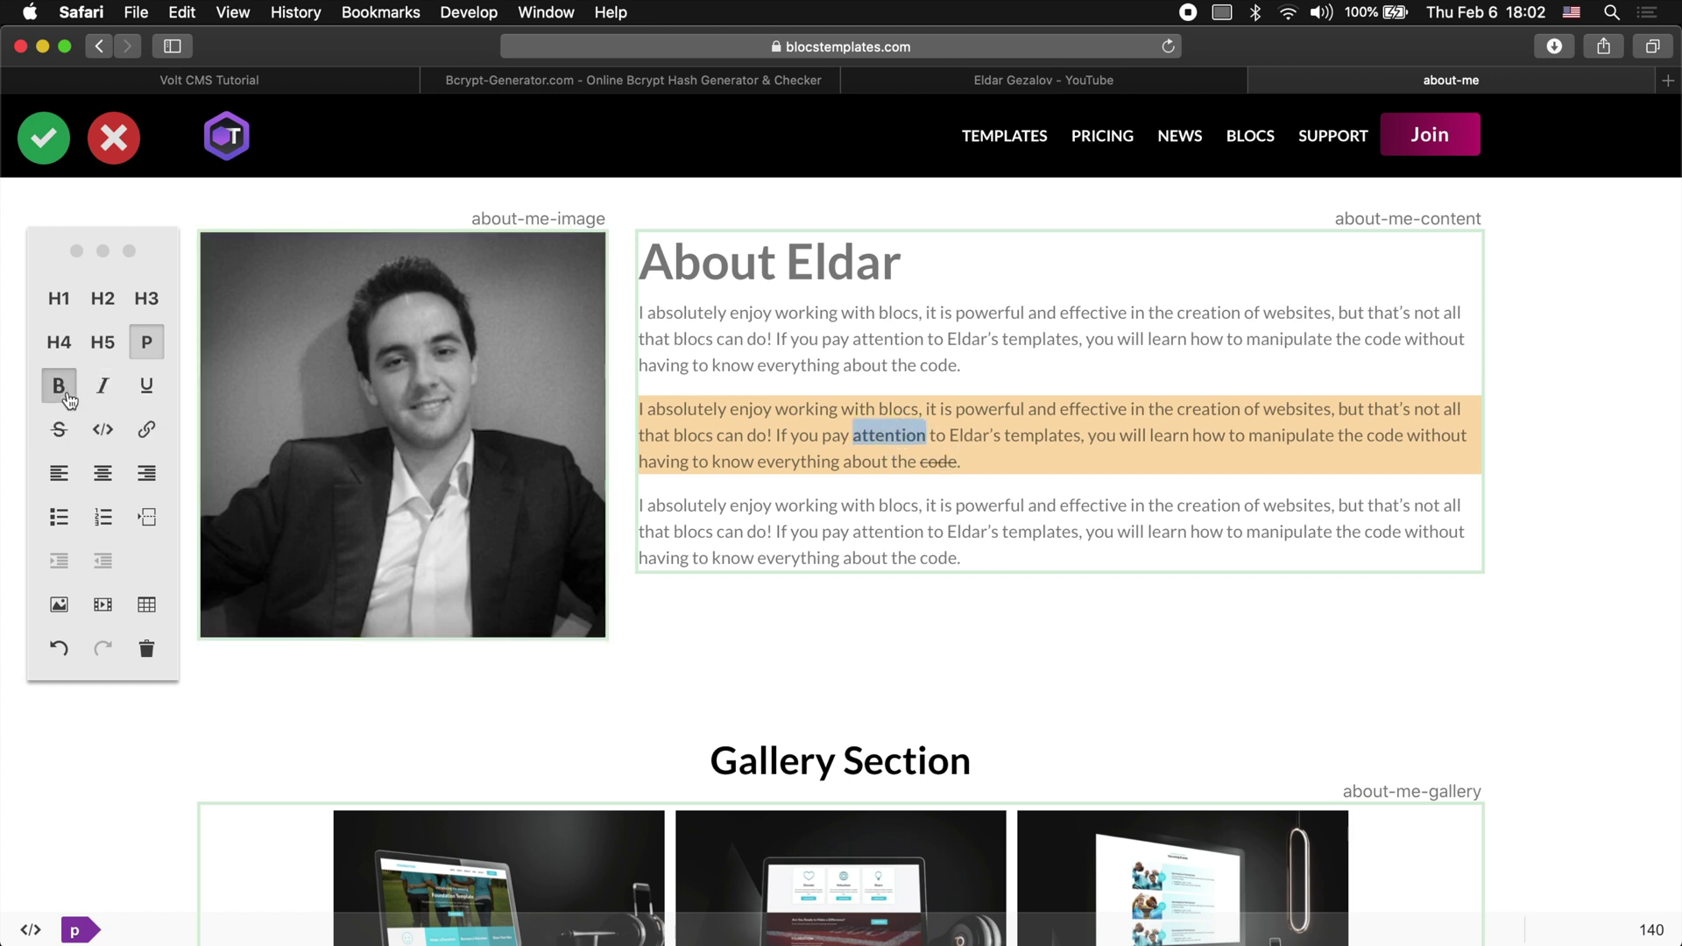
# Step: Link the final word 'code' to the author's website URL and make it bold
pyautogui.doubleClick(936, 558)
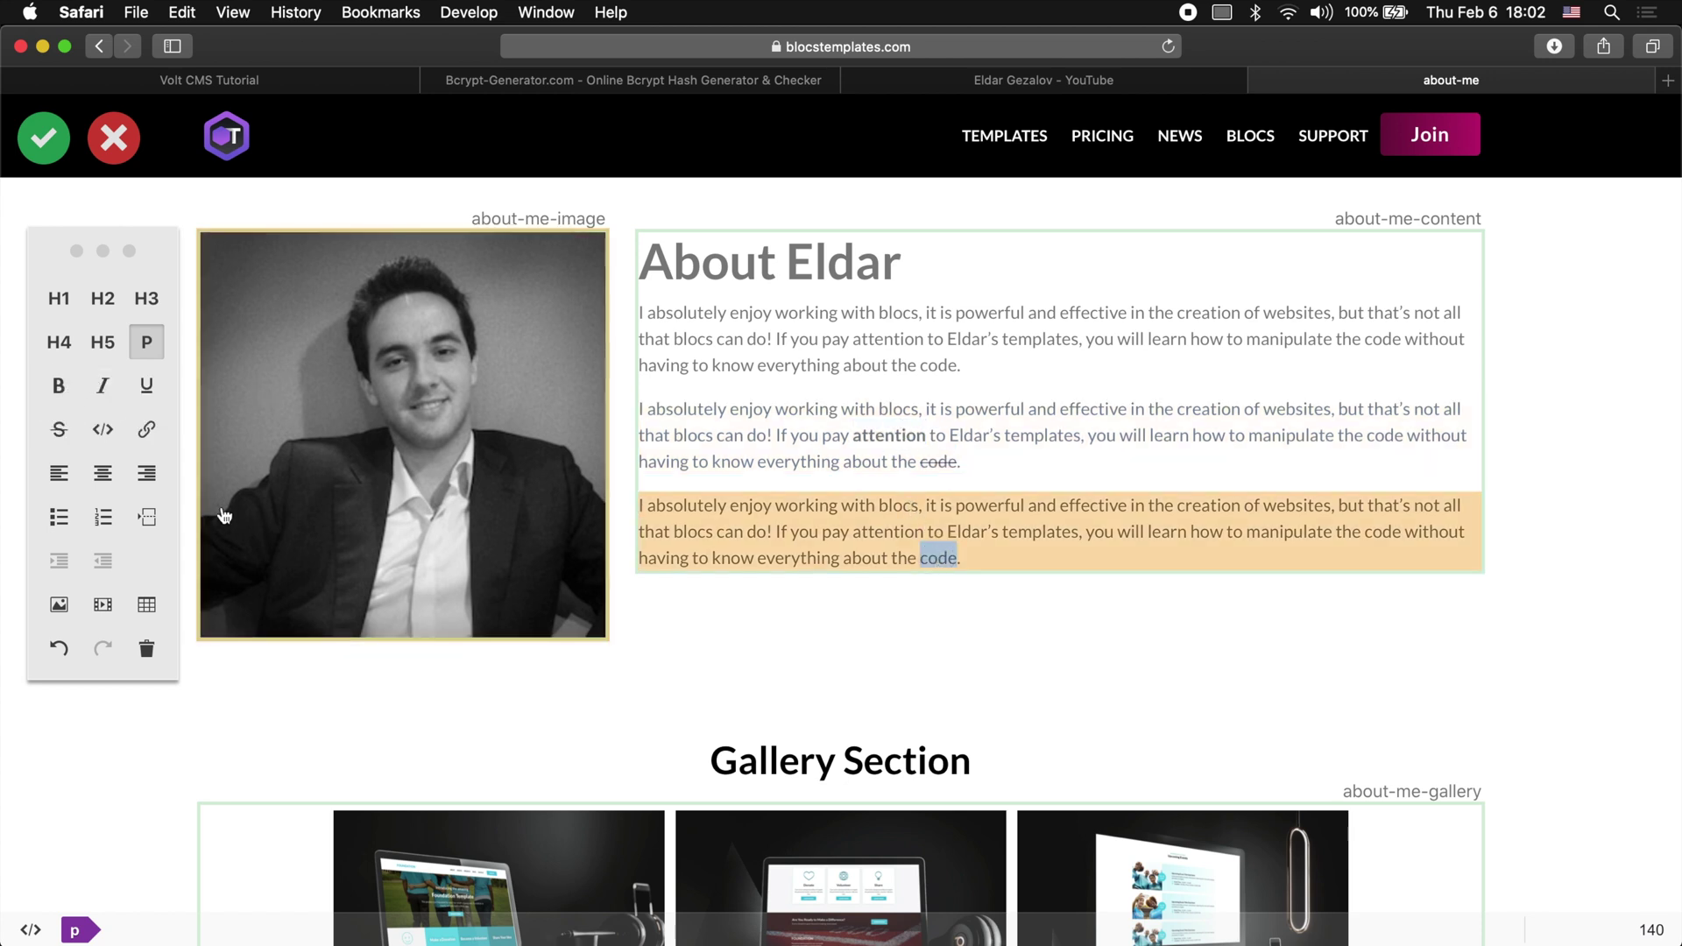
pyautogui.click(149, 434)
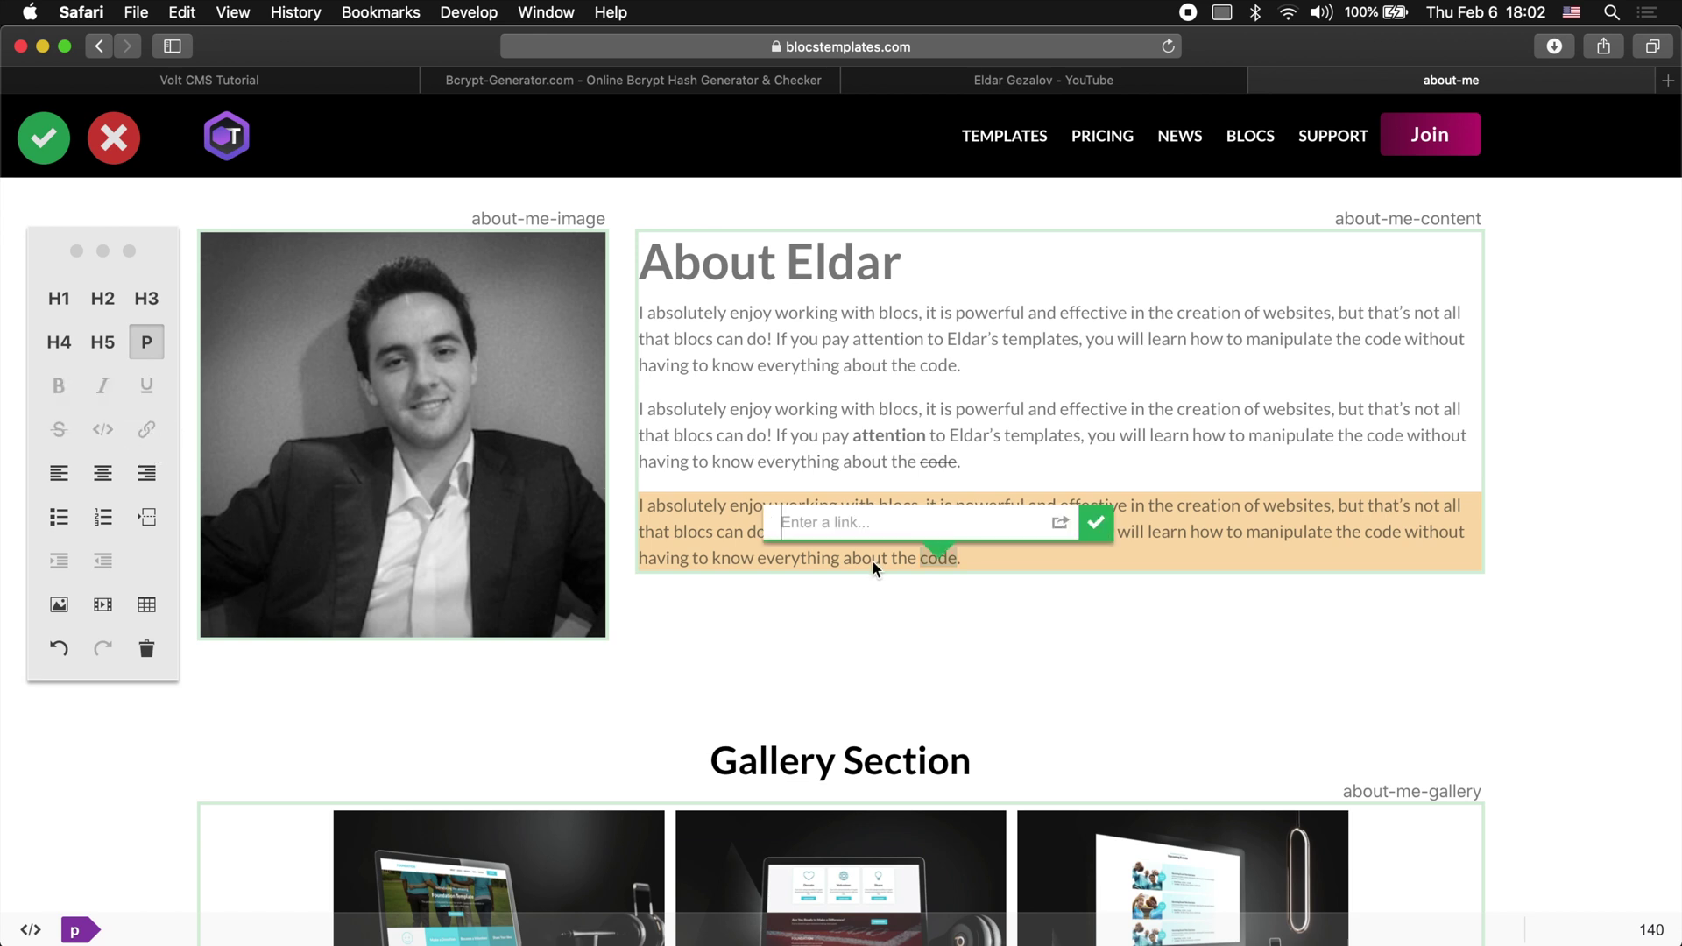
pyautogui.write('https://eldargezalov.com')
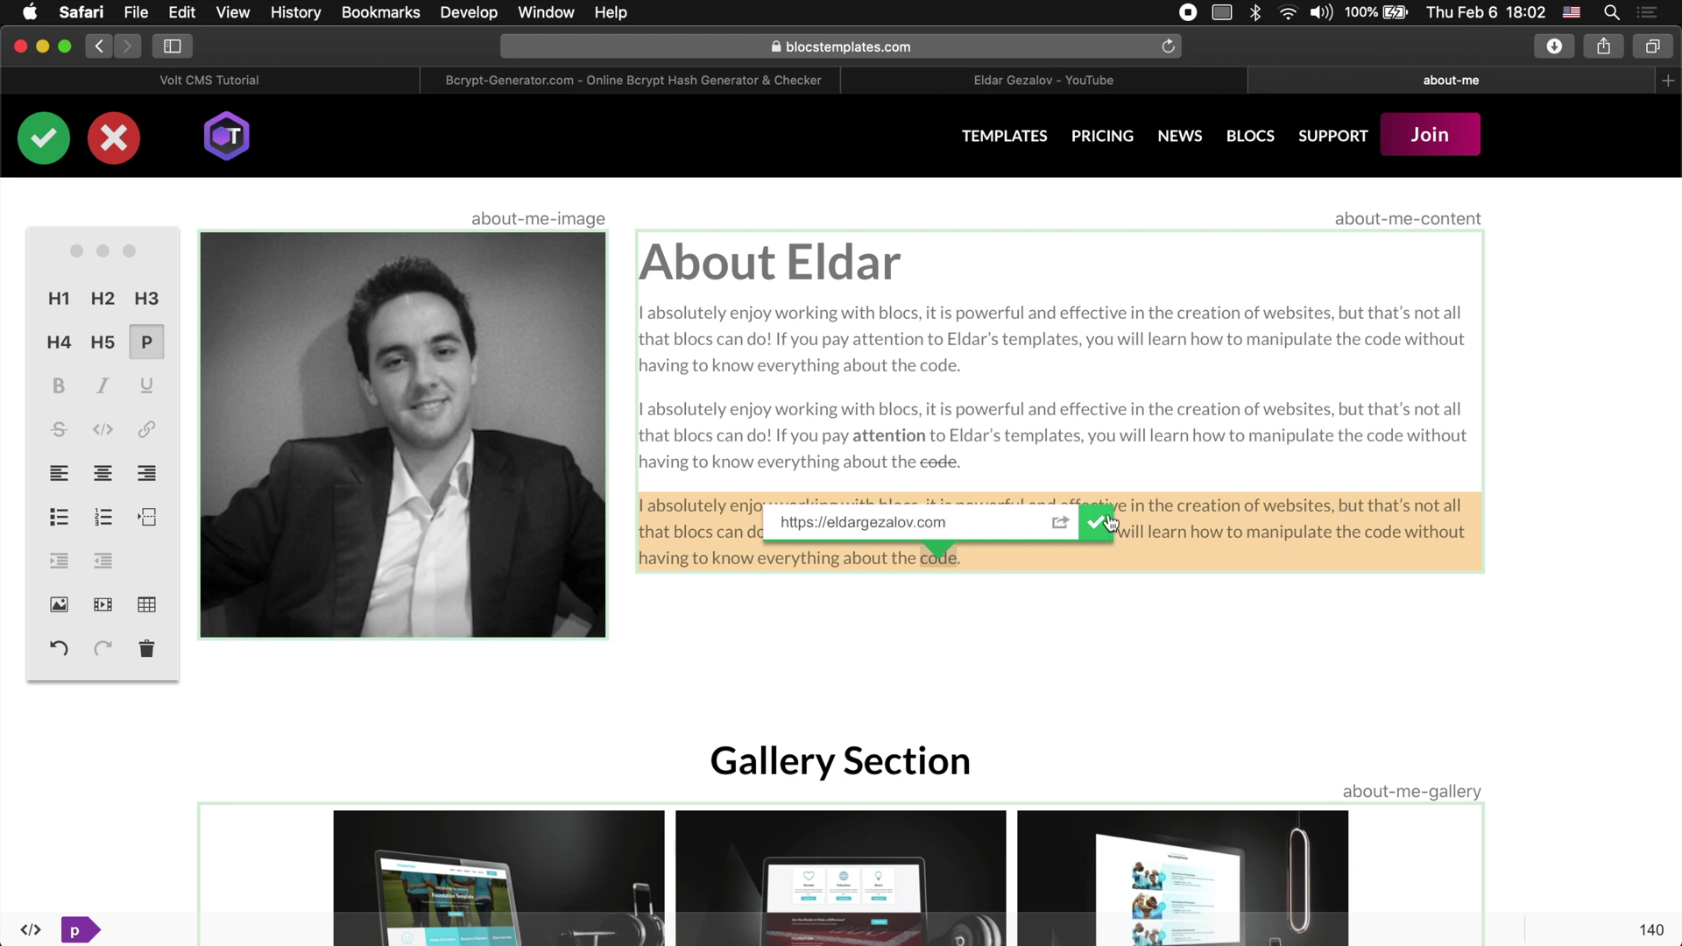
pyautogui.click(1095, 522)
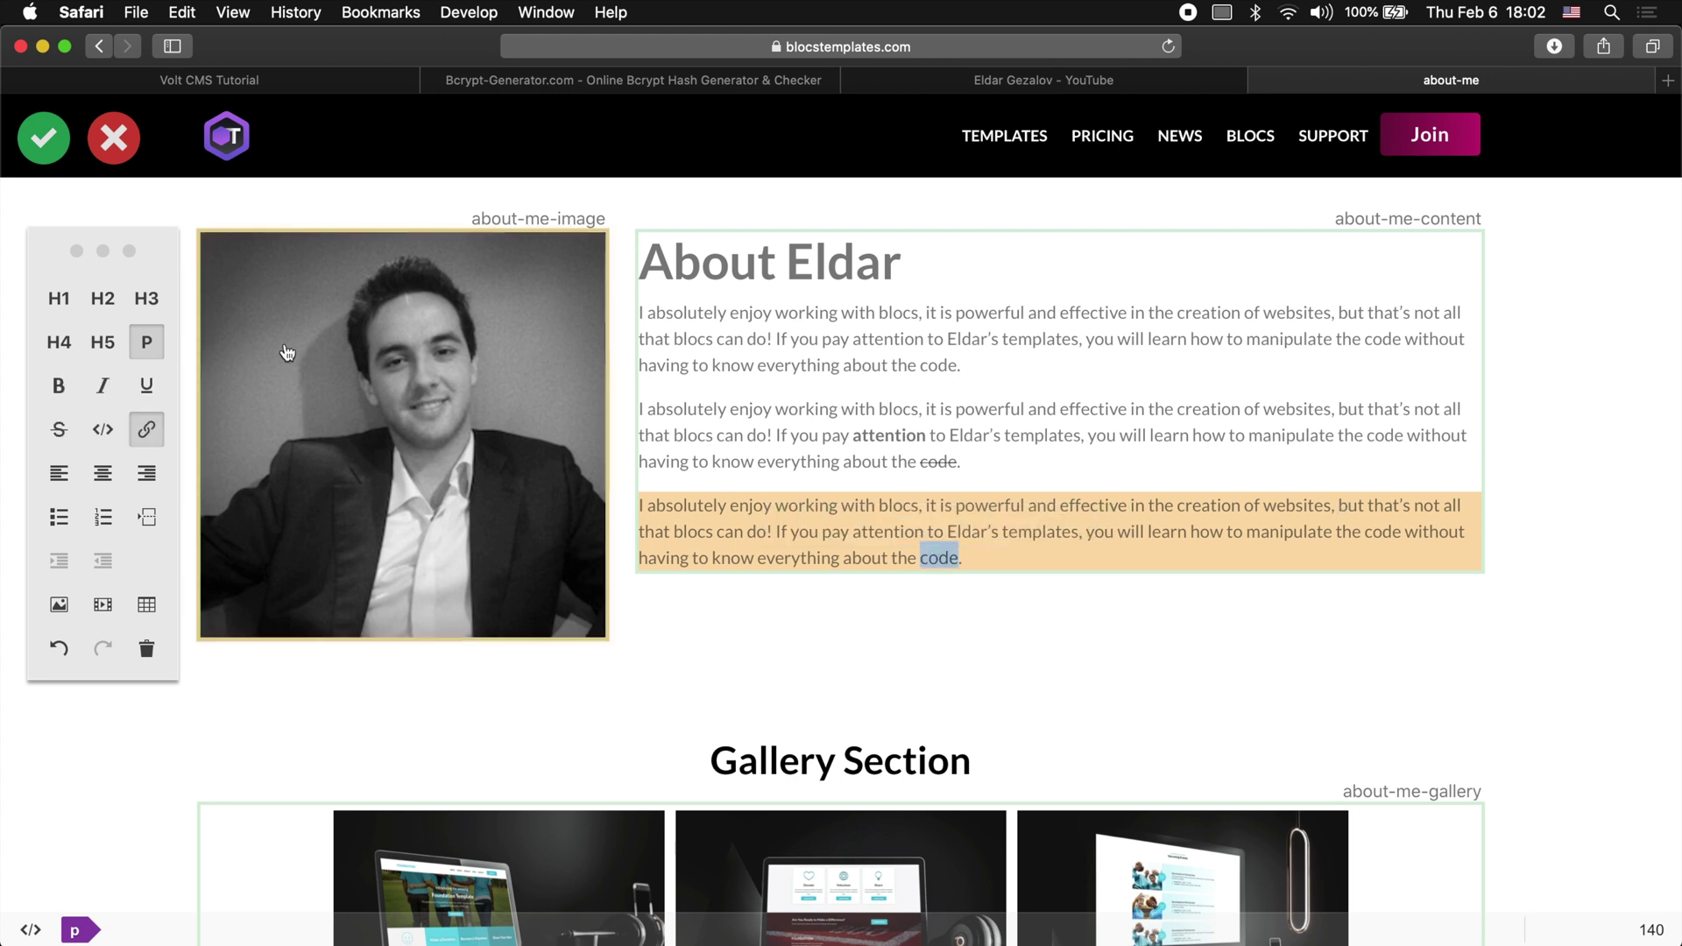
pyautogui.click(59, 386)
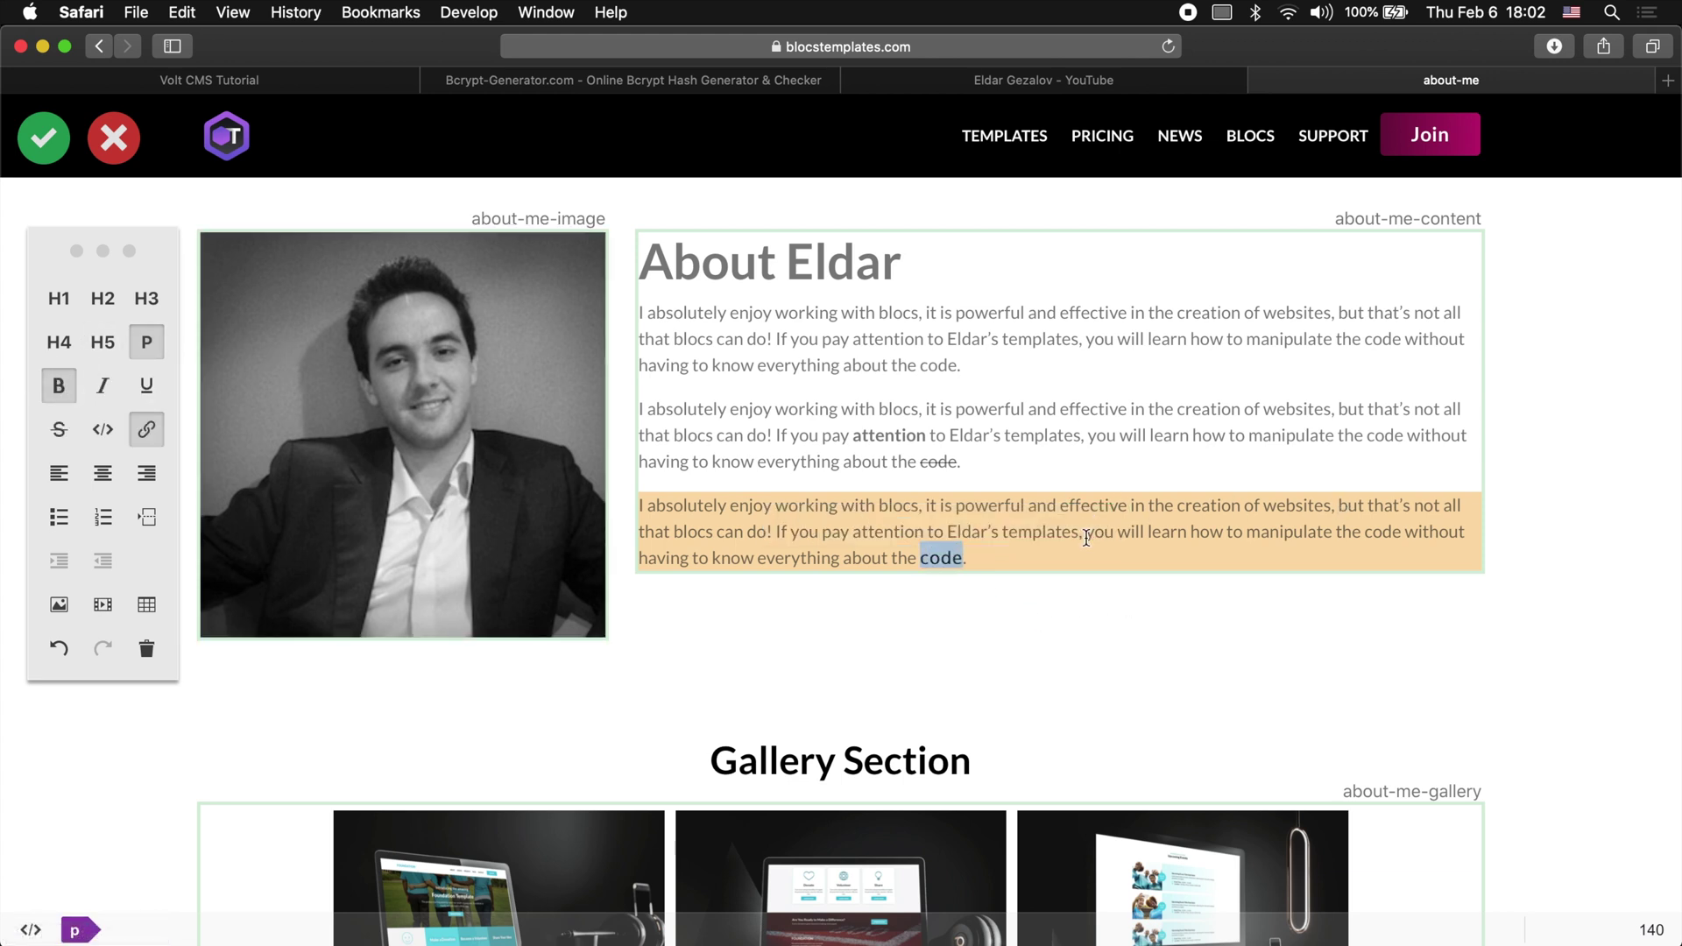
pyautogui.click(1101, 574)
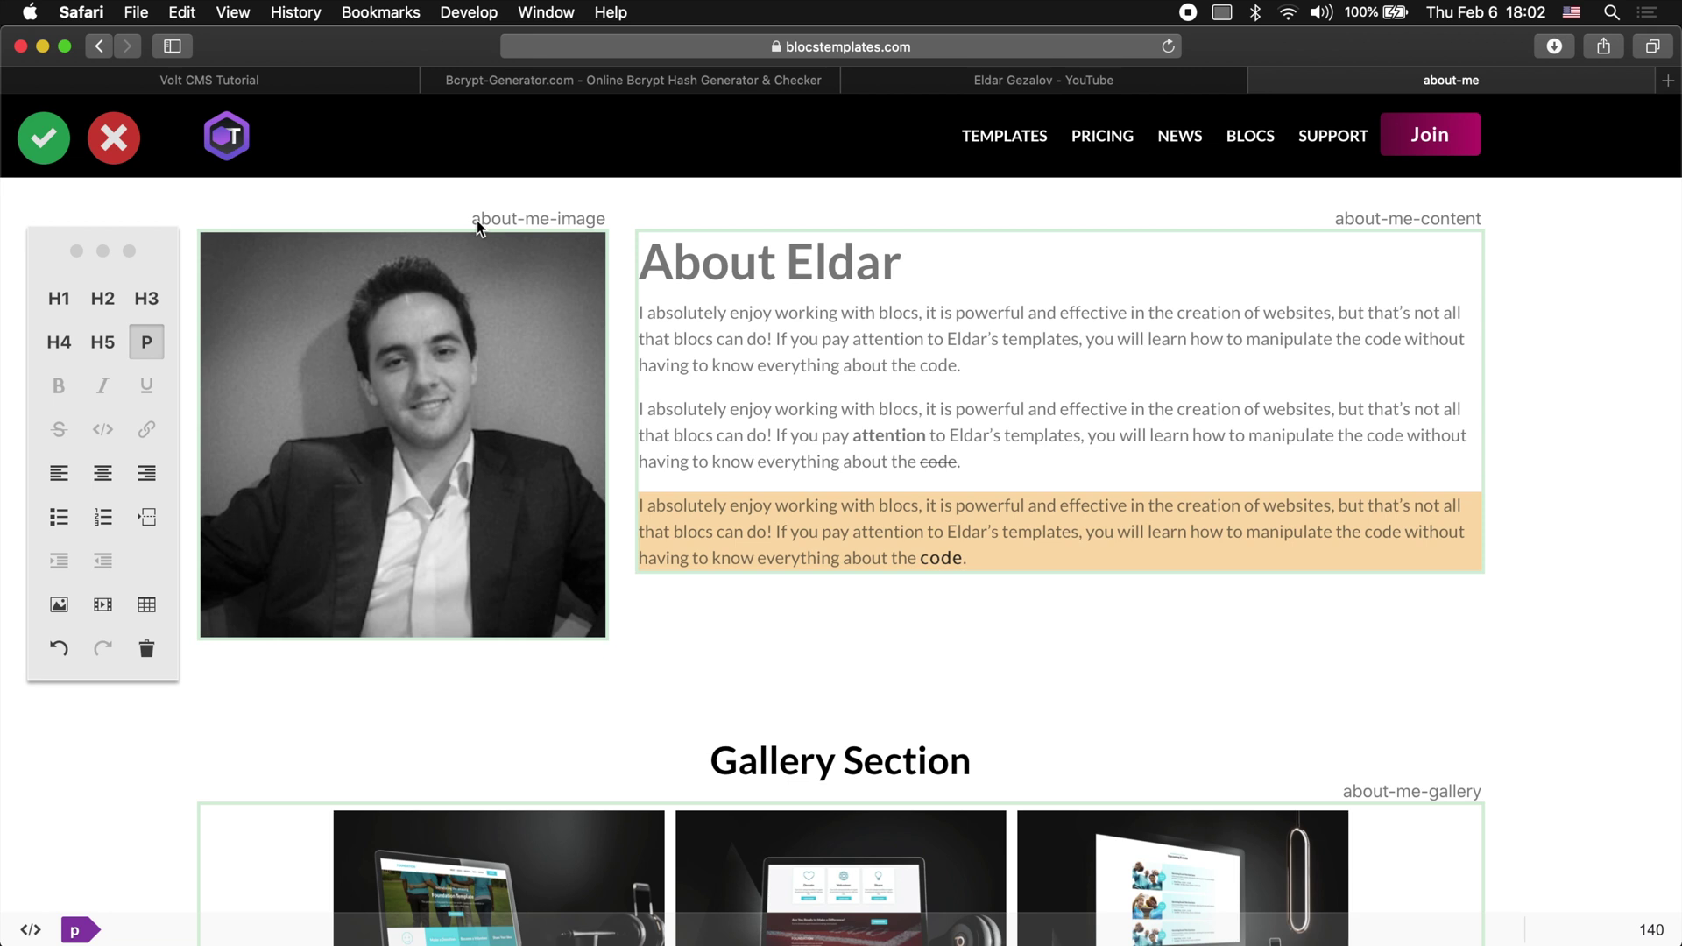
# Step: Save the live edits with the green check, then reopen the page for editing
pyautogui.click(41, 145)
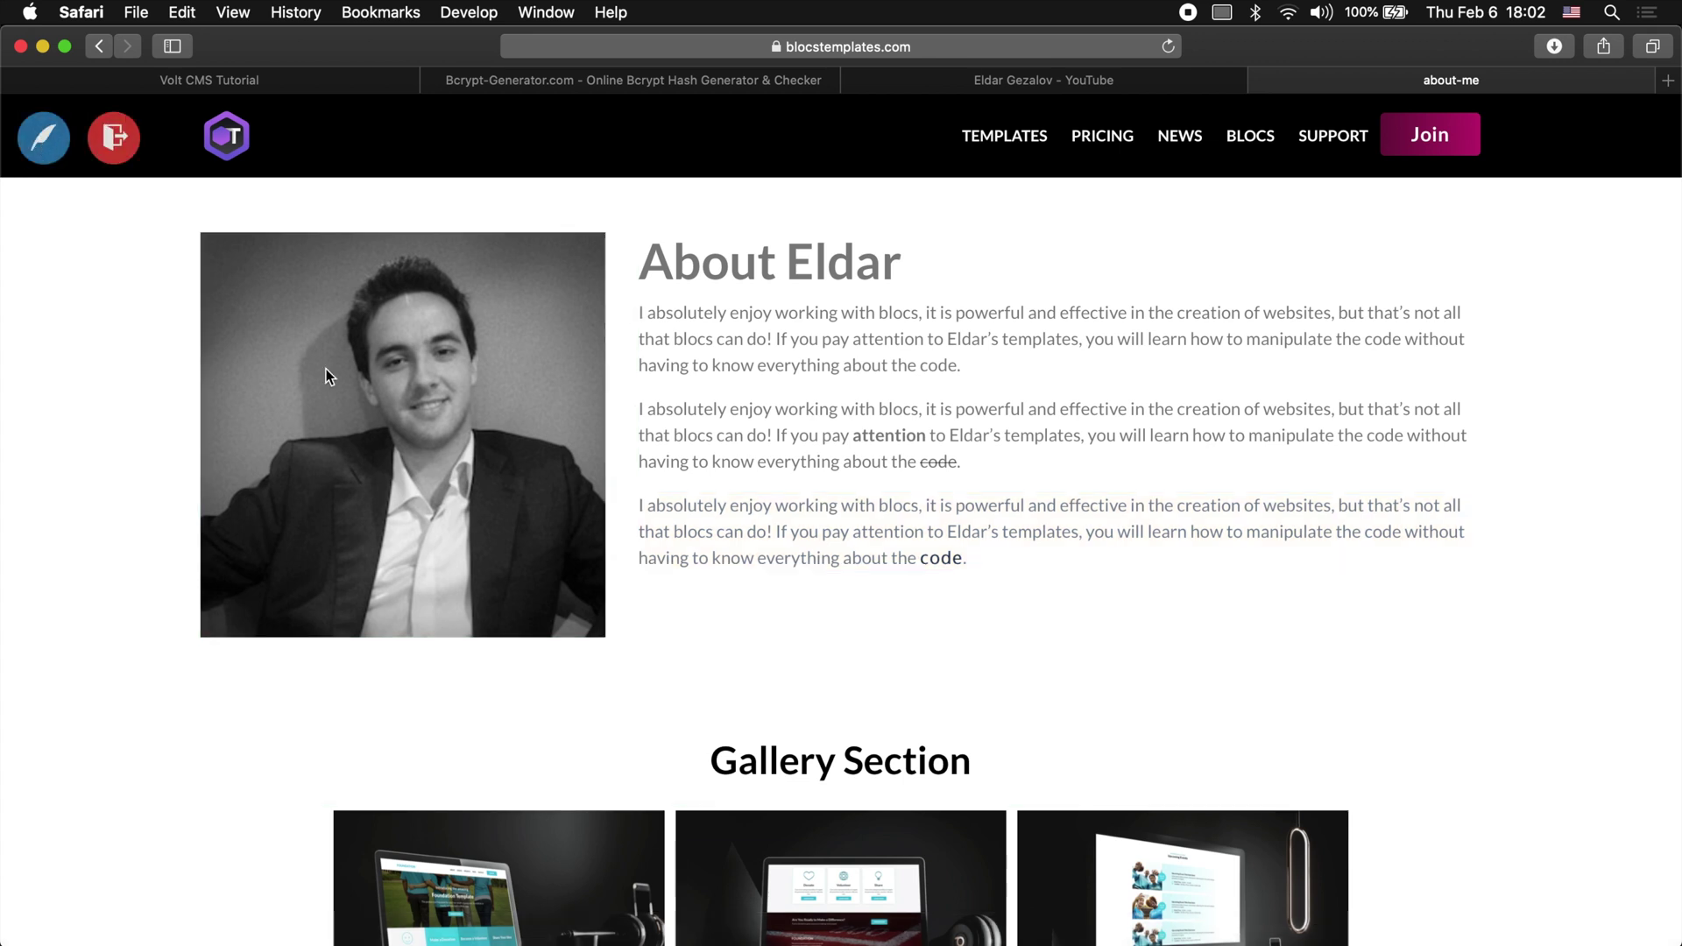
pyautogui.click(44, 137)
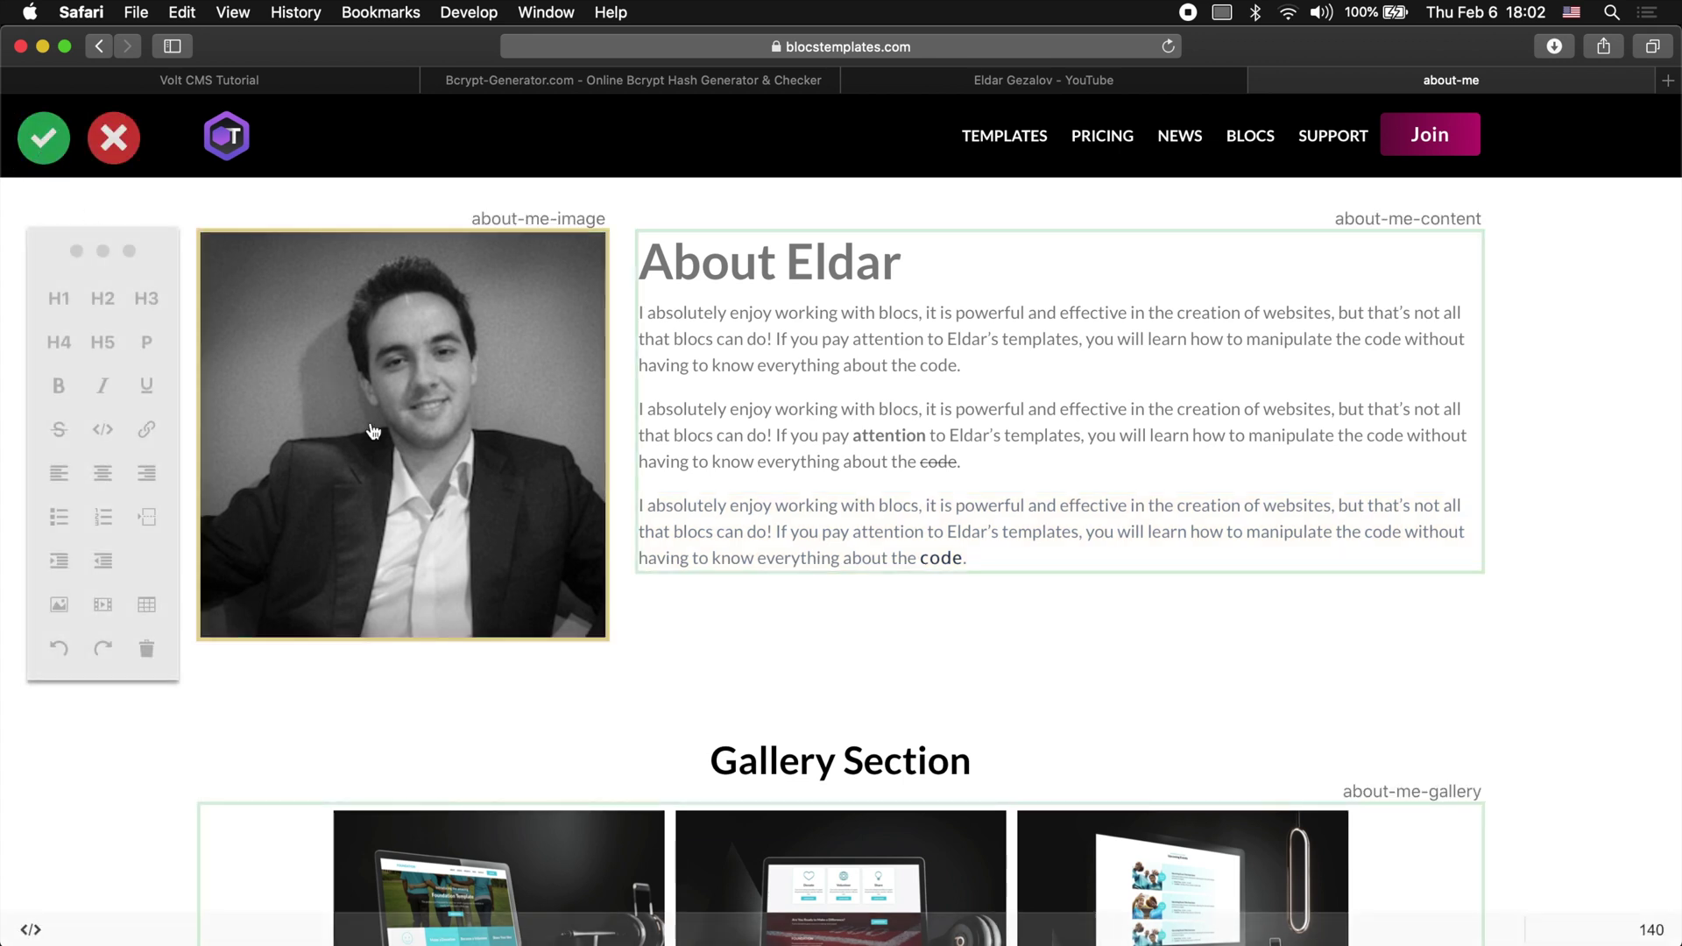
pyautogui.click(734, 307)
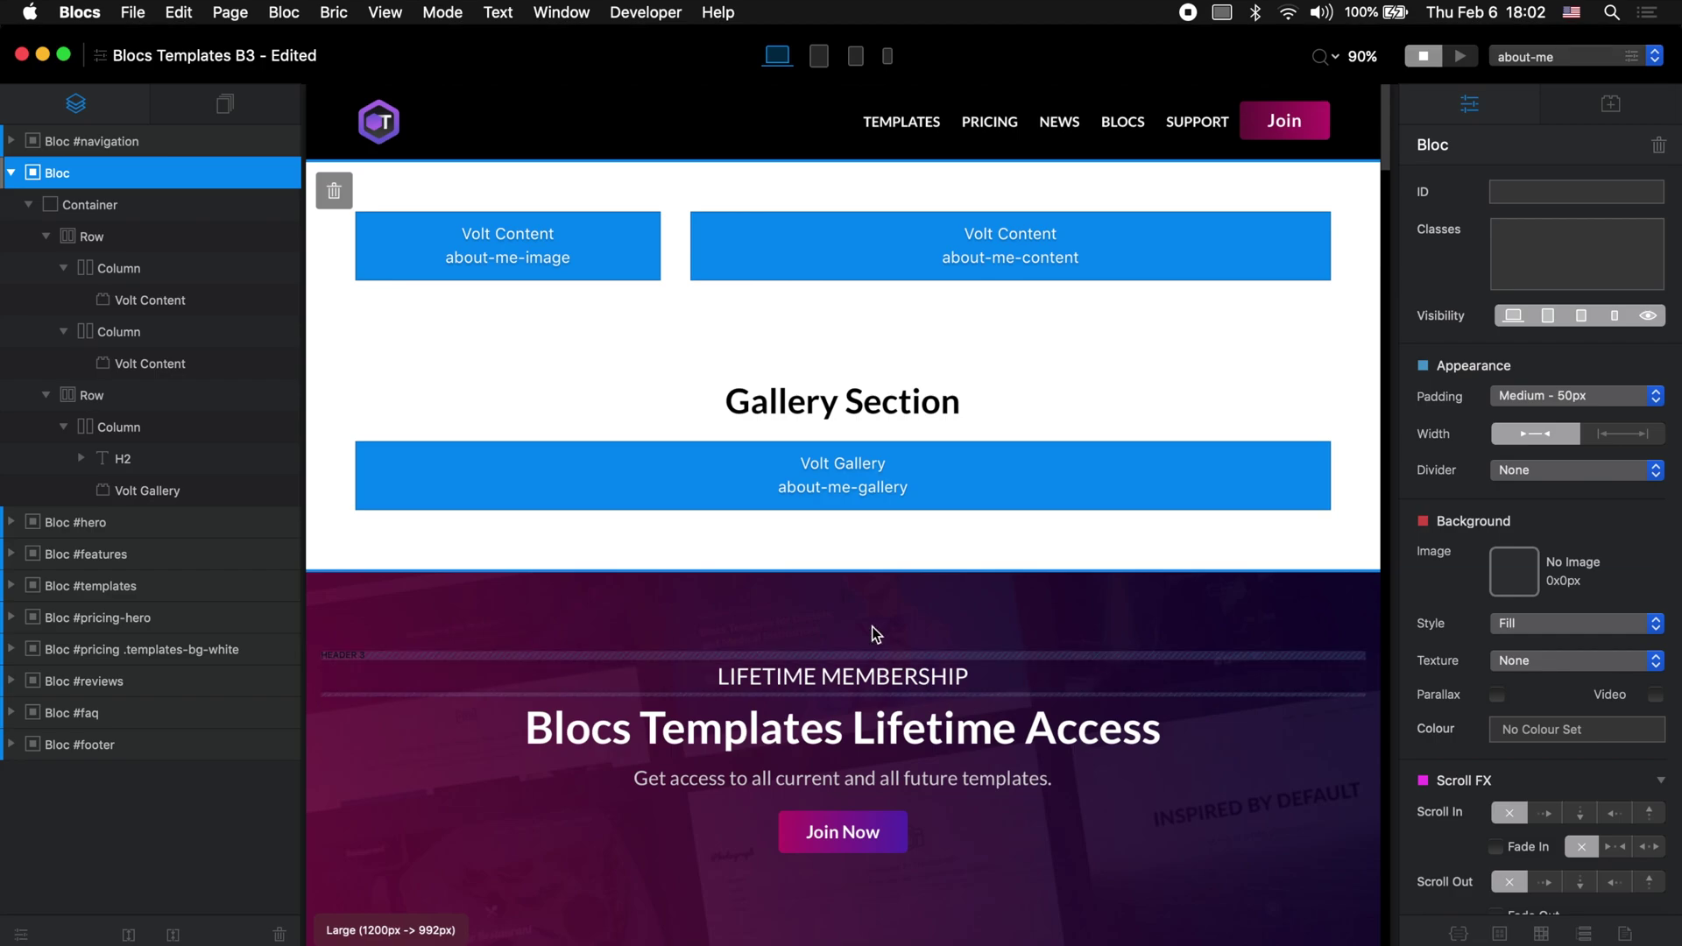
pyautogui.scroll(-15, 871, 627)
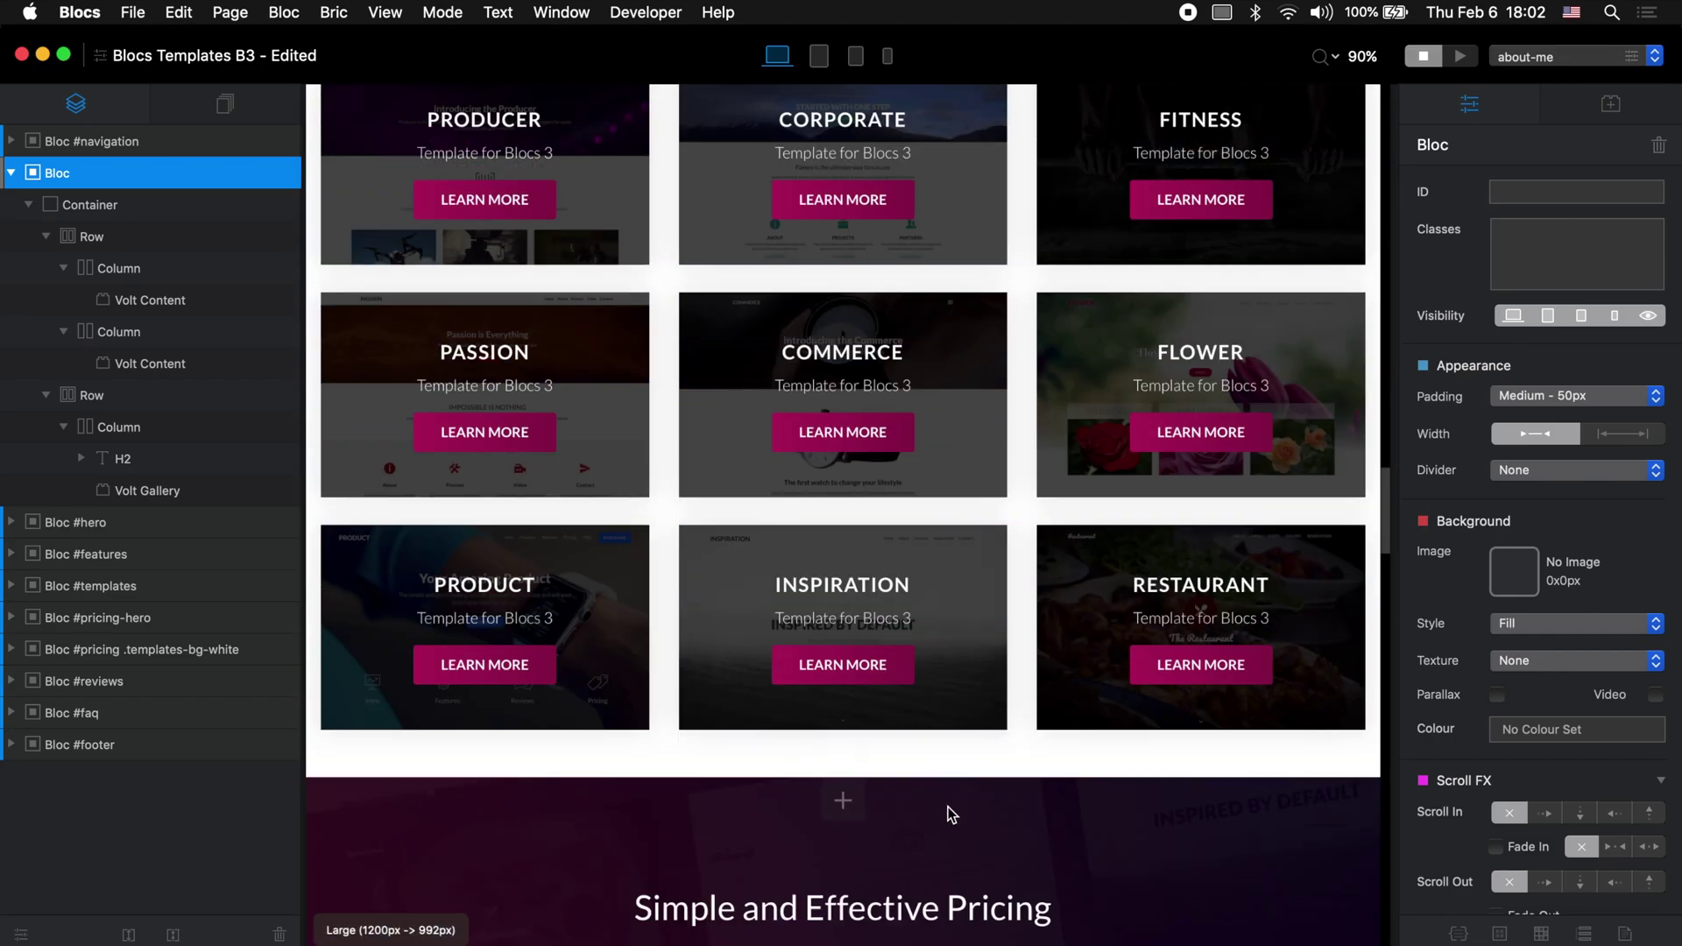
# Step: Review Volt Core's shadow image style and black-text, red-text styles, then reselect the portrait in Safari
pyautogui.scroll(-20, 951, 815)
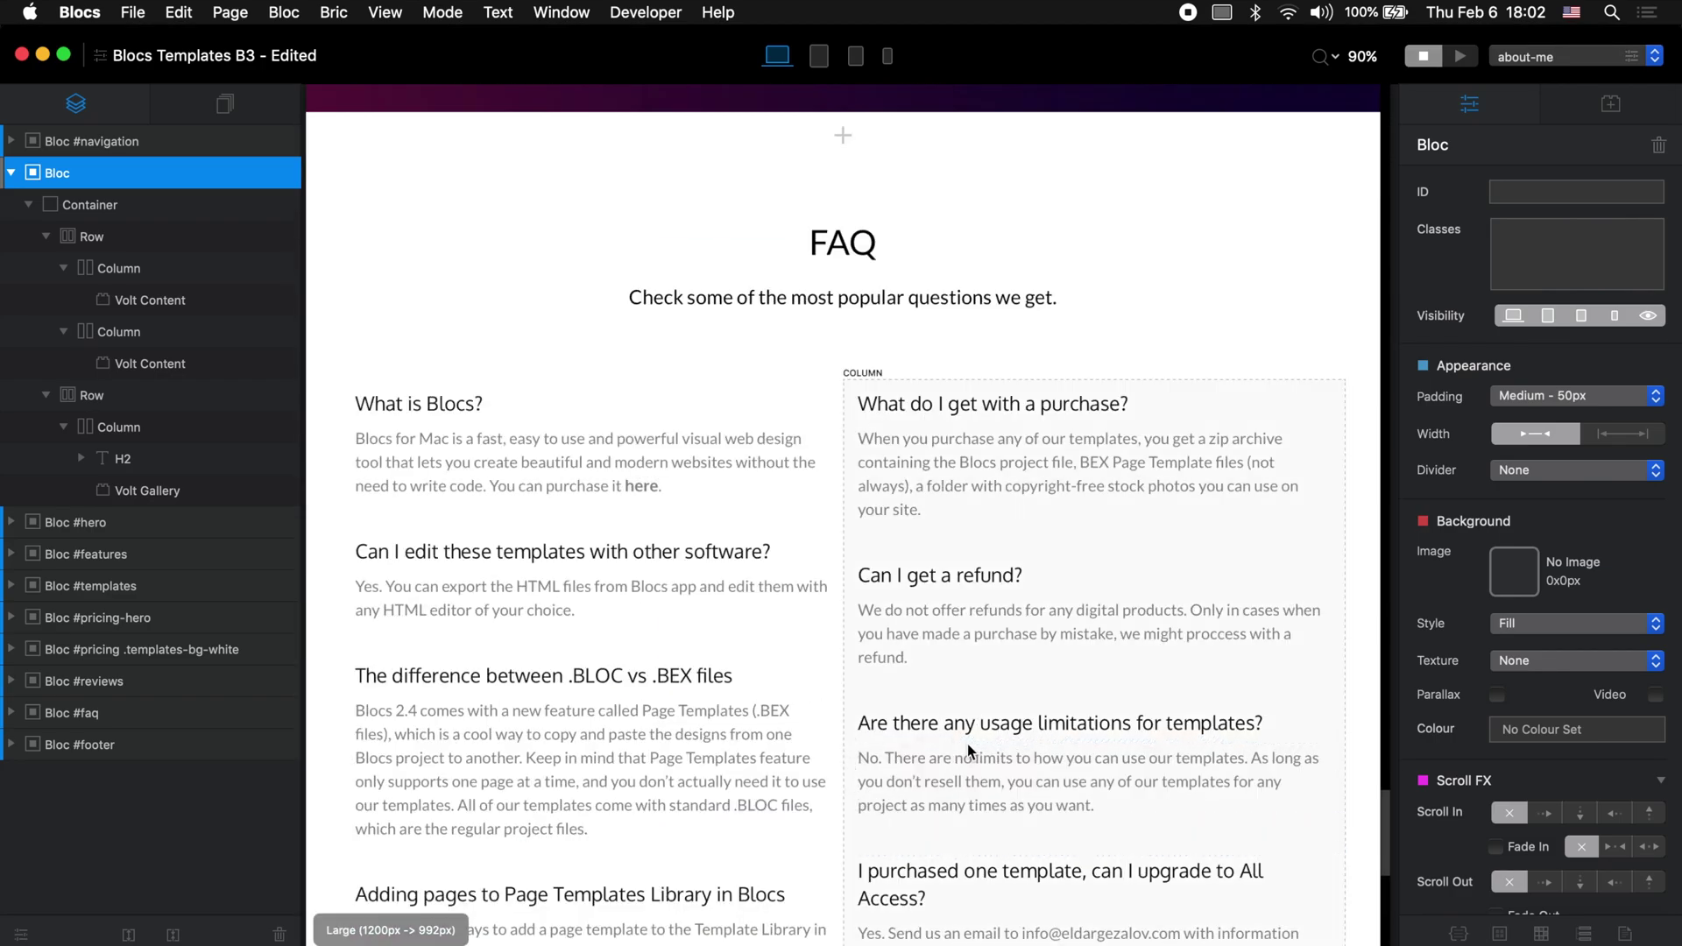
pyautogui.scroll(-10, 970, 750)
pyautogui.click(995, 642)
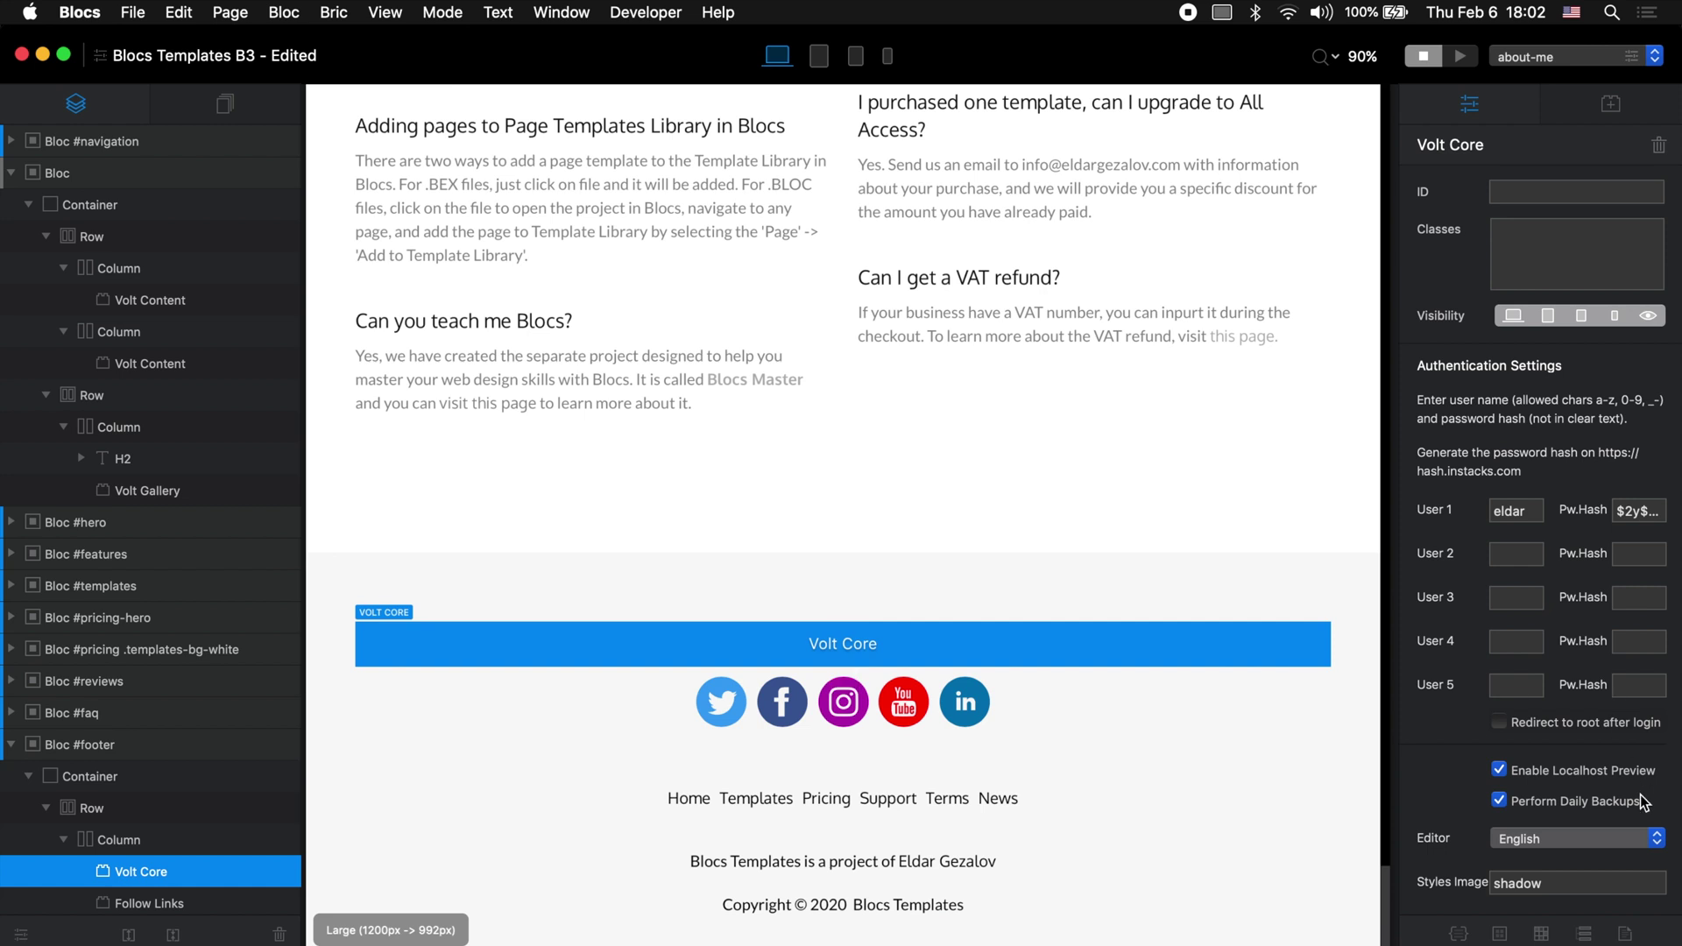
pyautogui.scroll(-5, 1642, 802)
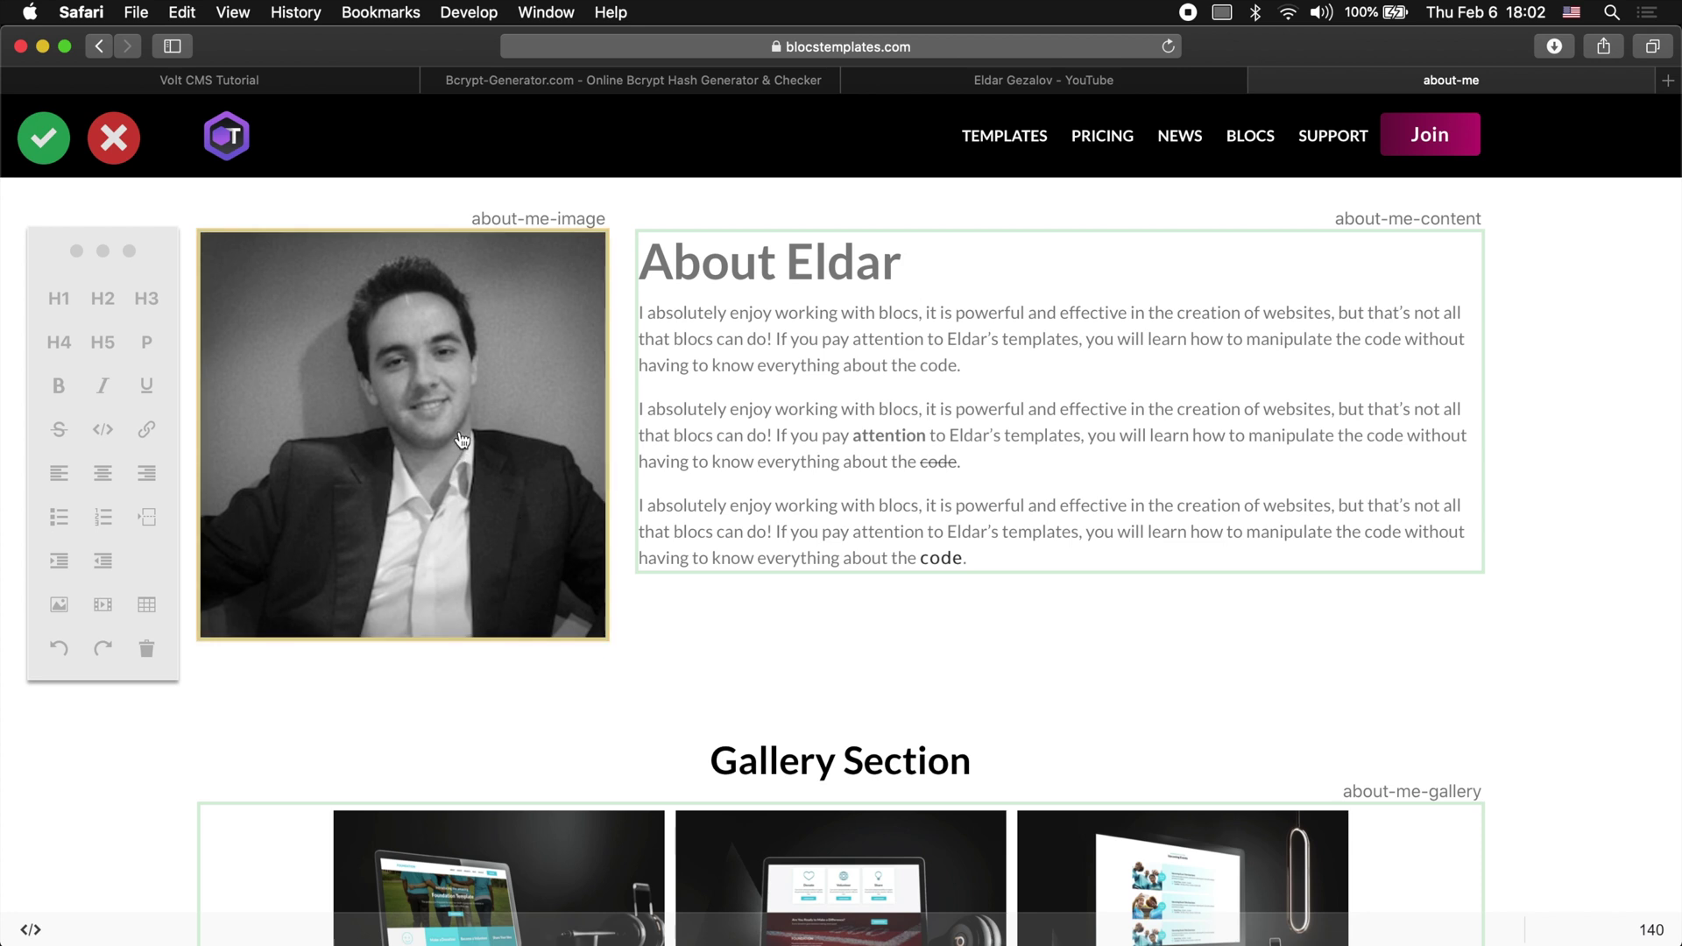
pyautogui.click(461, 439)
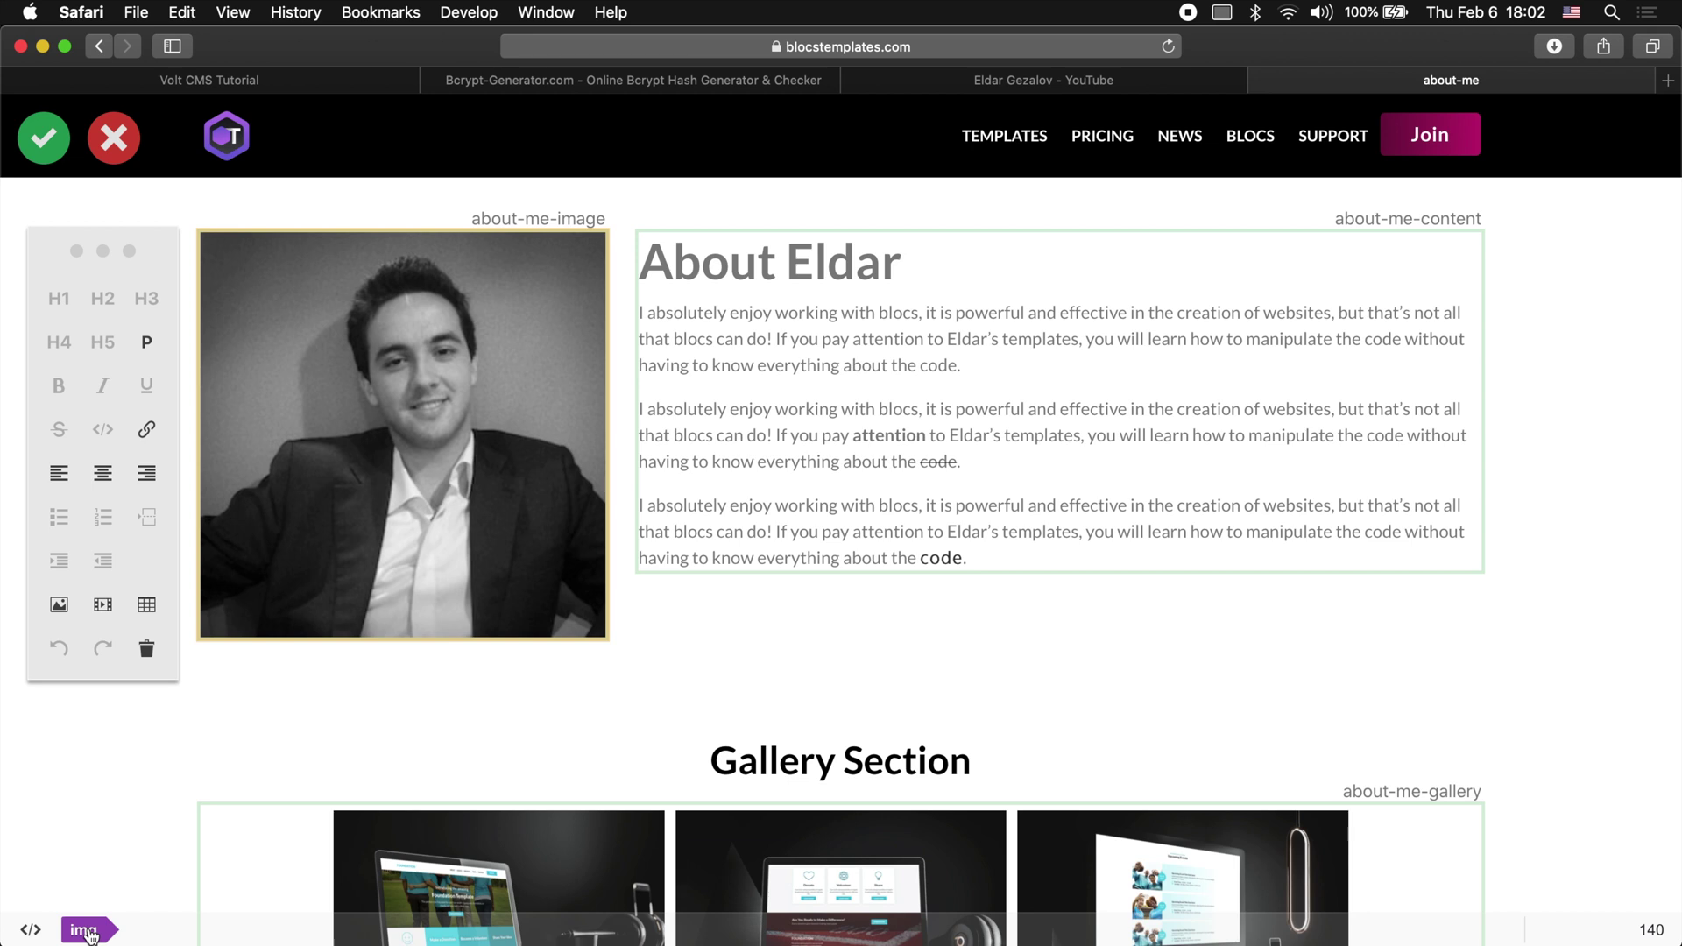
# Step: Switch on the shadow style for the portrait image and apply it
pyautogui.click(84, 930)
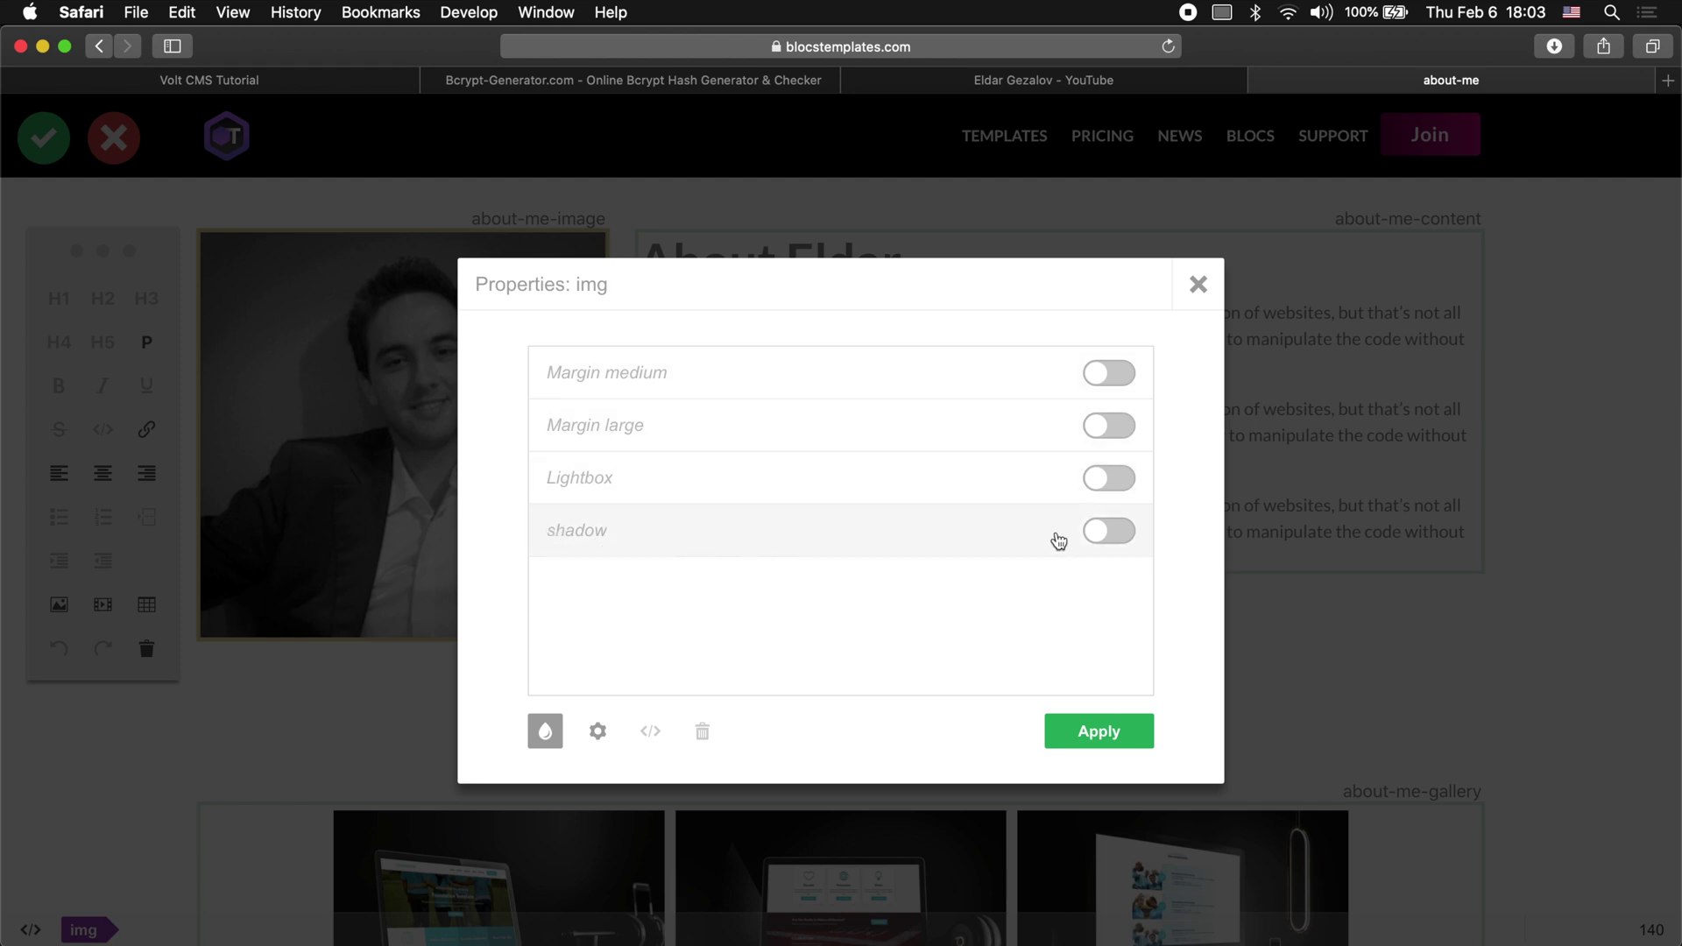
pyautogui.click(1116, 541)
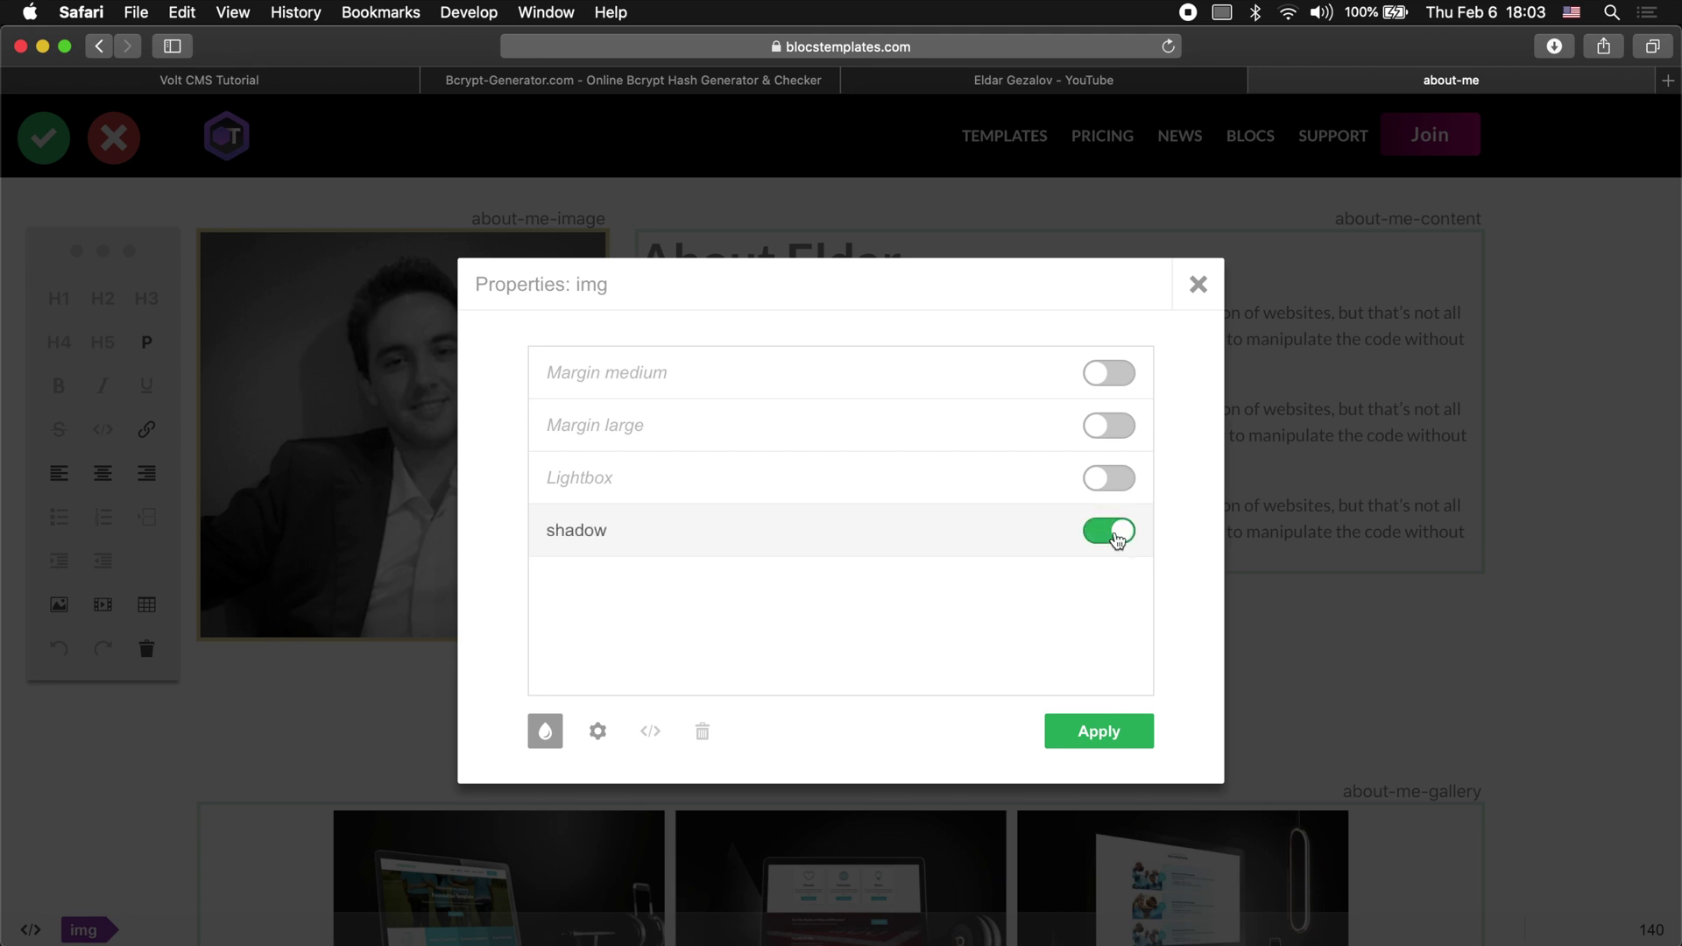
pyautogui.click(1124, 741)
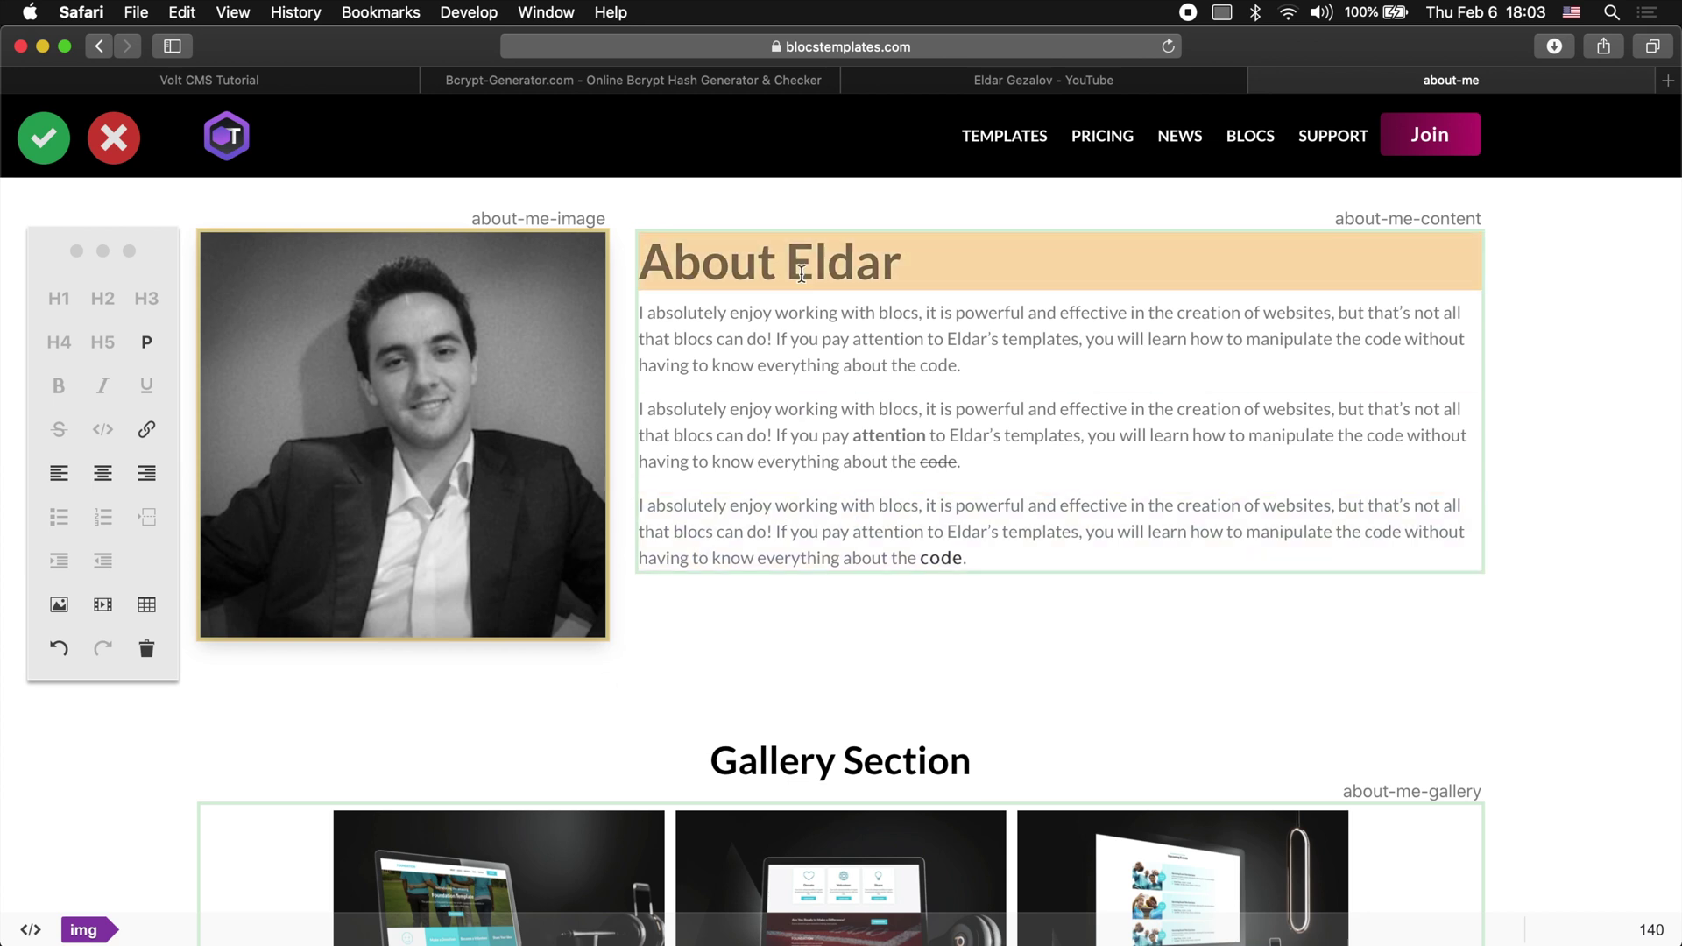
# Step: Try giving the page heading the red-text style, then close the properties dialog
pyautogui.click(848, 256)
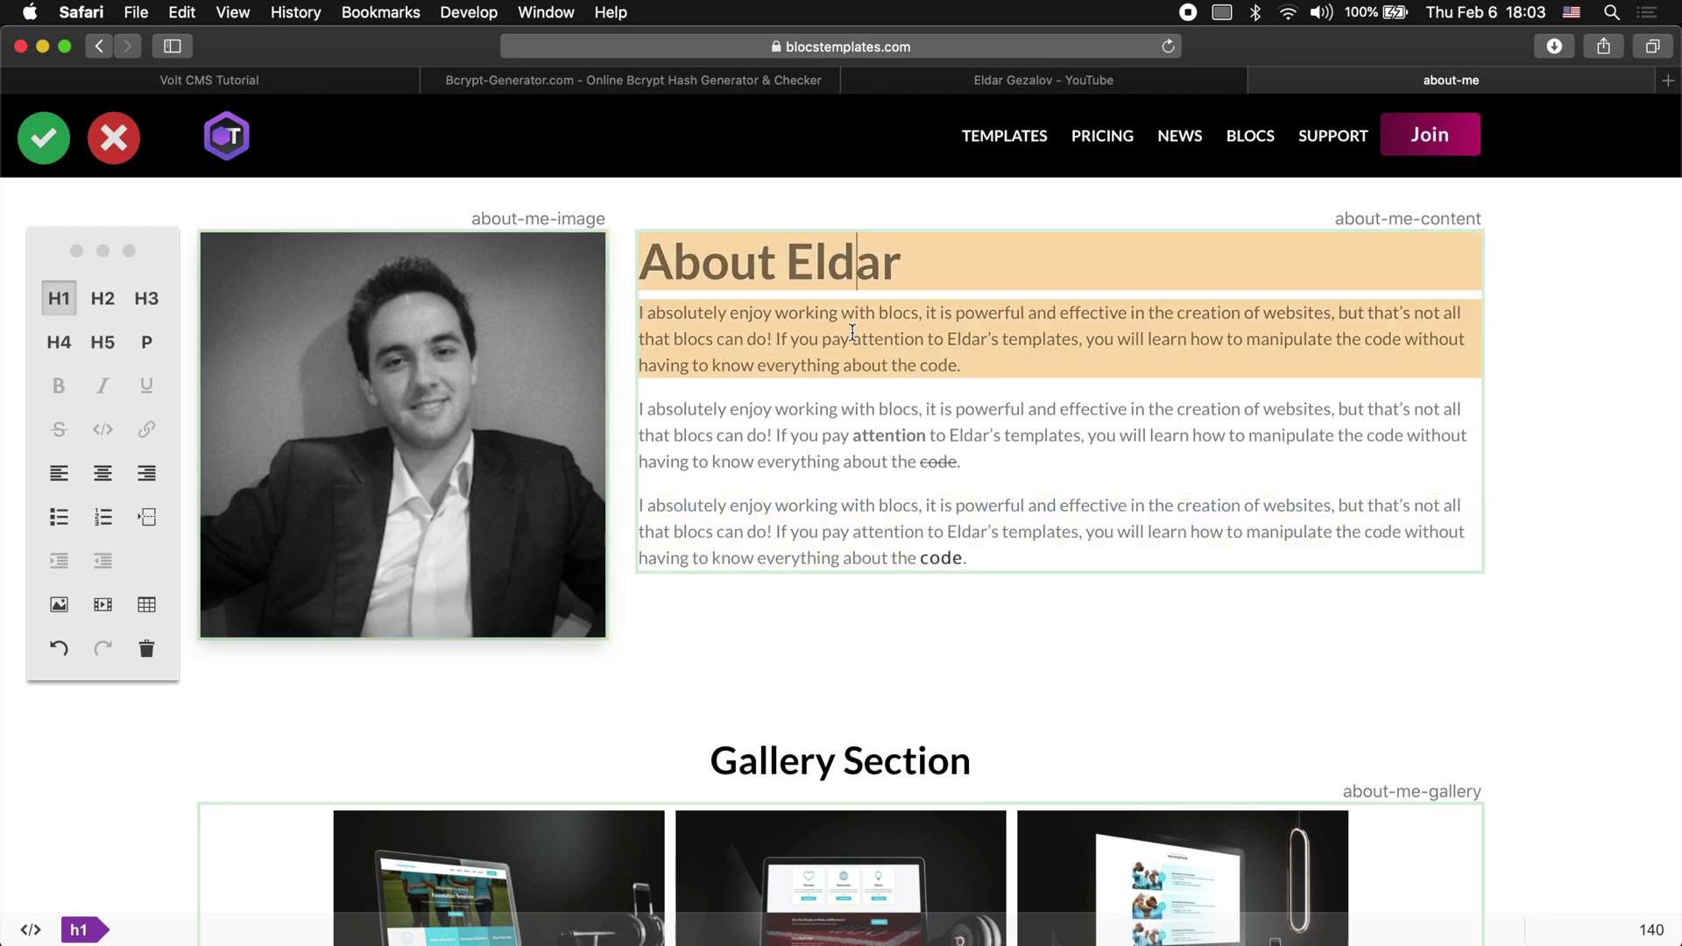
pyautogui.tripleClick(884, 263)
pyautogui.click(785, 263)
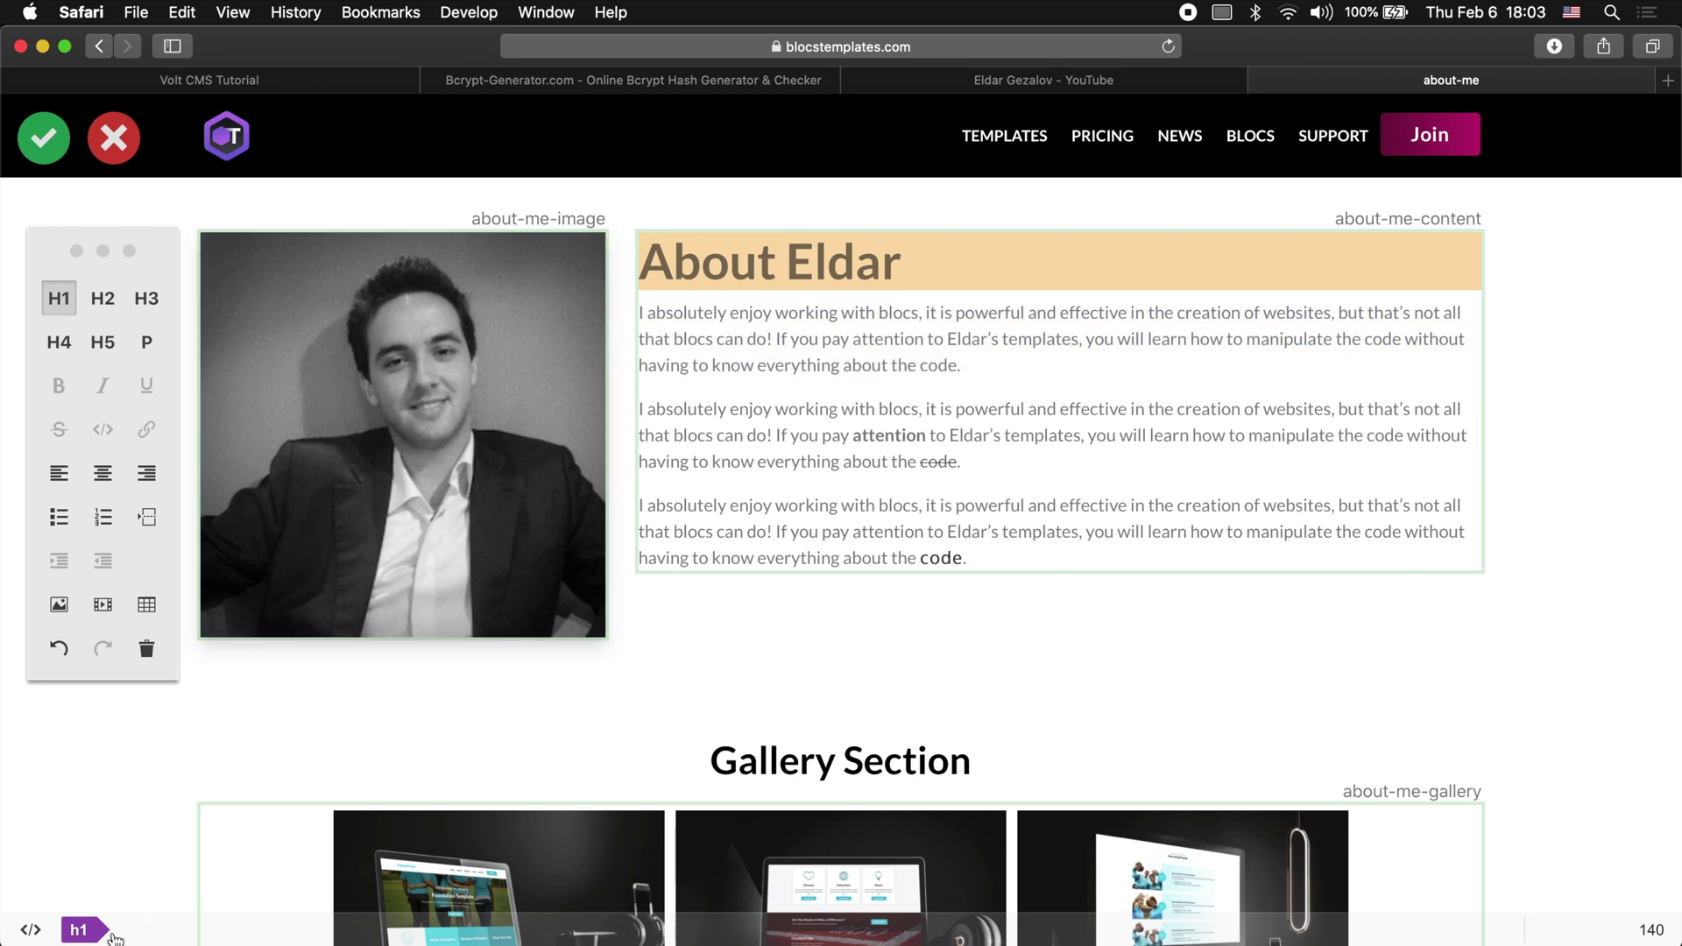
pyautogui.click(83, 930)
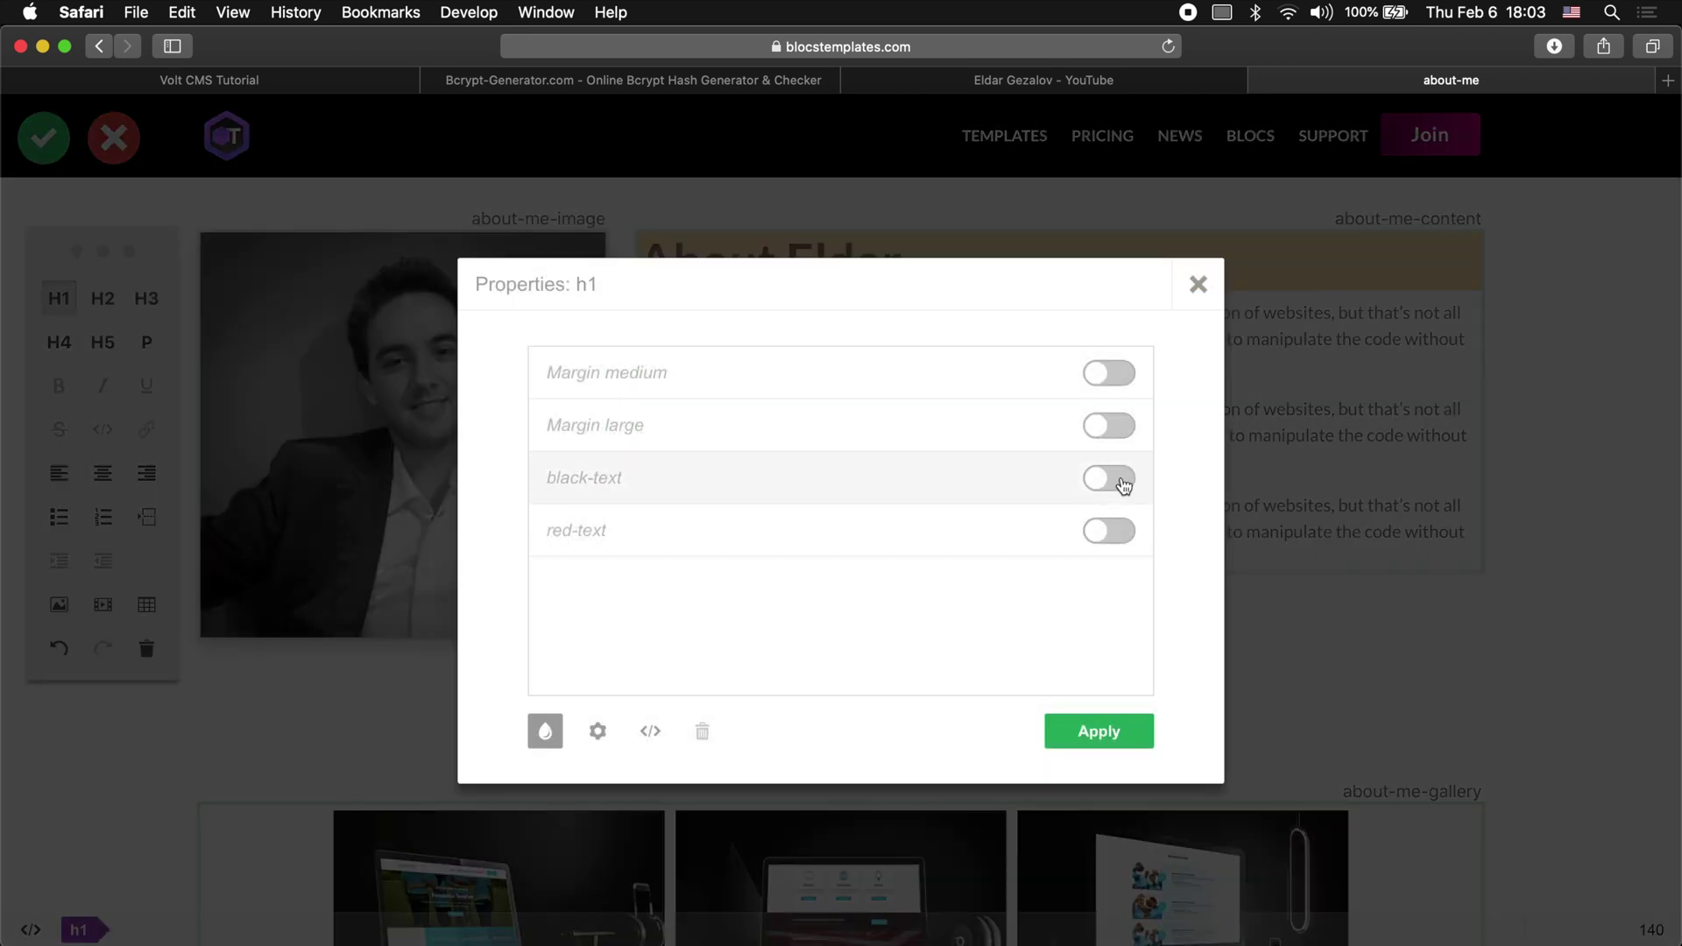
pyautogui.click(1119, 528)
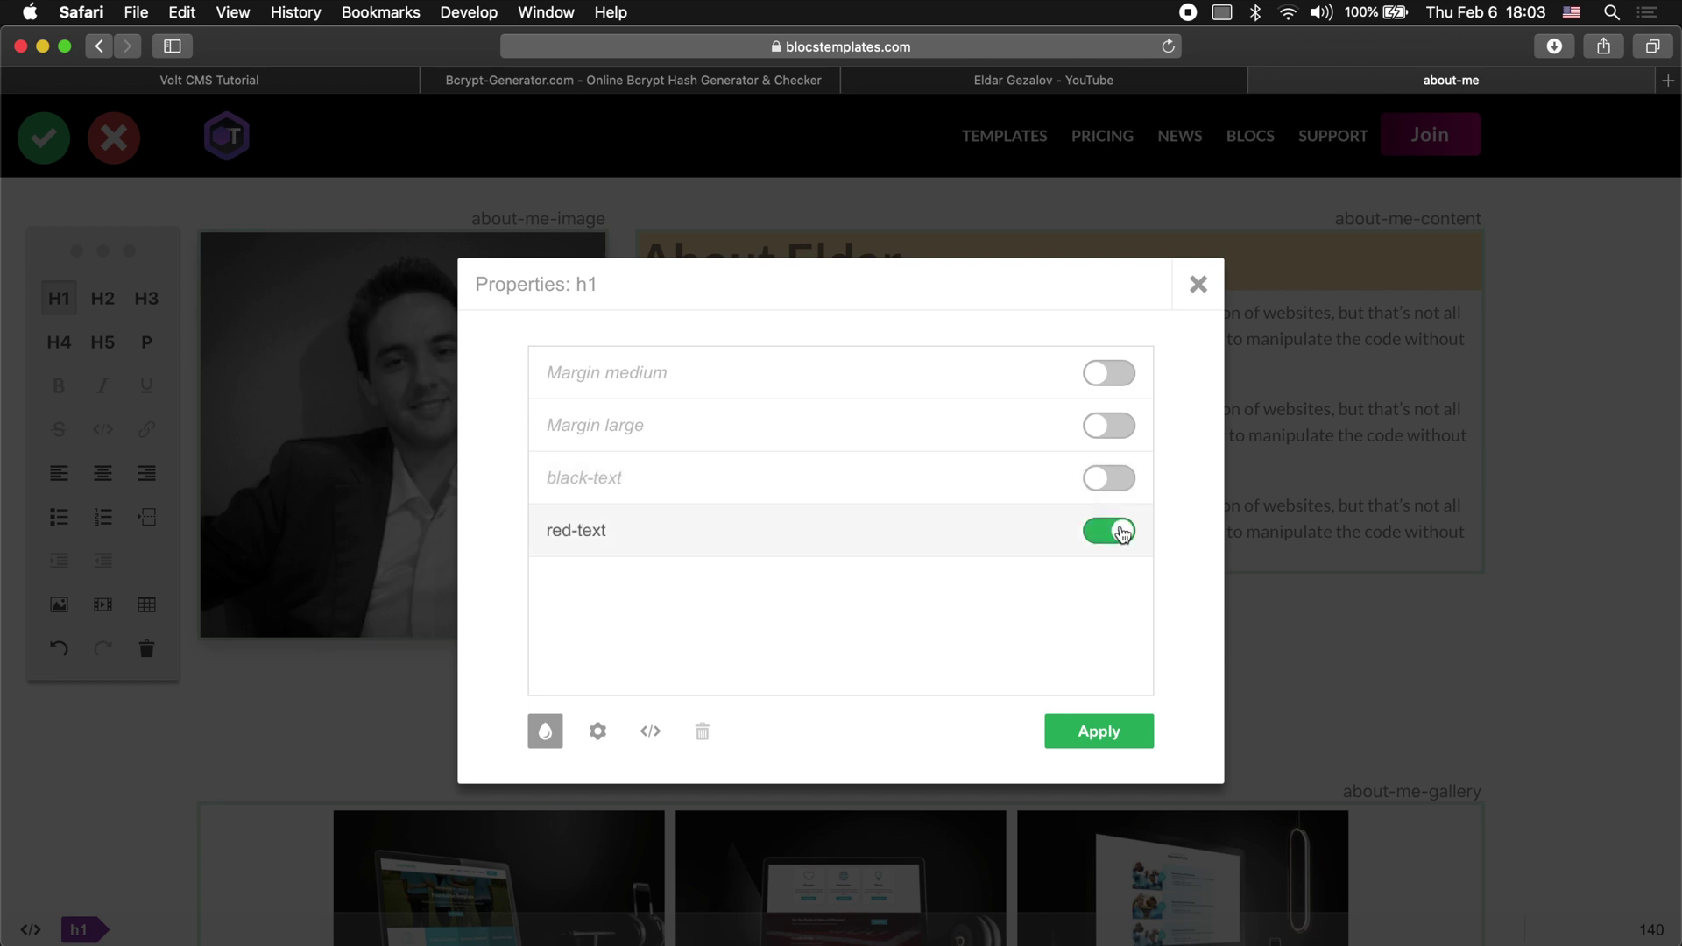
pyautogui.click(1126, 734)
pyautogui.click(1095, 730)
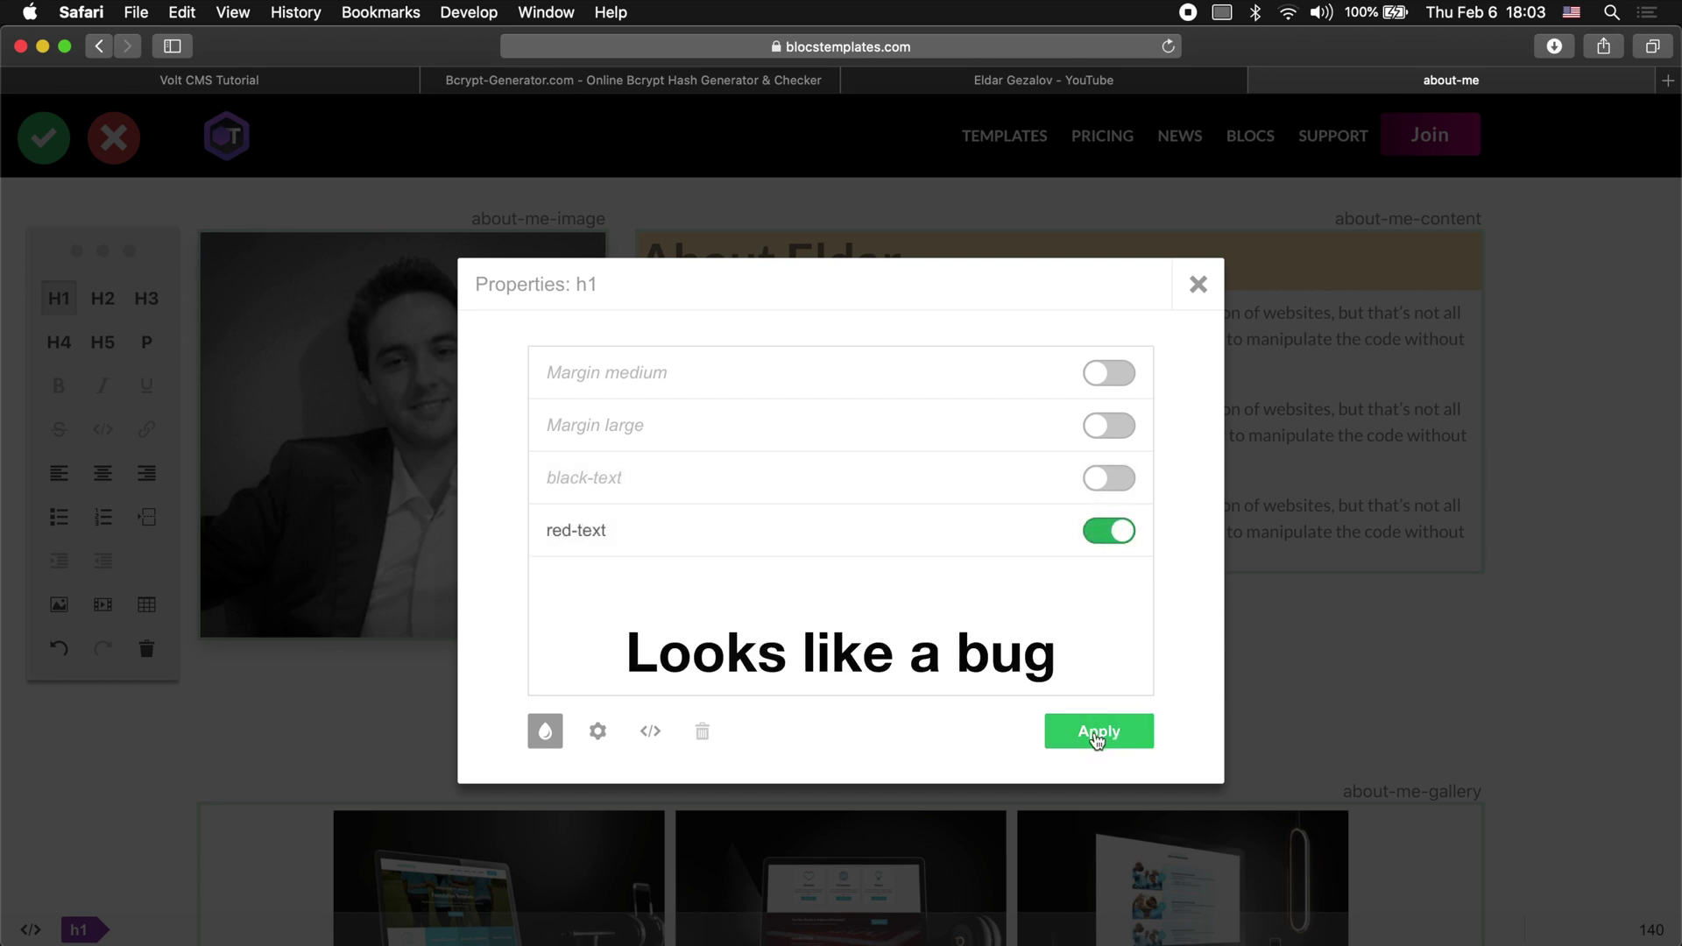
pyautogui.click(1112, 726)
pyautogui.click(1198, 279)
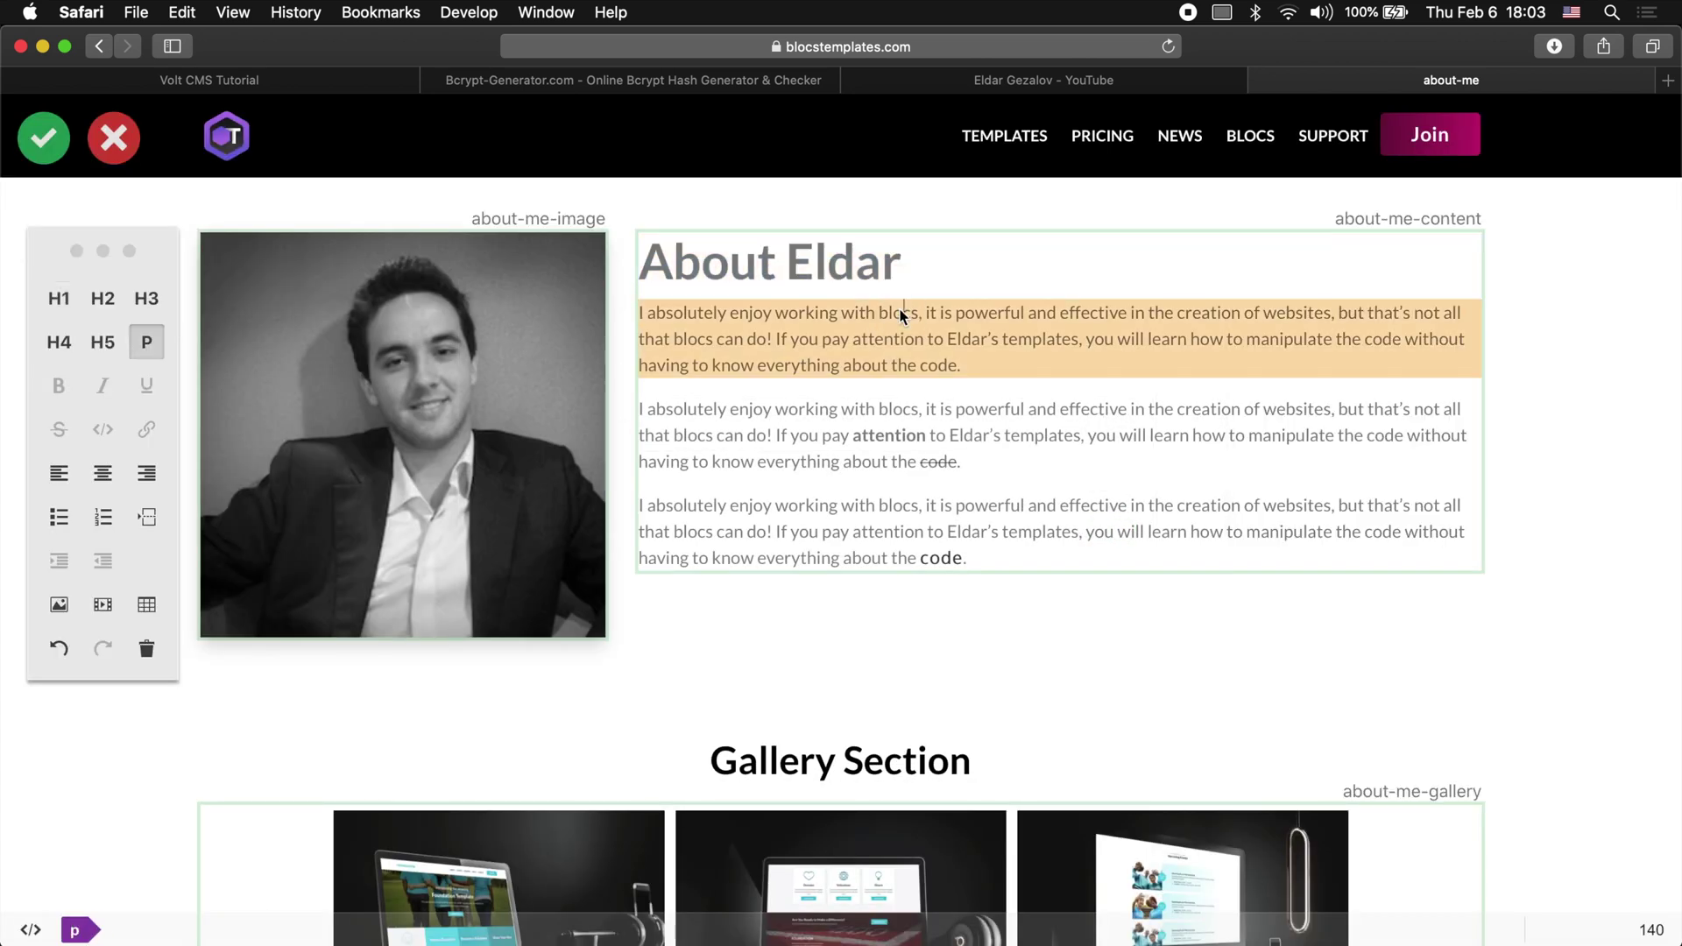
# Step: Apply the black-text style to the About heading
pyautogui.click(855, 239)
pyautogui.click(79, 930)
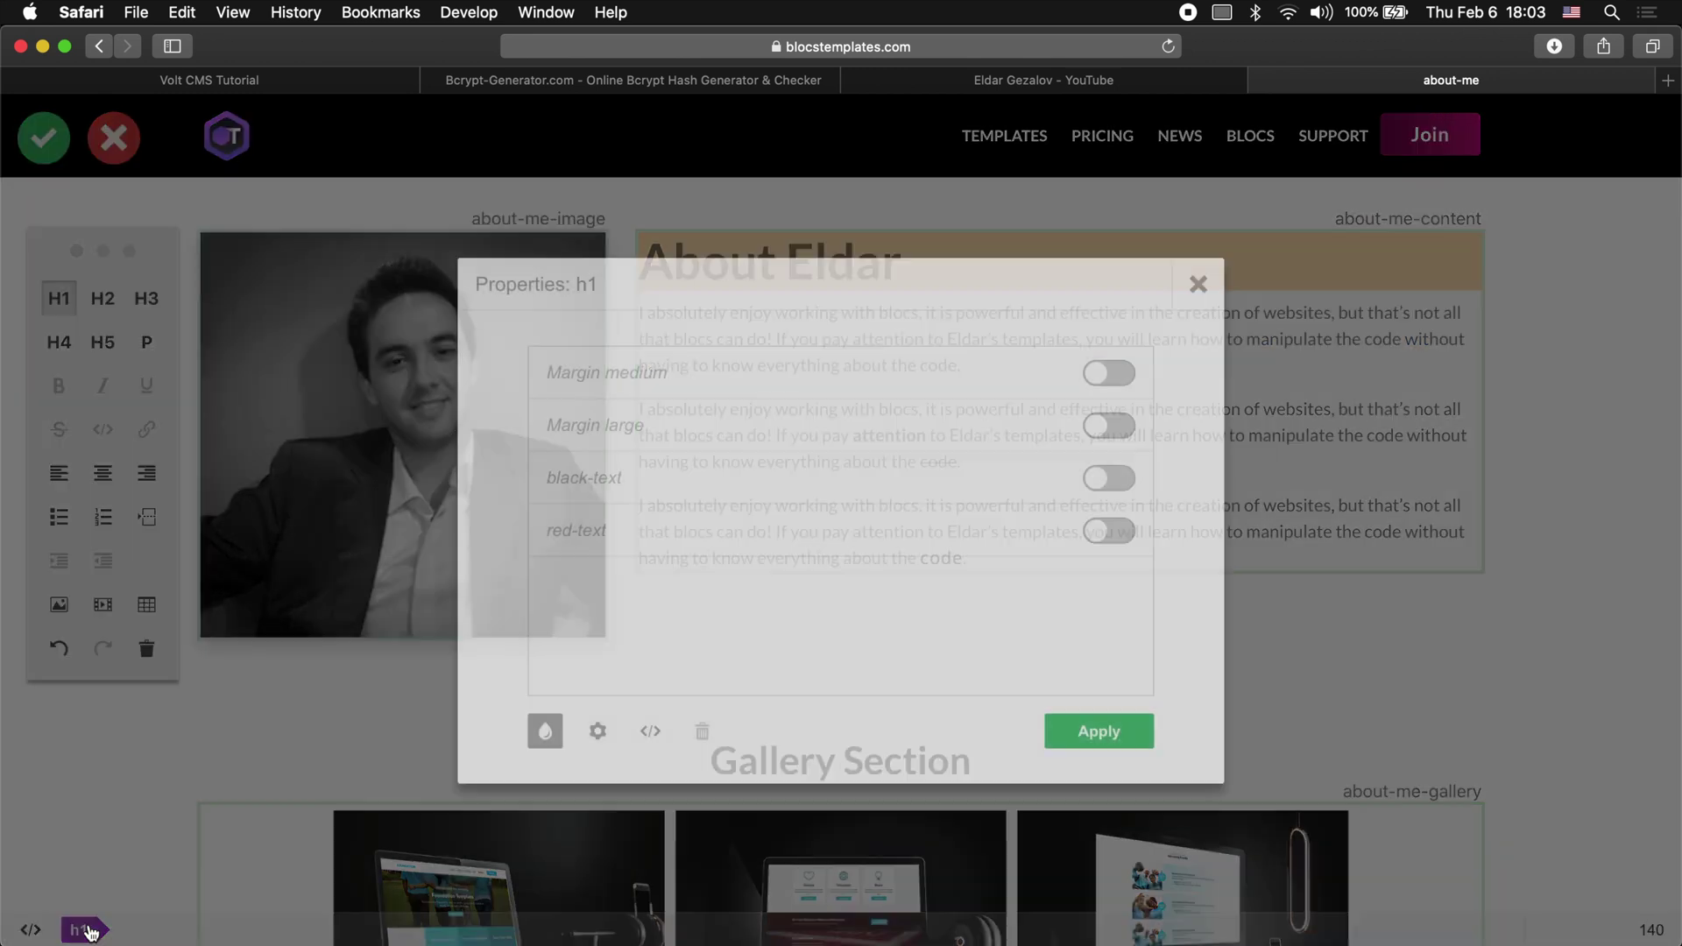
pyautogui.click(1106, 478)
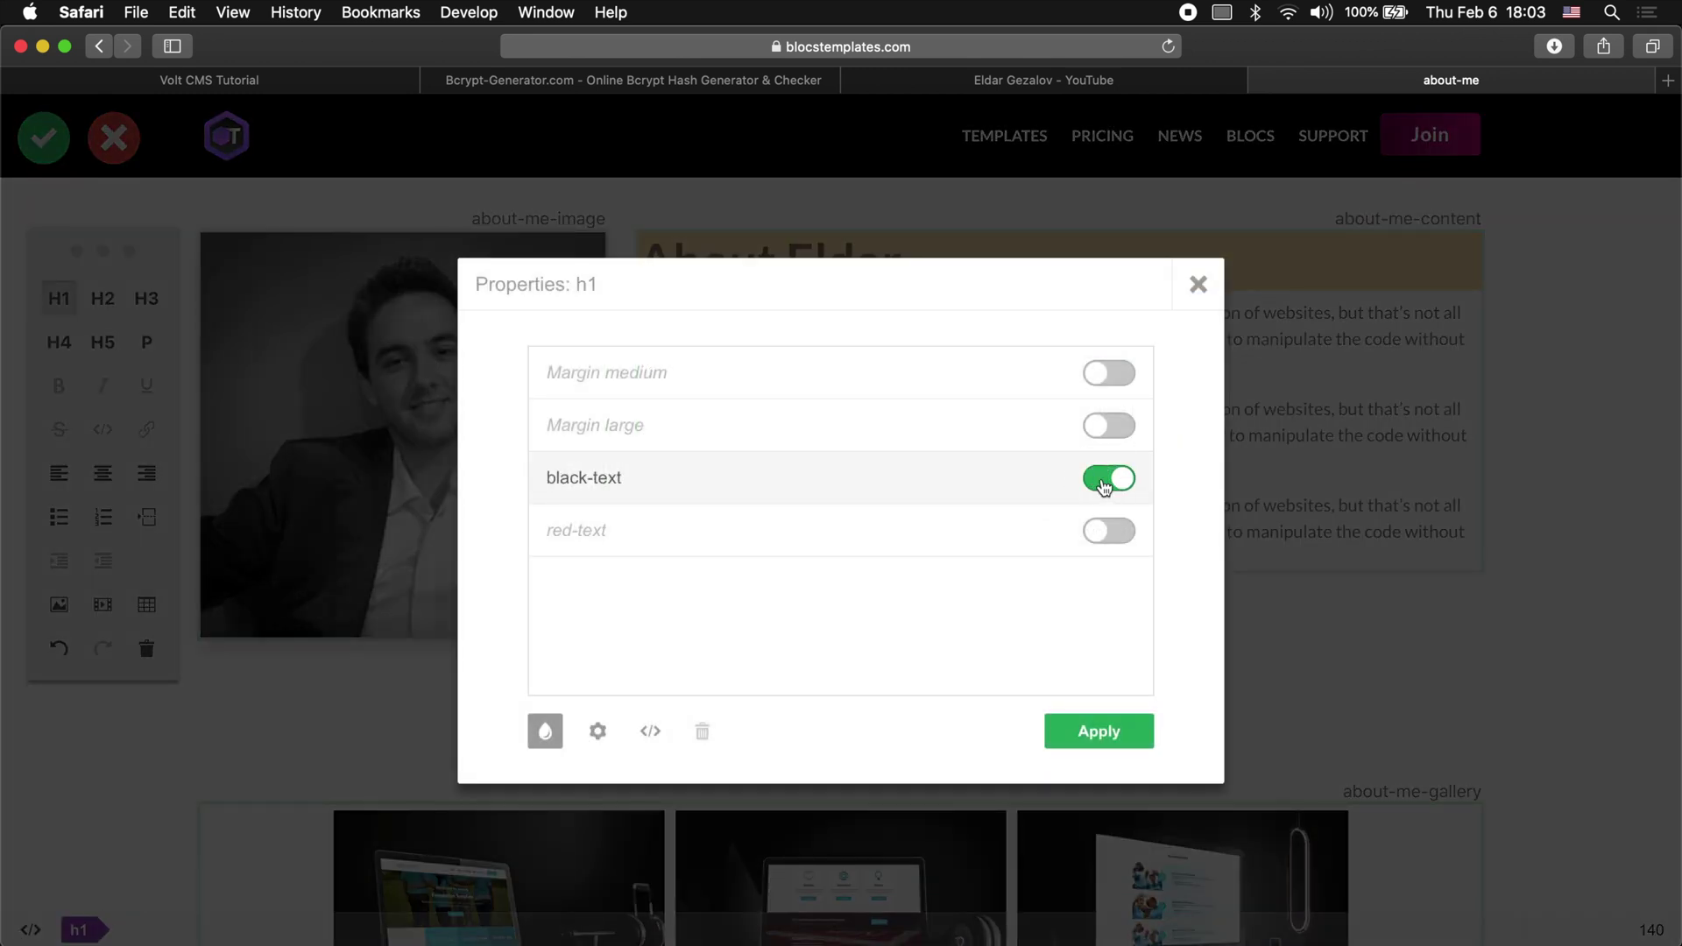
pyautogui.click(1098, 731)
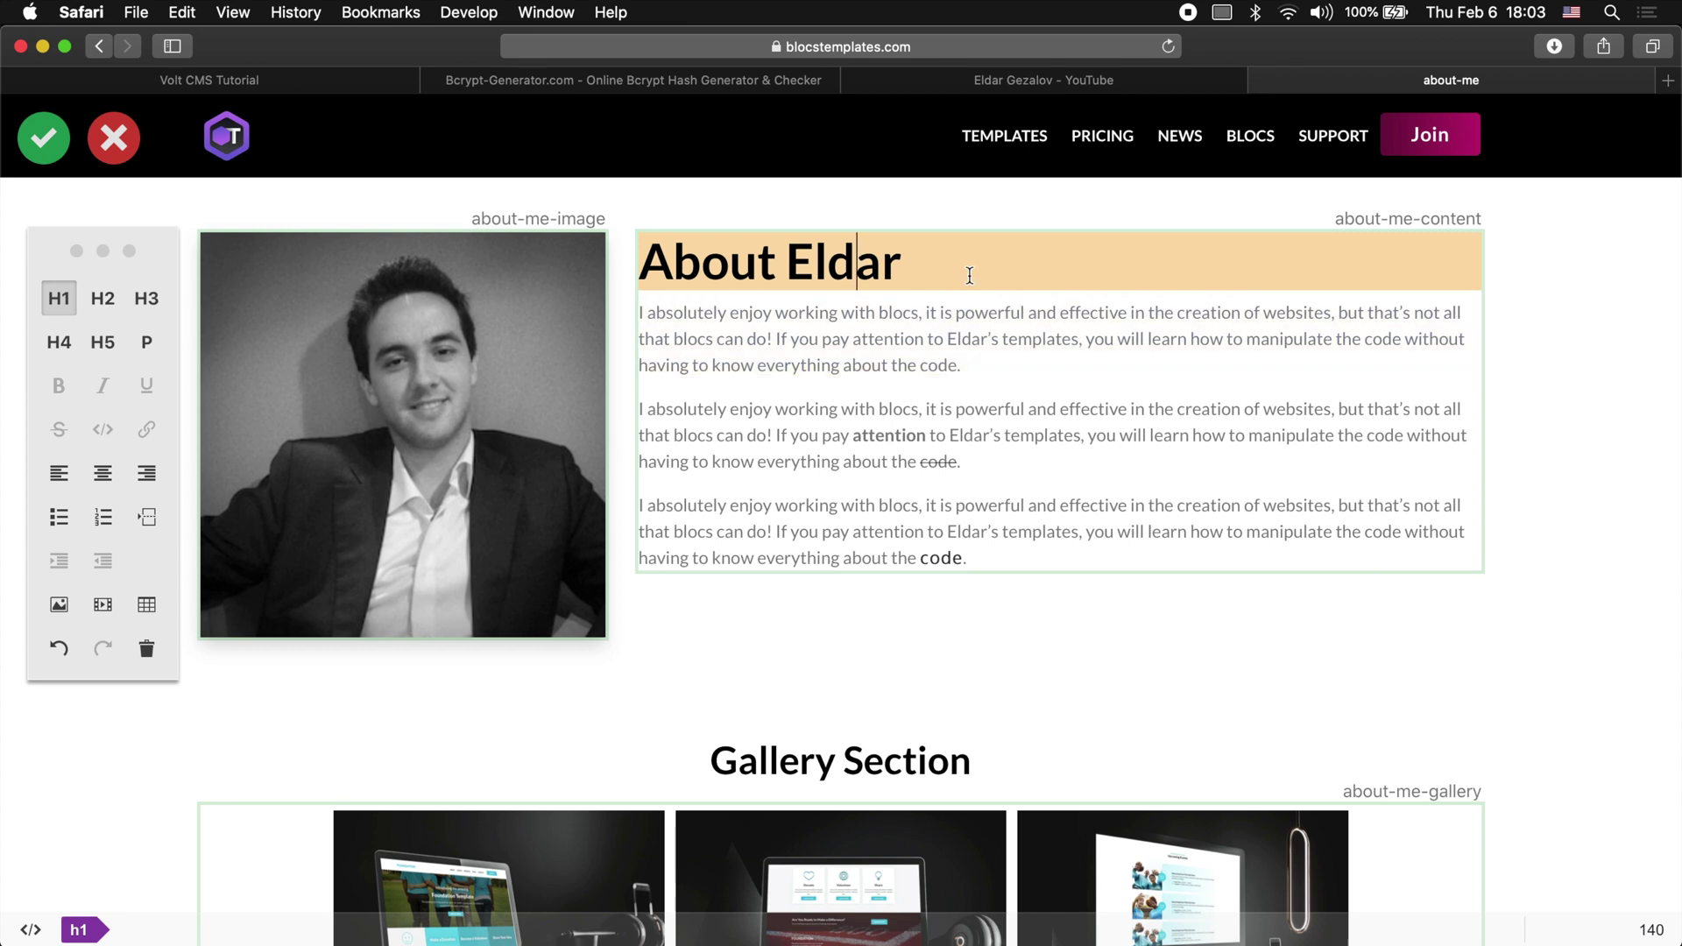
# Step: Apply black-text to the first two paragraphs, then save and leave editing
pyautogui.tripleClick(928, 311)
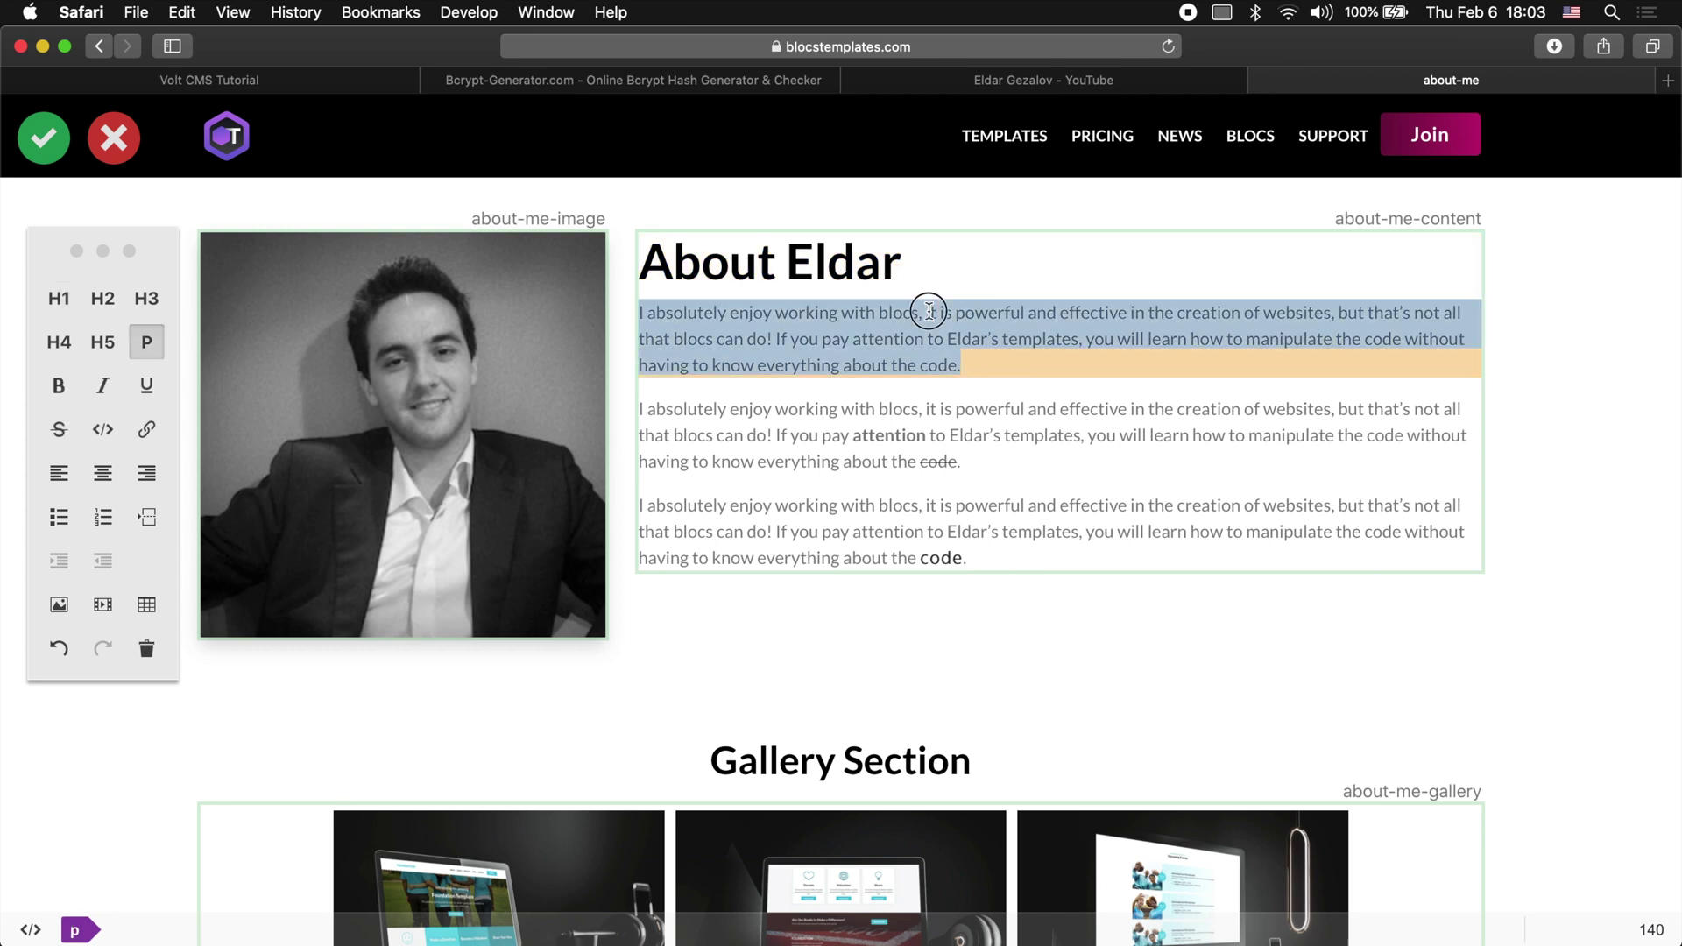
pyautogui.click(77, 932)
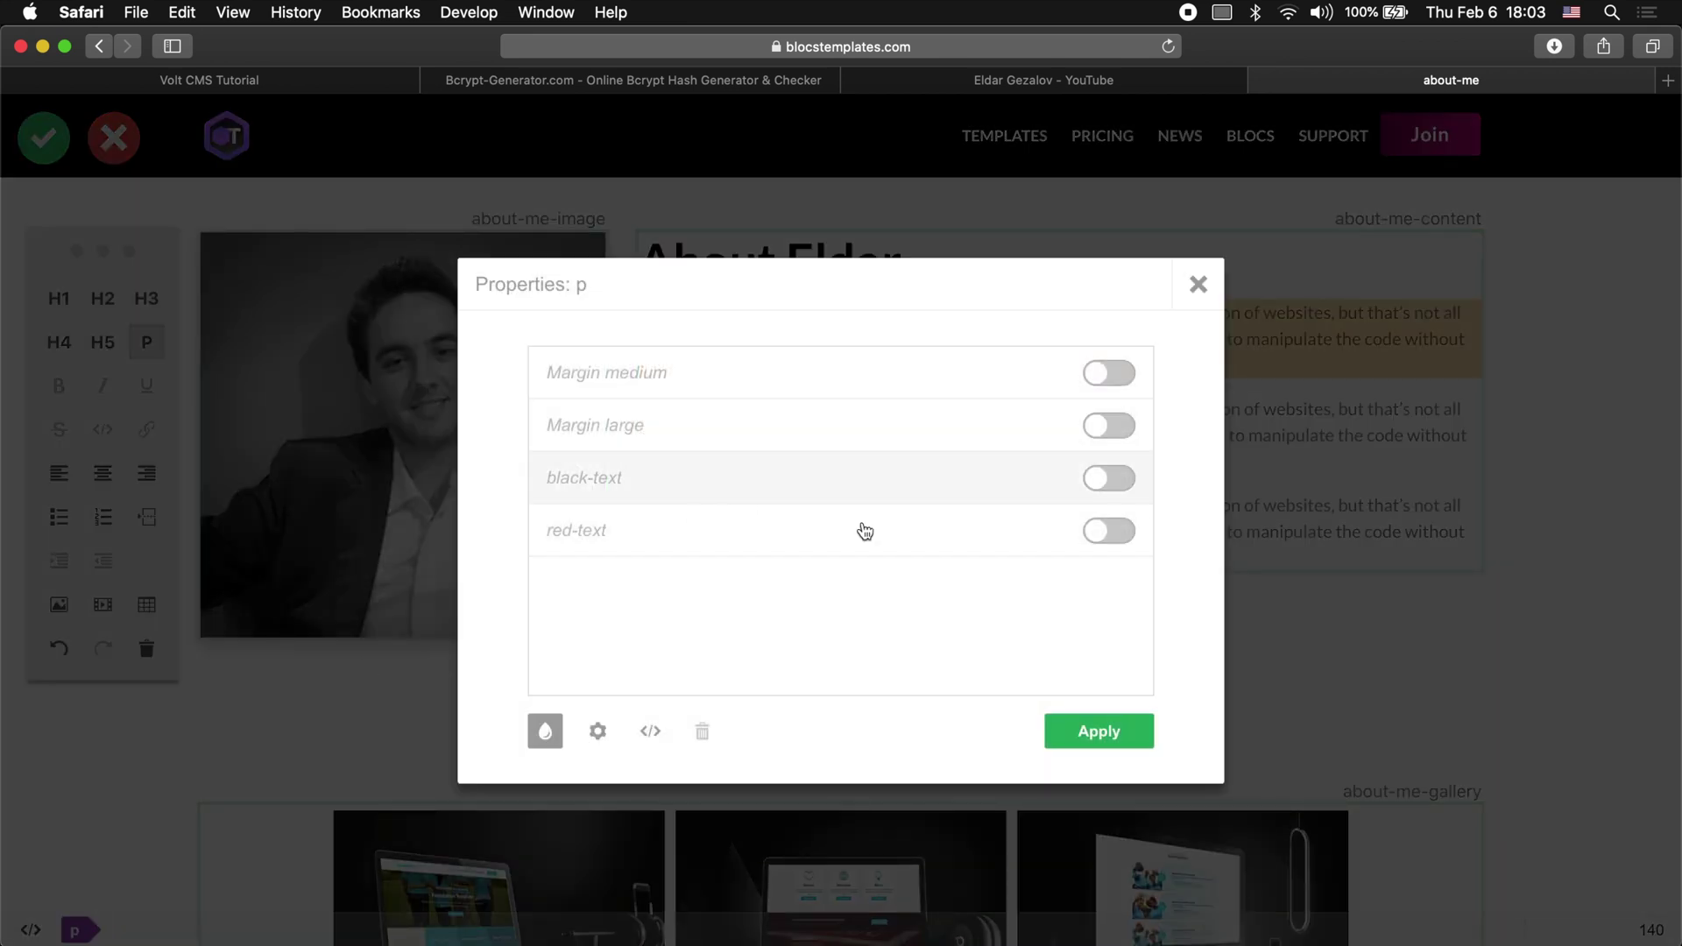
pyautogui.click(1109, 478)
pyautogui.click(1100, 734)
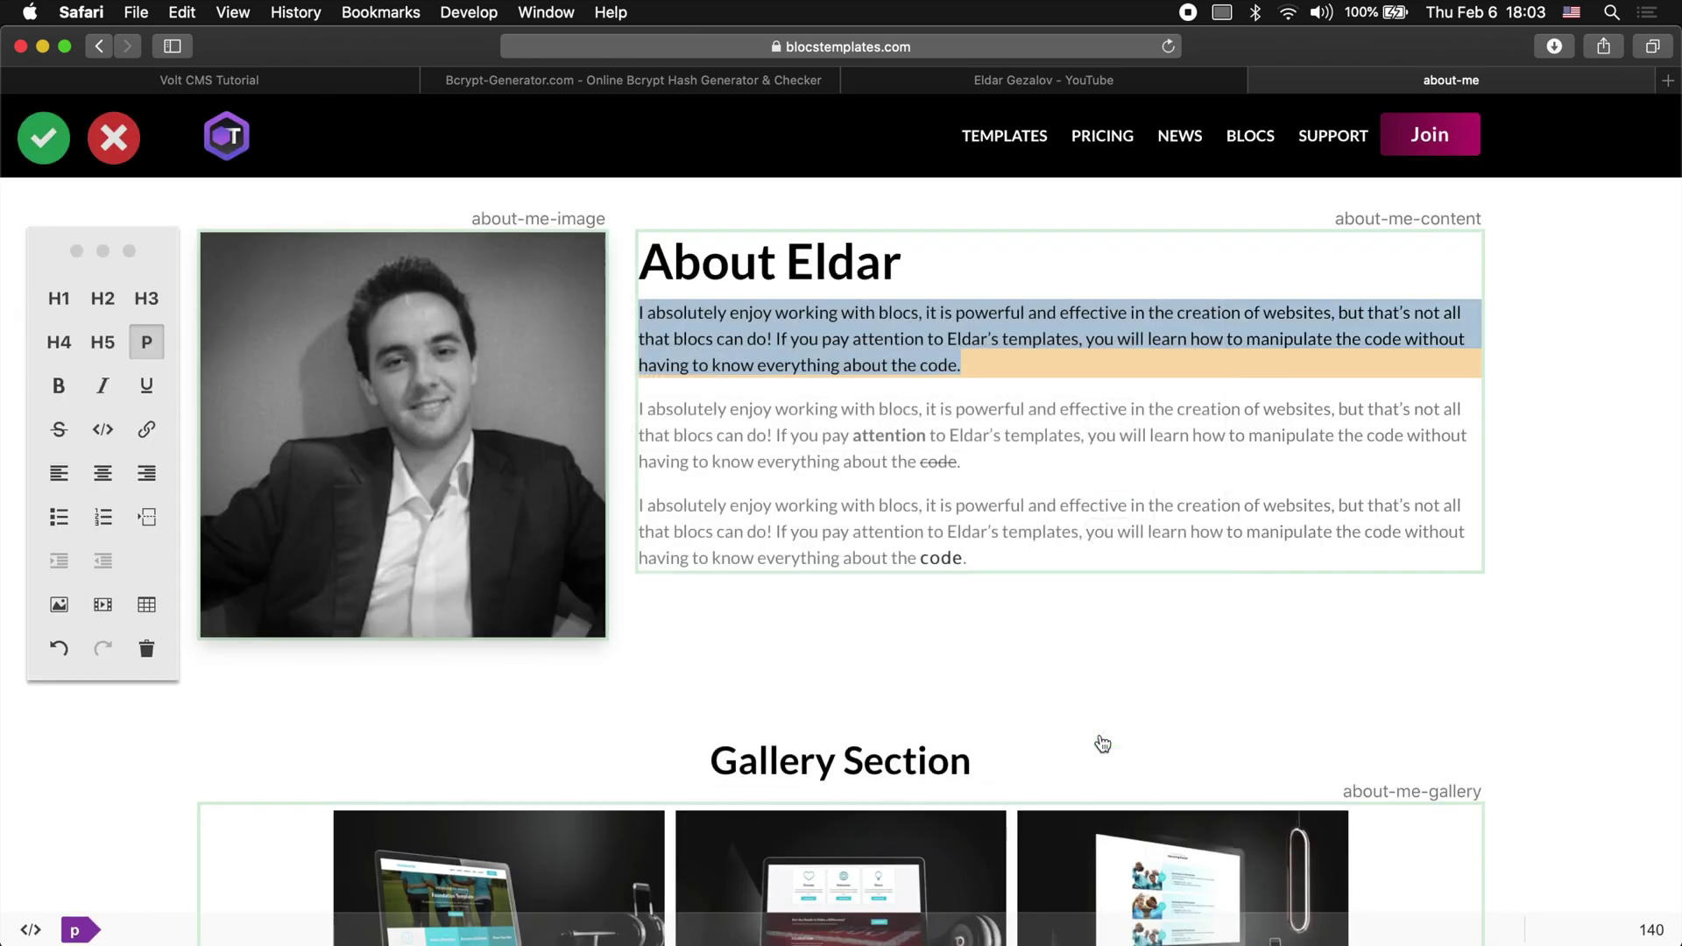
pyautogui.click(1016, 398)
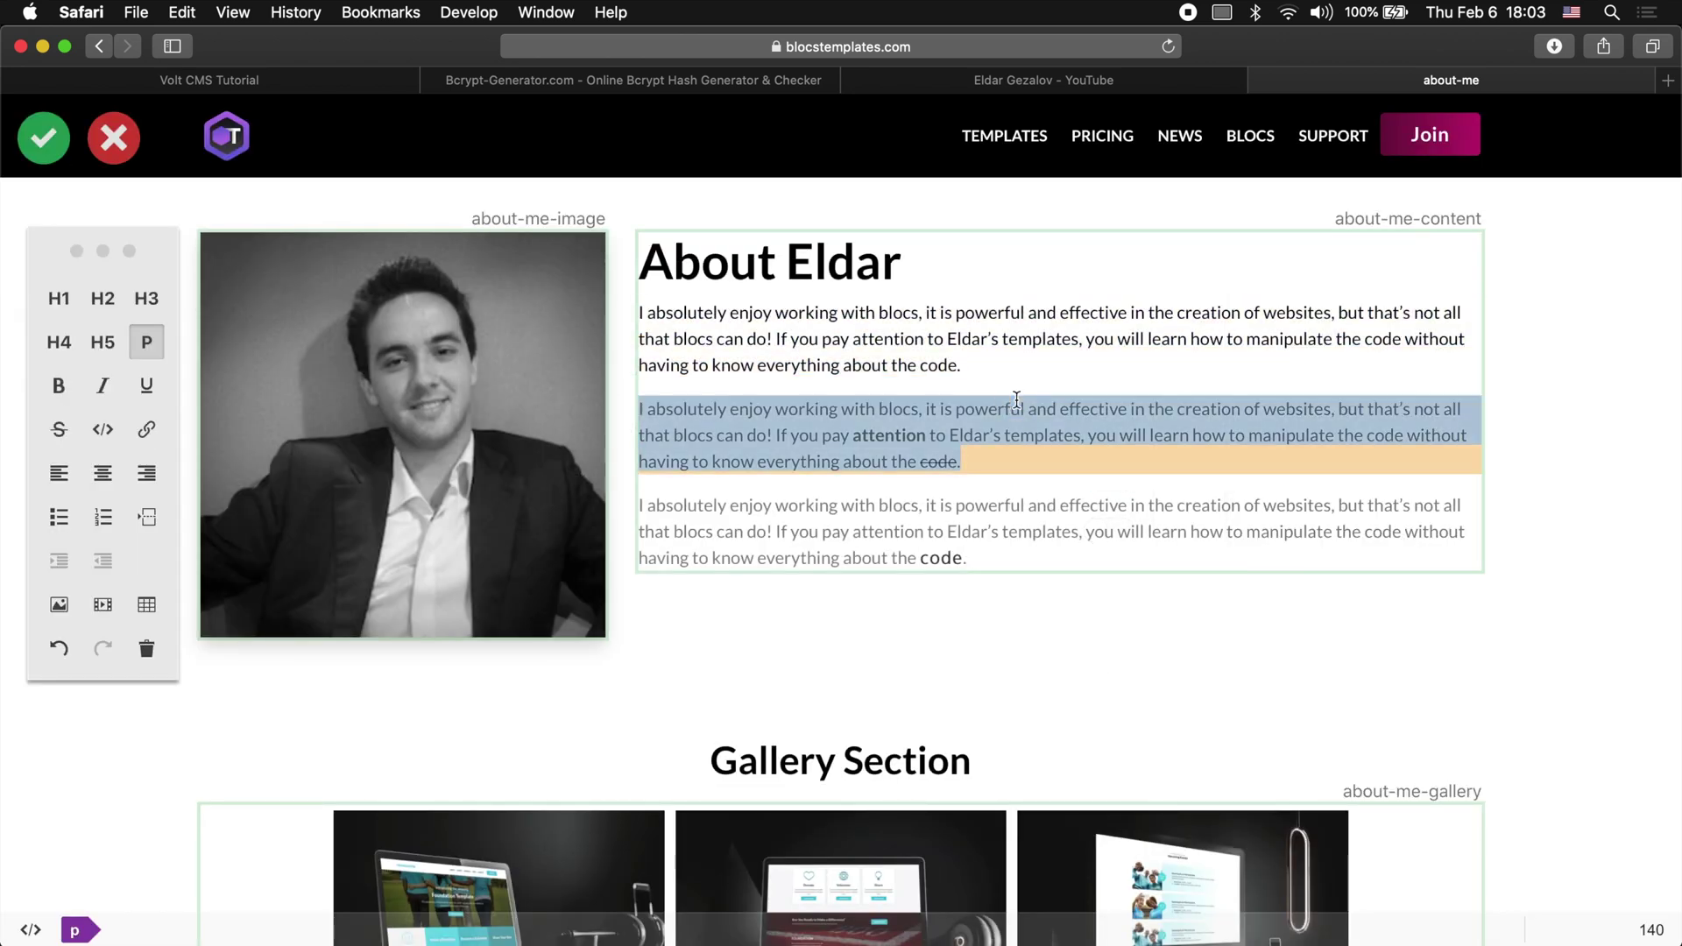
pyautogui.click(77, 931)
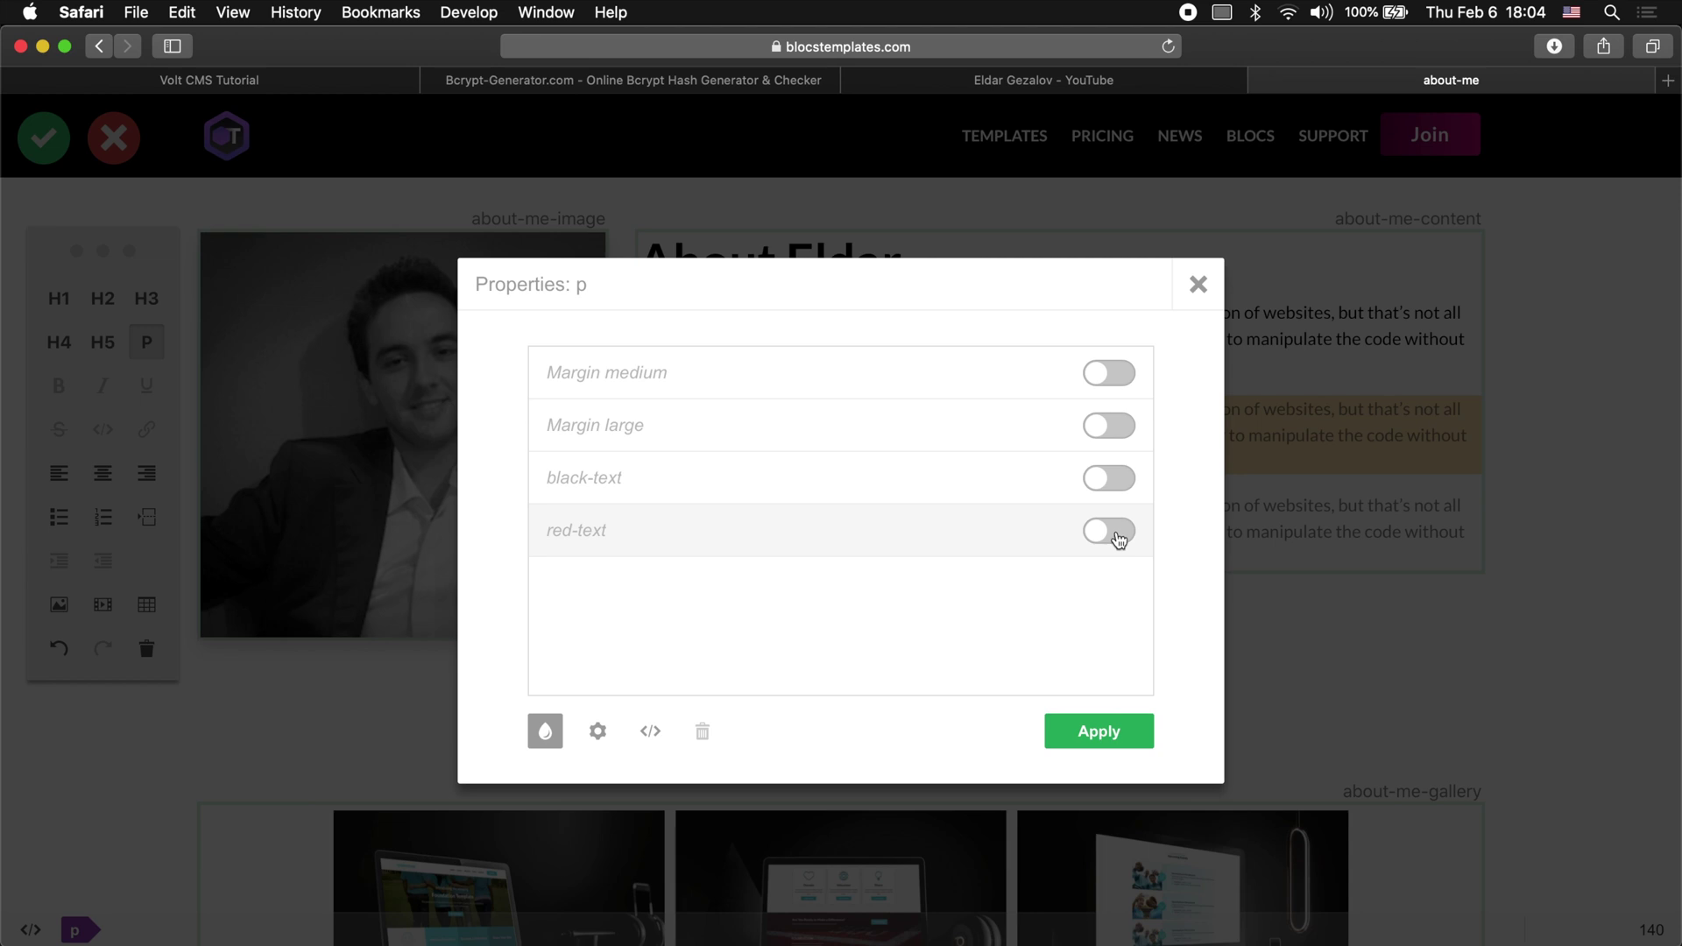
pyautogui.click(1109, 477)
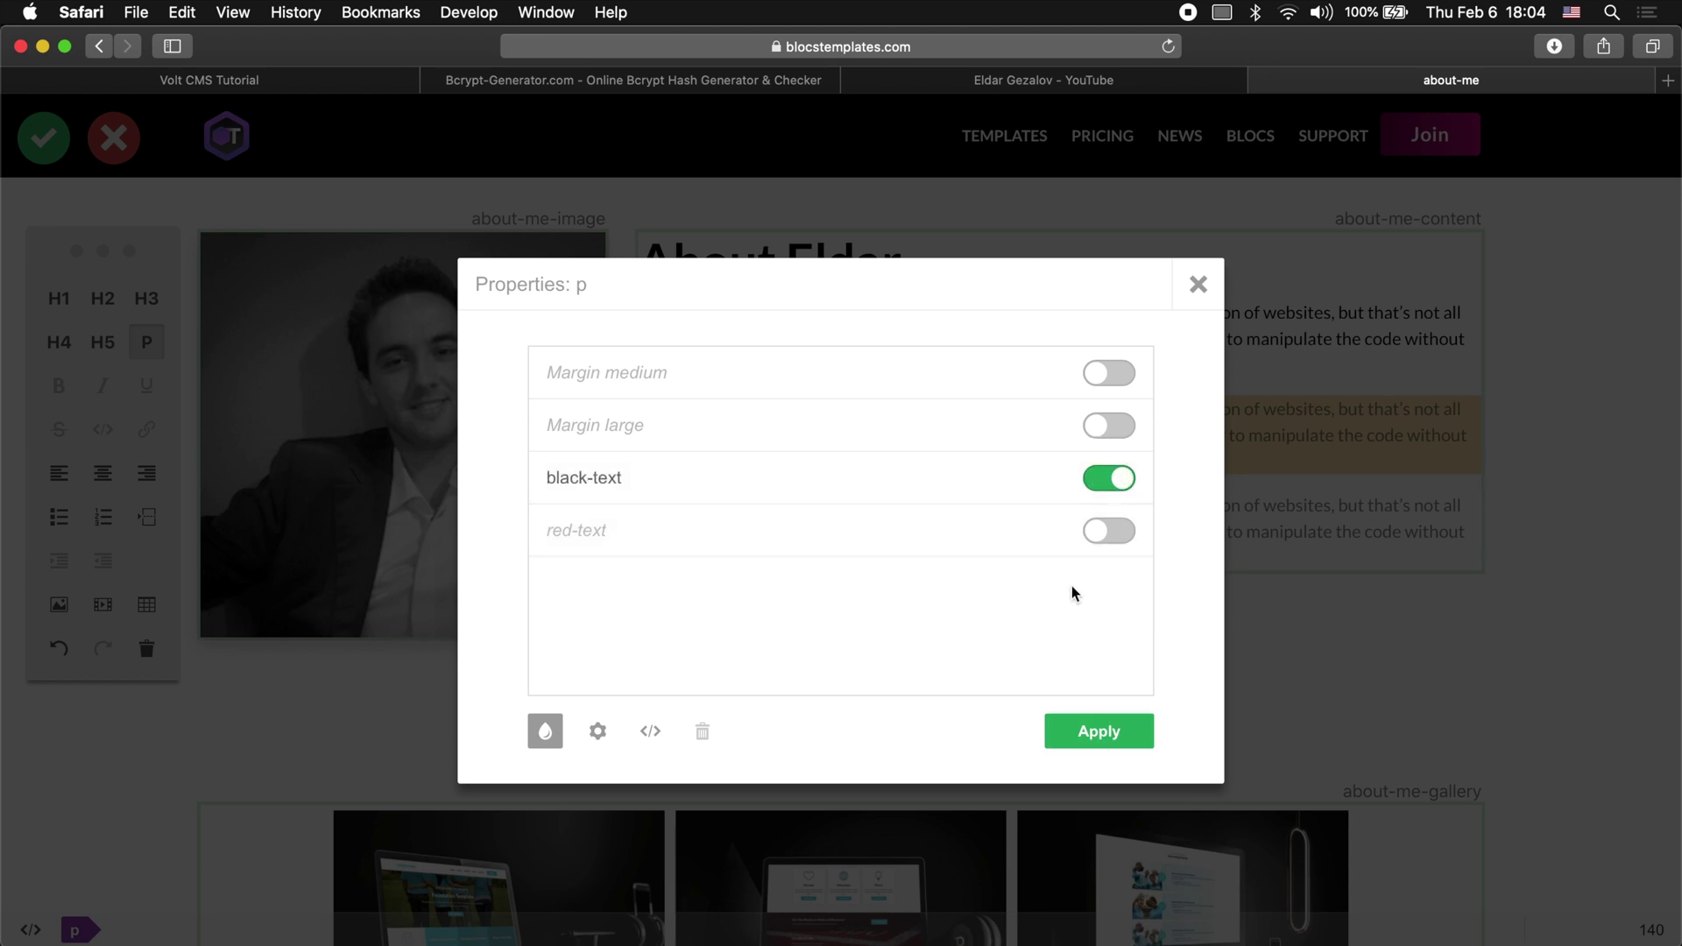
pyautogui.click(1096, 749)
pyautogui.click(1092, 506)
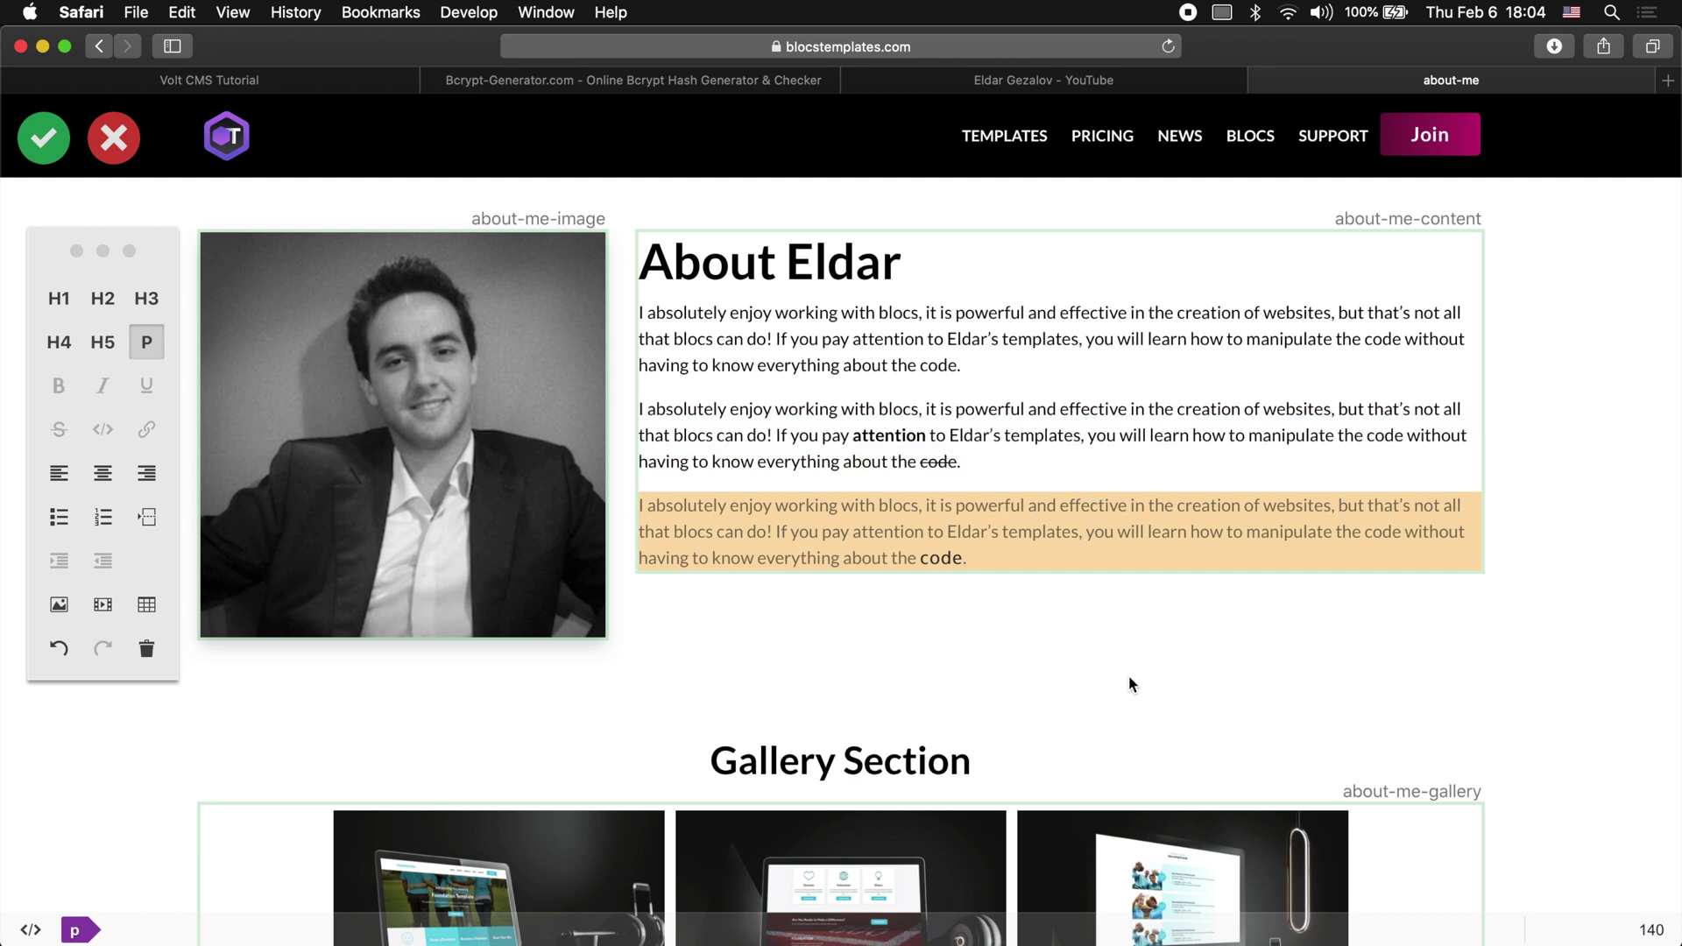
pyautogui.click(42, 137)
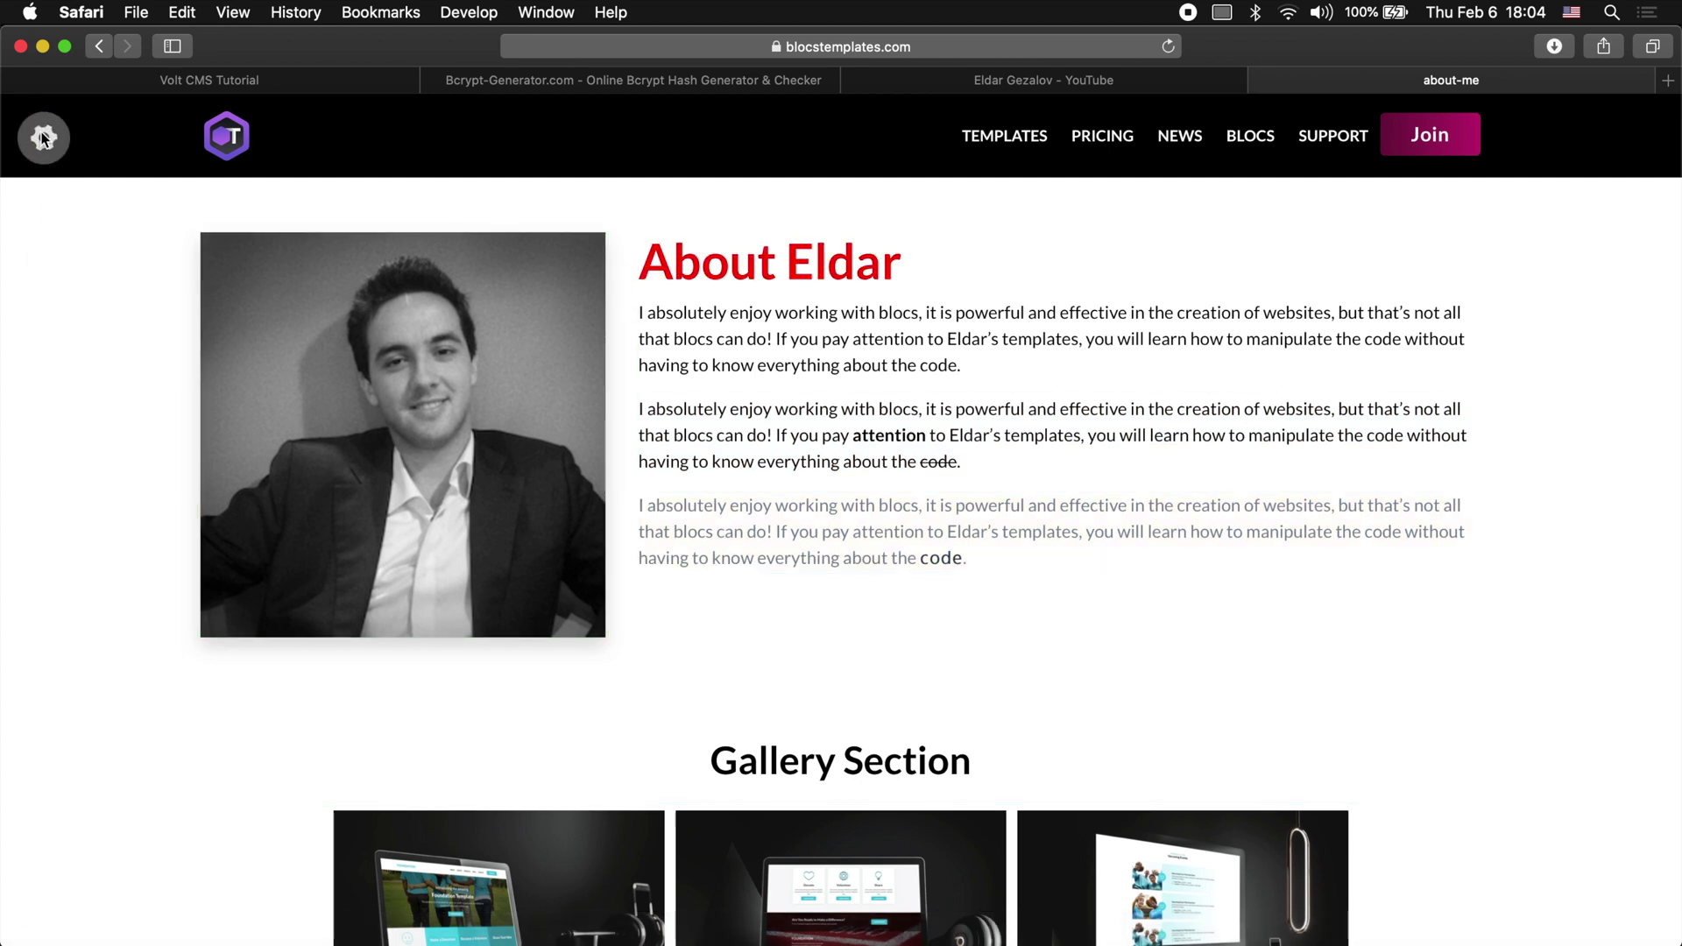
# Step: Open the first gallery image in the lightbox and browse to the foundation---macbook caption
pyautogui.click(42, 138)
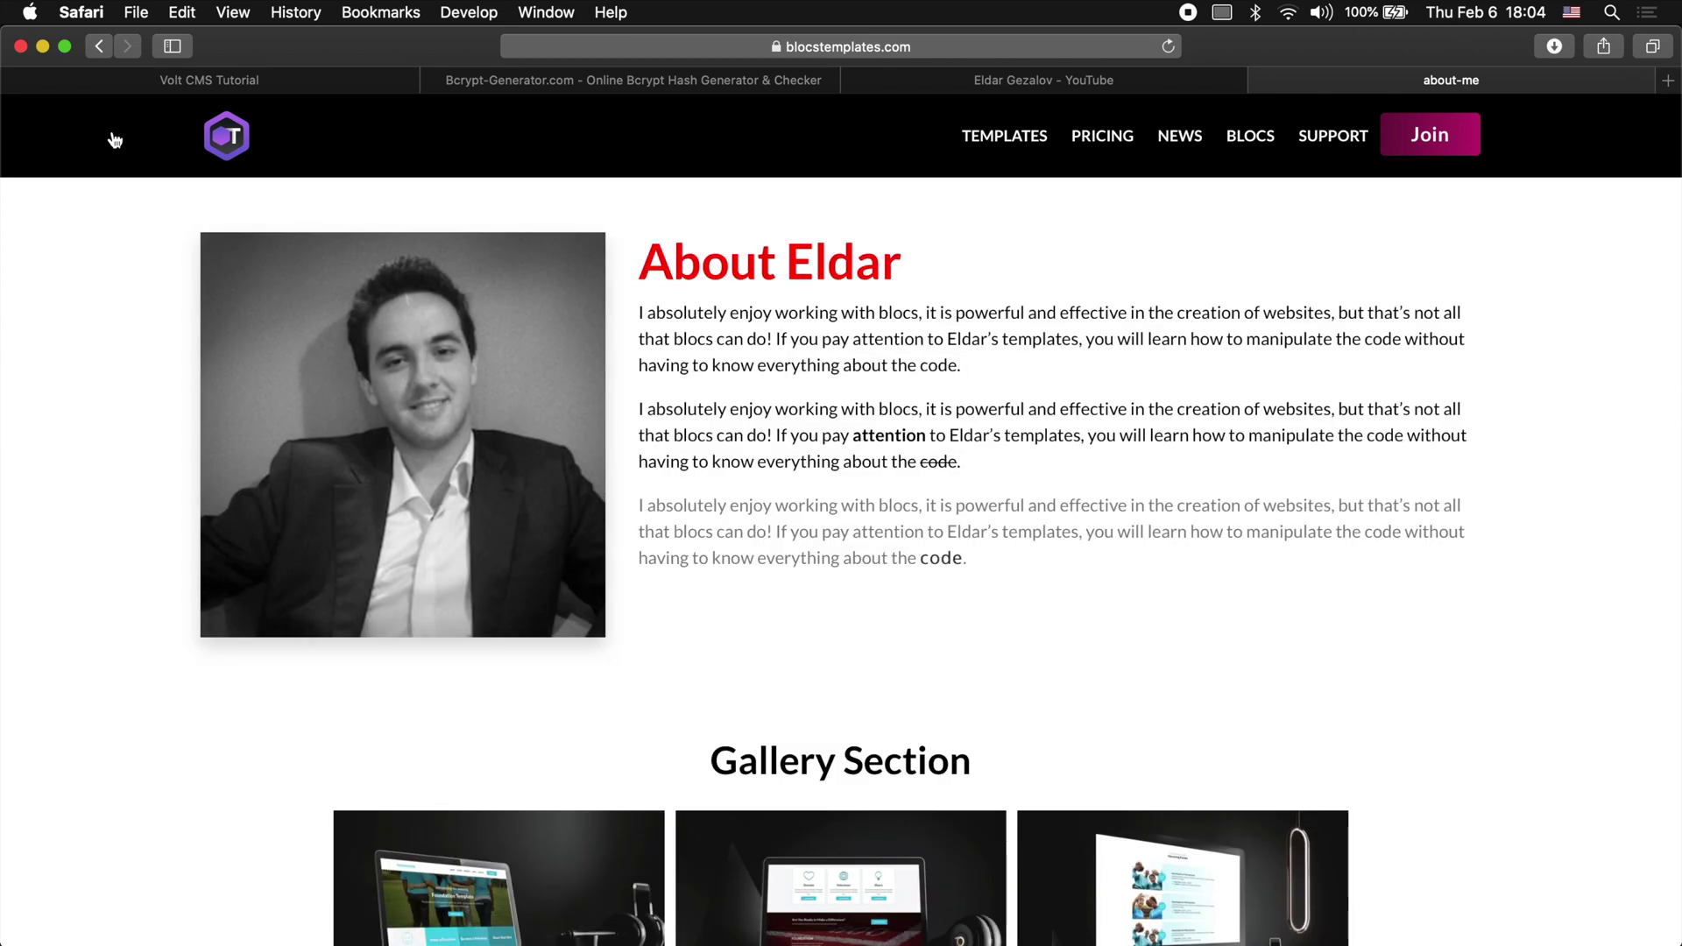
pyautogui.scroll(-2, 477, 449)
pyautogui.scroll(2, 477, 448)
pyautogui.scroll(-5, 975, 533)
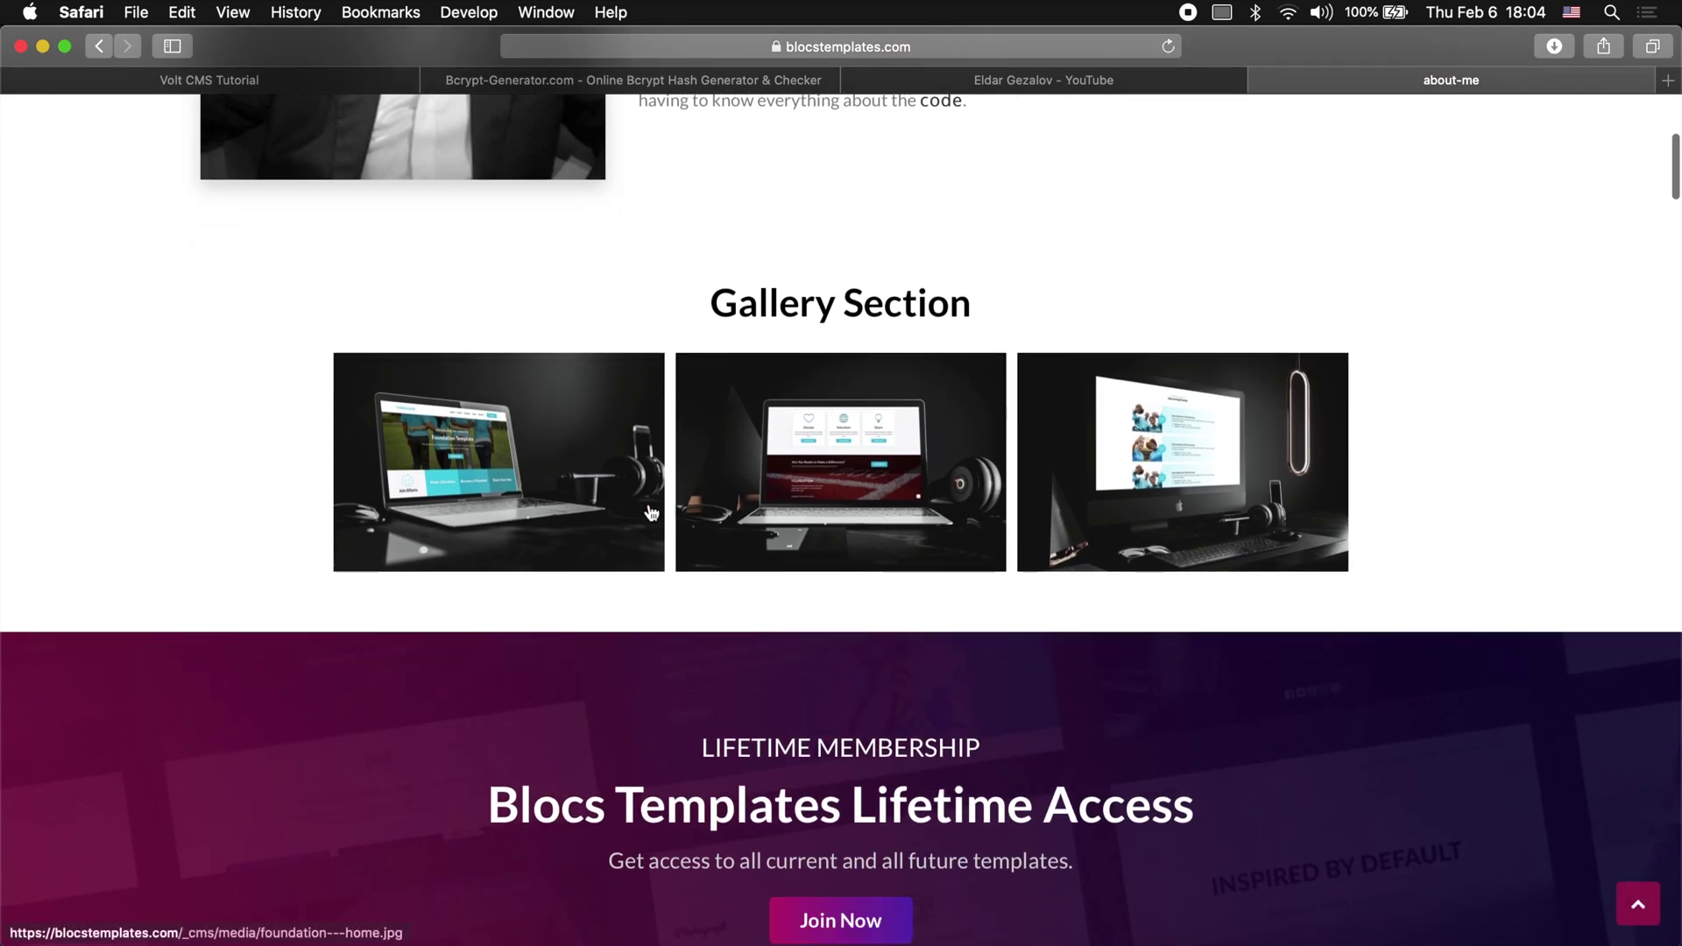
pyautogui.click(558, 465)
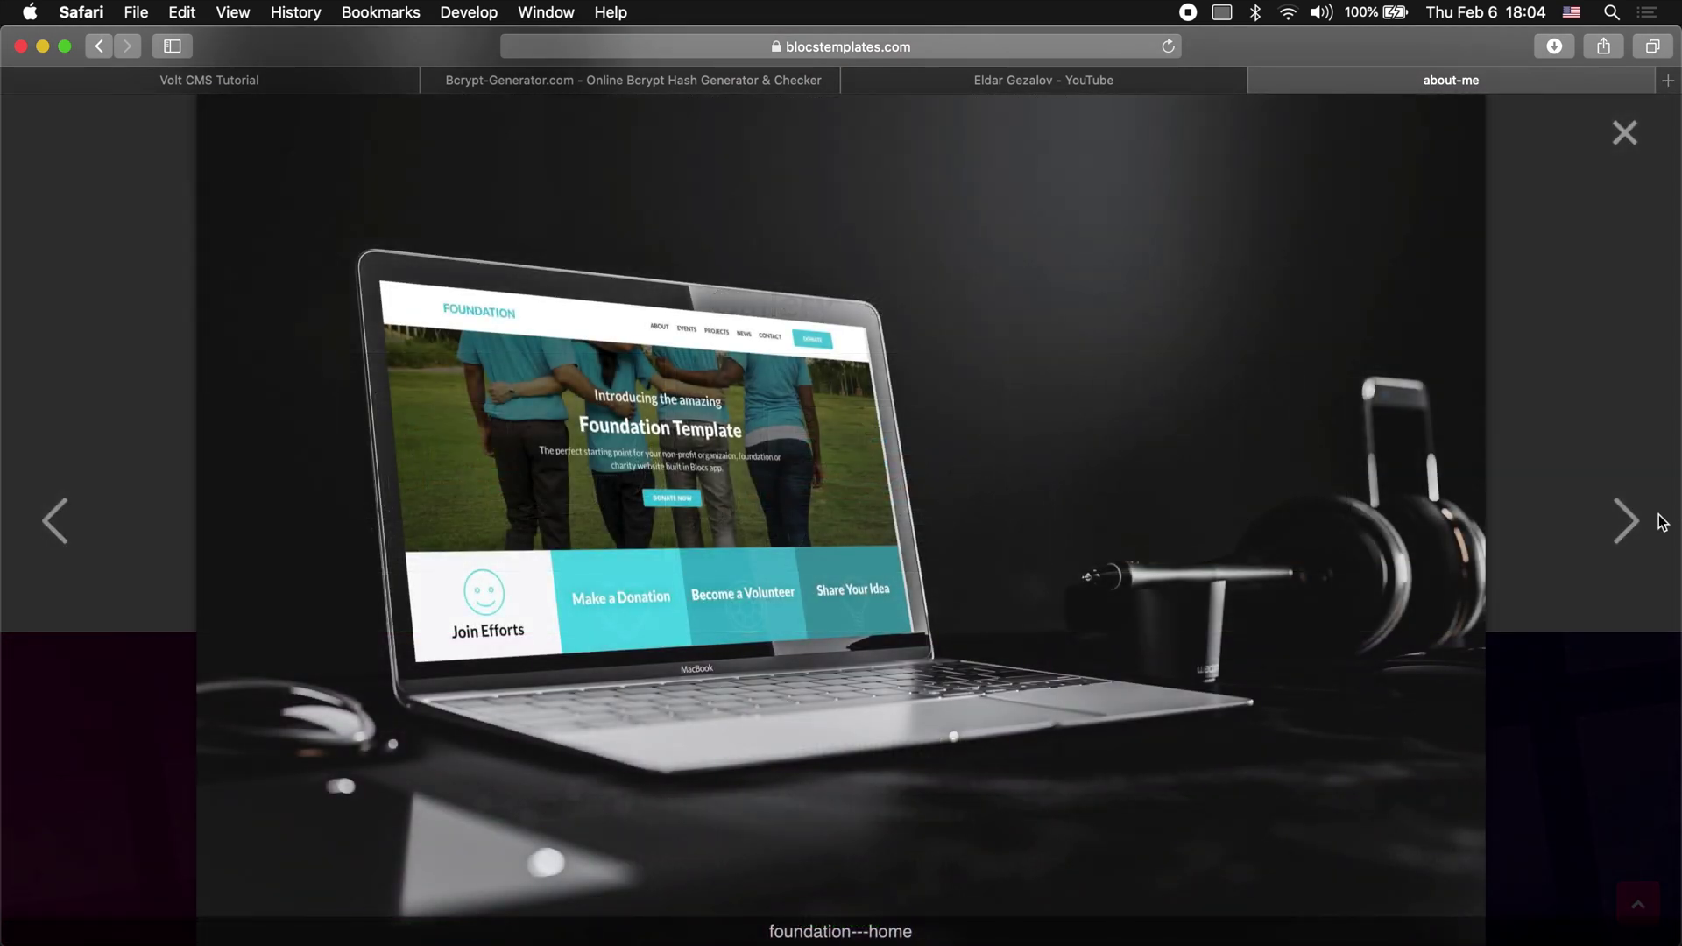
pyautogui.click(1625, 522)
pyautogui.click(1625, 523)
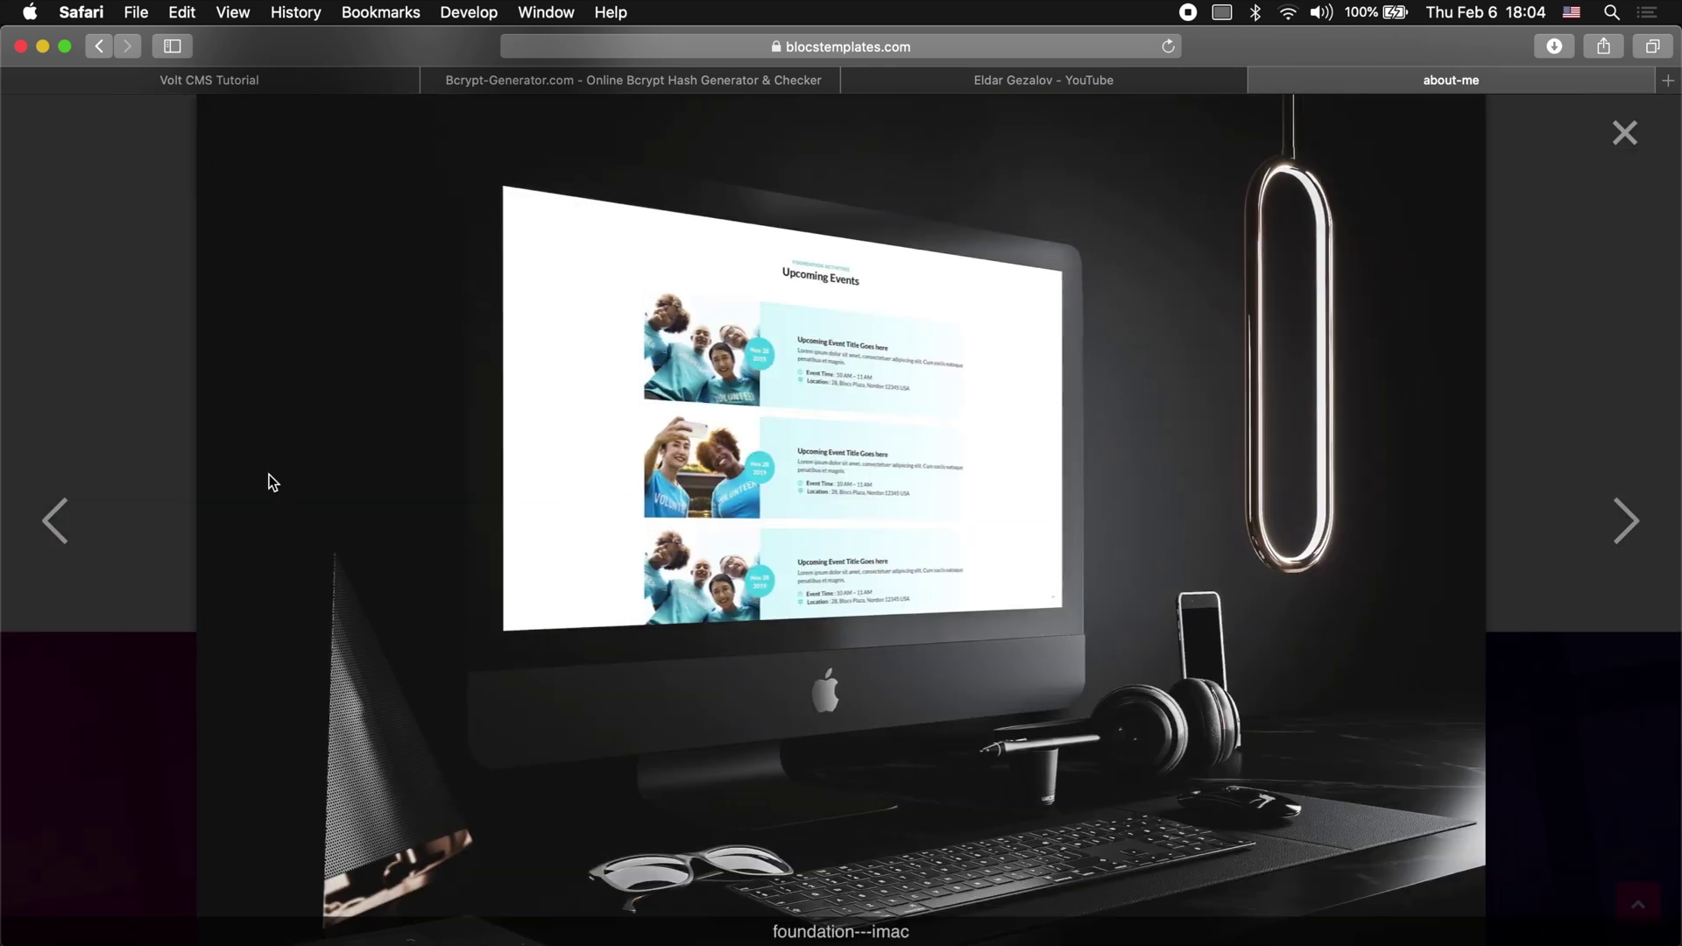
pyautogui.click(57, 526)
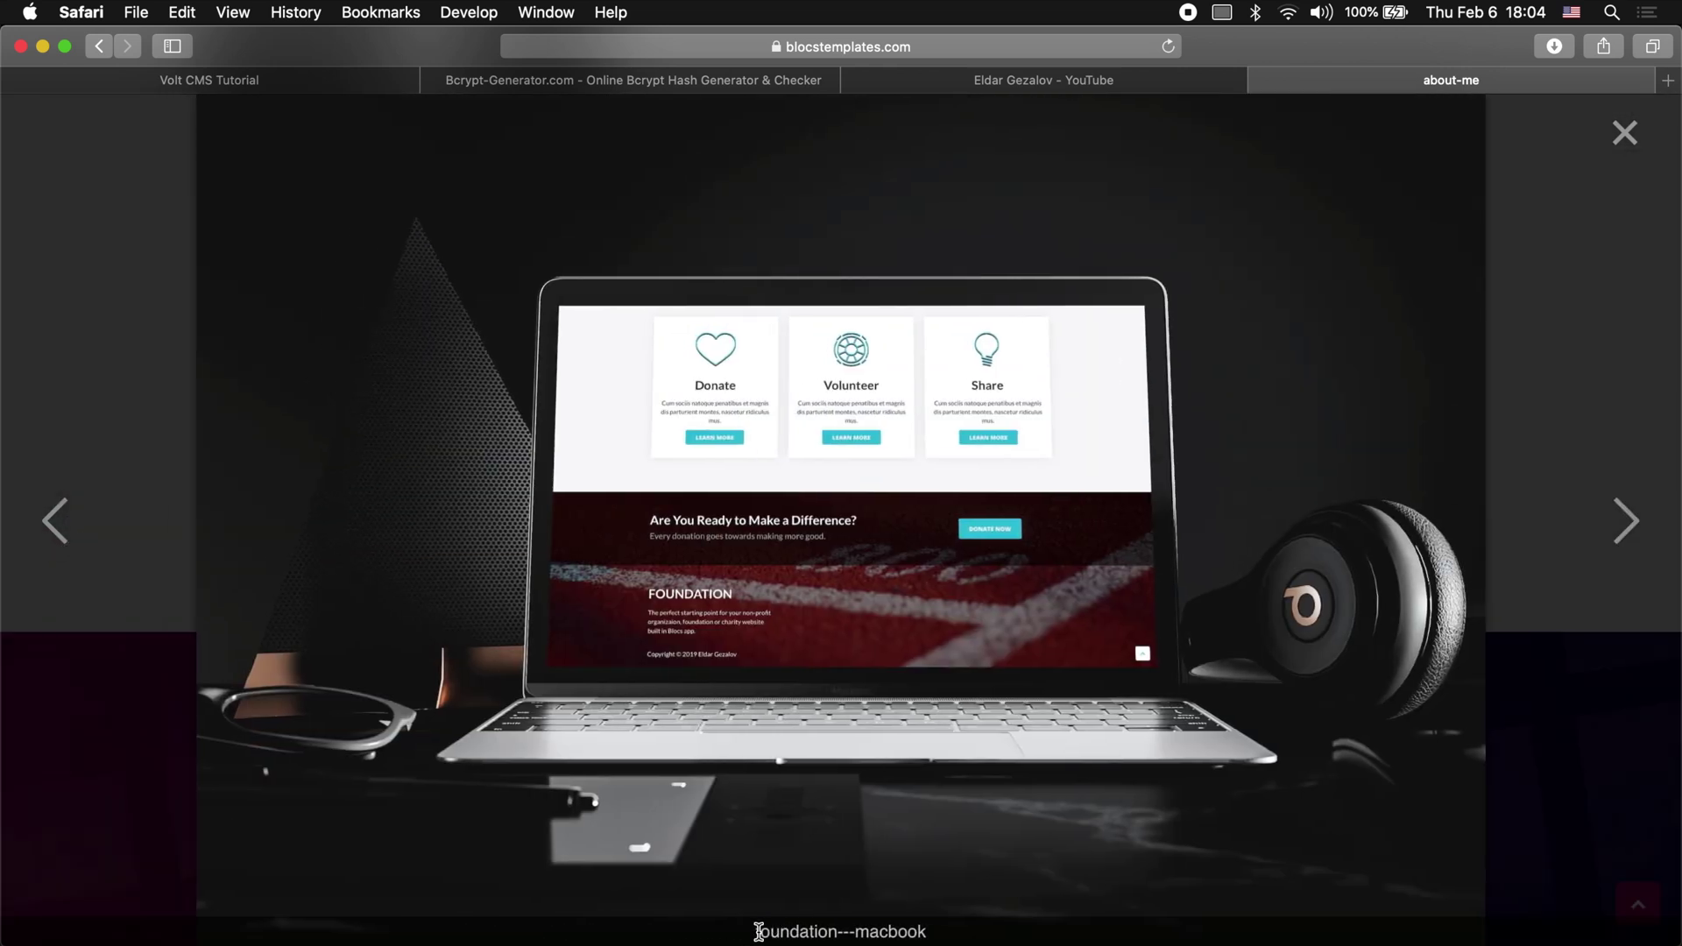
pyautogui.moveTo(759, 932); pyautogui.dragTo(923, 927)
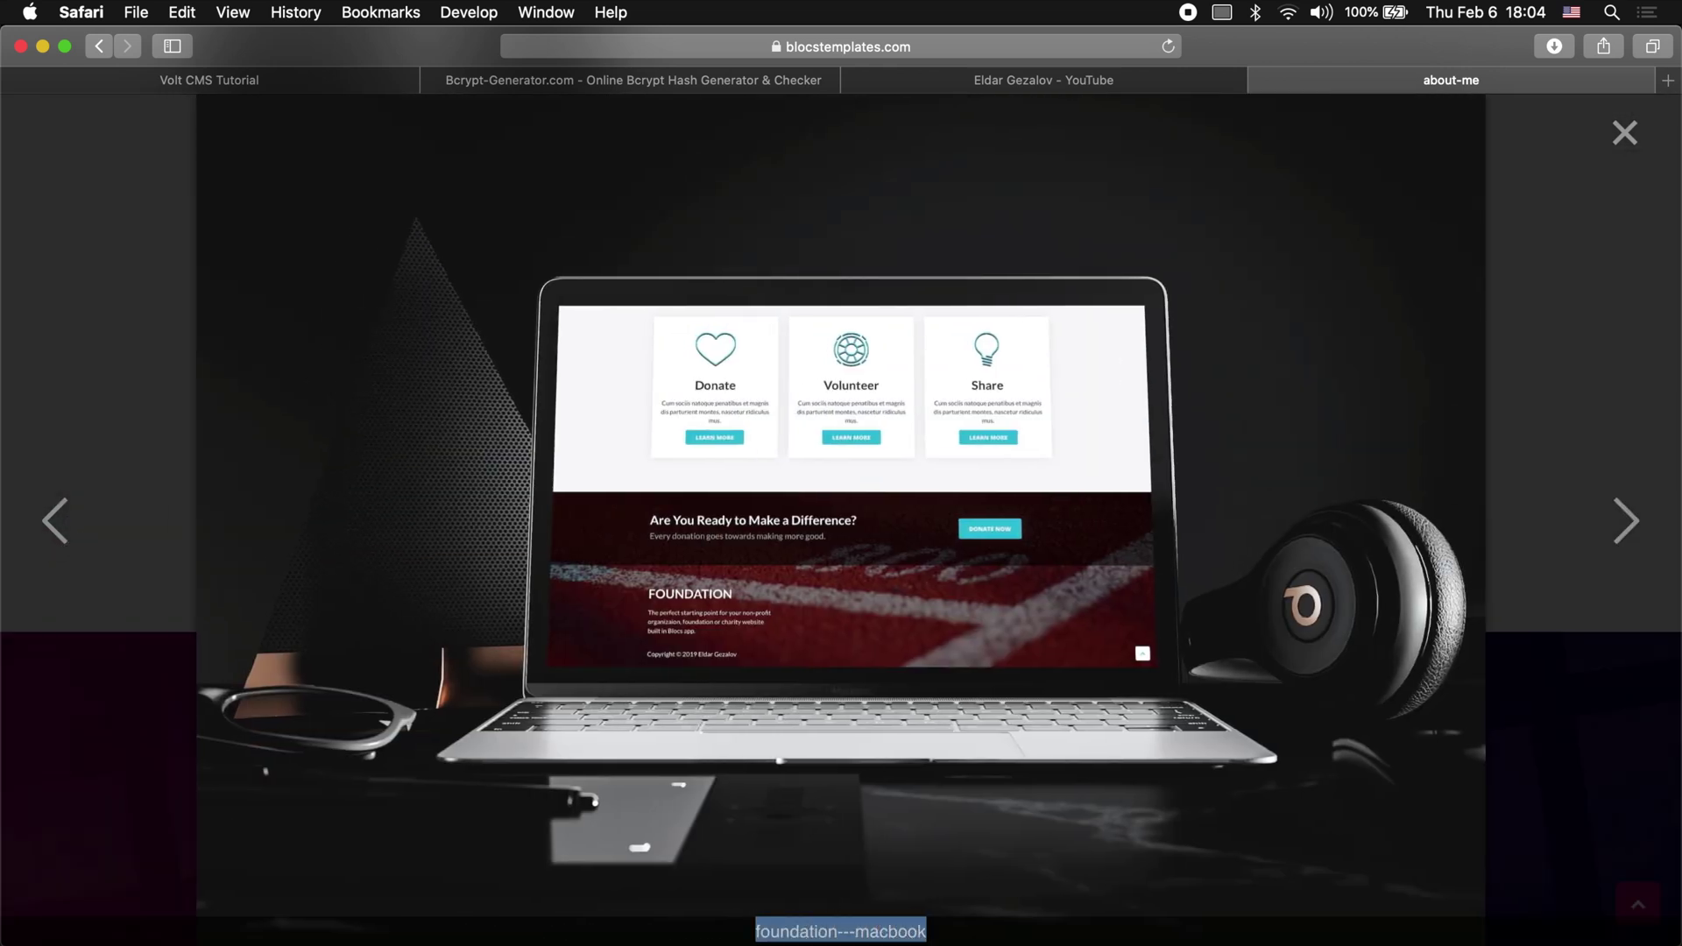
pyautogui.press('super+Tab')
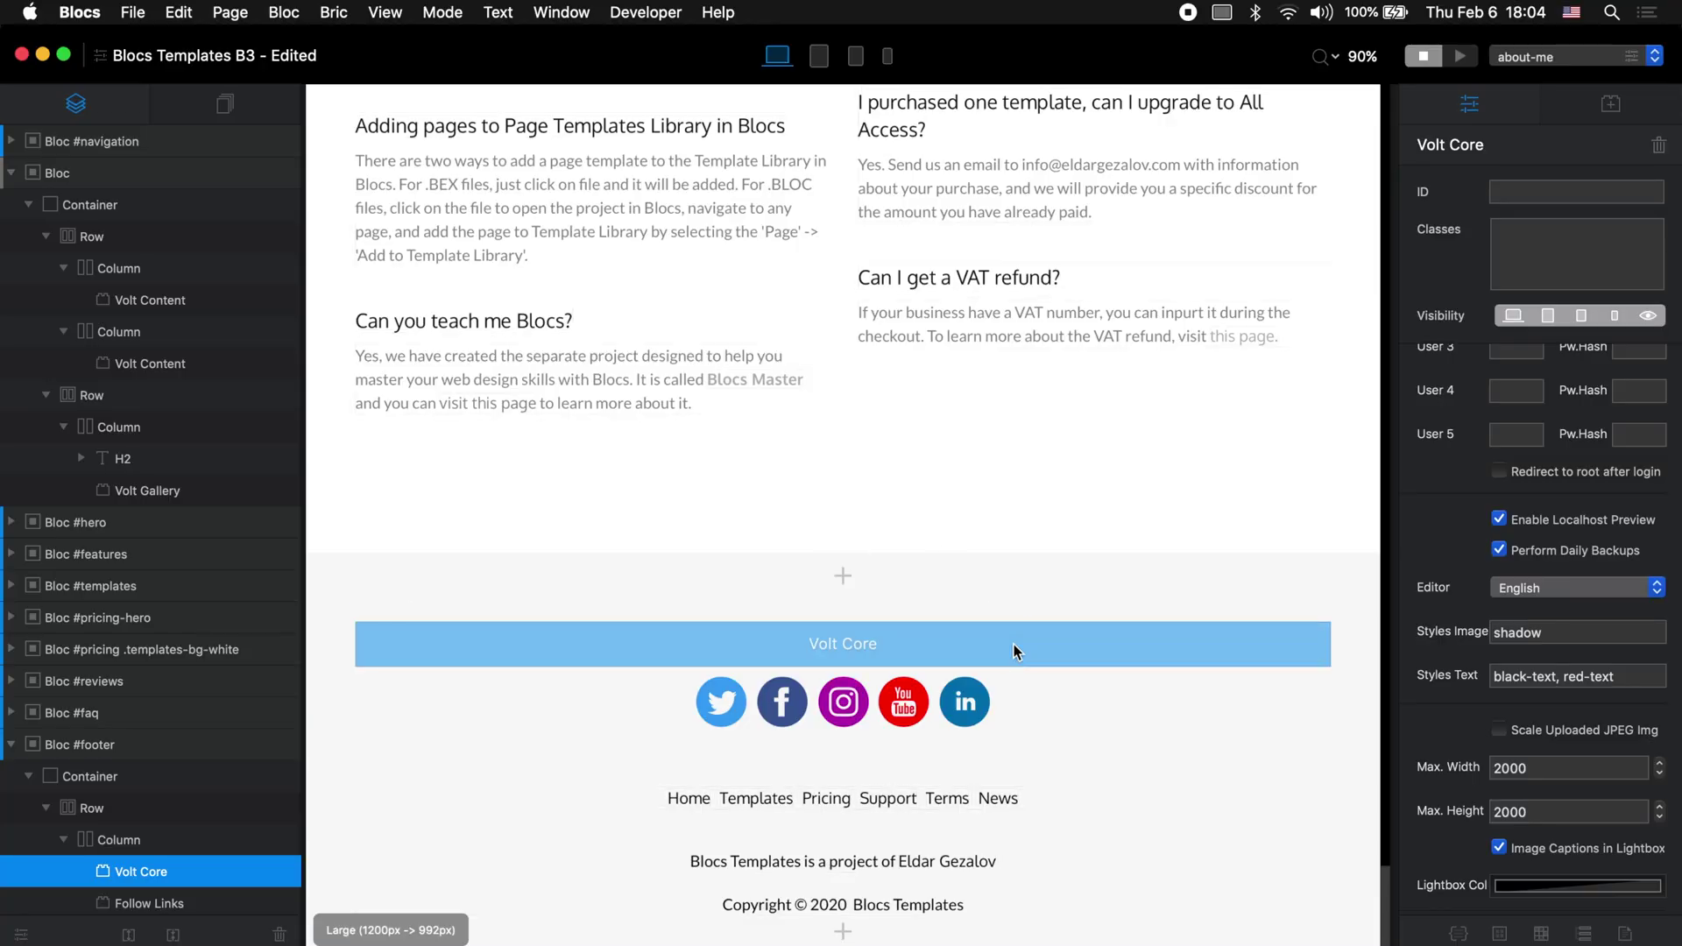
# Step: Review the Volt Core block's settings in Blocs, then close the gallery lightbox in Safari
pyautogui.click(1013, 644)
pyautogui.scroll(-3, 1521, 739)
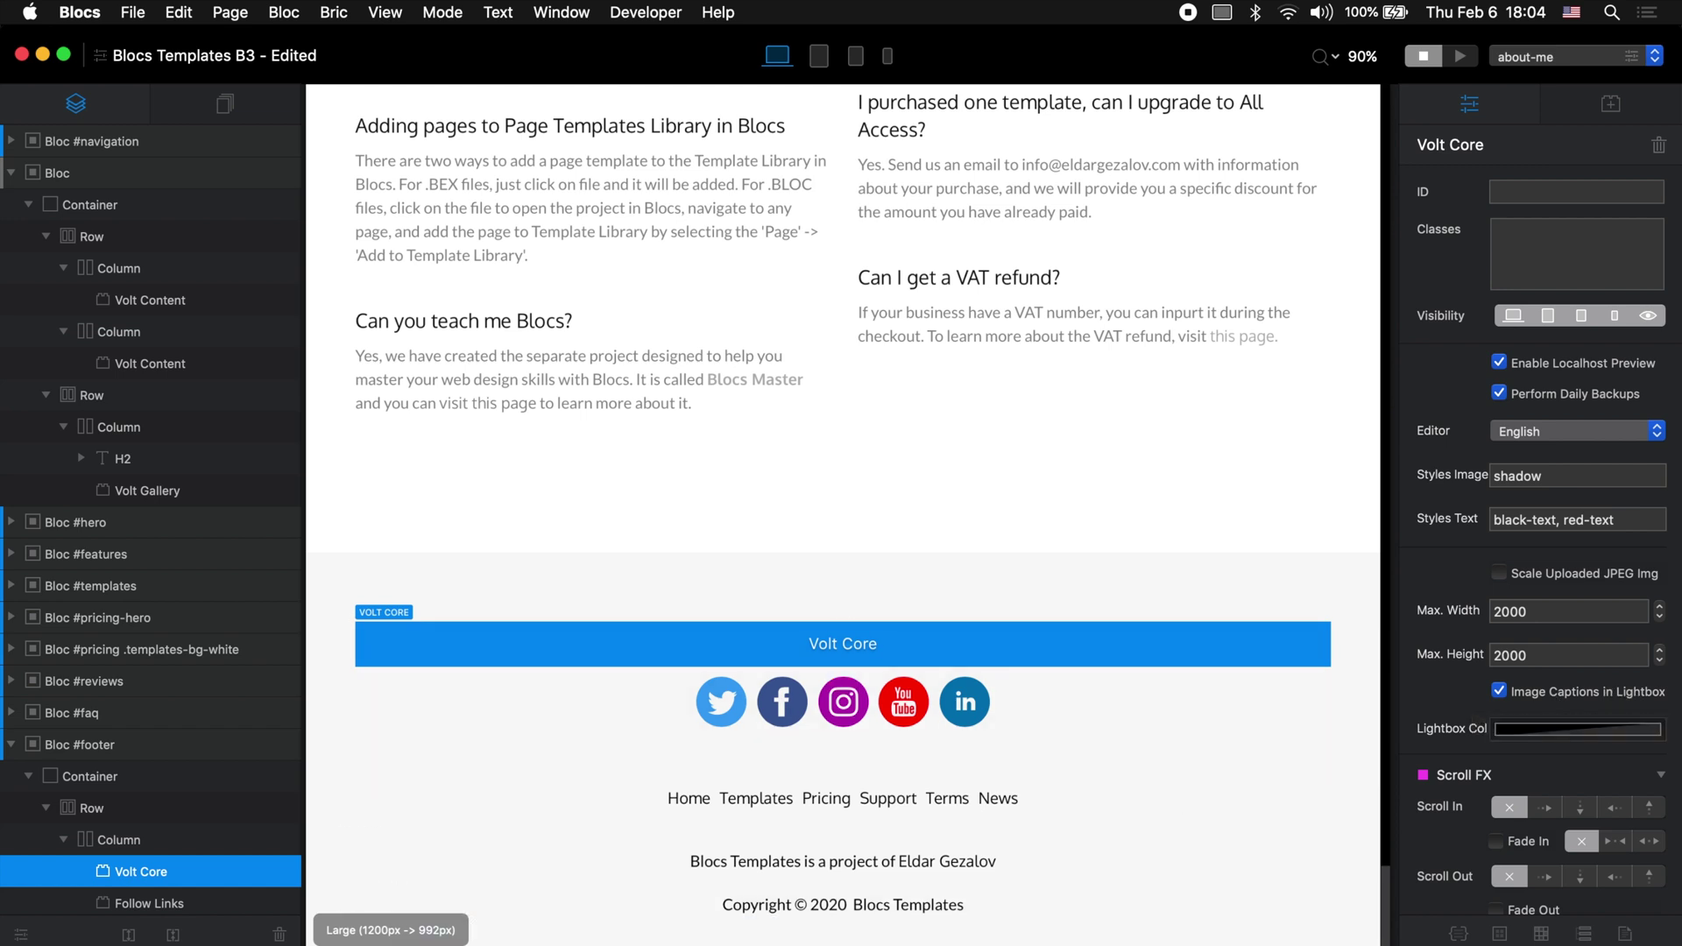
pyautogui.press('super+Tab')
pyautogui.press('super+a')
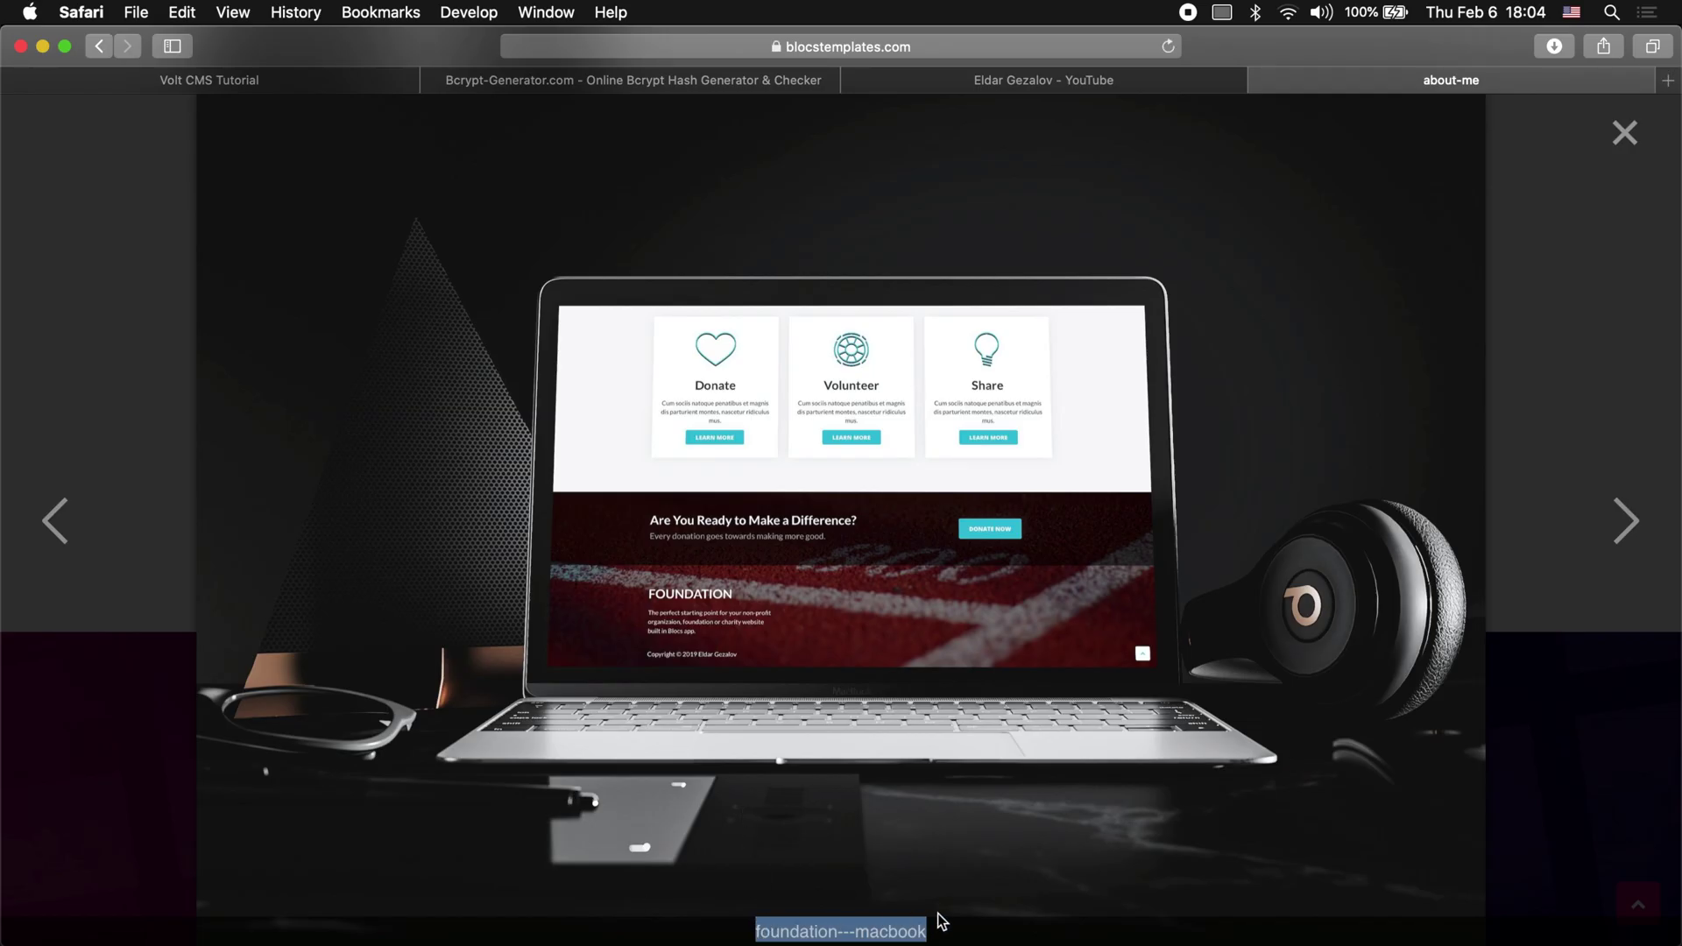
pyautogui.press('super+Tab')
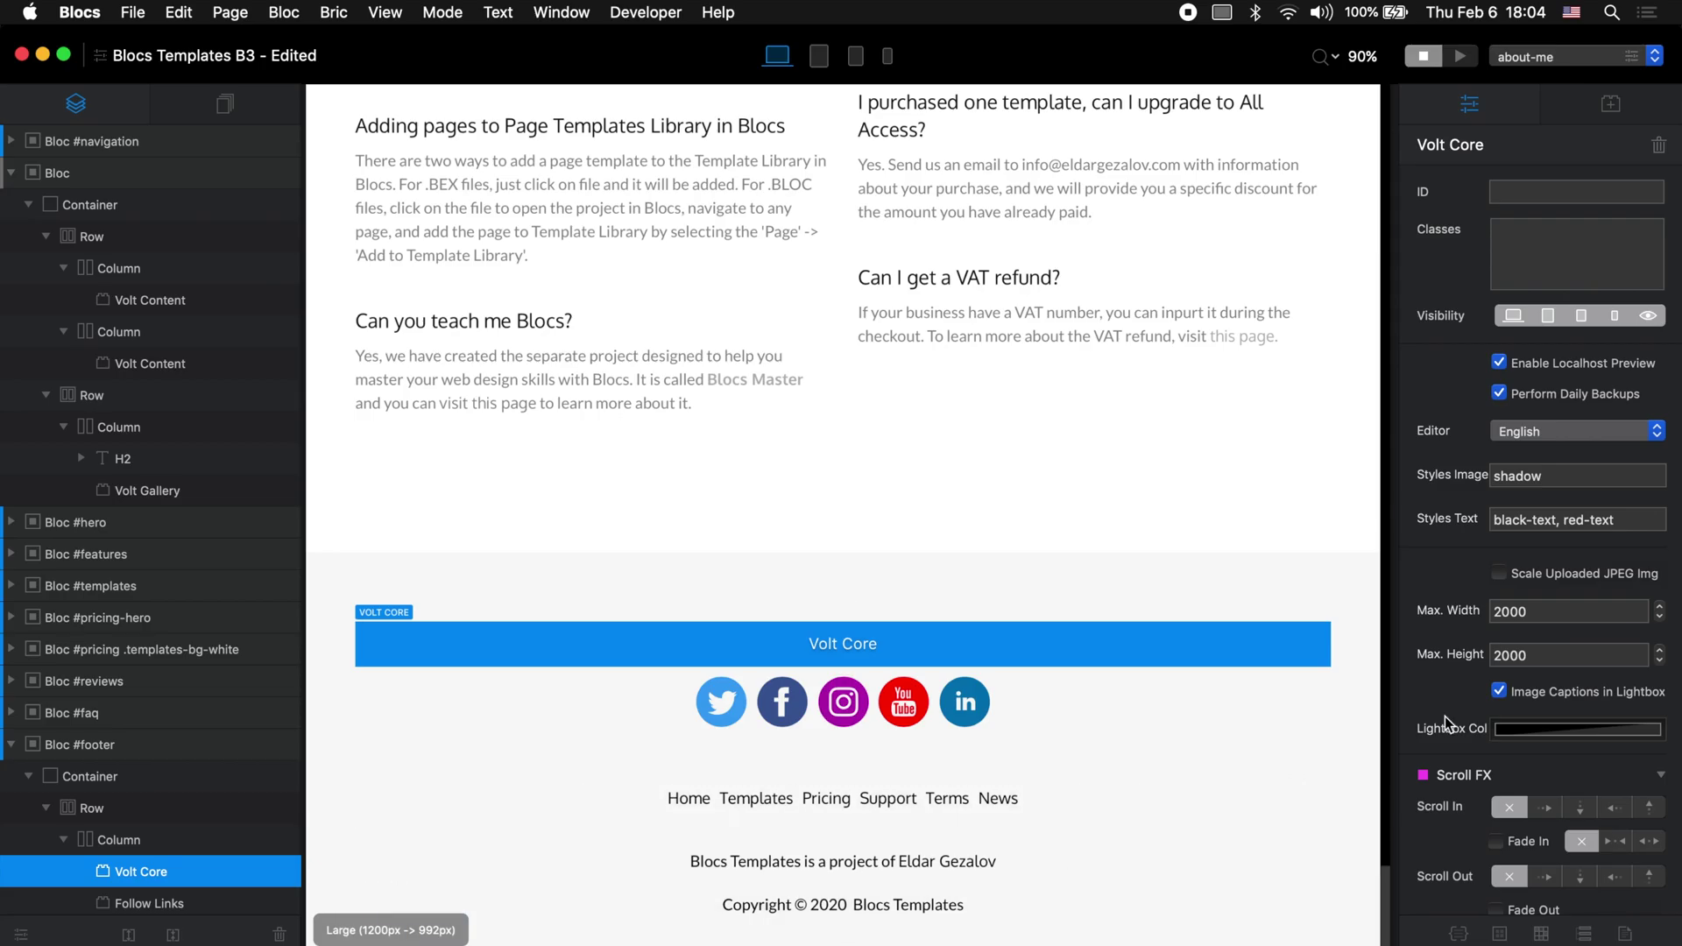
pyautogui.press('super+Tab')
pyautogui.press('super+r')
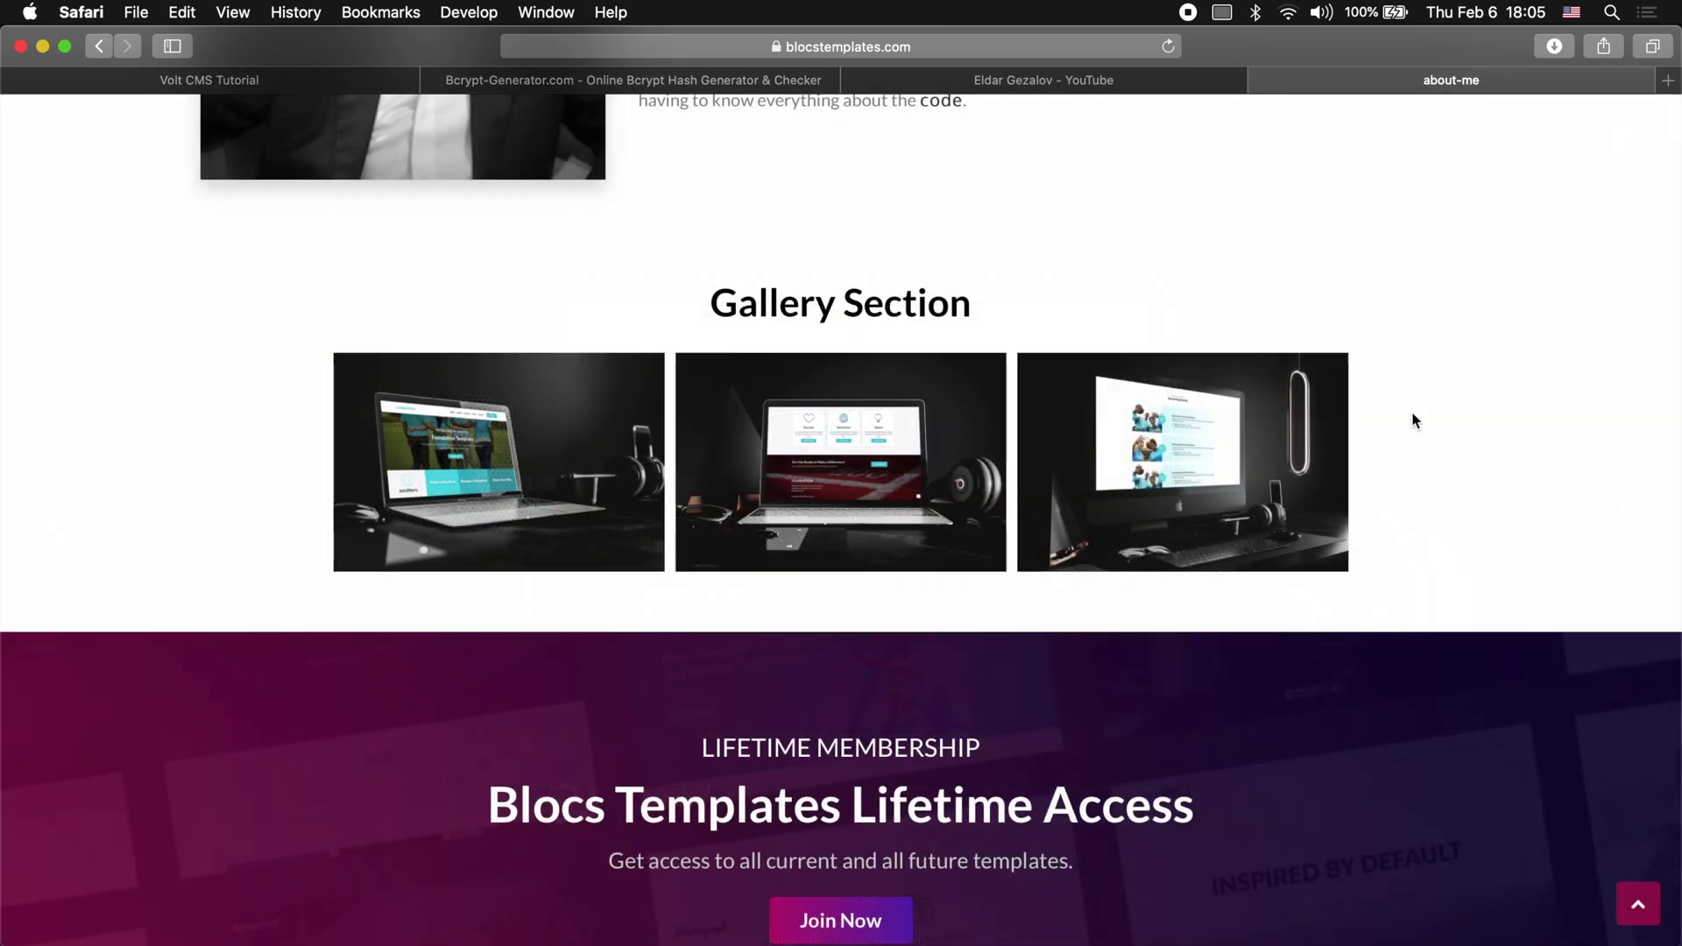
pyautogui.scroll(5, 1412, 411)
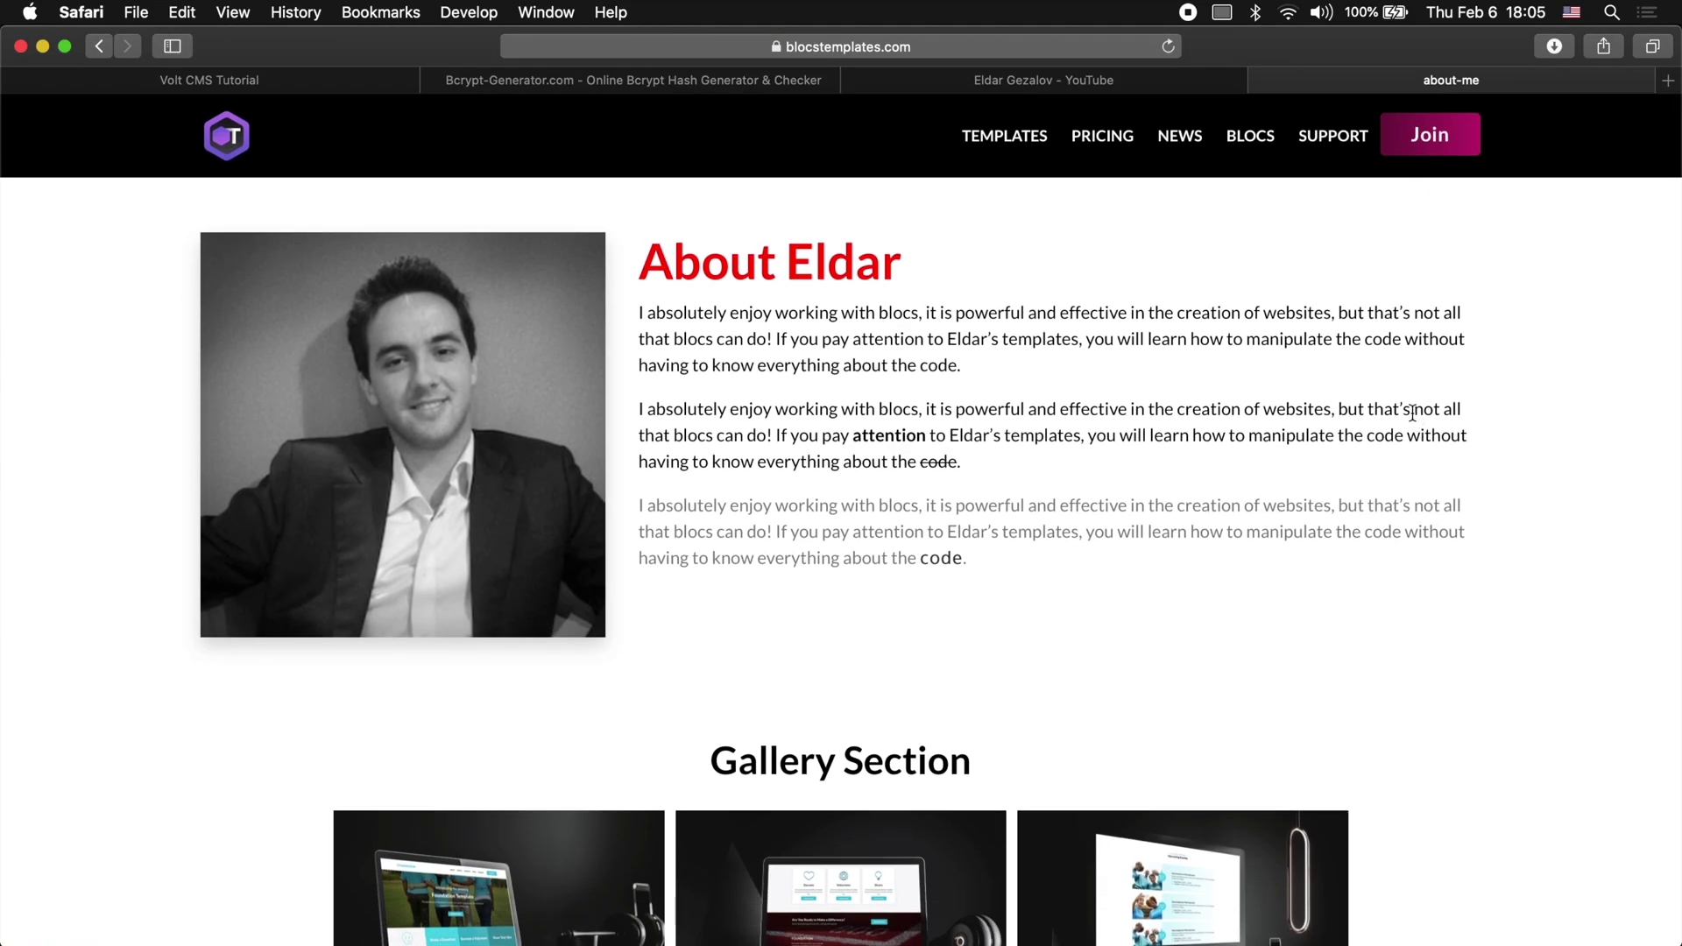
# Step: Load login.html and confirm the Volt user is still logged in
pyautogui.click(999, 44)
pyautogui.click(700, 46)
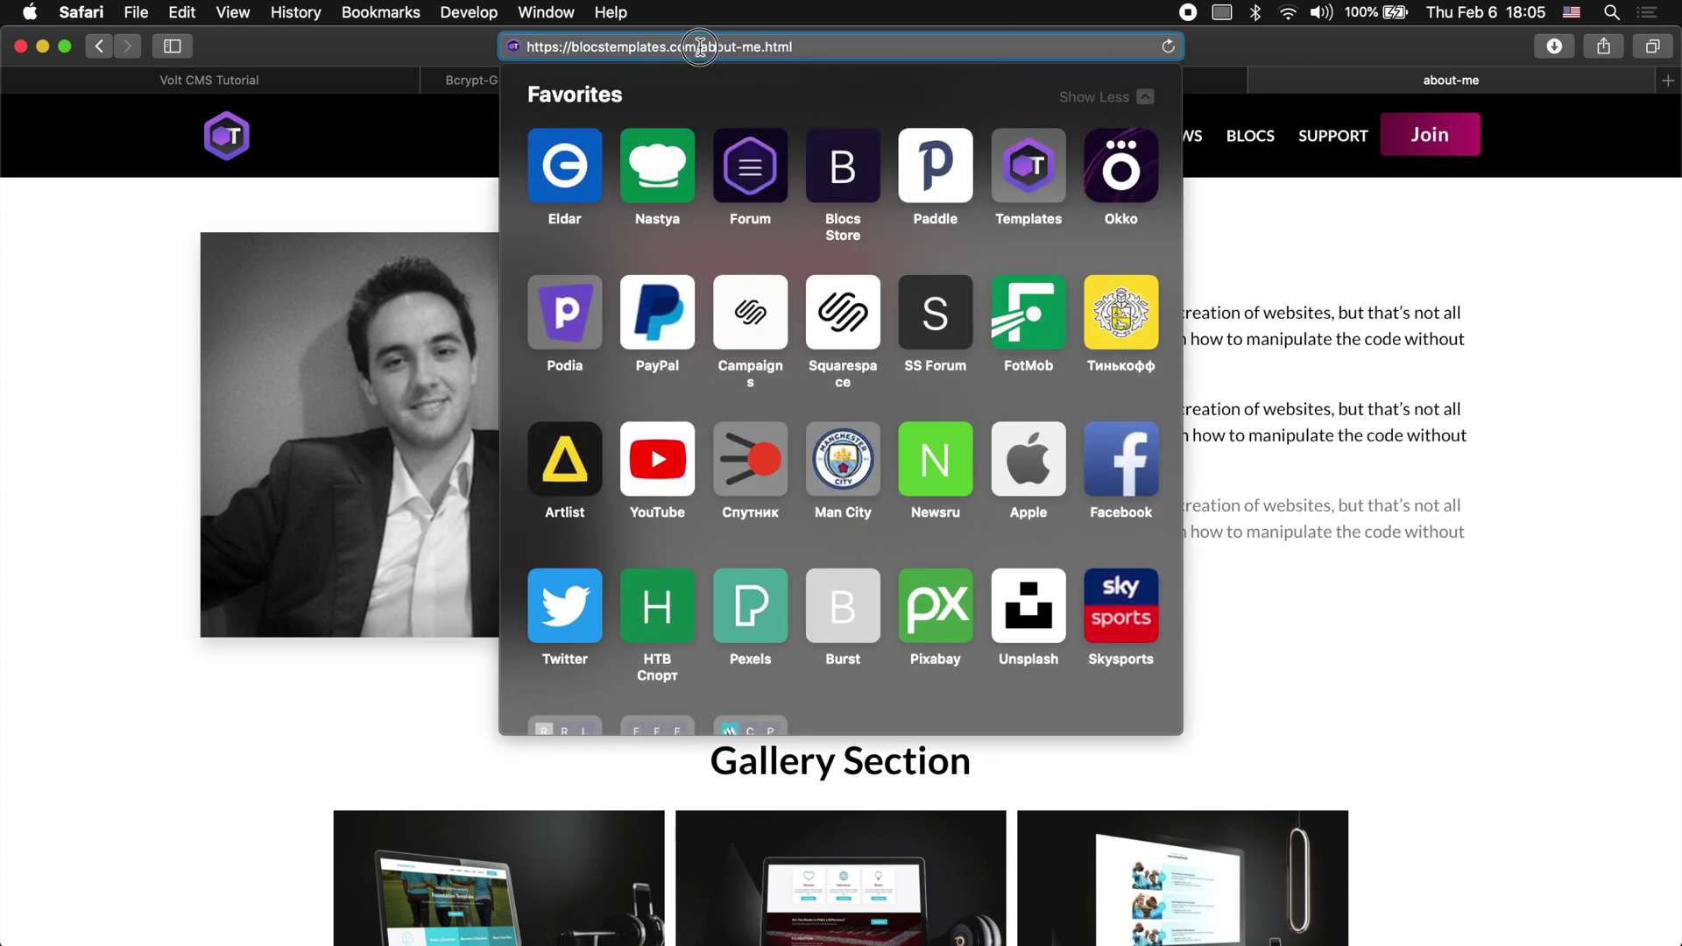
pyautogui.write('login.html')
pyautogui.press('Return')
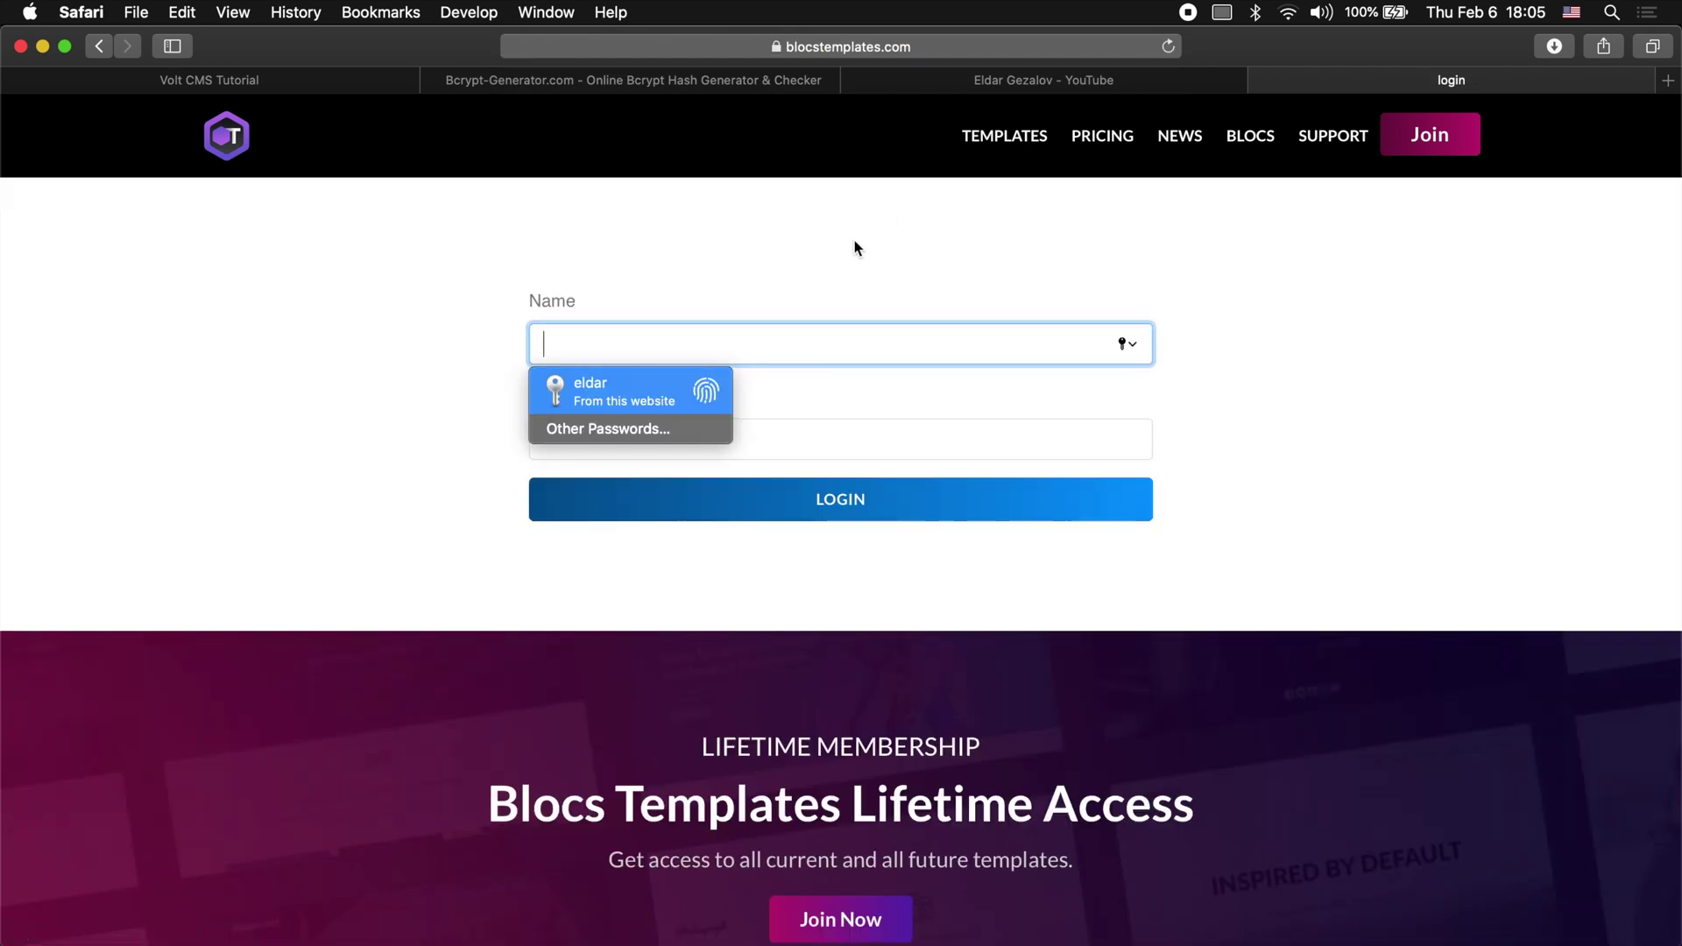
pyautogui.press('Return')
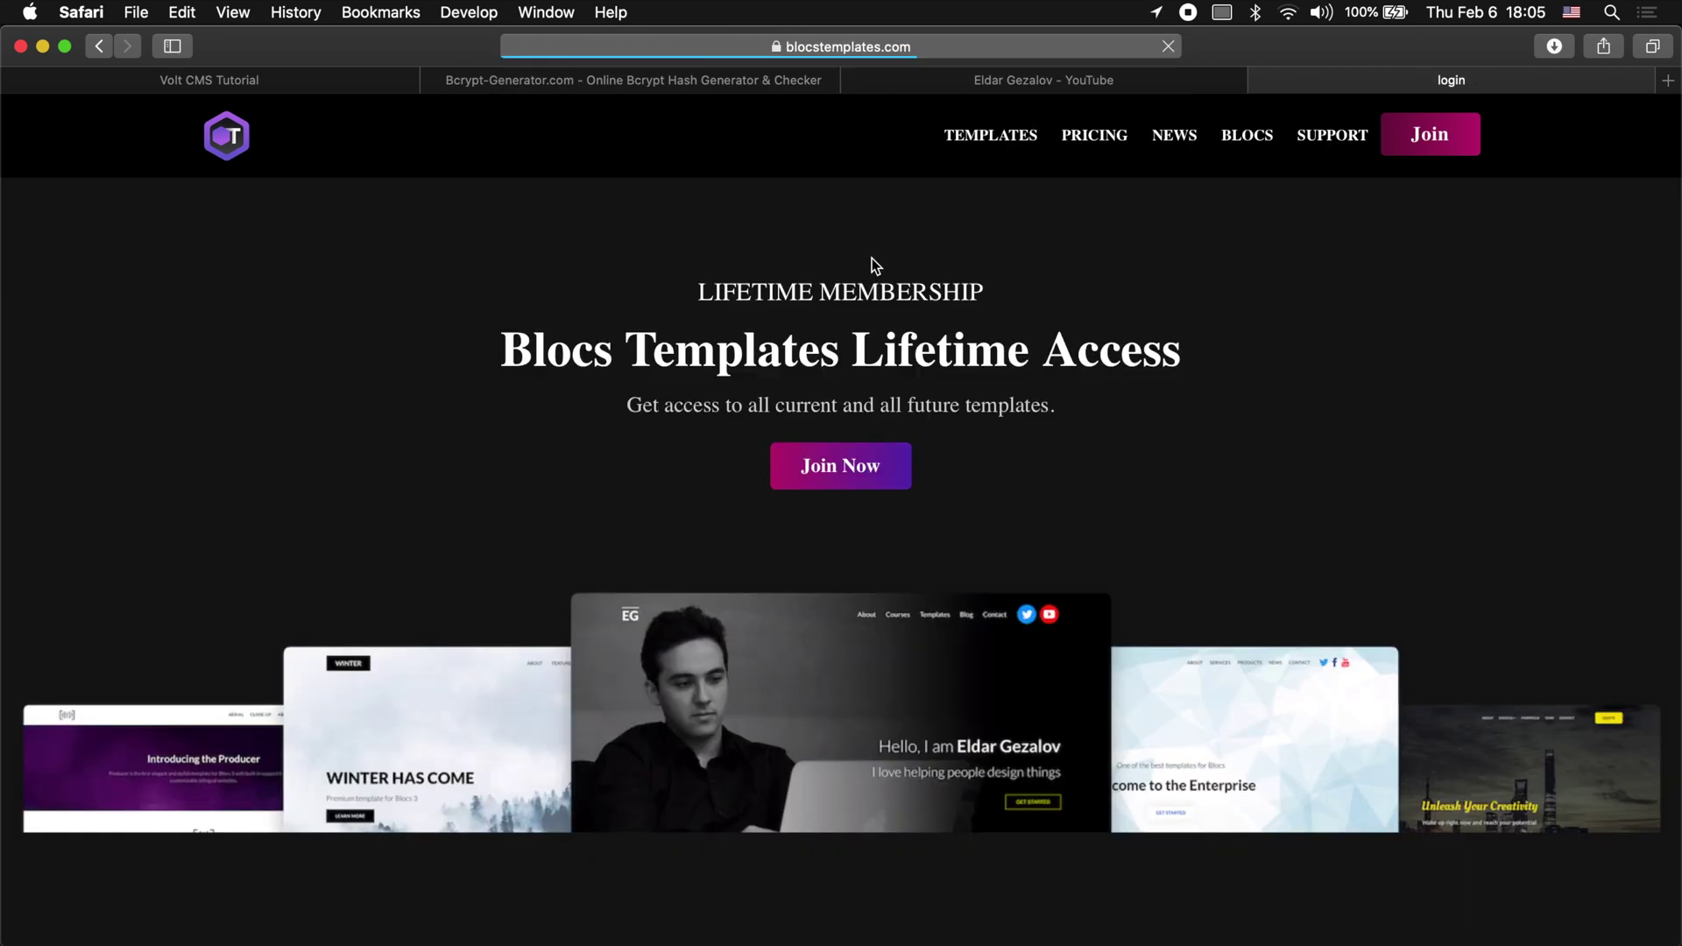
pyautogui.scroll(-20, 373, 405)
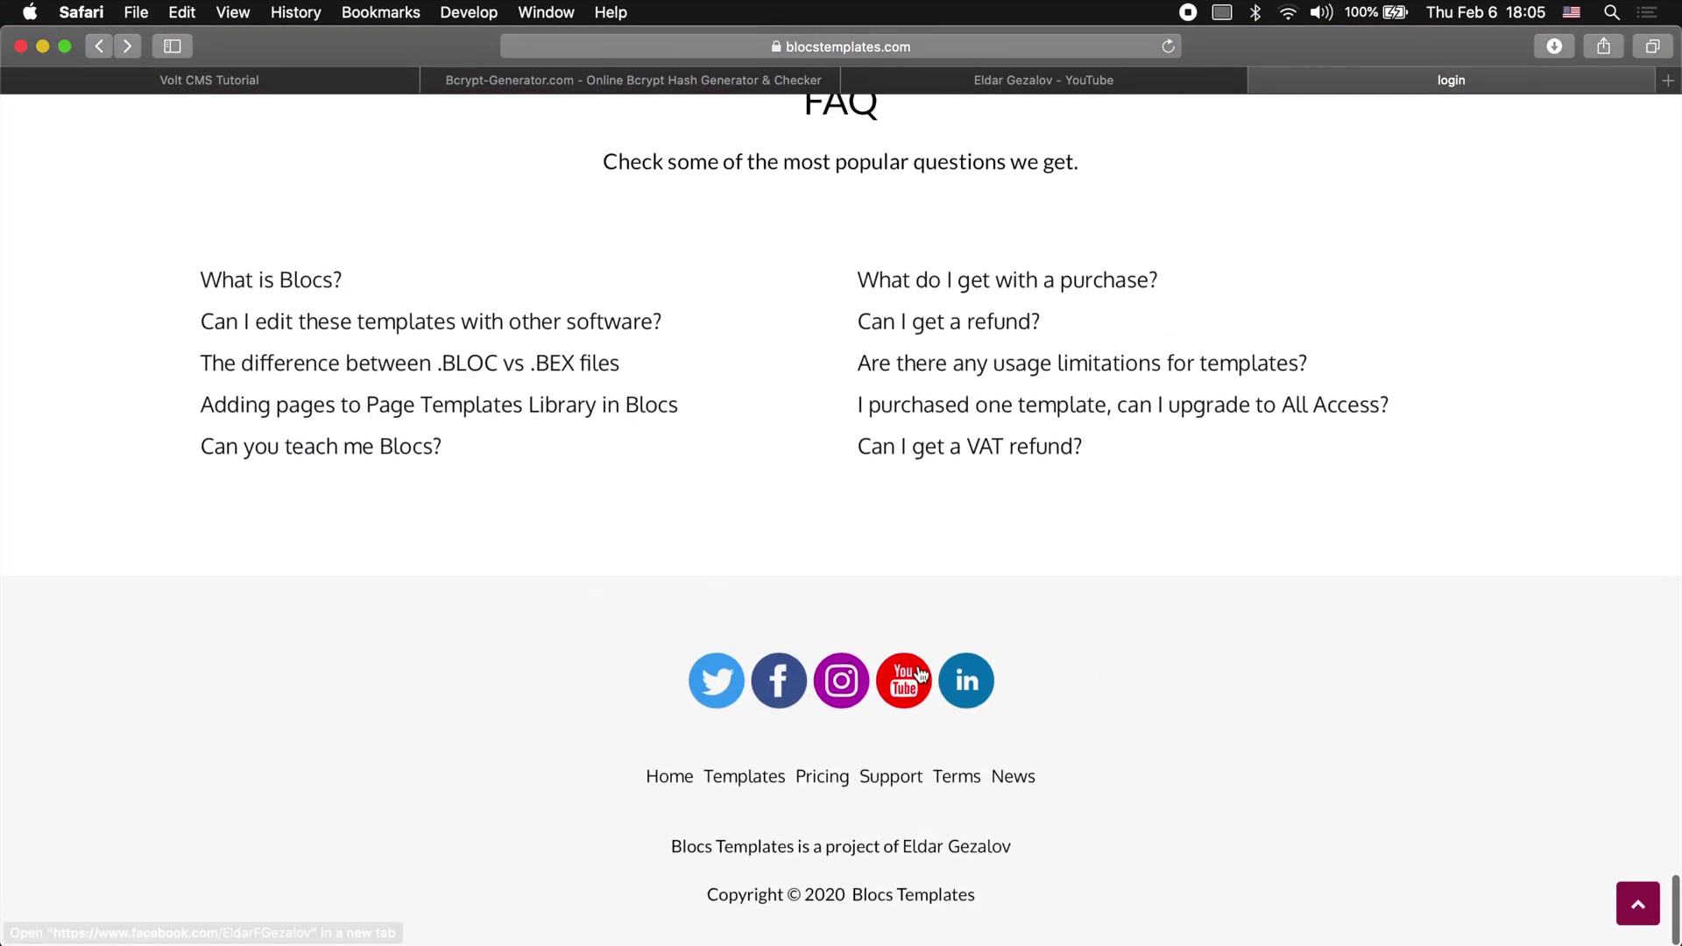
pyautogui.scroll(10, 981, 544)
pyautogui.scroll(20, 985, 526)
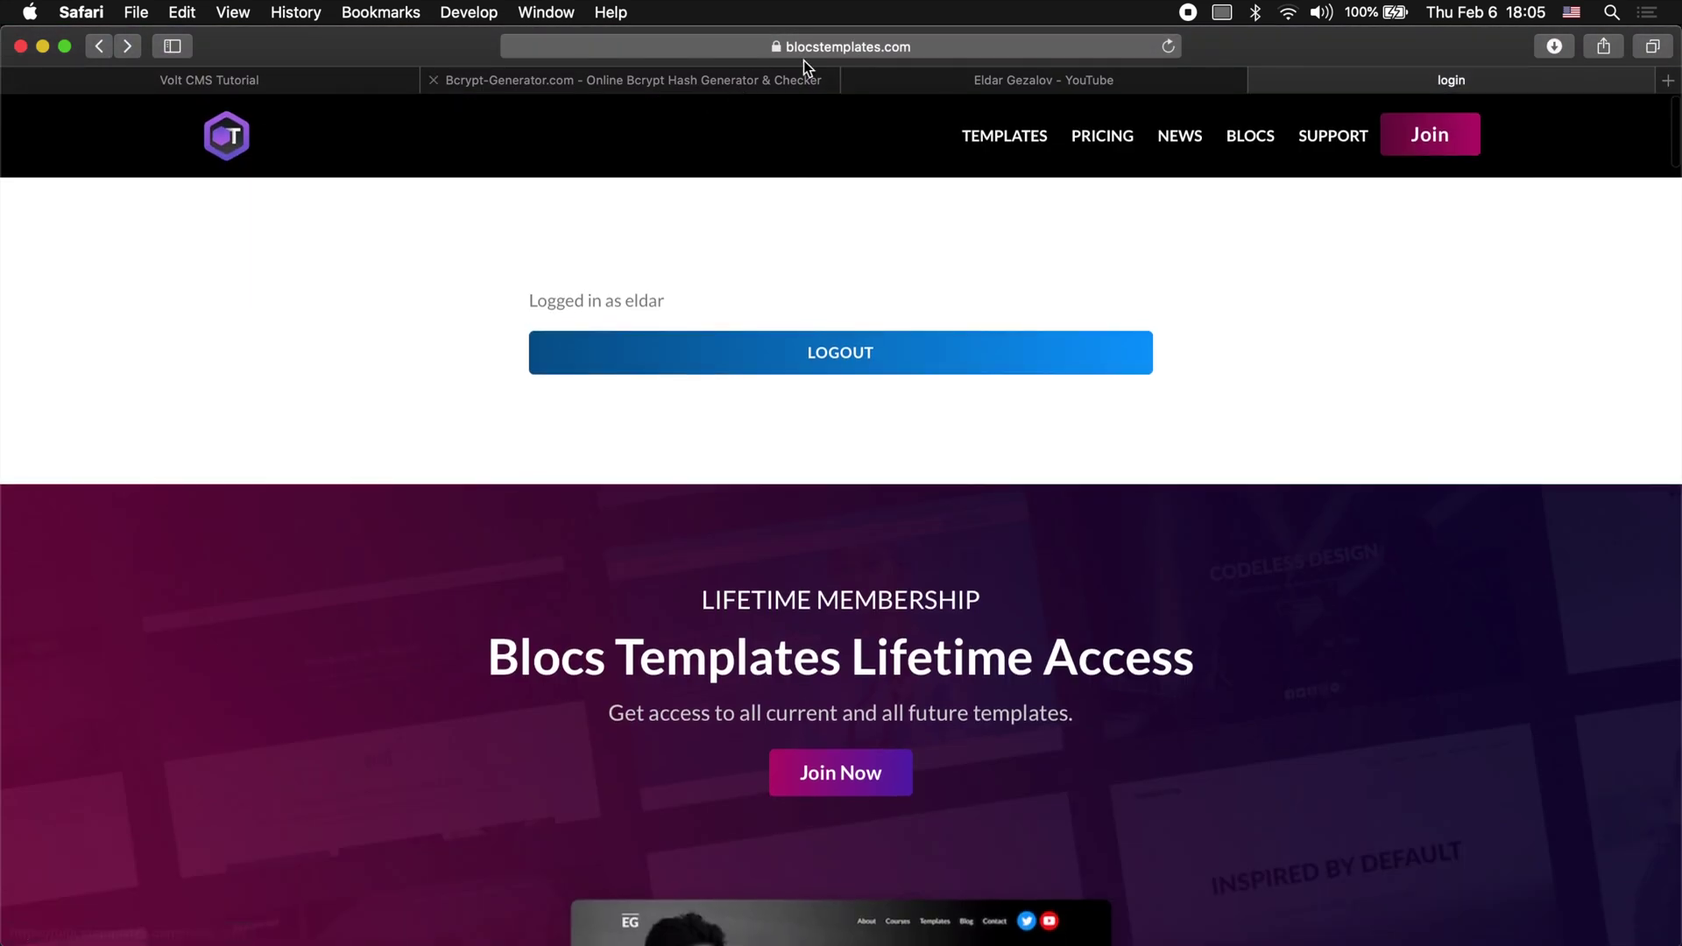
# Step: Return to the about-me page via the autocompleted address
pyautogui.click(932, 44)
pyautogui.click(957, 44)
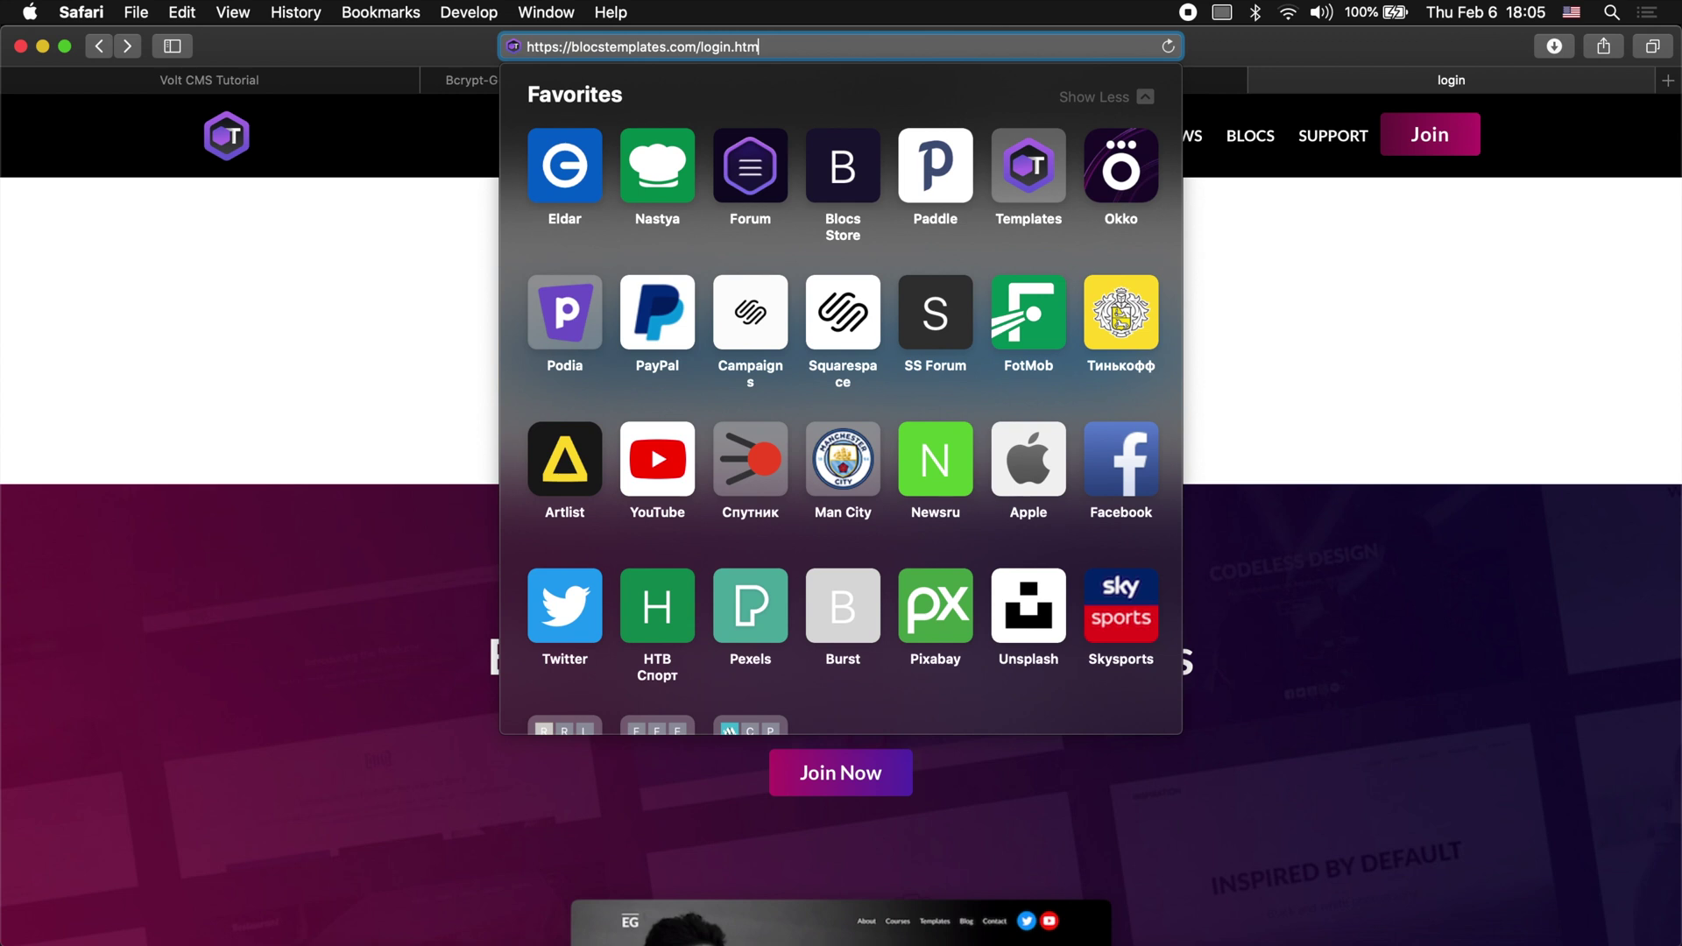
pyautogui.press('BackSpace')
pyautogui.press('BackSpace')
pyautogui.press('BackSpace')
pyautogui.press('BackSpace')
pyautogui.press('BackSpace')
pyautogui.press('BackSpace')
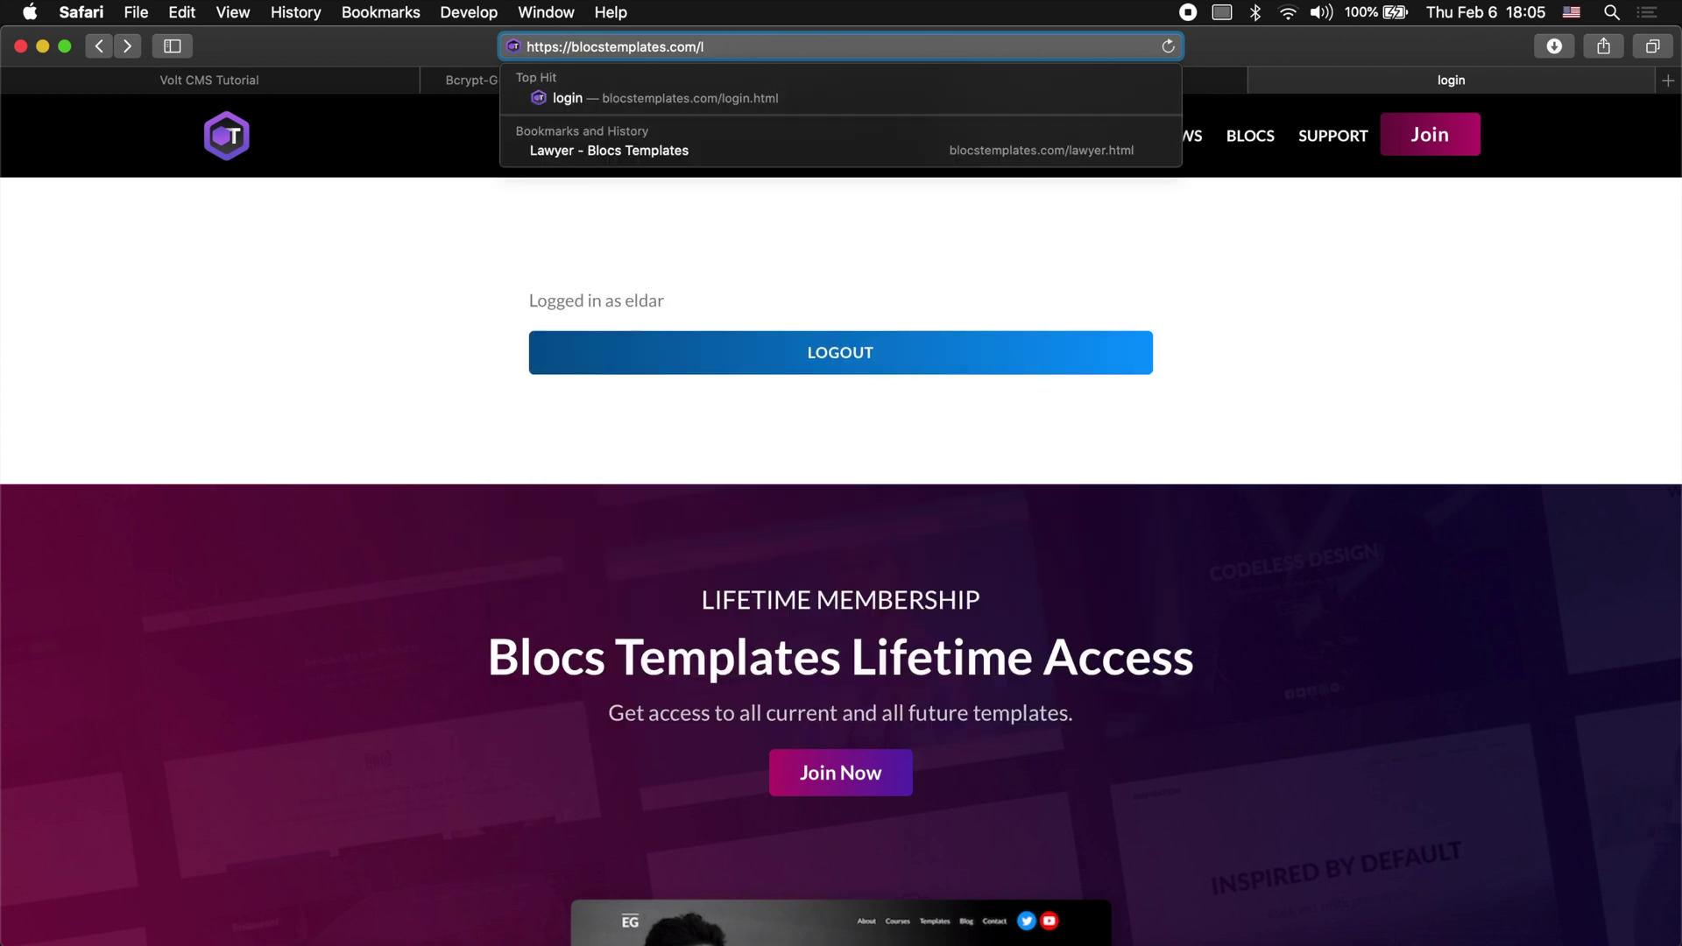
pyautogui.press('BackSpace')
pyautogui.write('about-me.htm')
pyautogui.press('Return')
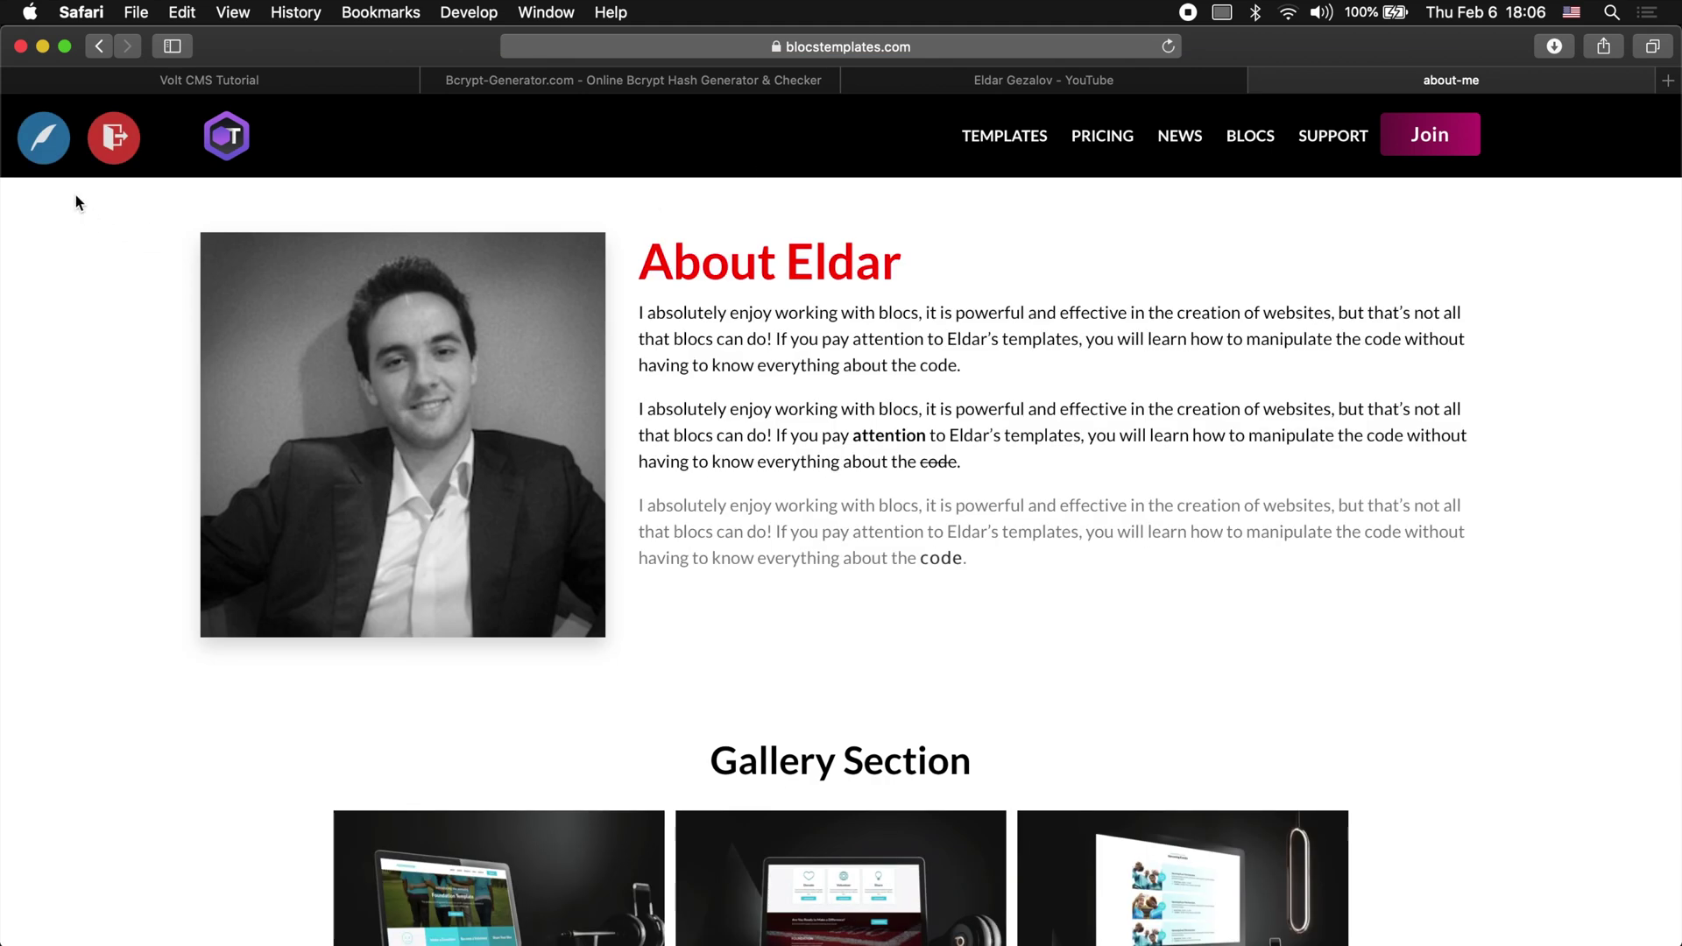
# Step: Change the heading to 'About Blocs Templates', toggle its black-text style, and save
pyautogui.scroll(-4, 382, 522)
pyautogui.scroll(3, 59, 230)
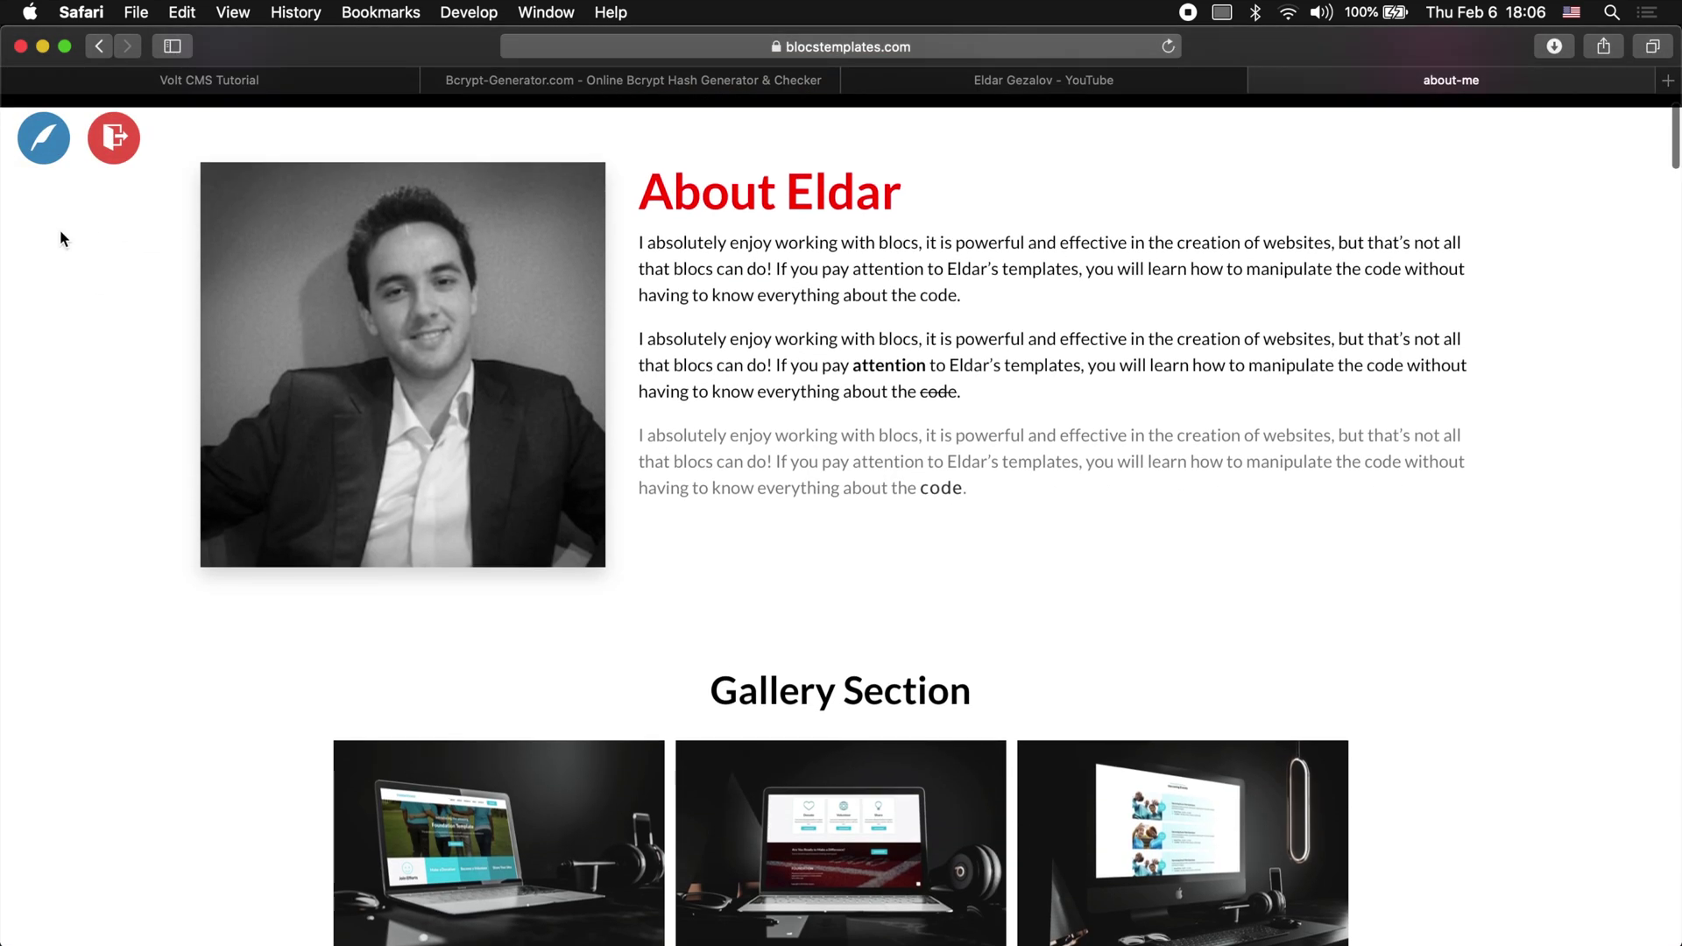
pyautogui.click(41, 164)
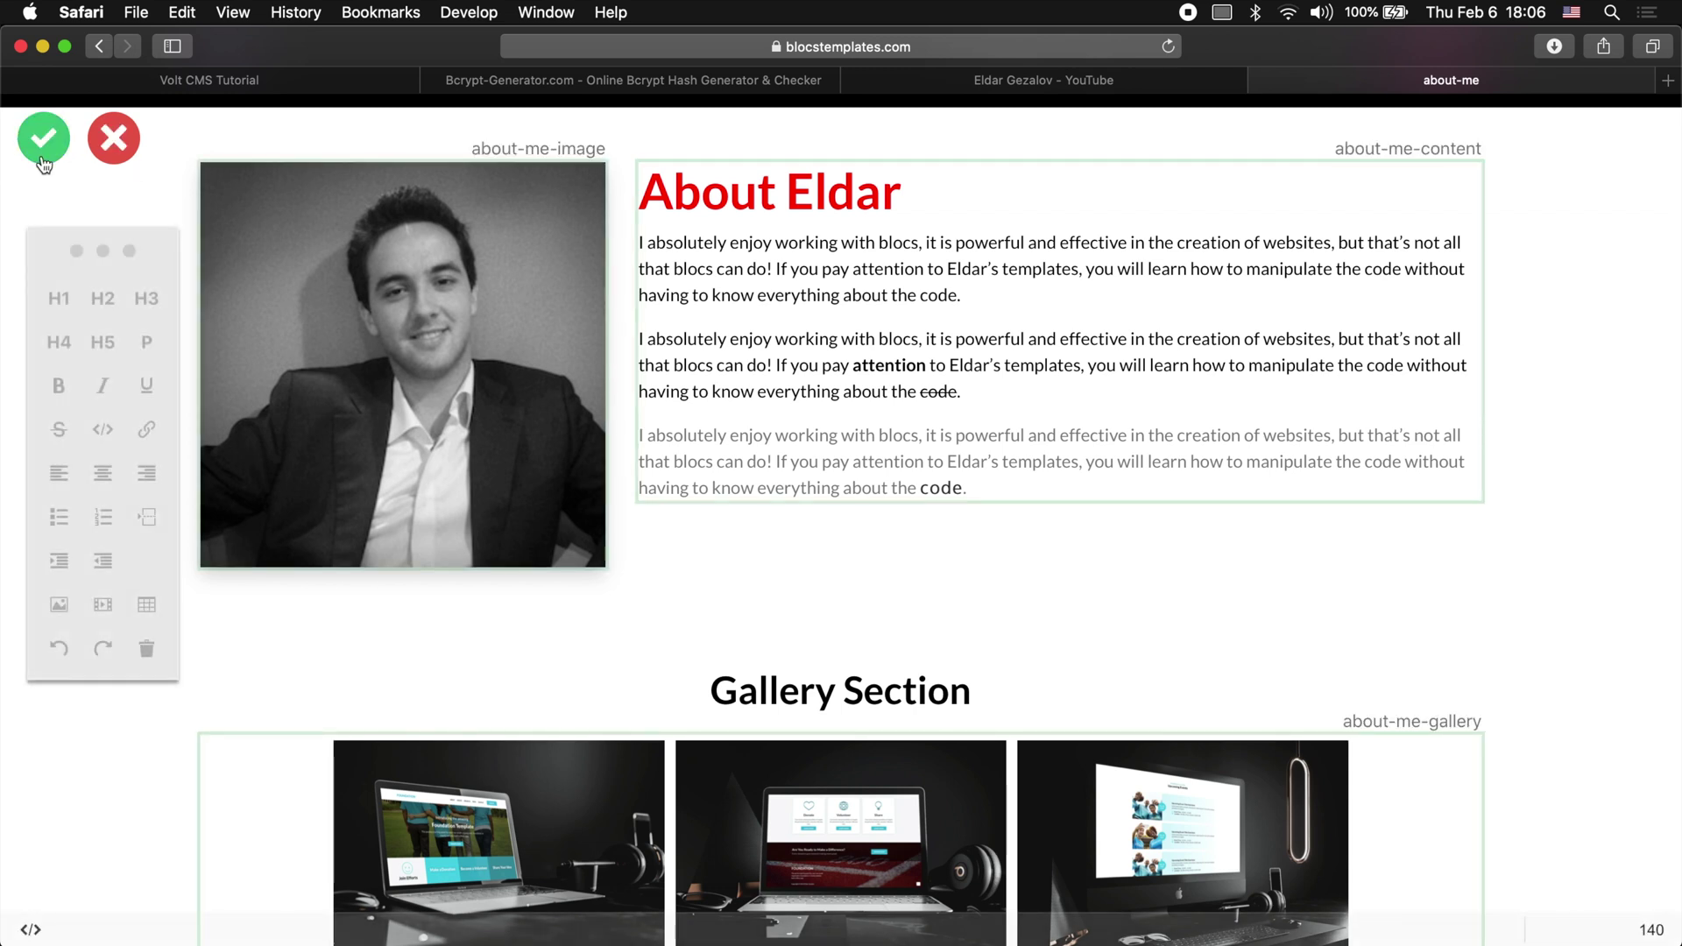
pyautogui.click(861, 179)
pyautogui.doubleClick(862, 182)
pyautogui.write('Blocs Templates')
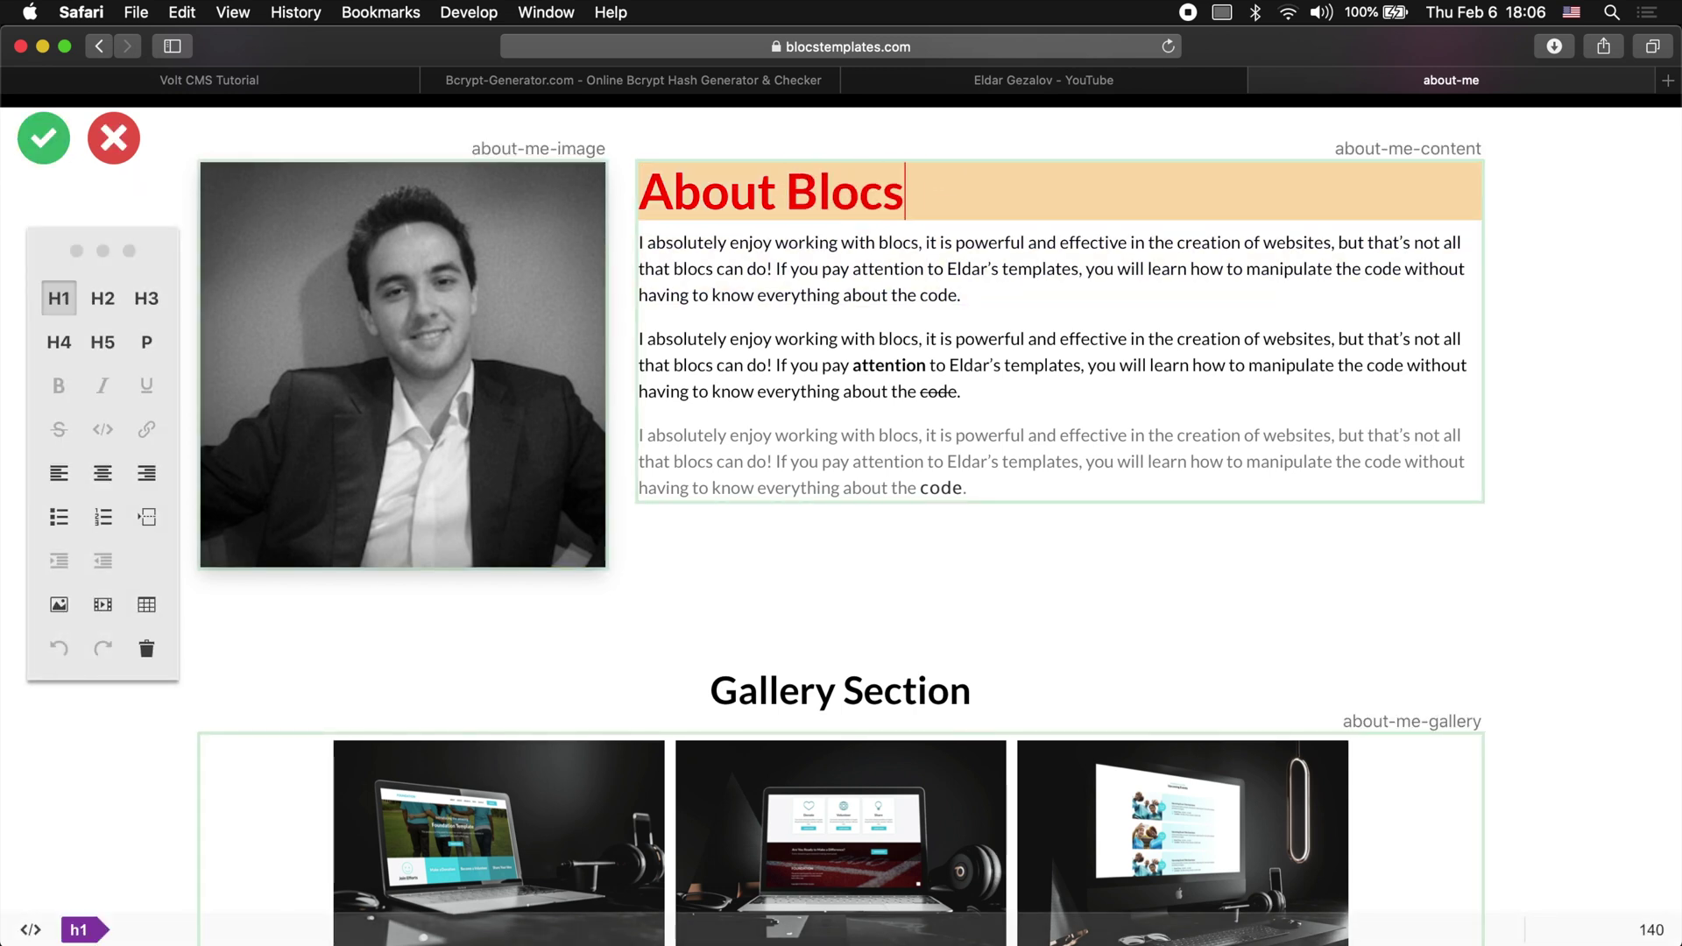
pyautogui.click(78, 930)
pyautogui.click(1112, 480)
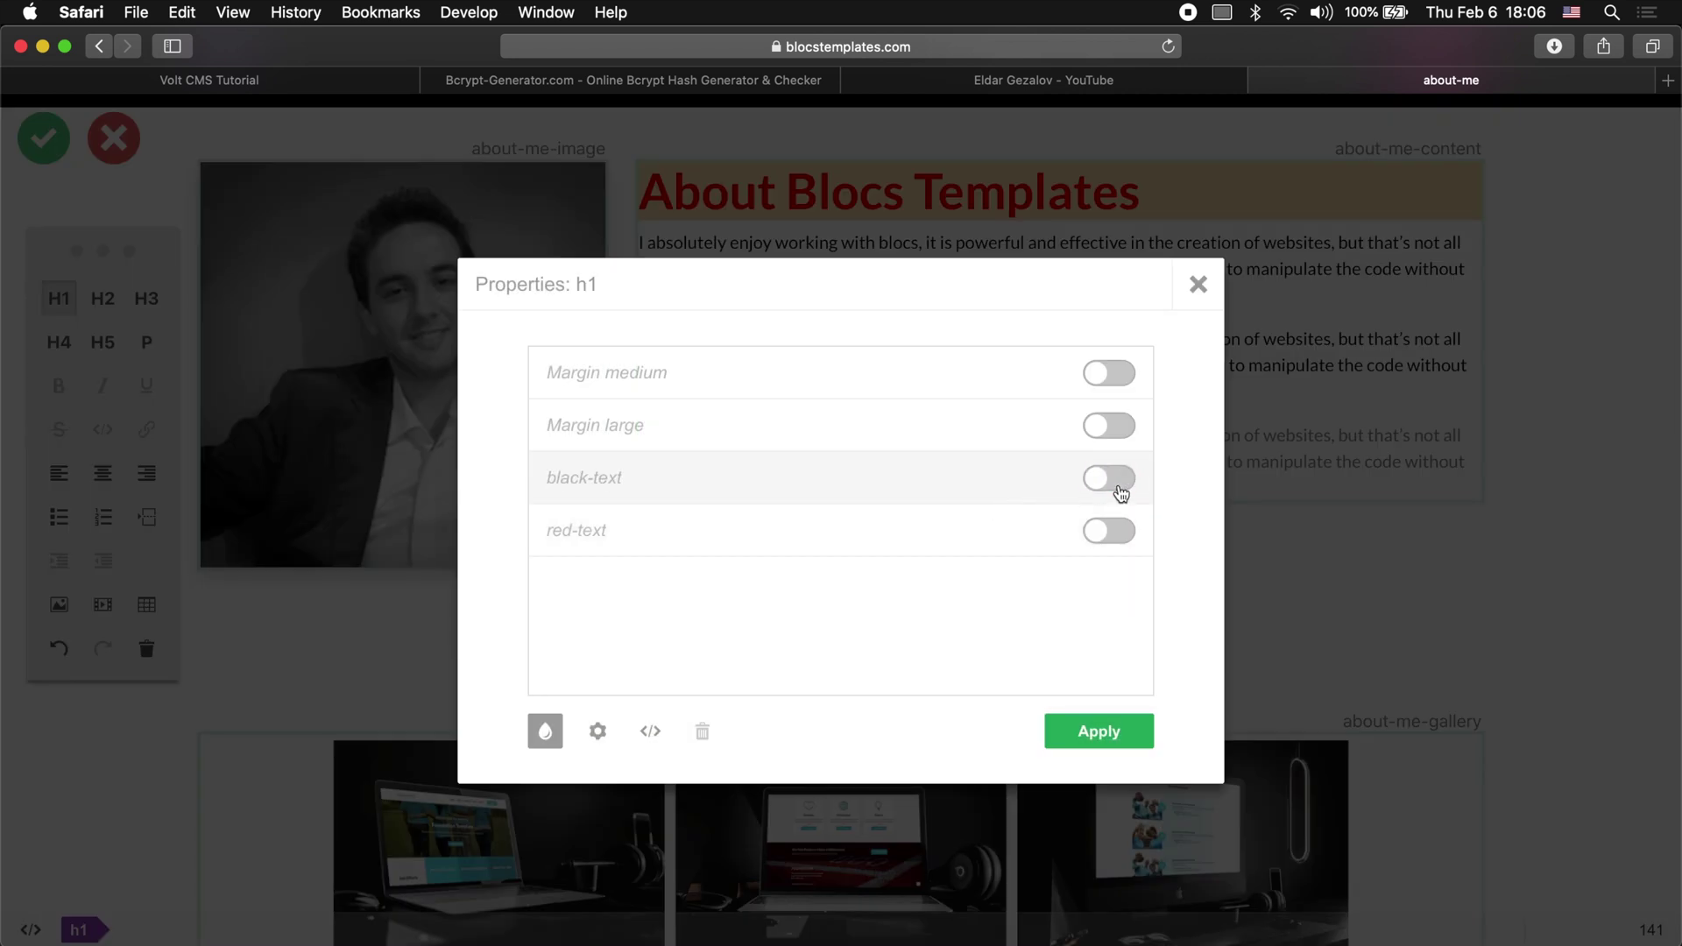
pyautogui.click(1098, 730)
pyautogui.click(69, 148)
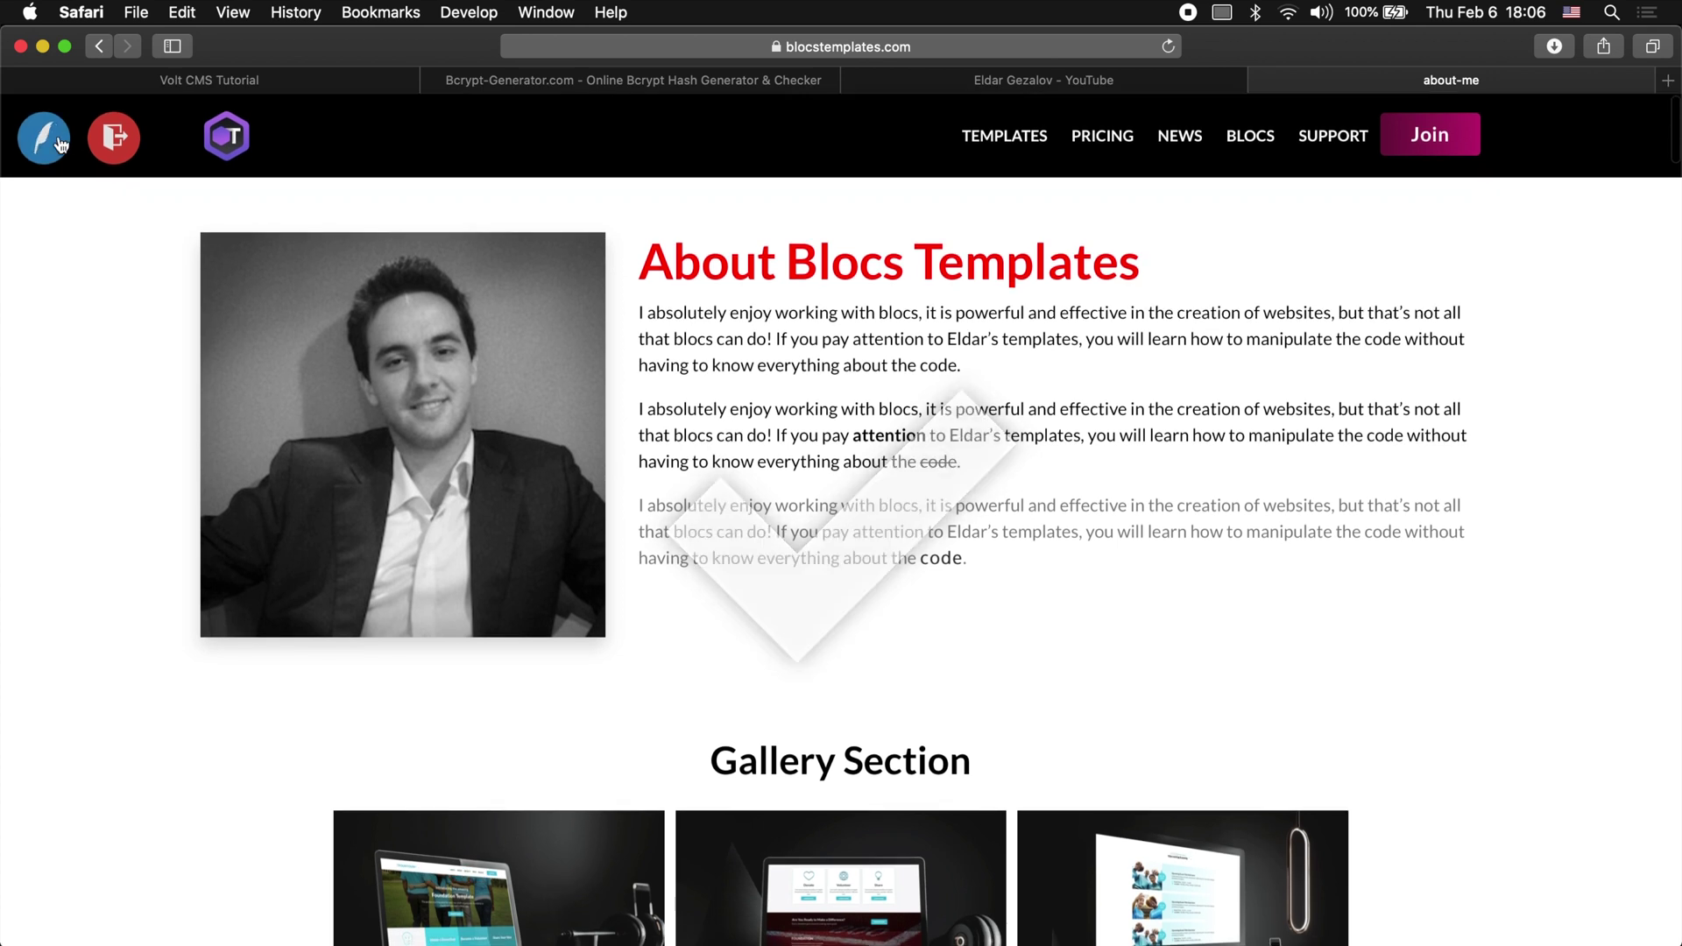
# Step: Reapply black-text to the whole heading, leaving red-text off, and save
pyautogui.click(53, 145)
pyautogui.click(1146, 273)
pyautogui.moveTo(1107, 265); pyautogui.dragTo(638, 259)
pyautogui.click(83, 930)
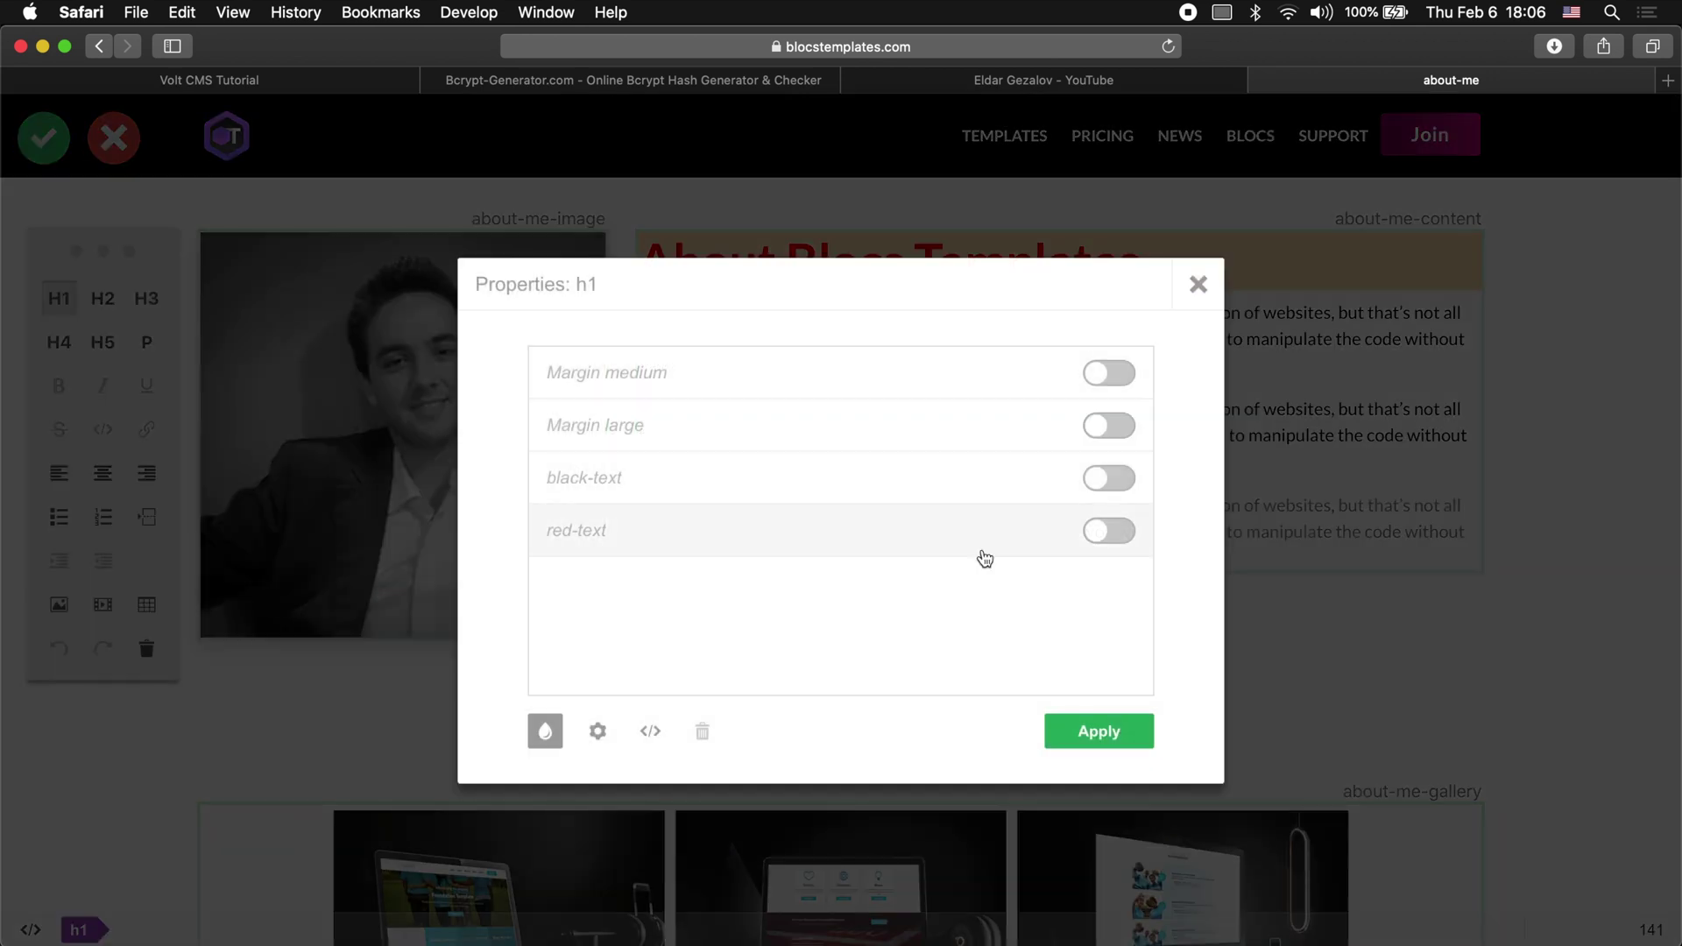
pyautogui.click(1107, 477)
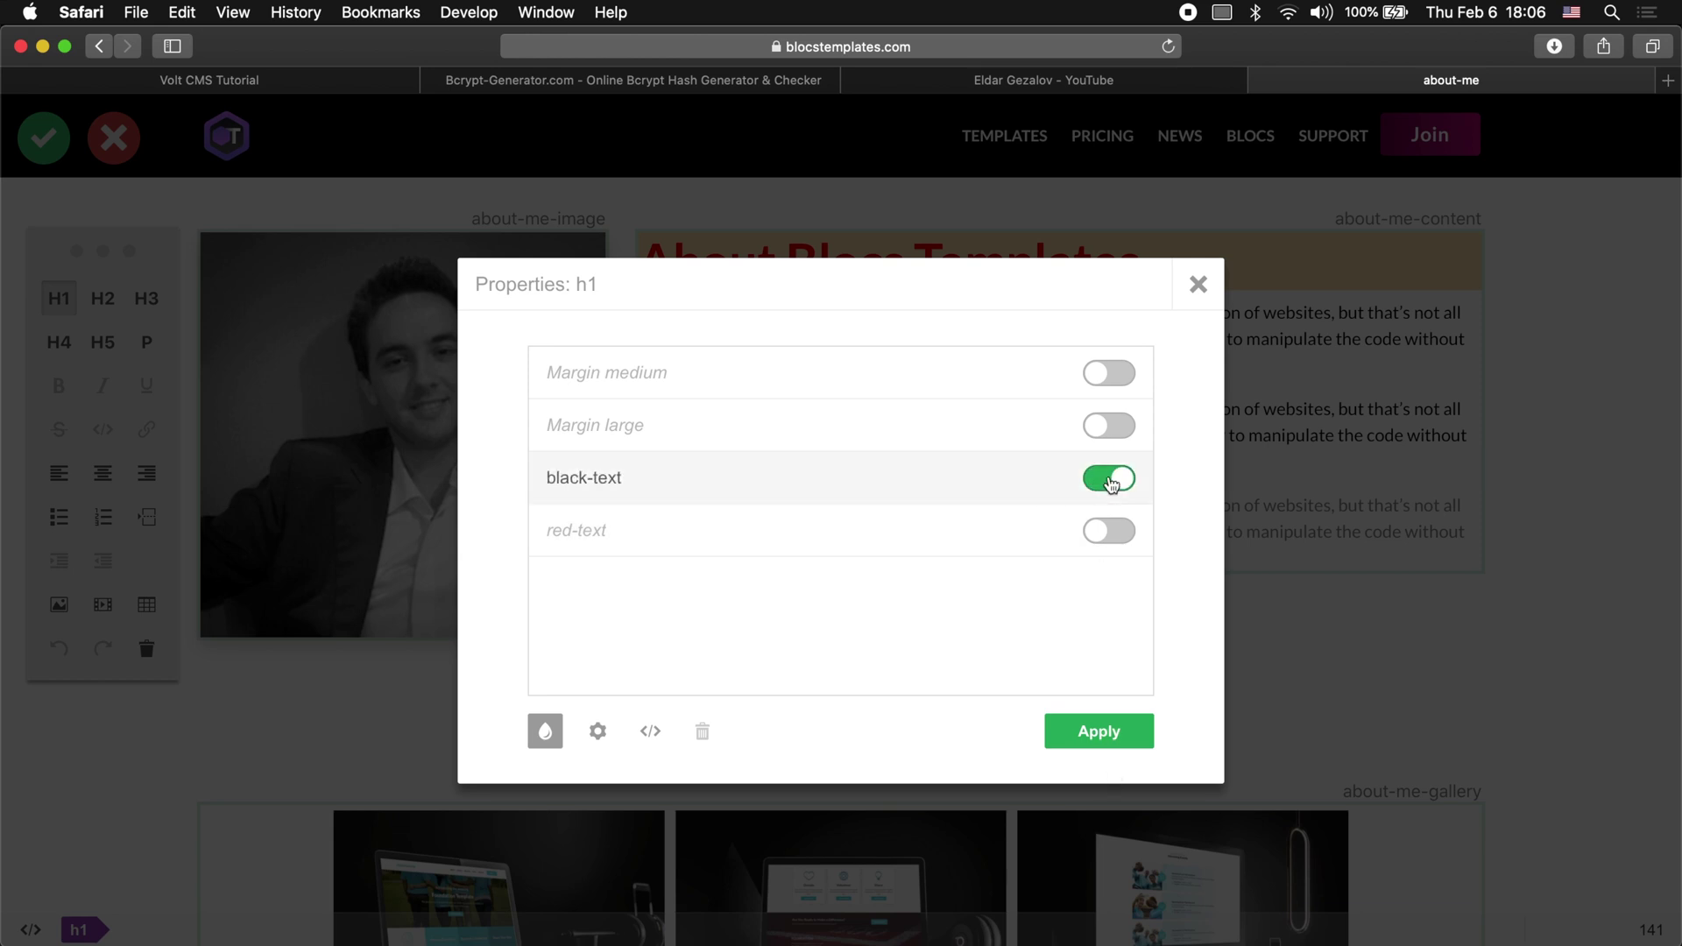
pyautogui.click(1109, 530)
pyautogui.click(1109, 530)
pyautogui.click(1105, 742)
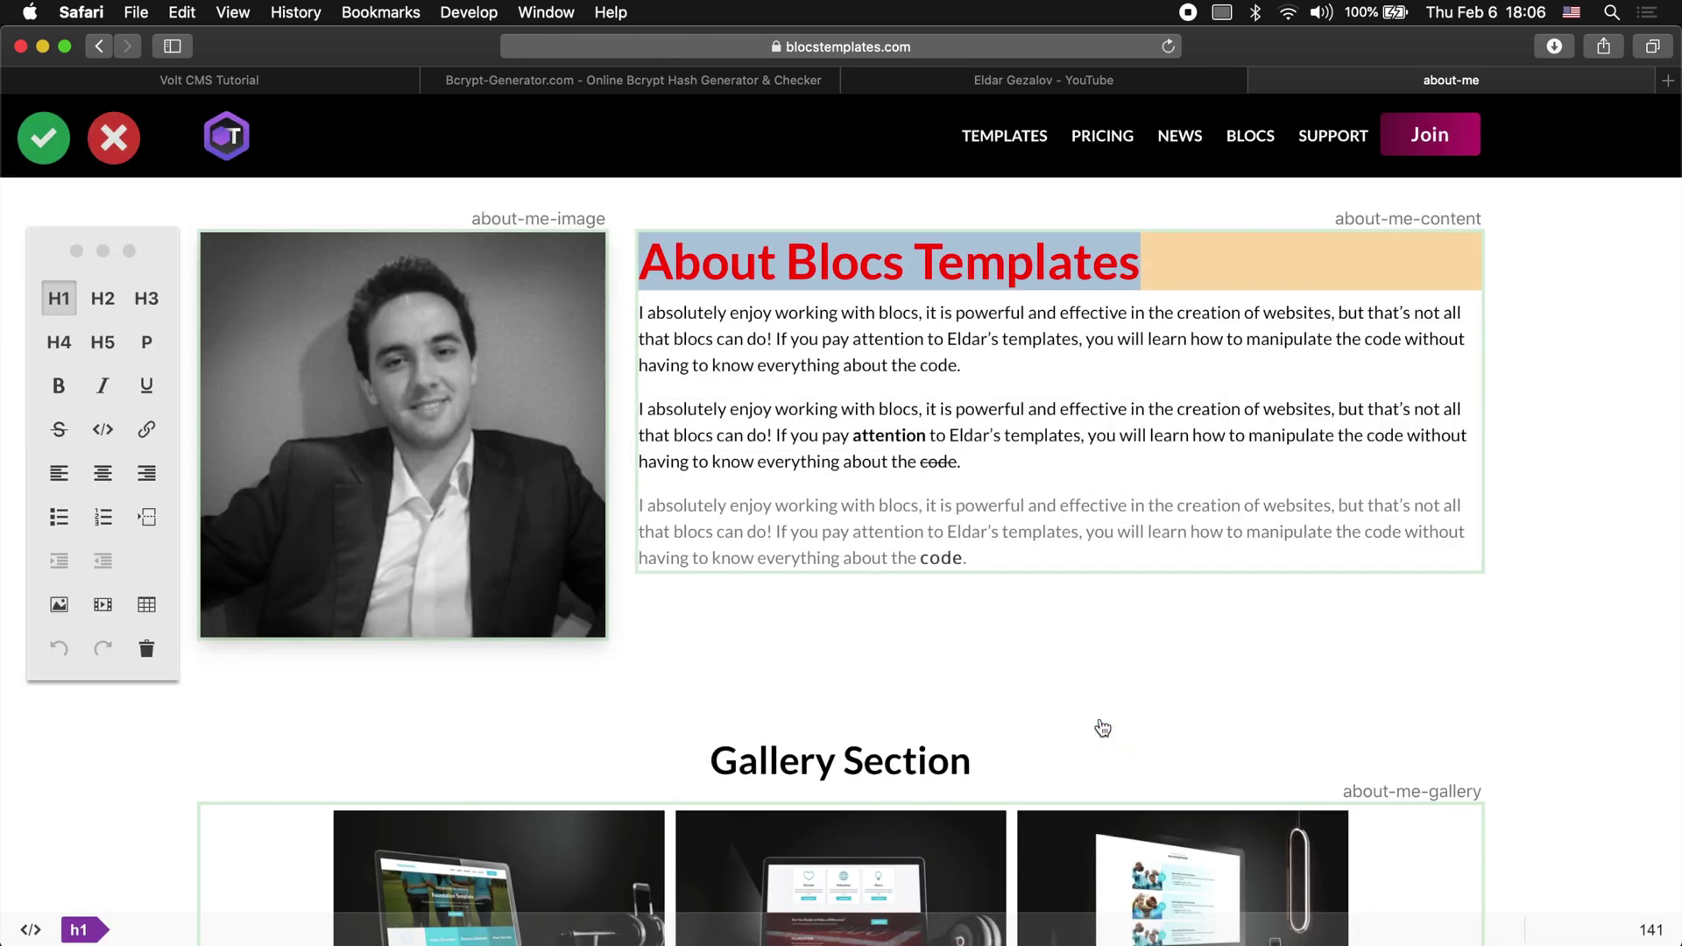
pyautogui.click(48, 138)
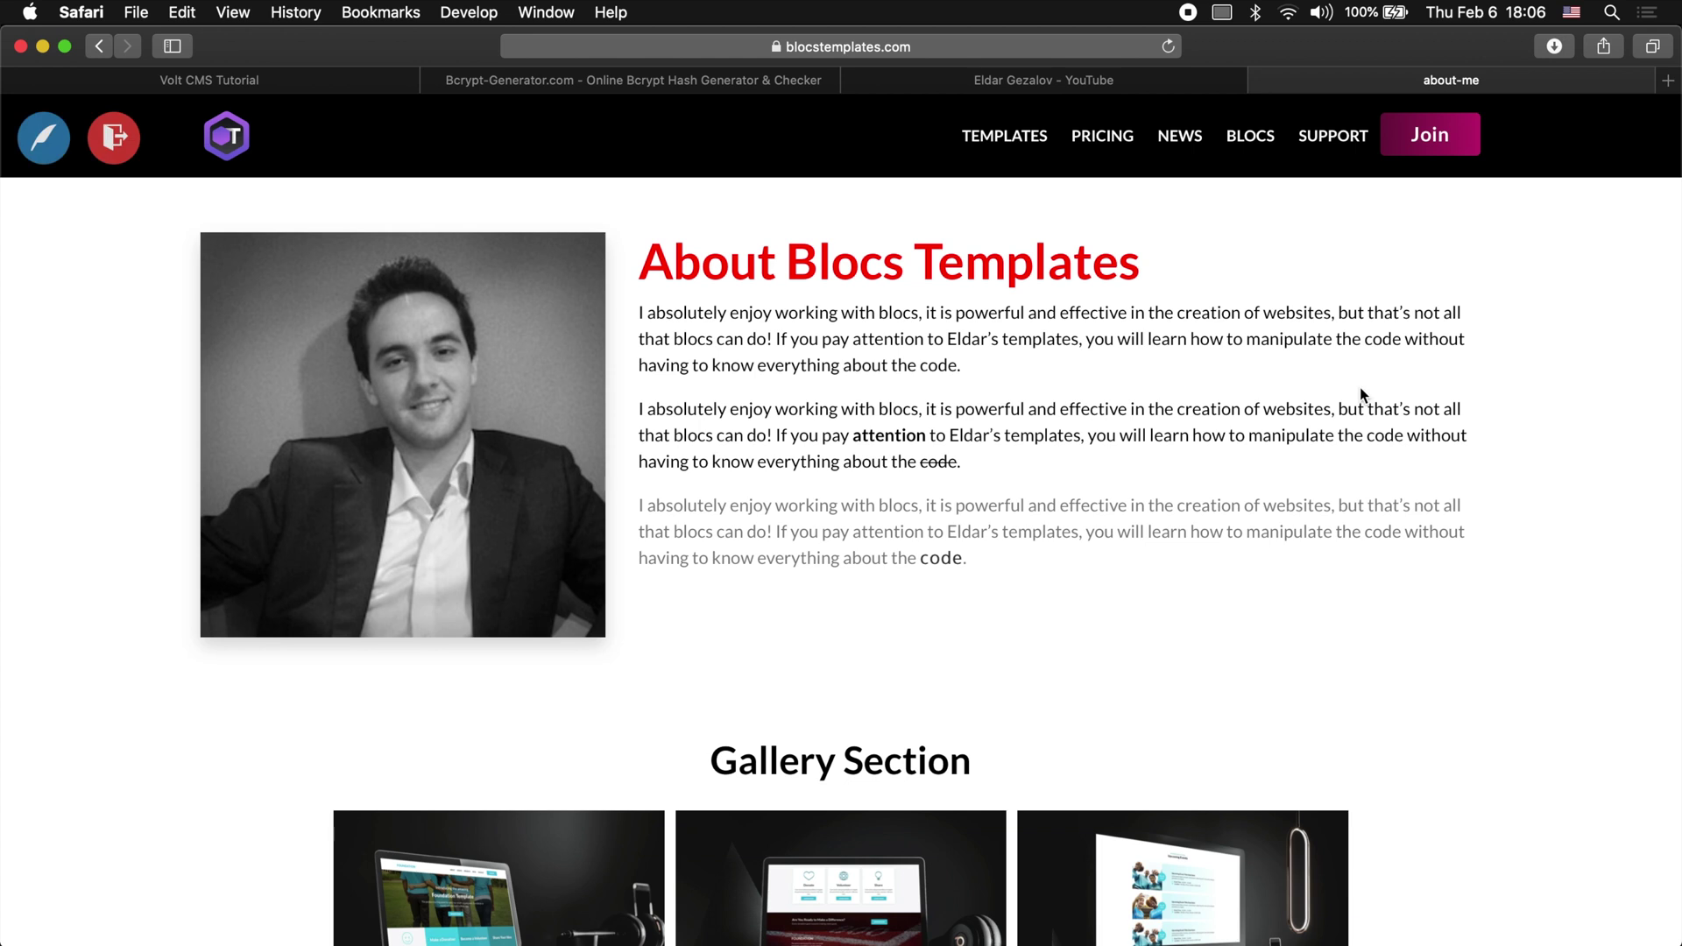
# Step: Delete the old heading and type a new line reading About plus the first name
pyautogui.click(39, 144)
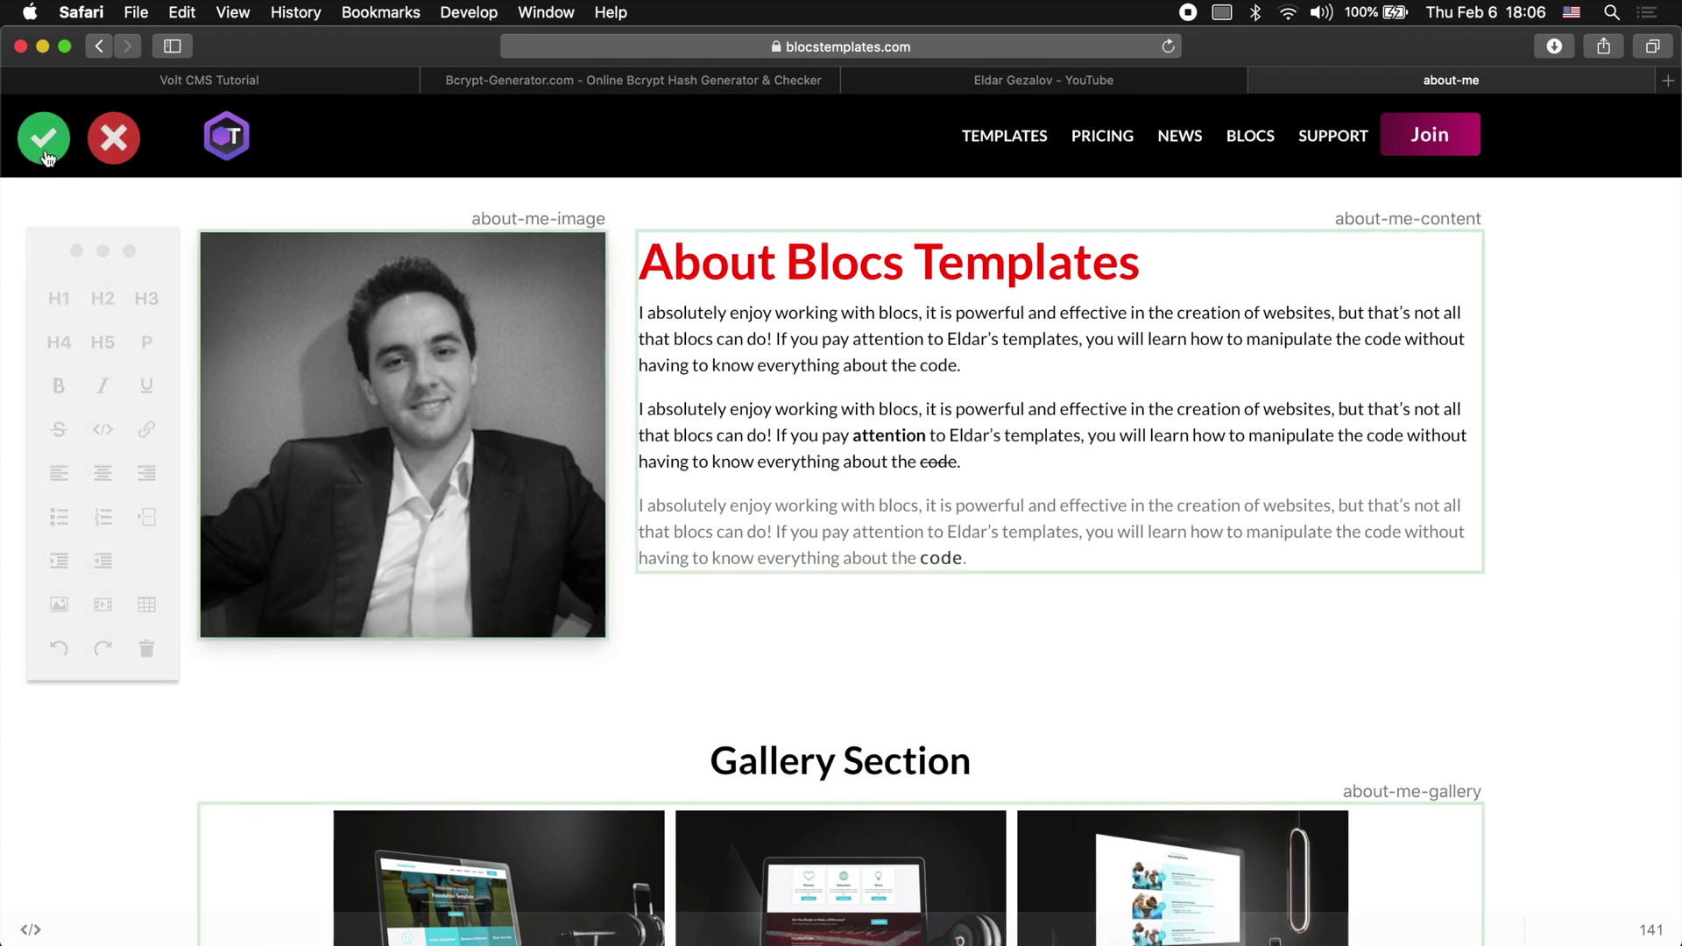
pyautogui.tripleClick(1134, 262)
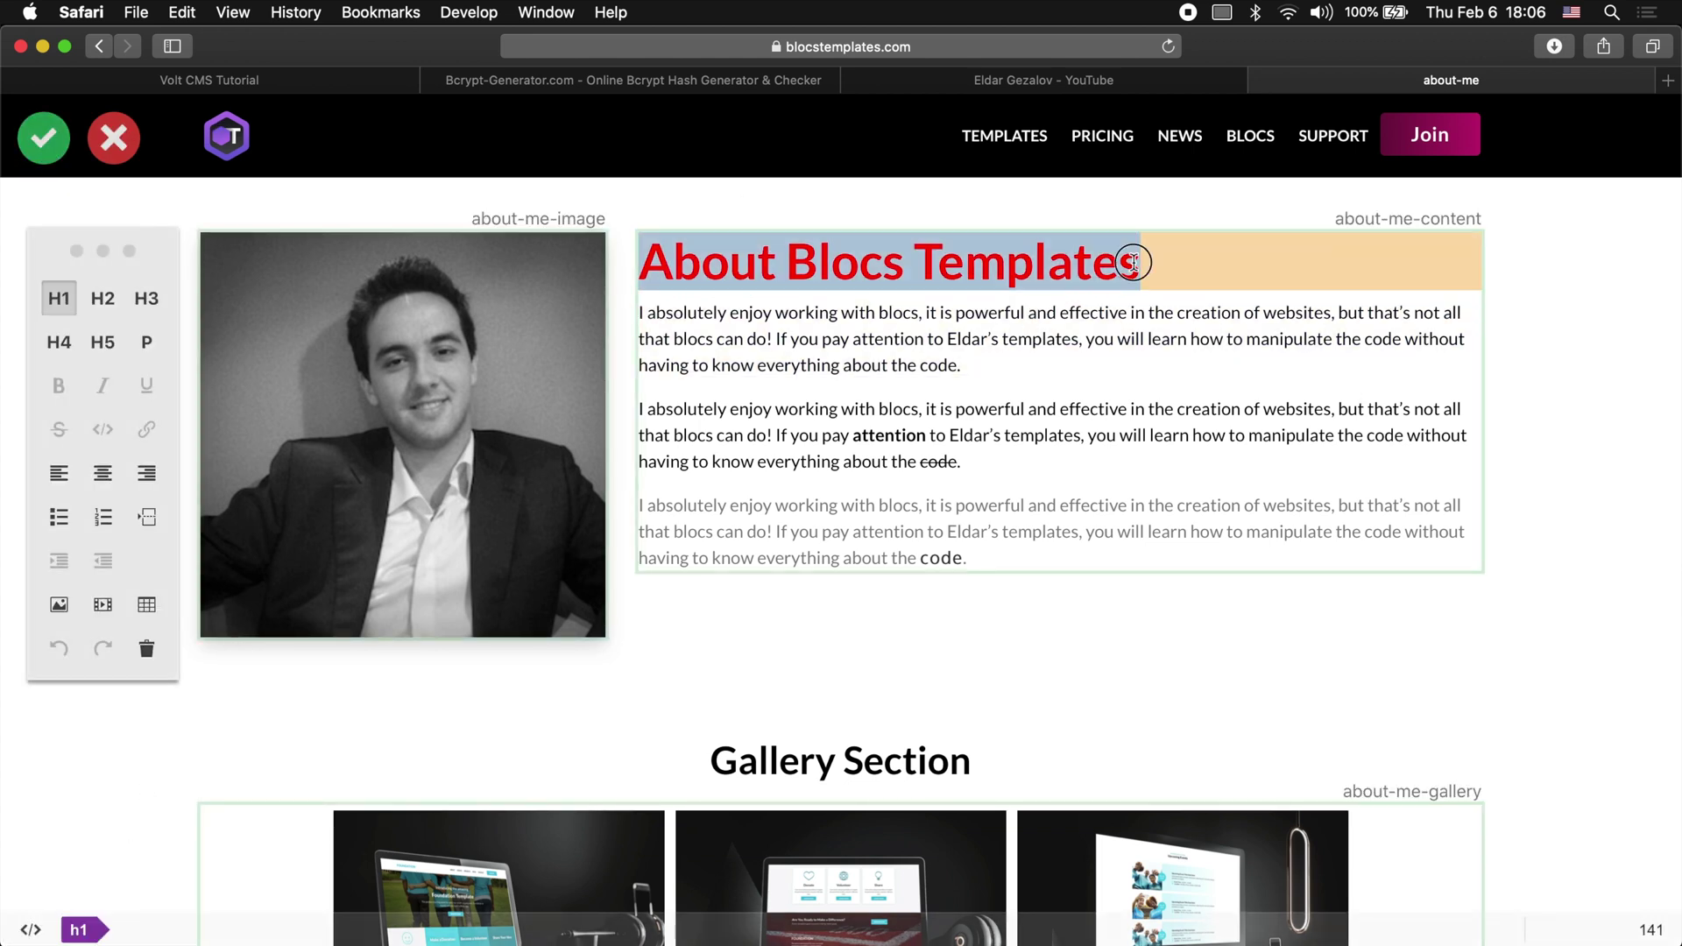
pyautogui.press('BackSpace')
pyautogui.press('BackSpace')
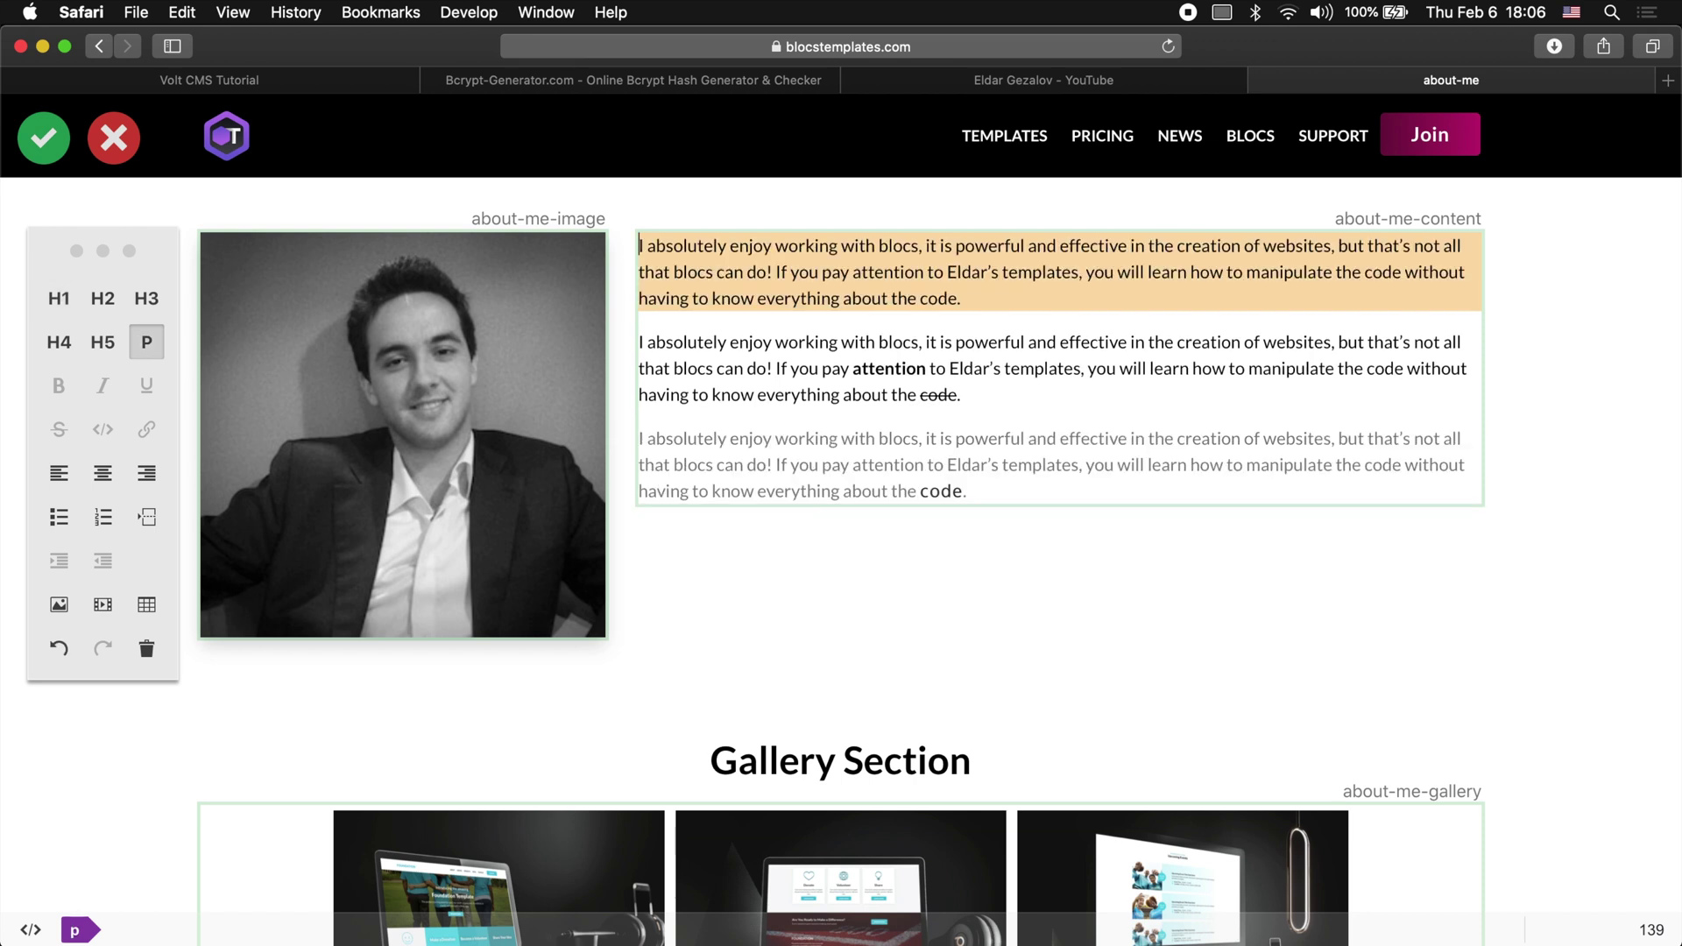
pyautogui.press('Return')
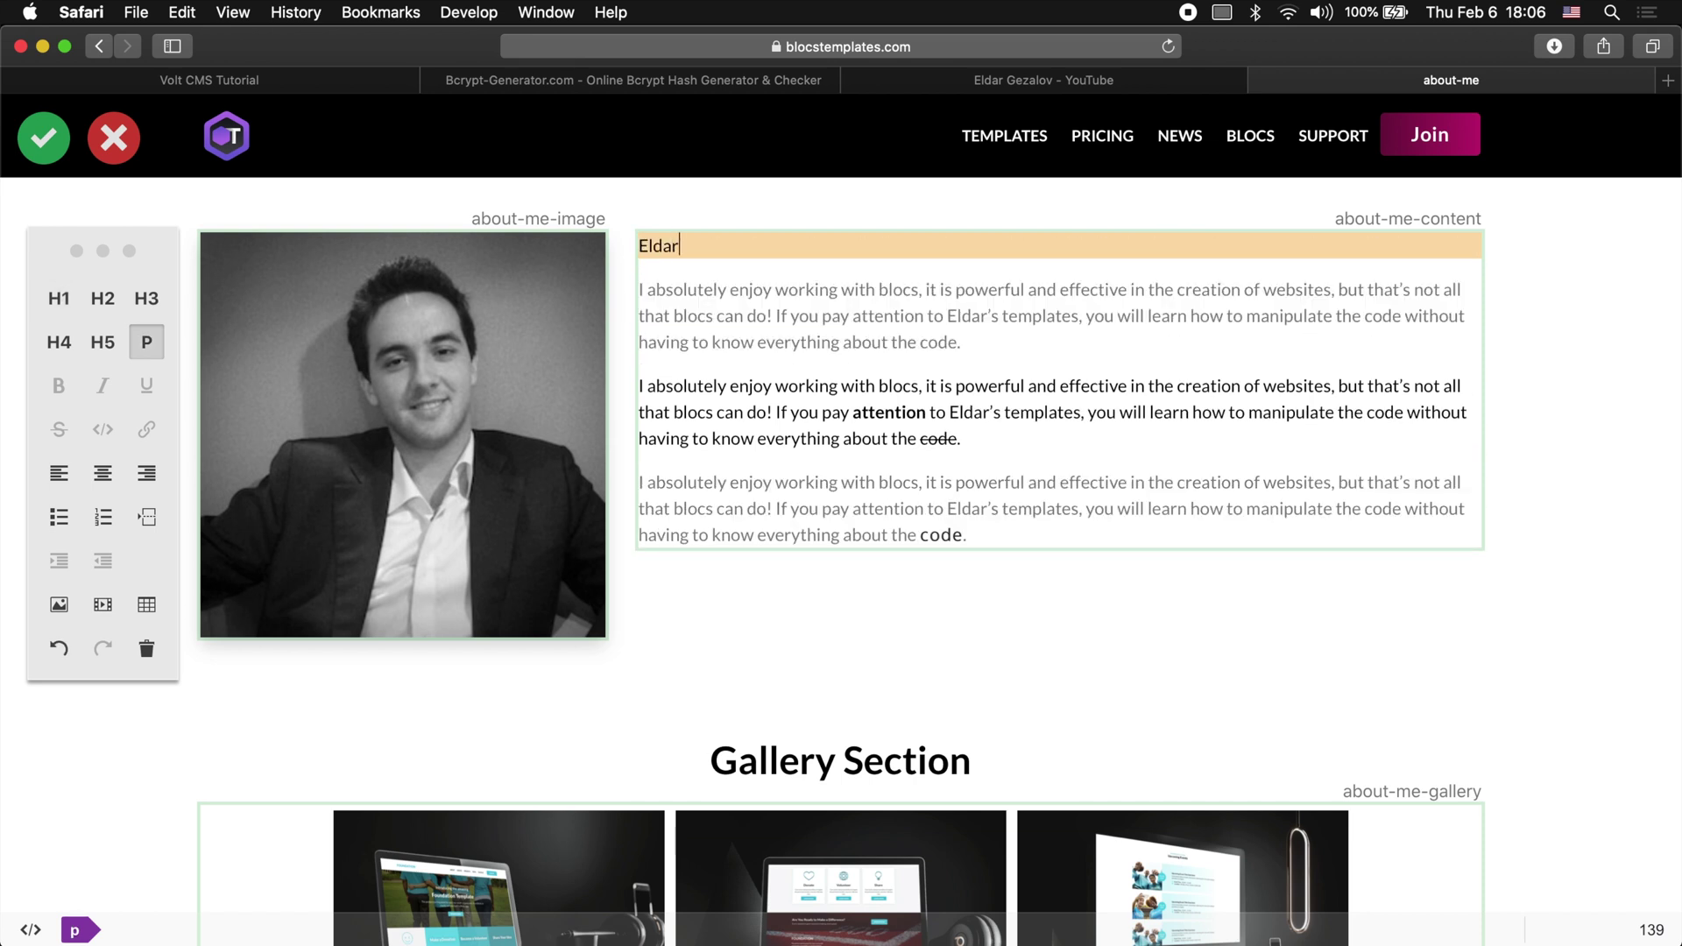
pyautogui.write('Eldar')
pyautogui.press('super+shift+Left')
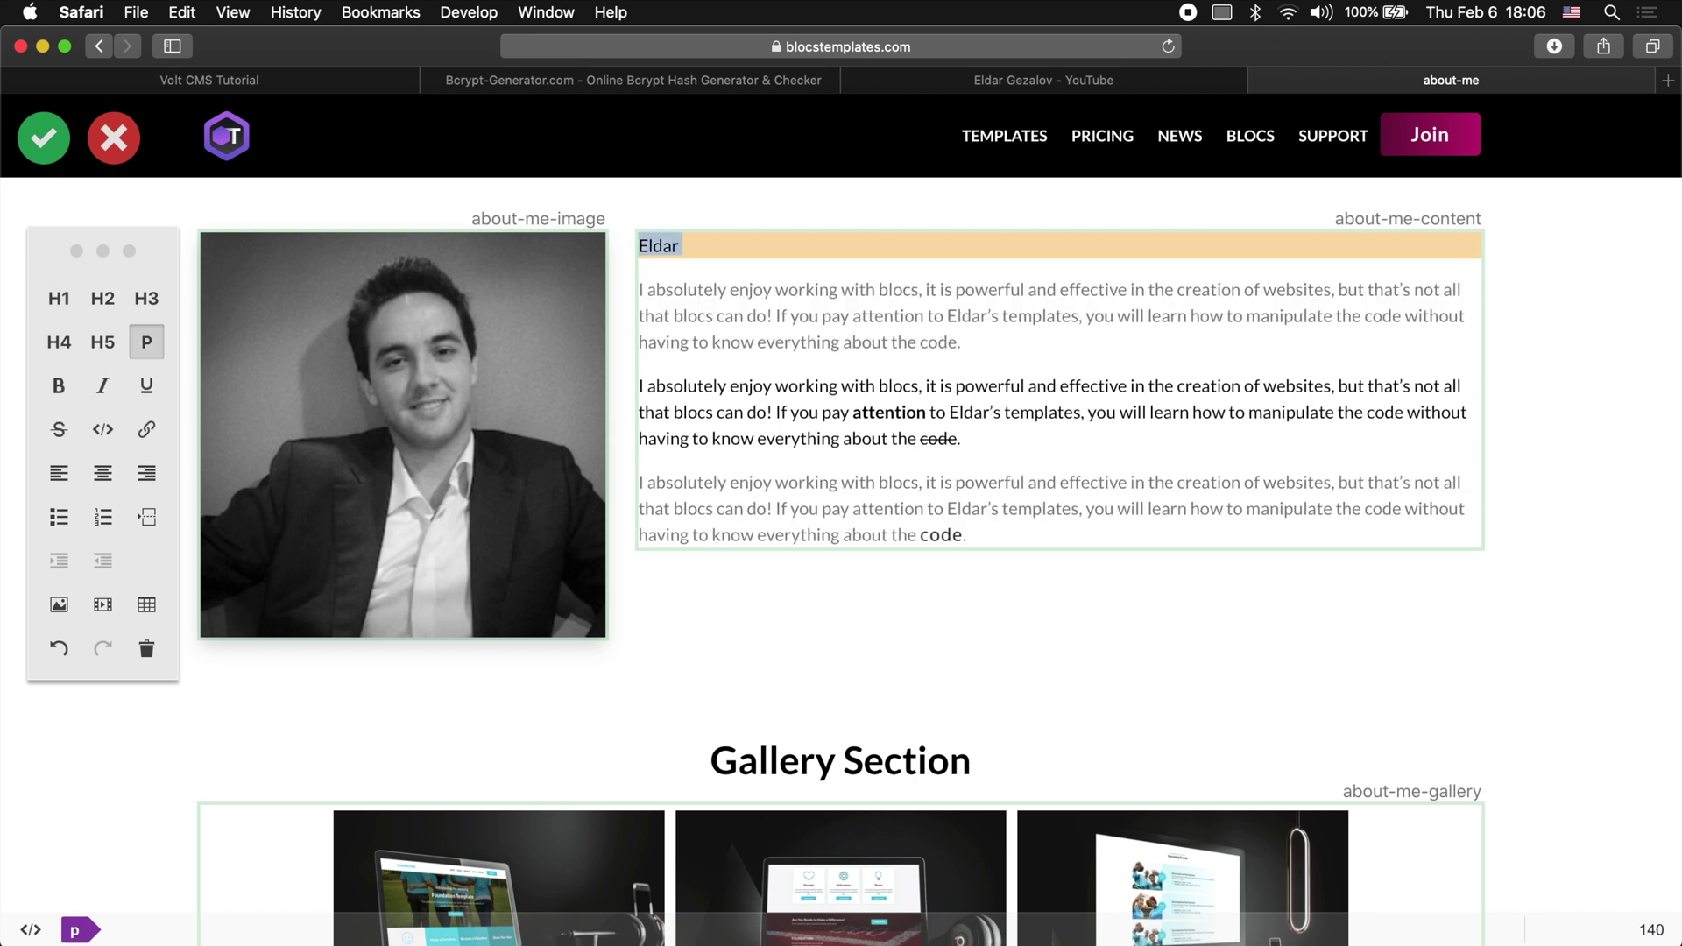
pyautogui.write('About')
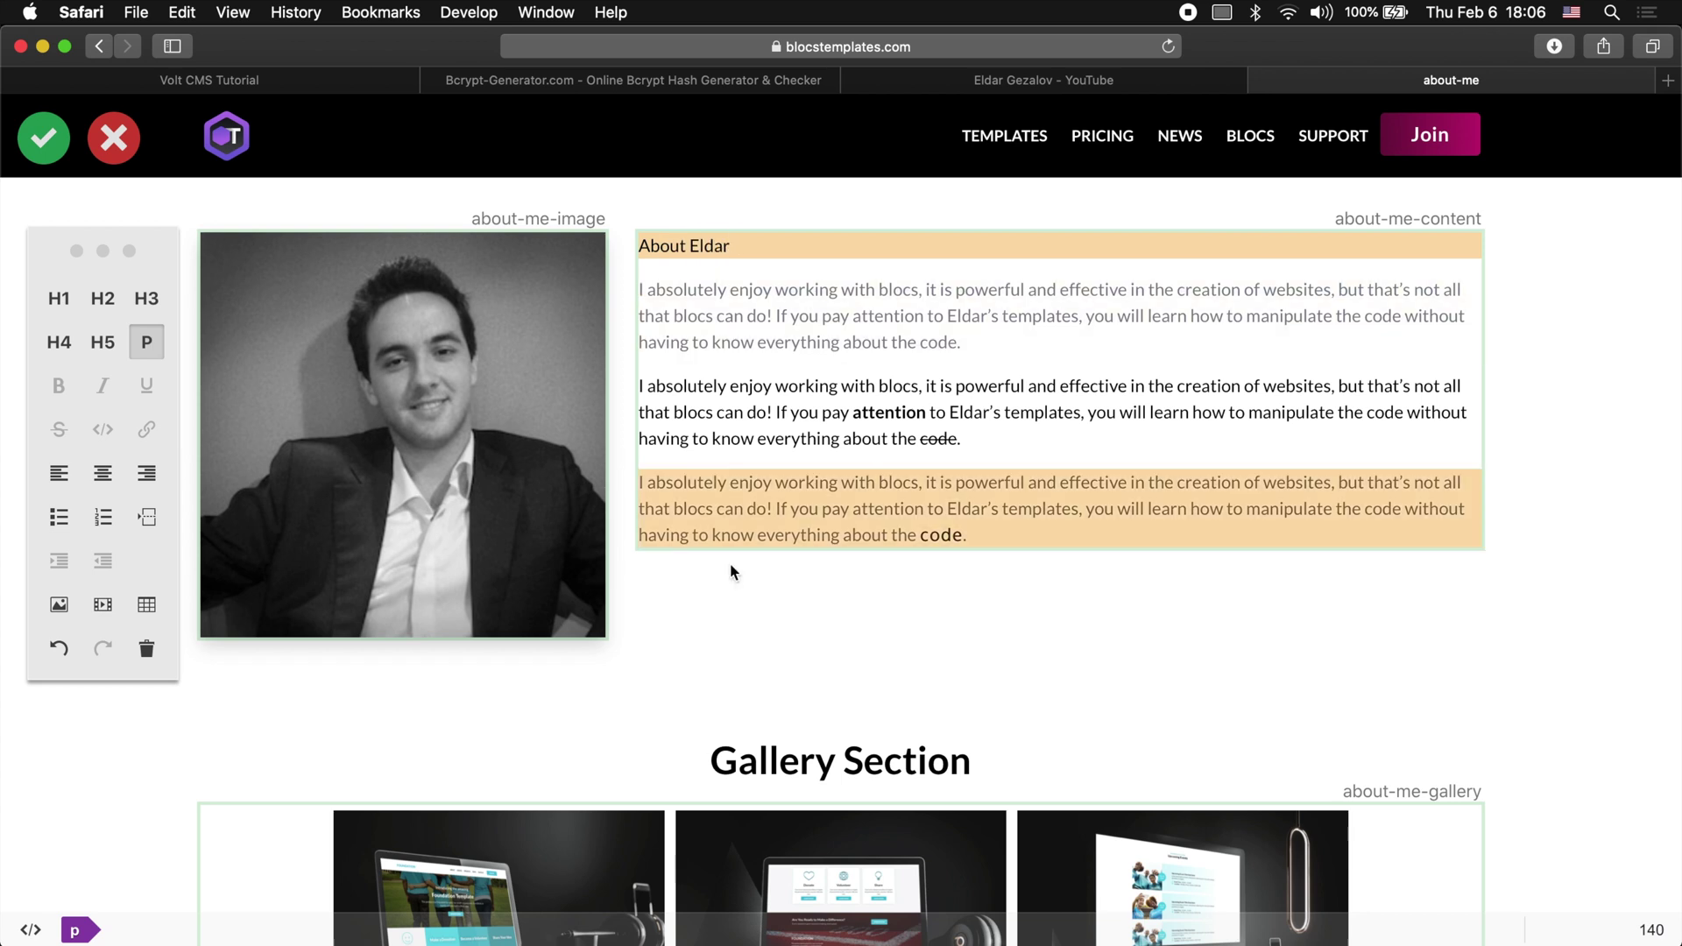
# Step: Make the new line an H1 with the black-text style and save the page
pyautogui.click(59, 302)
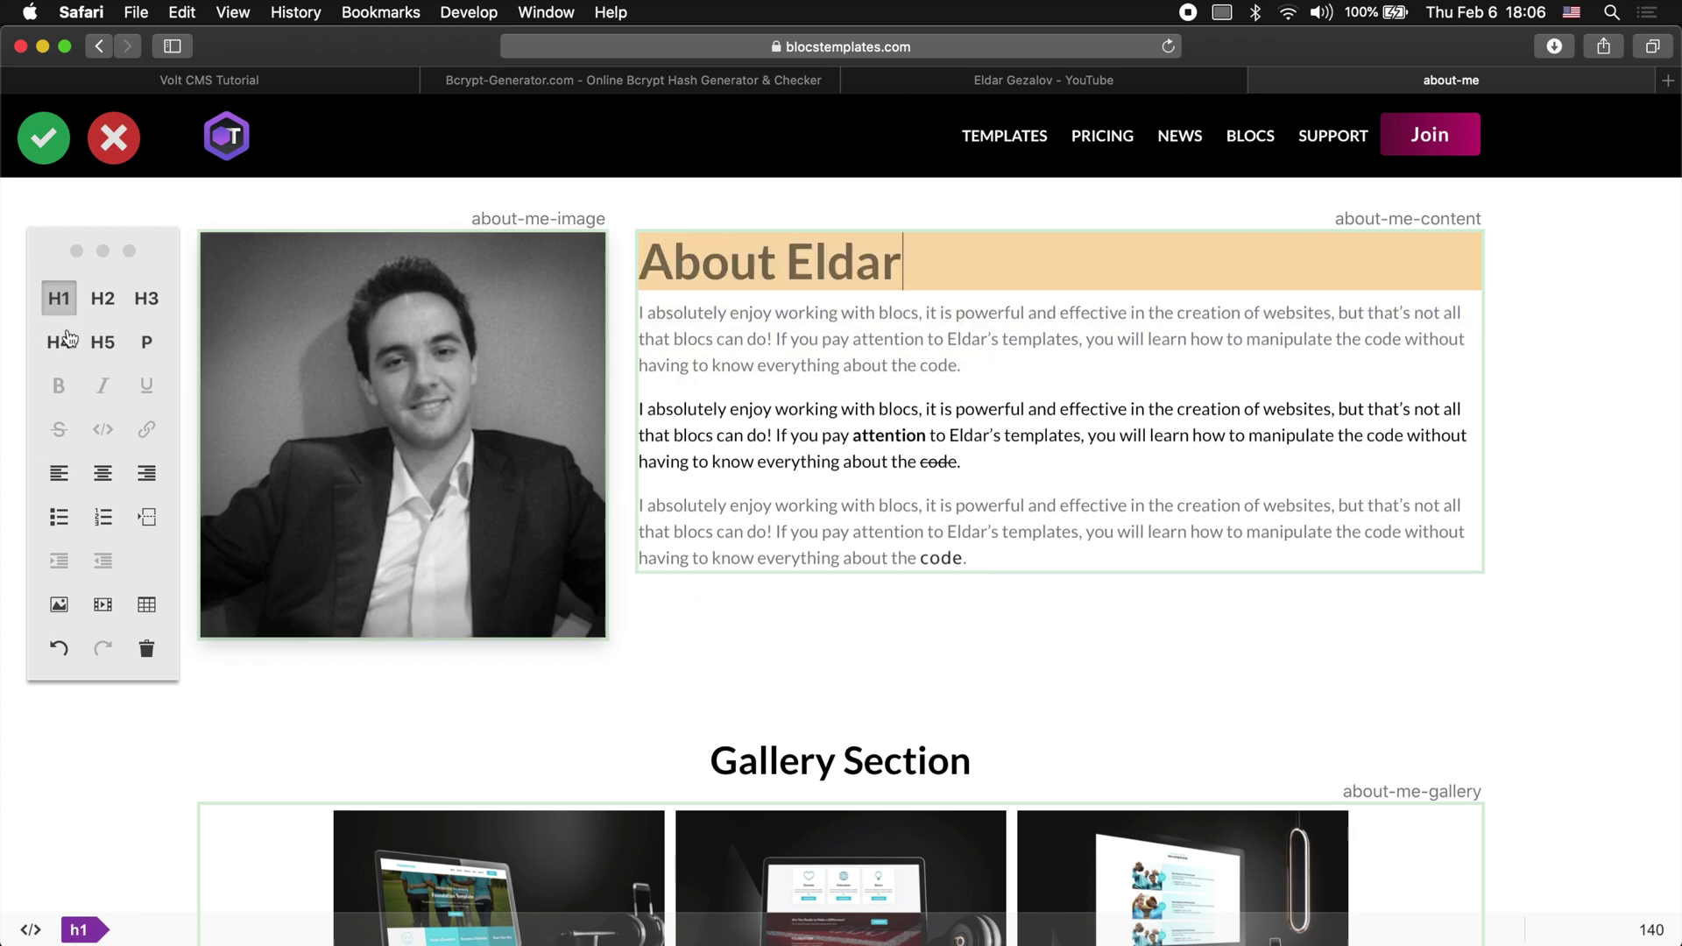
pyautogui.click(79, 929)
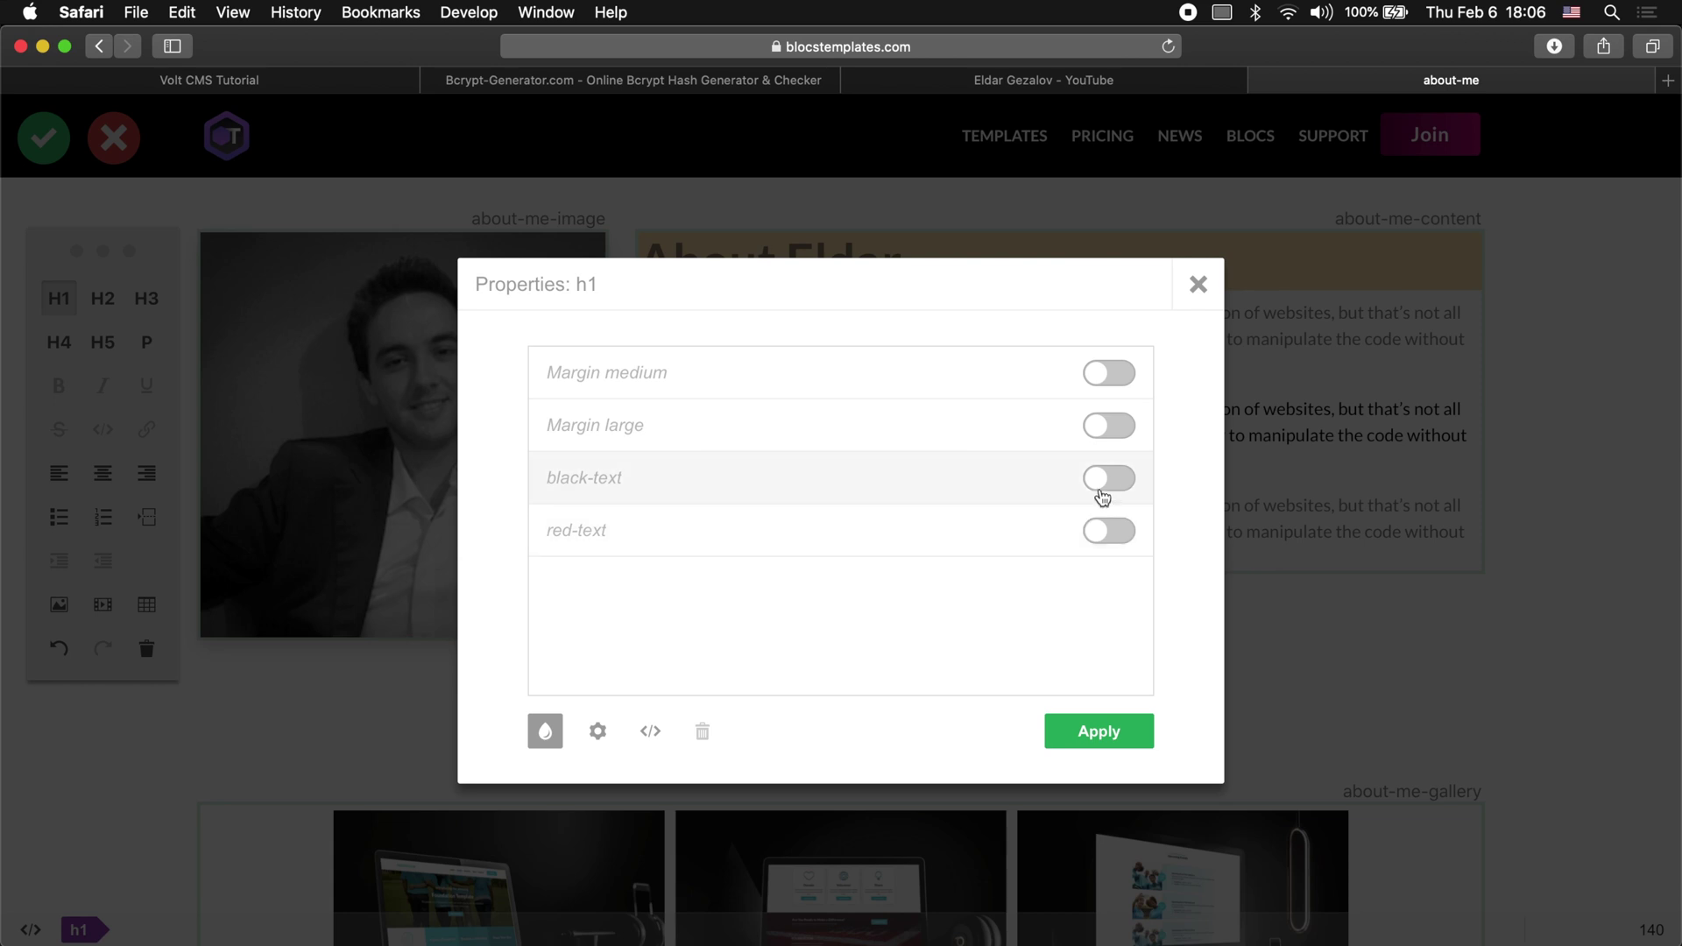
pyautogui.click(1108, 478)
pyautogui.click(1095, 730)
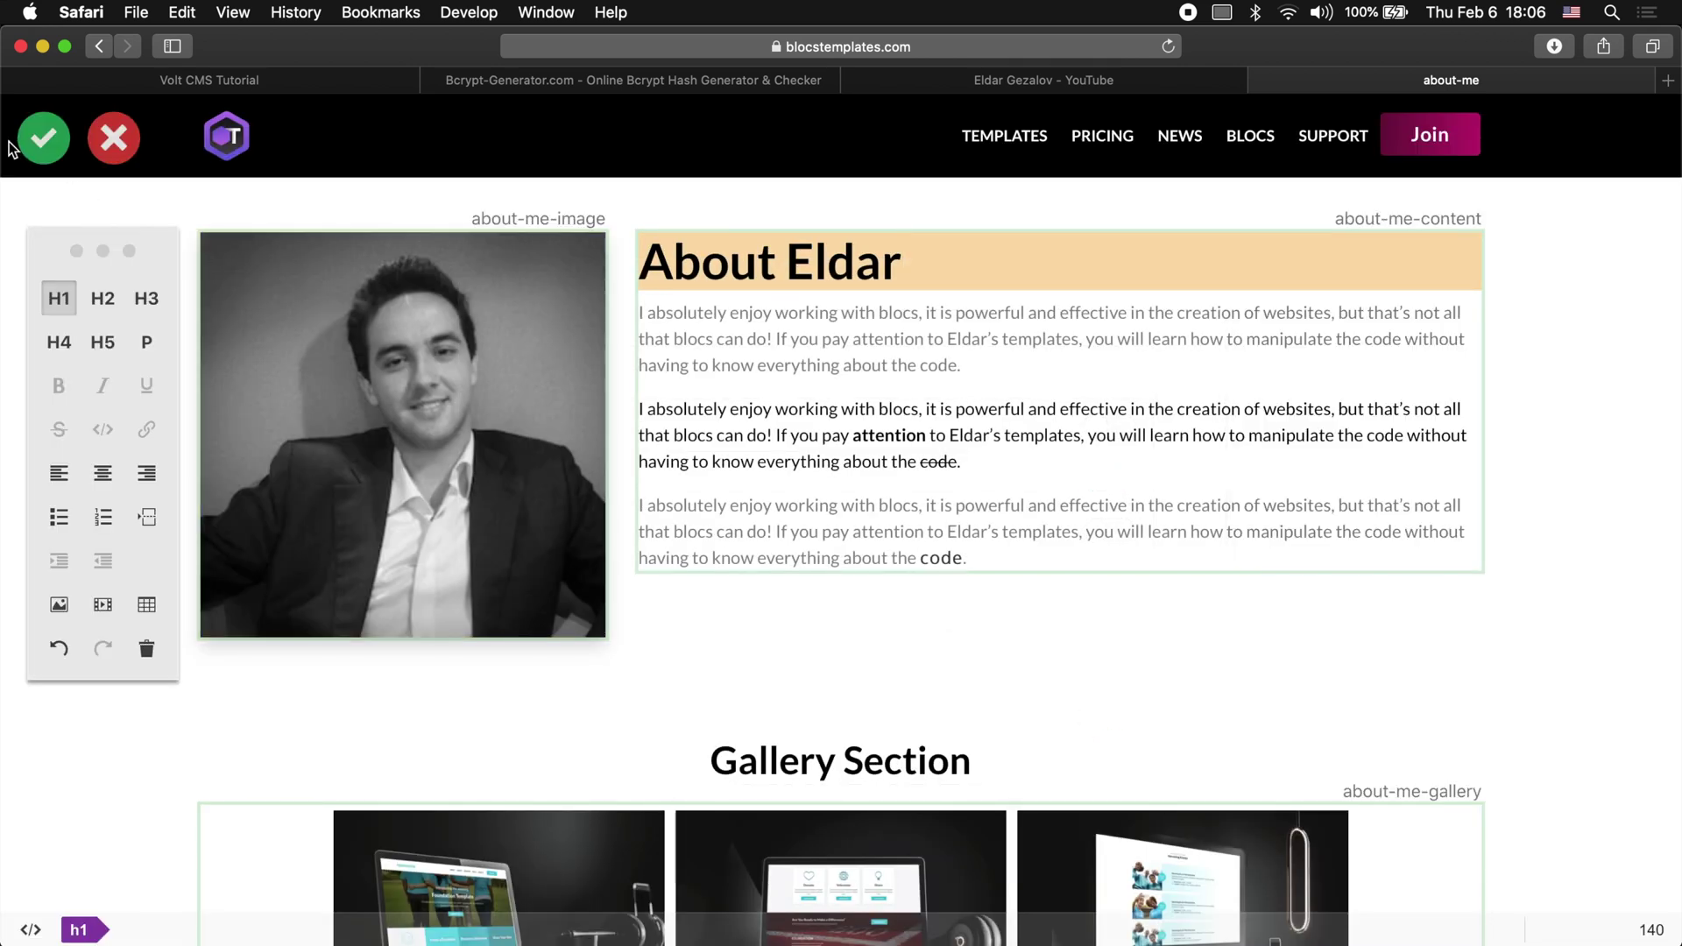
pyautogui.click(37, 141)
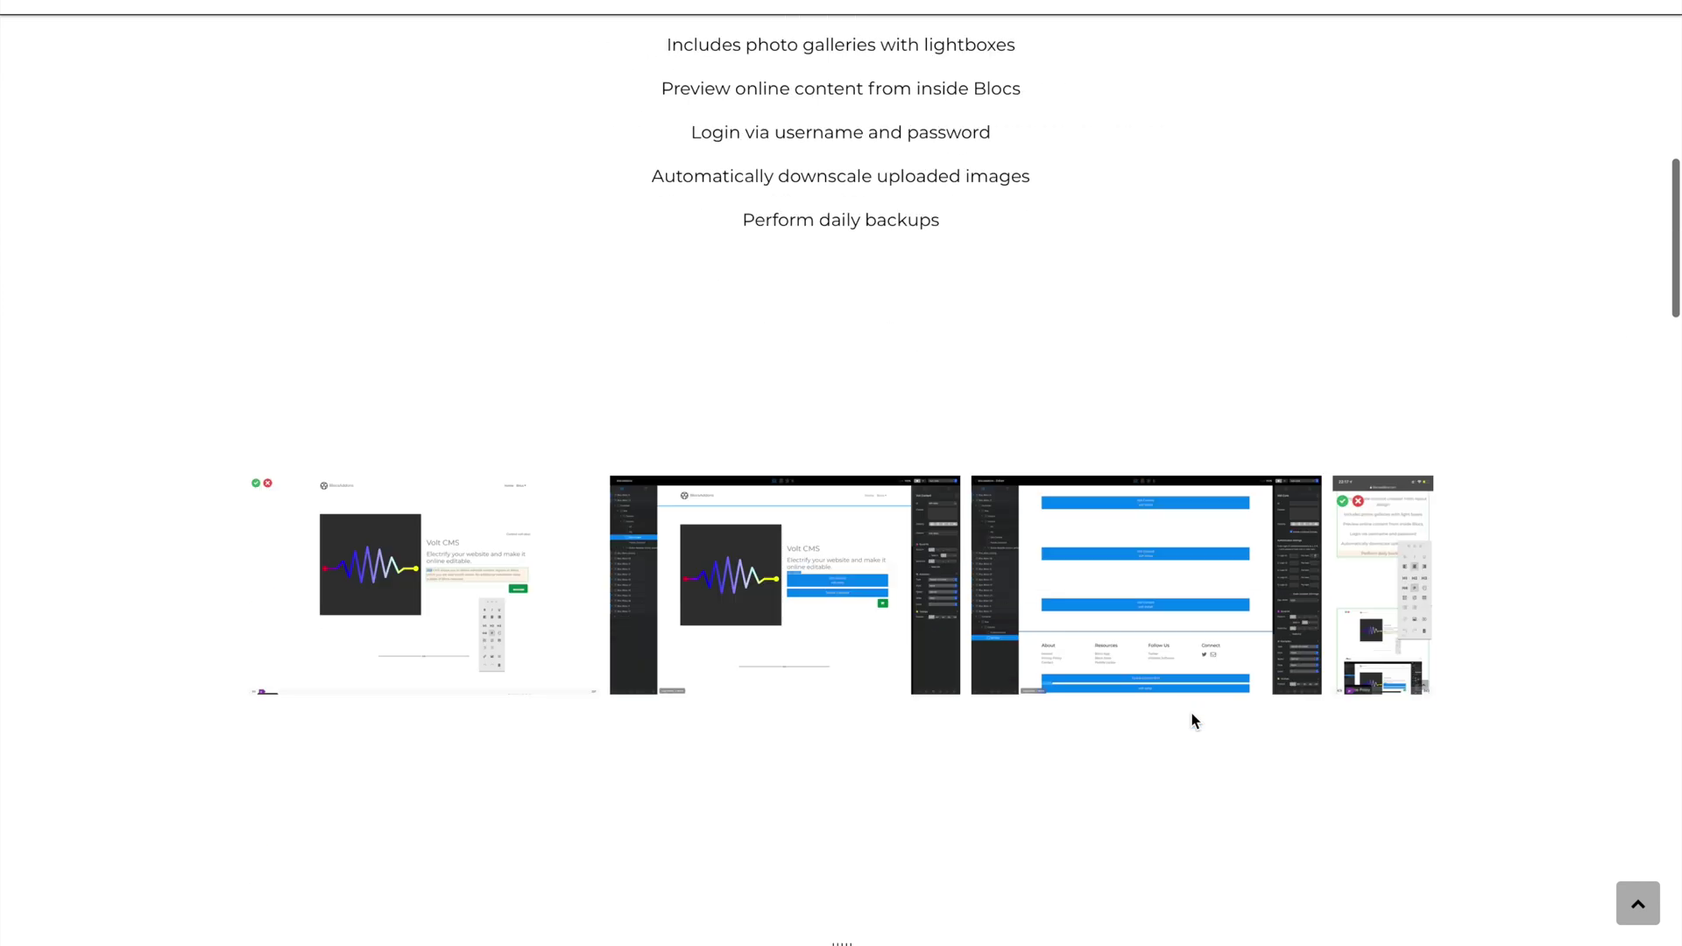
# Step: Scroll the Volt CMS page down to the Product Roadmap of 1.2.0–1.4.0 releases
pyautogui.scroll(-20, 1191, 720)
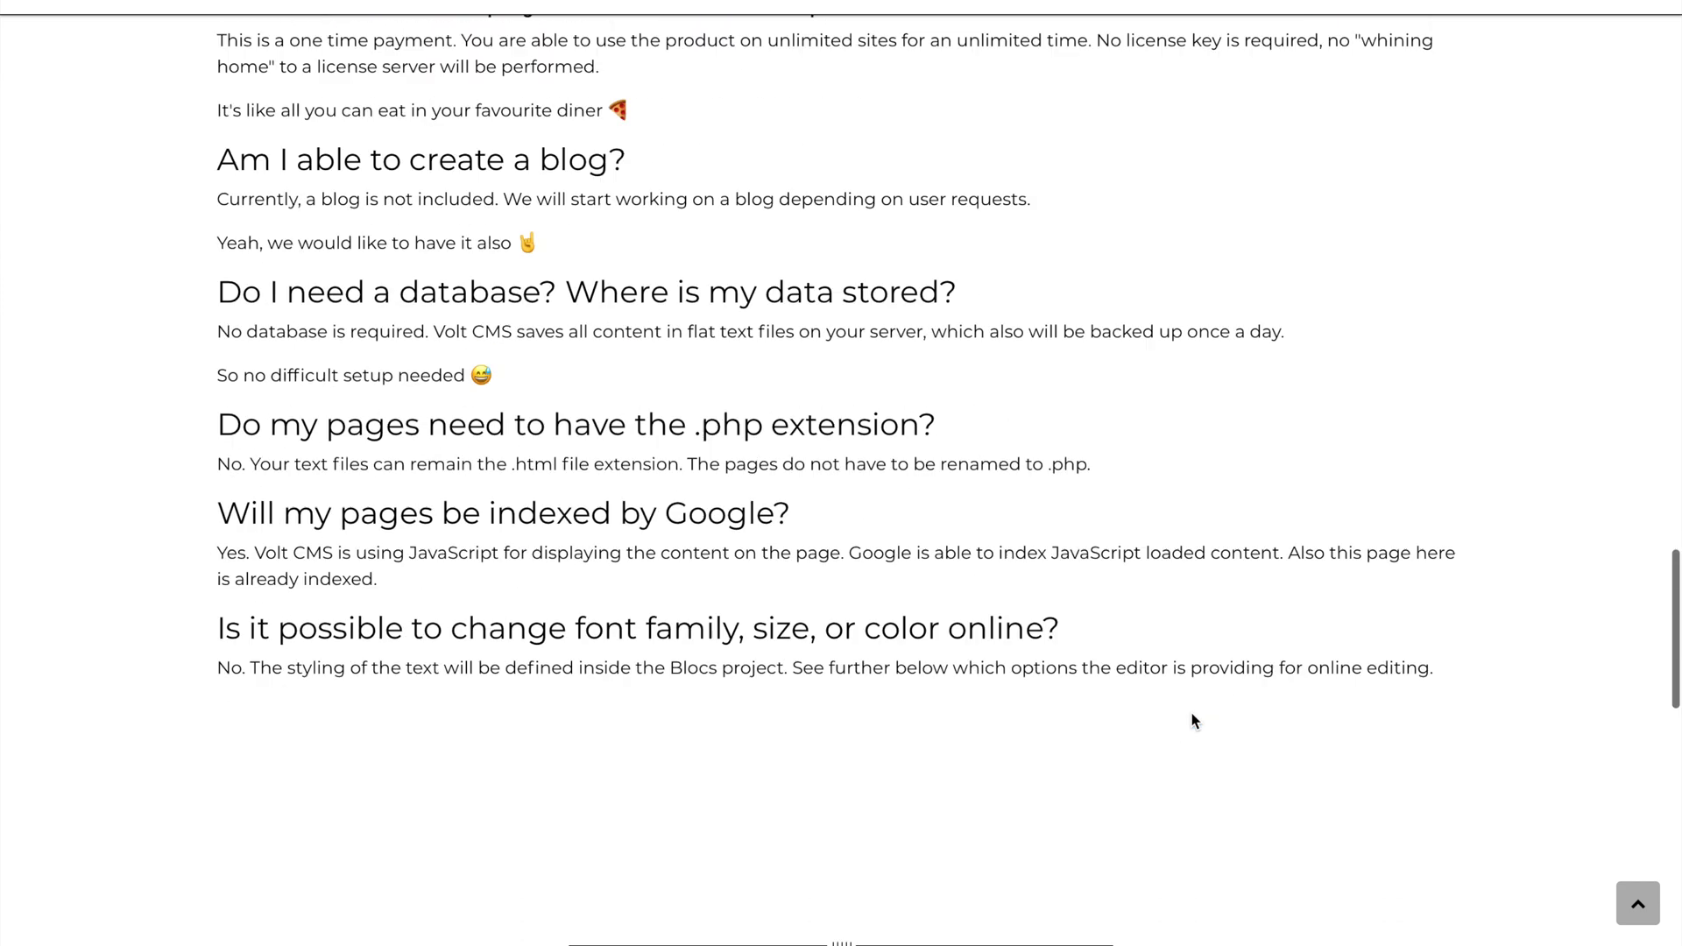
pyautogui.scroll(-8, 1191, 720)
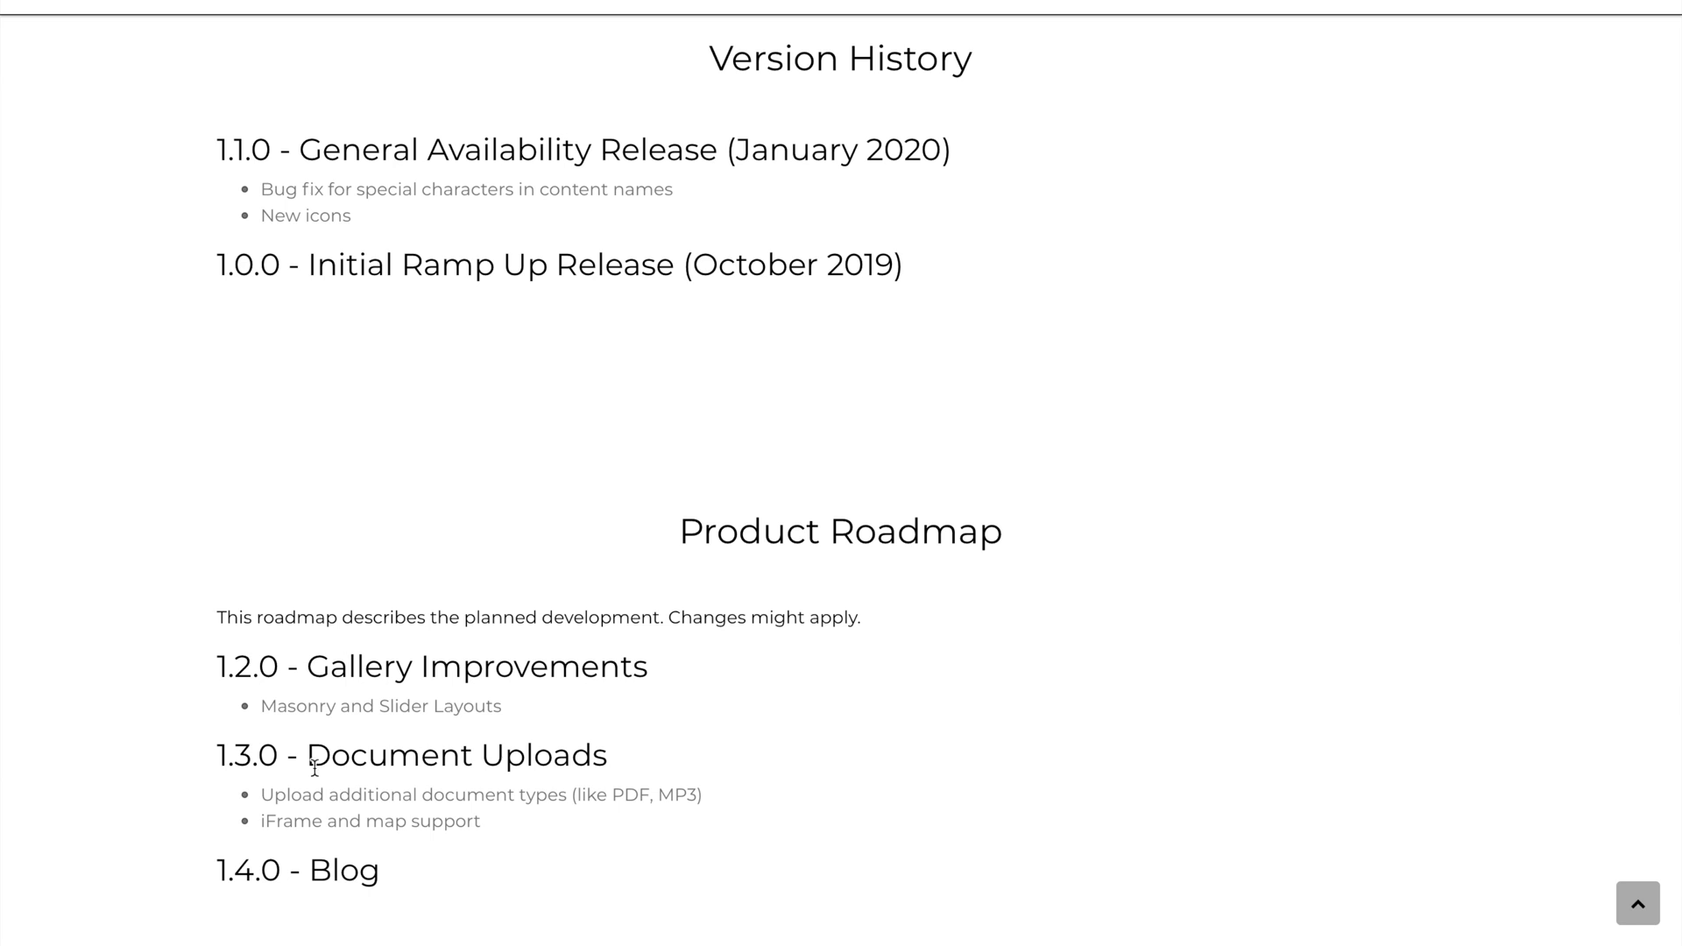
pyautogui.keyDown('ctrl'); pyautogui.scroll(5, 282, 845); pyautogui.keyUp('ctrl')
pyautogui.scroll(-2, 282, 843)
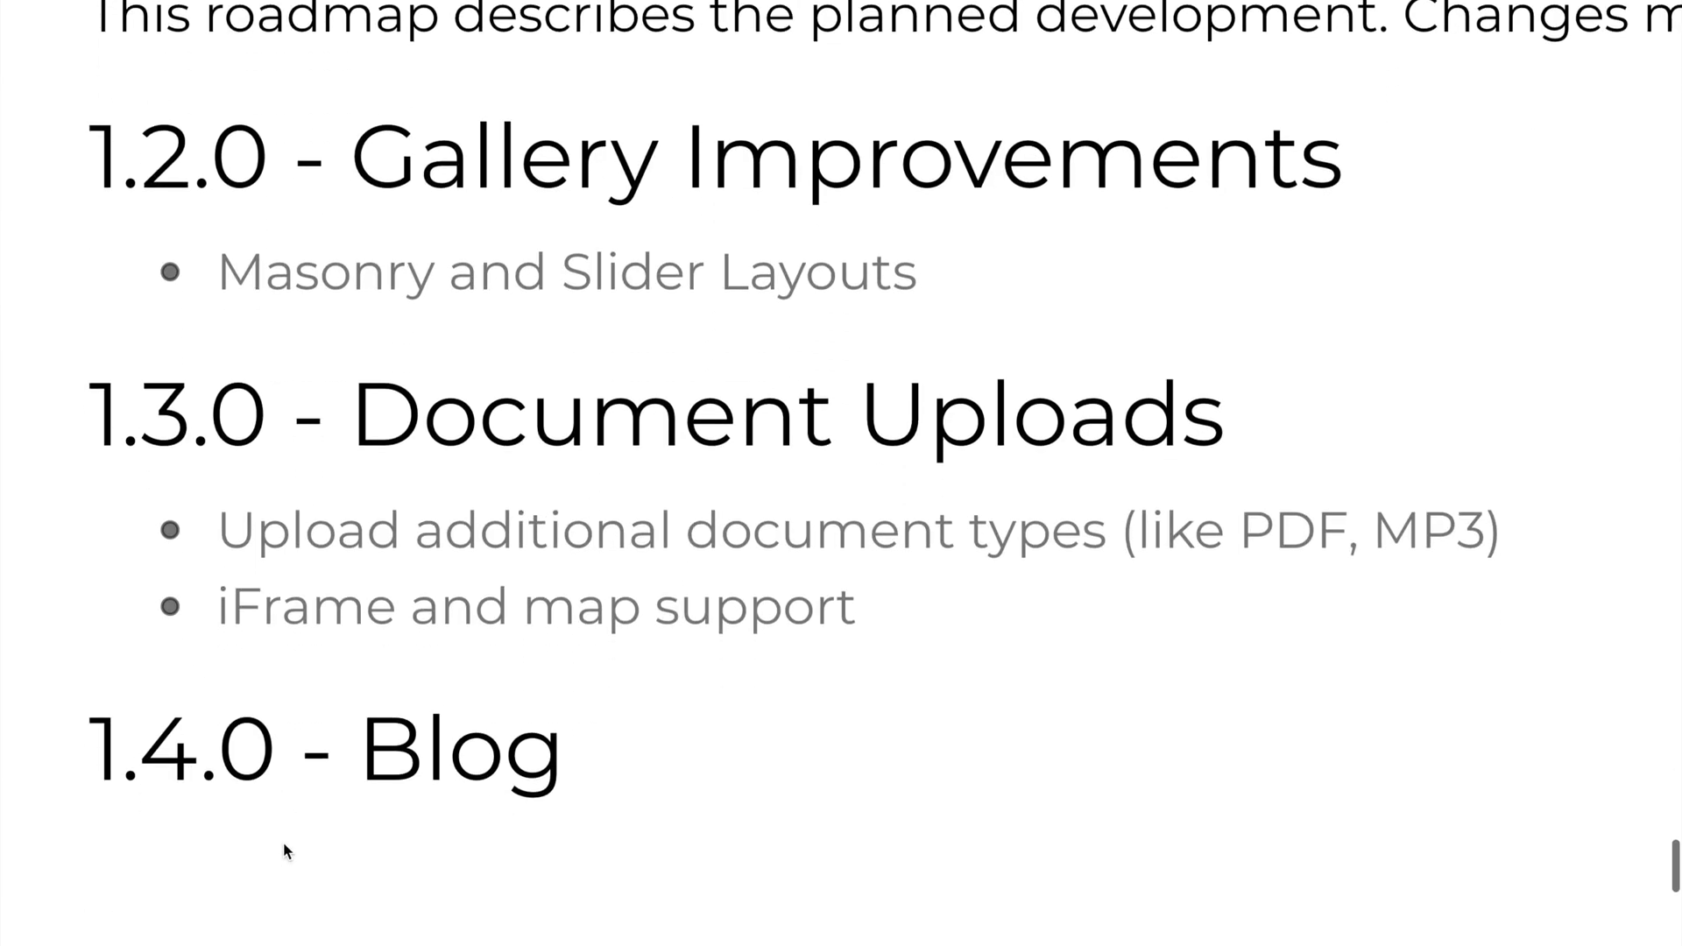